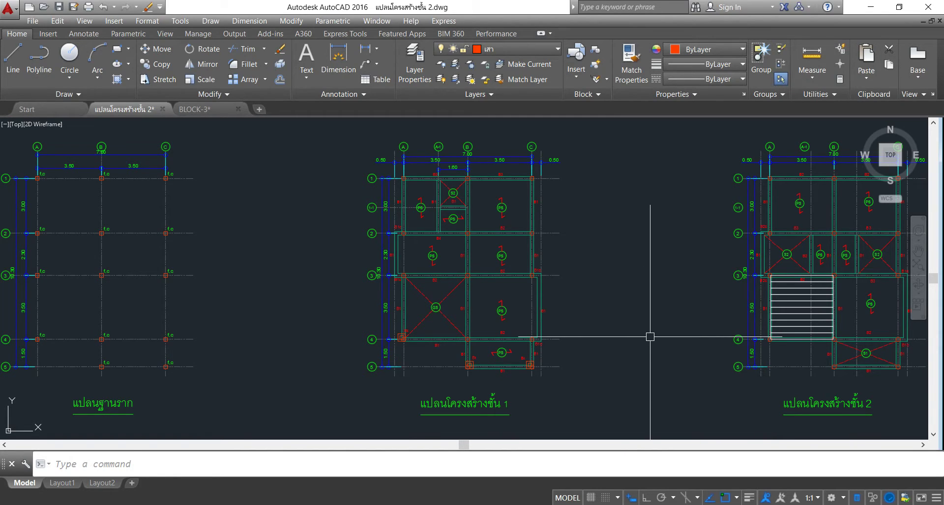
- Switch to the structural drawing PDF open in Microsoft Edge
key(alt+Tab)
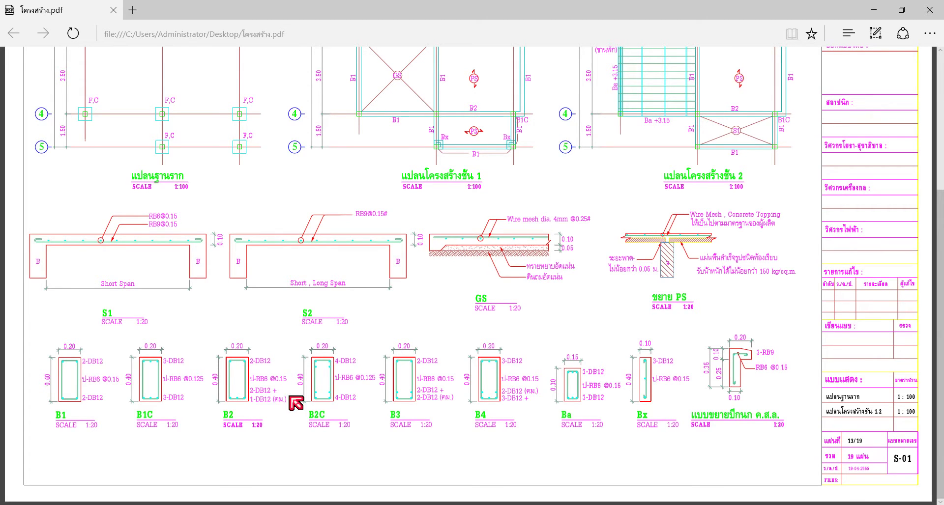
- Return from the structural PDF to the AutoCAD floor-plan drawing
click(875, 11)
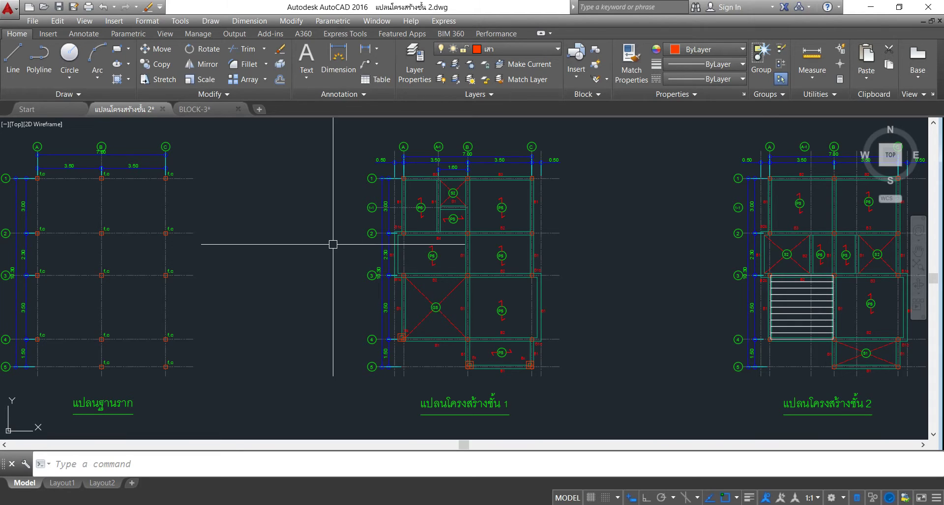
- Zoom out and shift the three floor plans left to free empty drawing space
scroll(331, 242, down, 3)
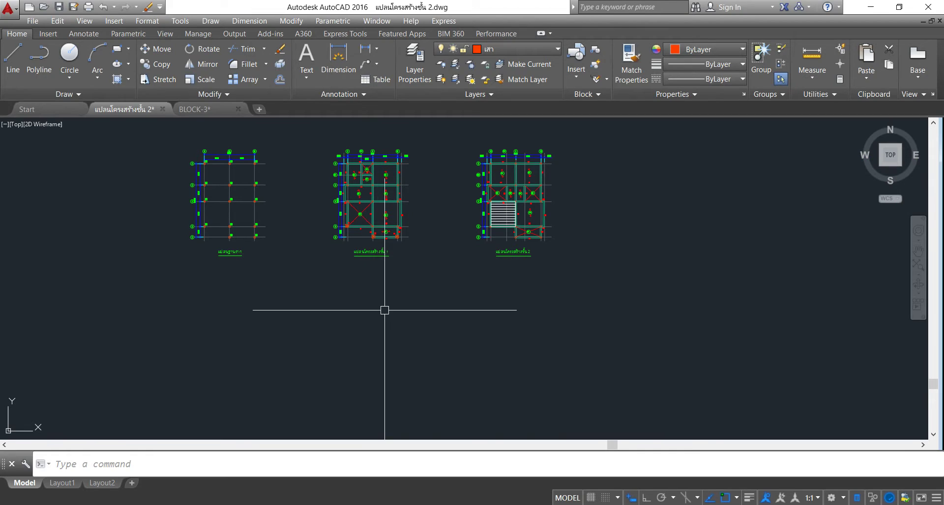
mouse_move(579, 214)
middle_down()
mouse_move(393, 226)
mouse_move(434, 238)
middle_up()
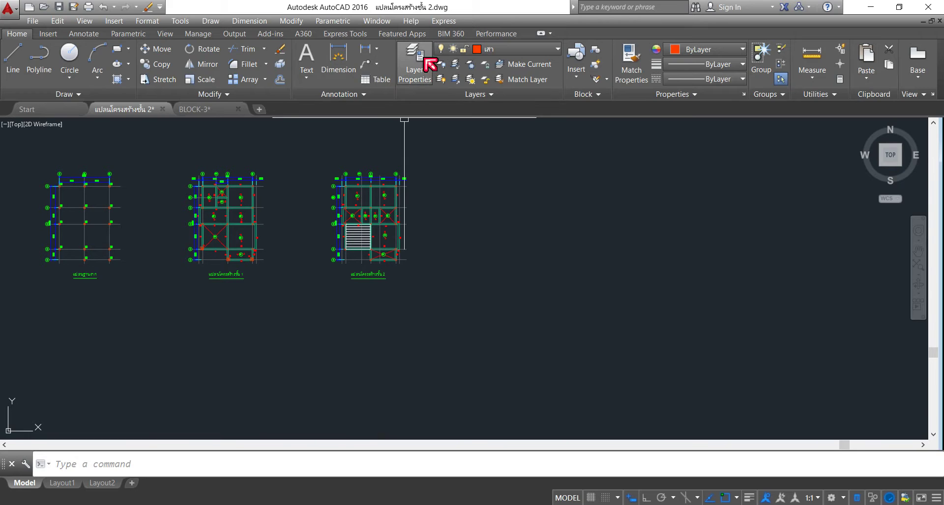
click(427, 76)
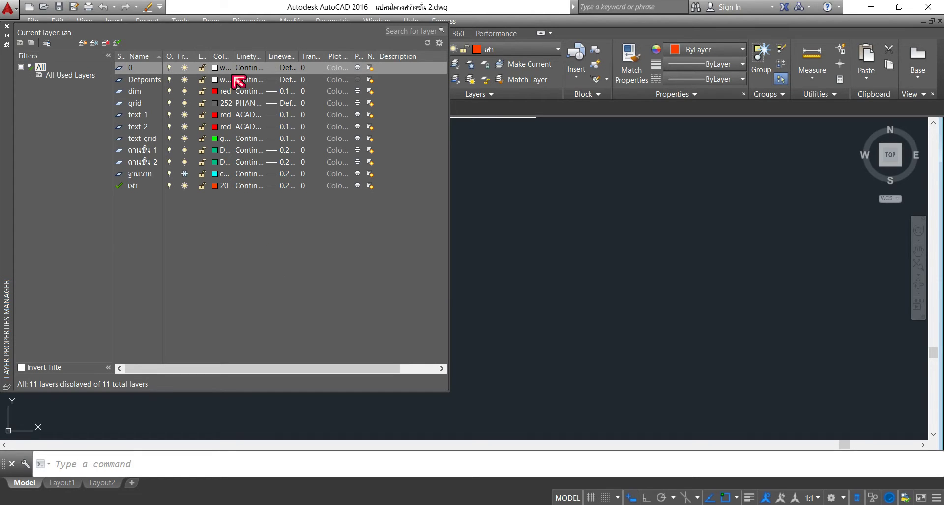
- Add a new layer named S1 with colour 21 and lineweight 0.20 mm
click(83, 44)
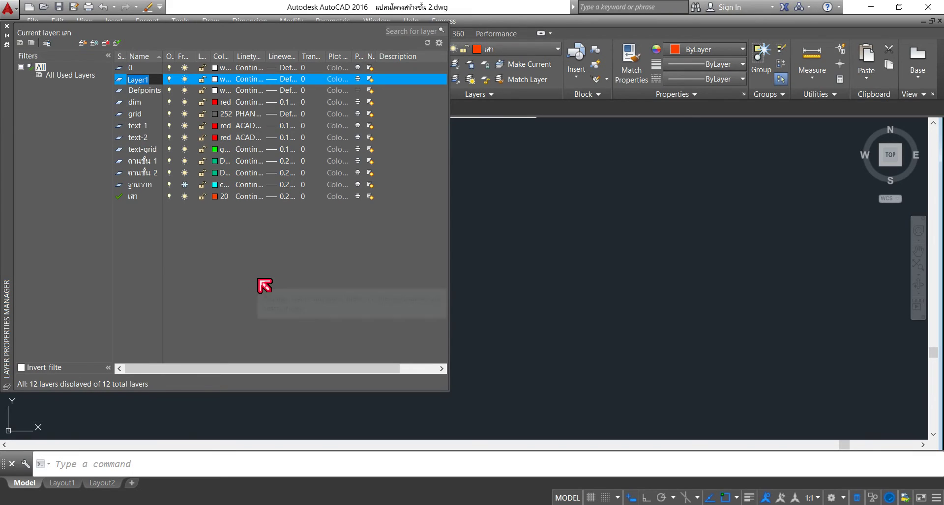
key(BackSpace)
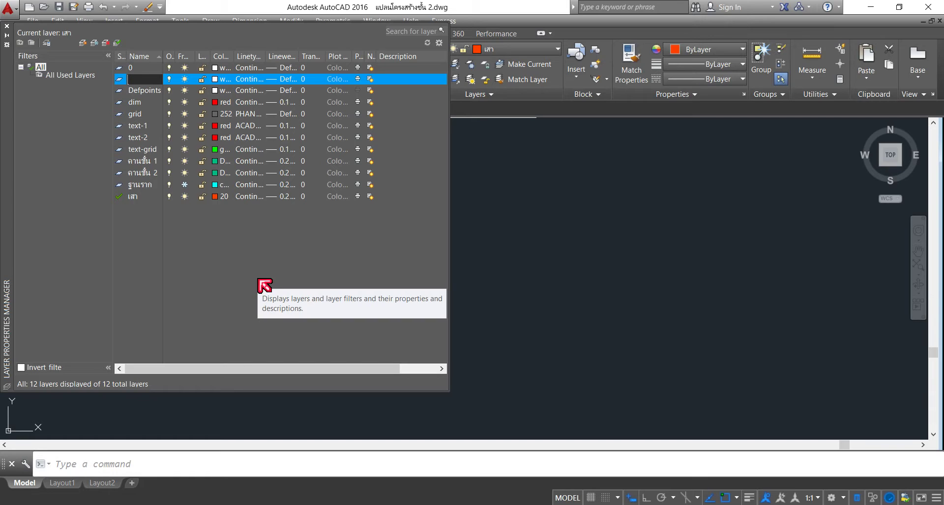
text(ห)
key(BackSpace)
text(S)
text(1)
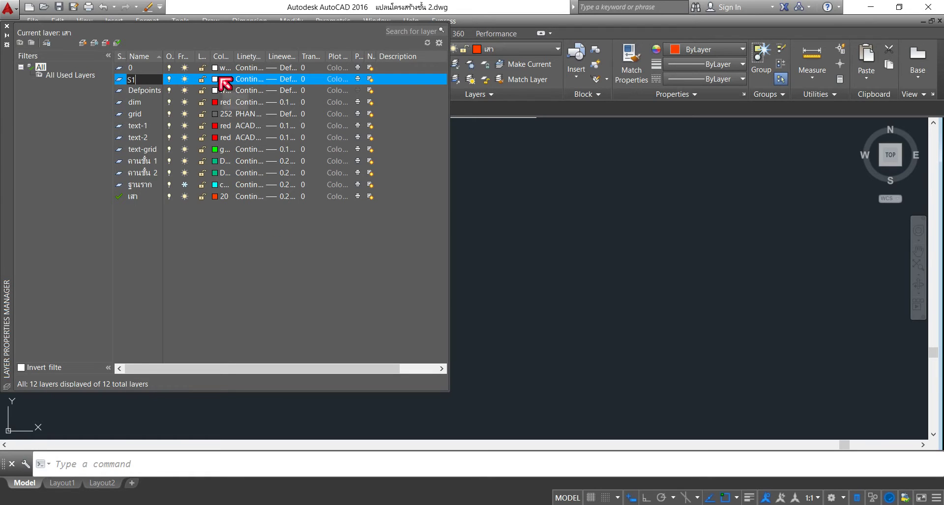
click(217, 79)
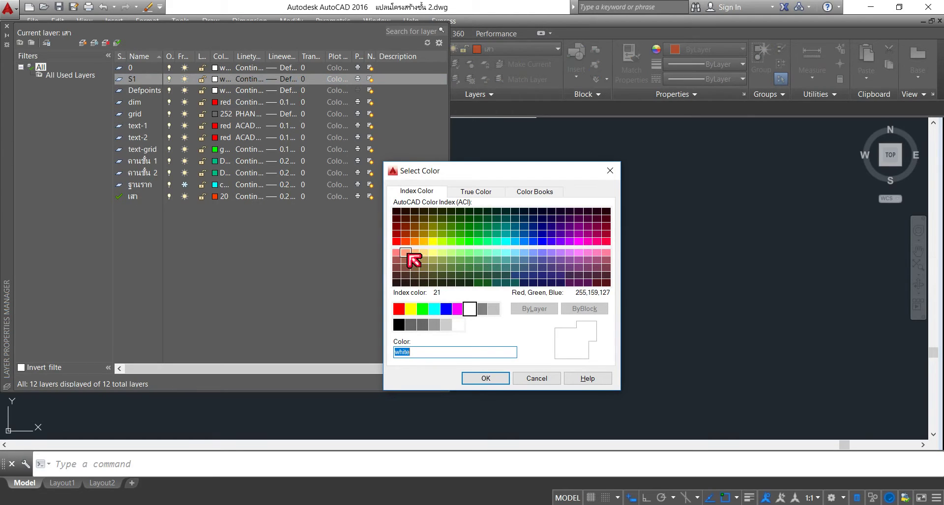
click(407, 254)
click(485, 379)
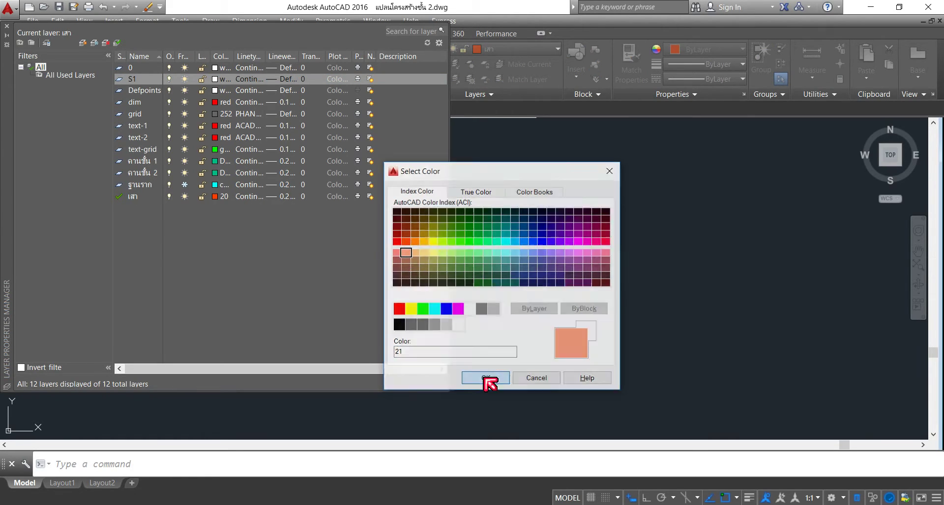
click(278, 80)
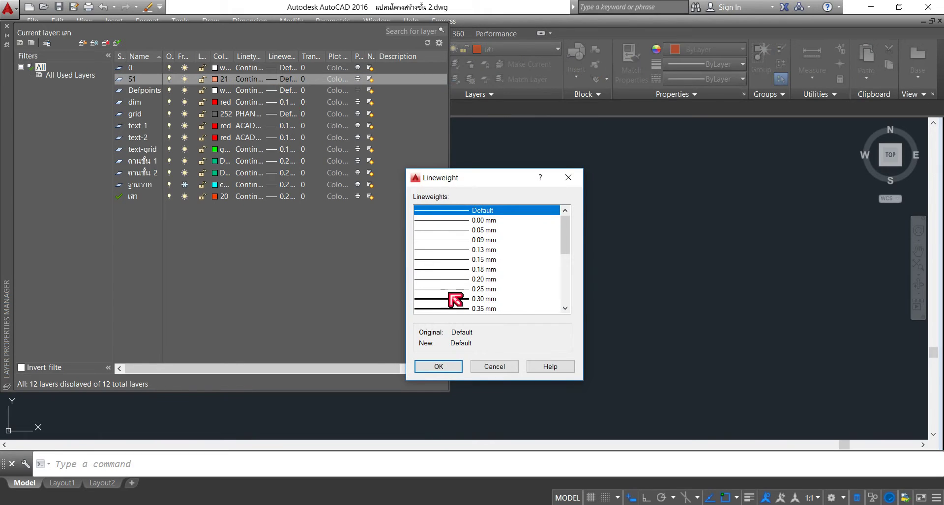
click(464, 287)
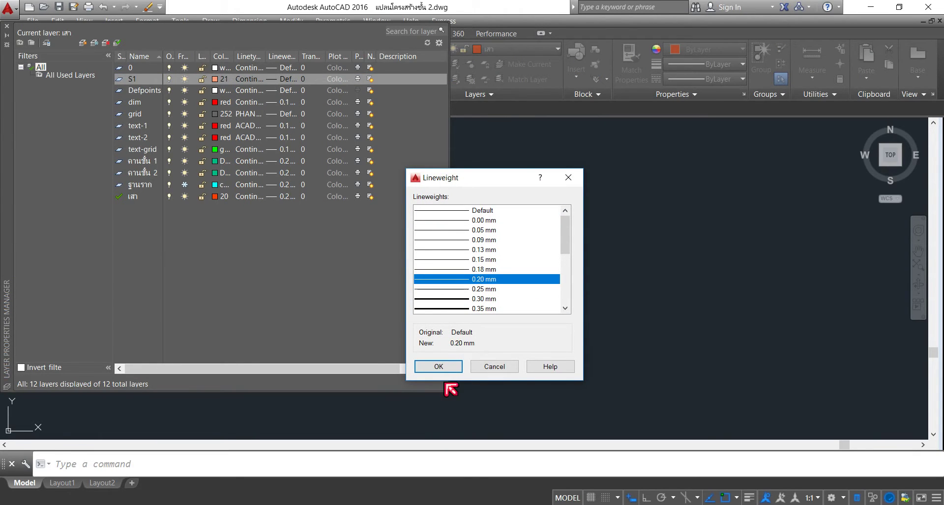
click(447, 370)
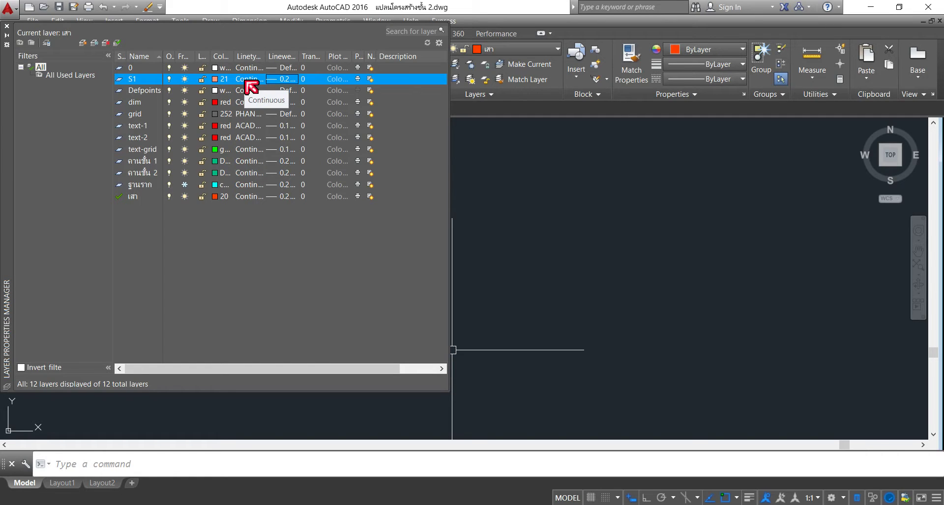
click(83, 43)
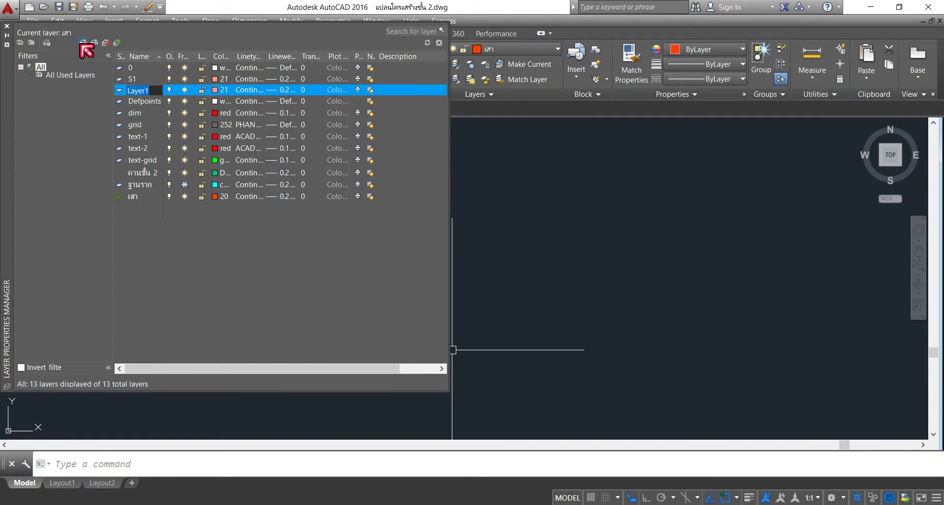
- Add two more layers named S2 and GS
key(BackSpace)
text(S2)
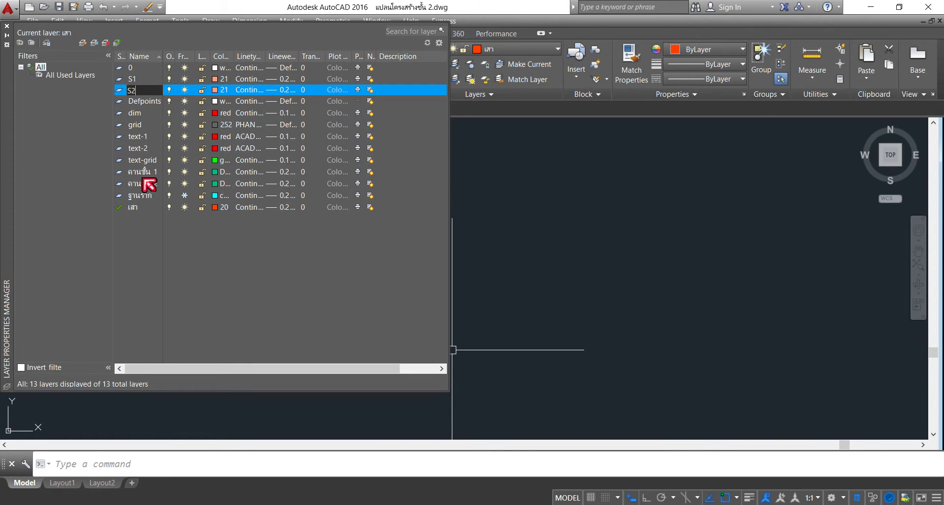
click(83, 43)
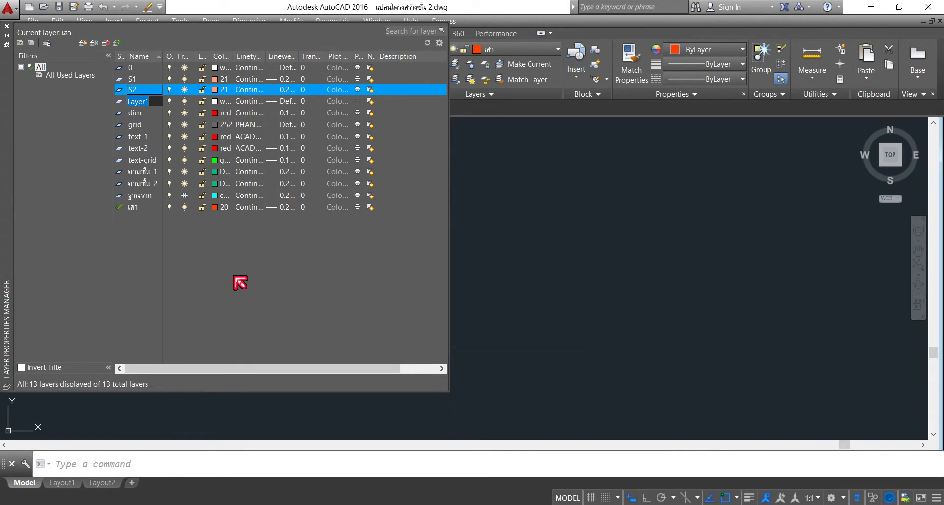
key(BackSpace)
text(GS)
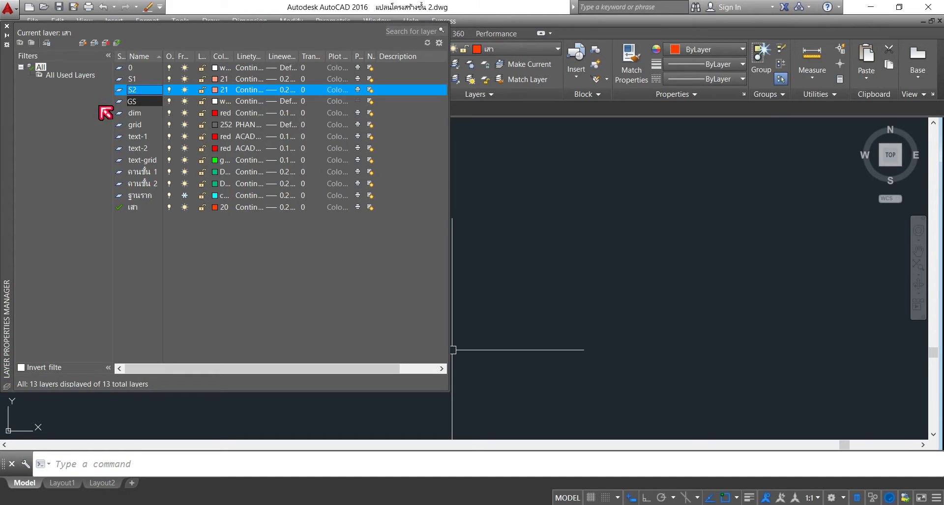
click(217, 102)
- Change the grid layer's colour to 21 and close Layer Properties
click(216, 102)
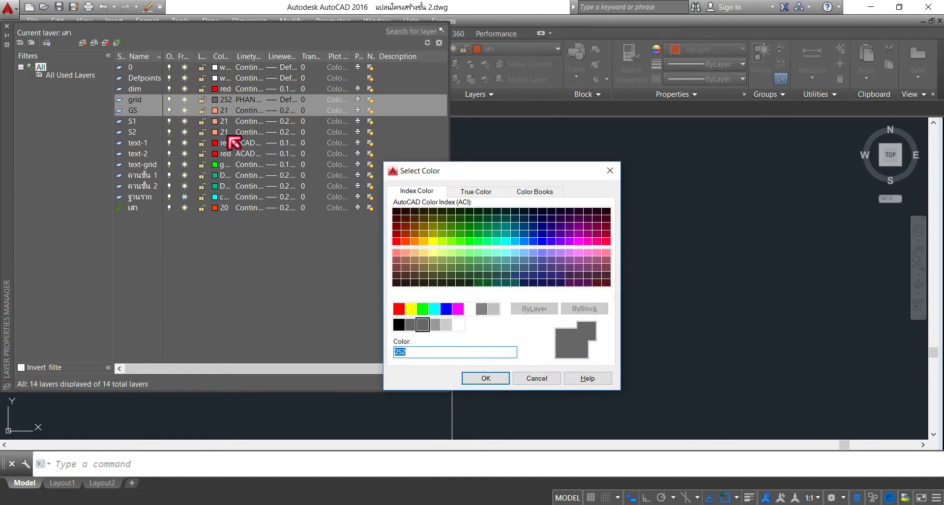
click(405, 253)
click(486, 378)
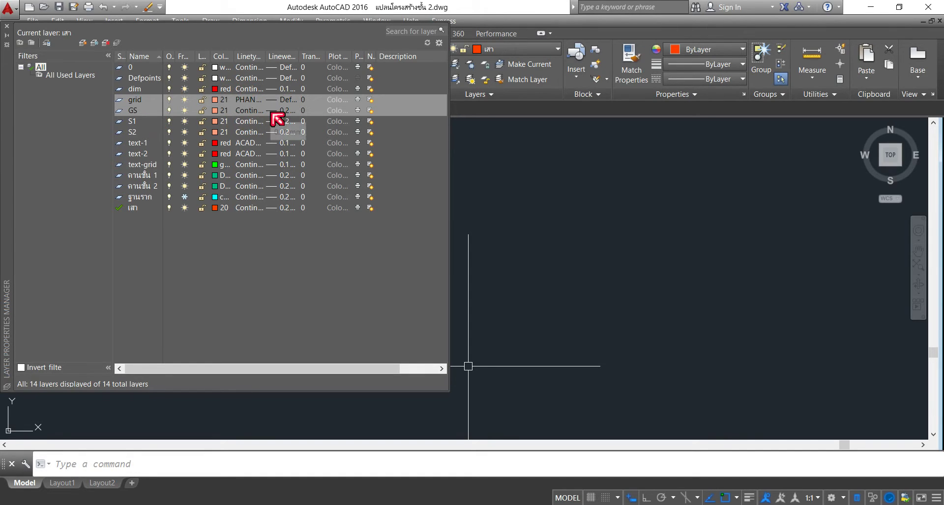
click(142, 123)
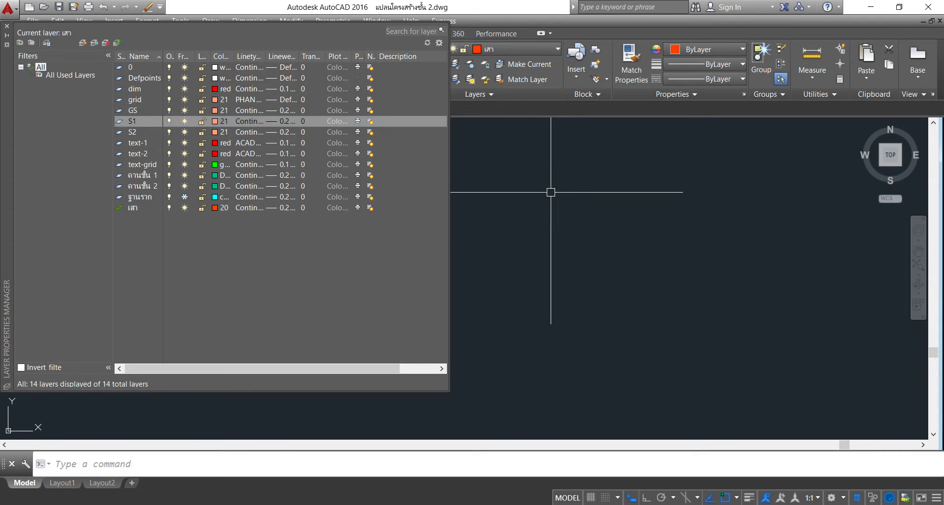
click(614, 200)
key(Escape)
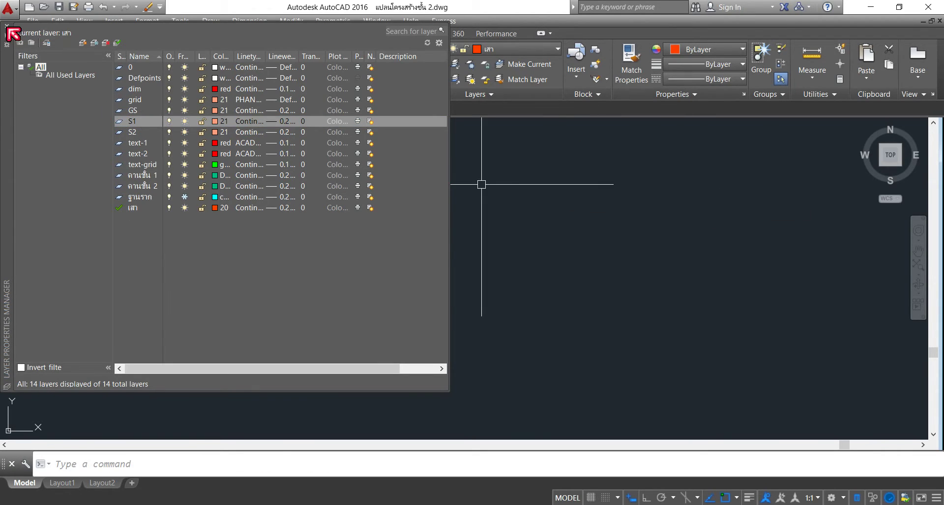
click(7, 26)
- Make S1 the current layer from the Layers dropdown
middle_drag(489, 200, 358, 179)
scroll(284, 175, up, 4)
scroll(283, 175, down, 4)
scroll(282, 173, up, 5)
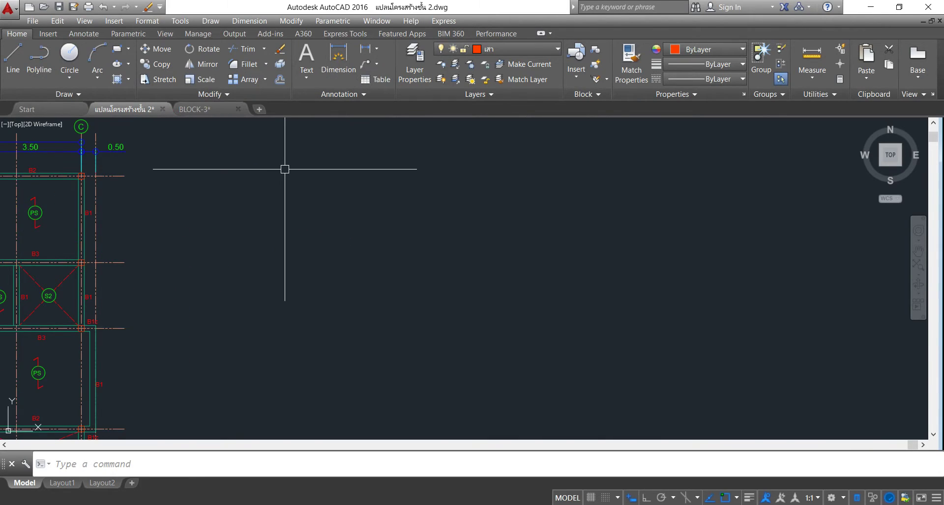
scroll(284, 169, down, 4)
middle_drag(320, 185, 282, 194)
scroll(278, 196, up, 5)
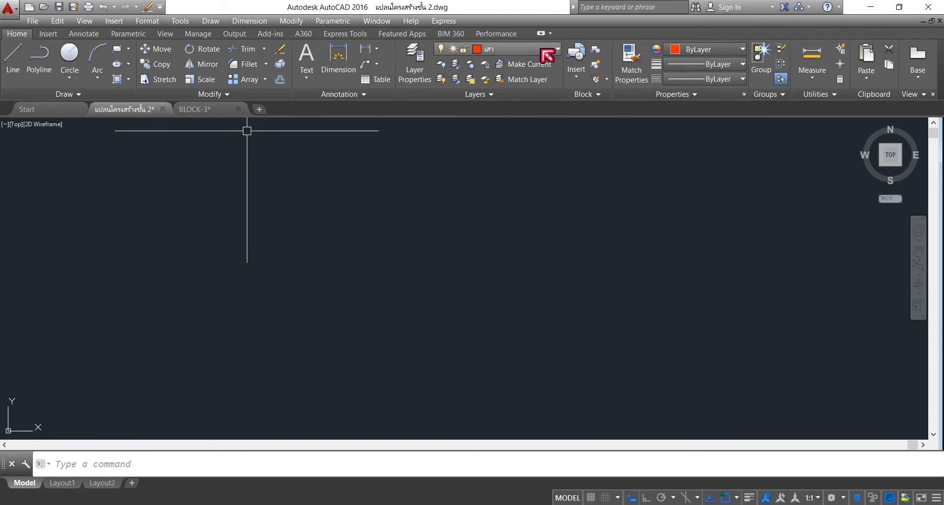
click(556, 49)
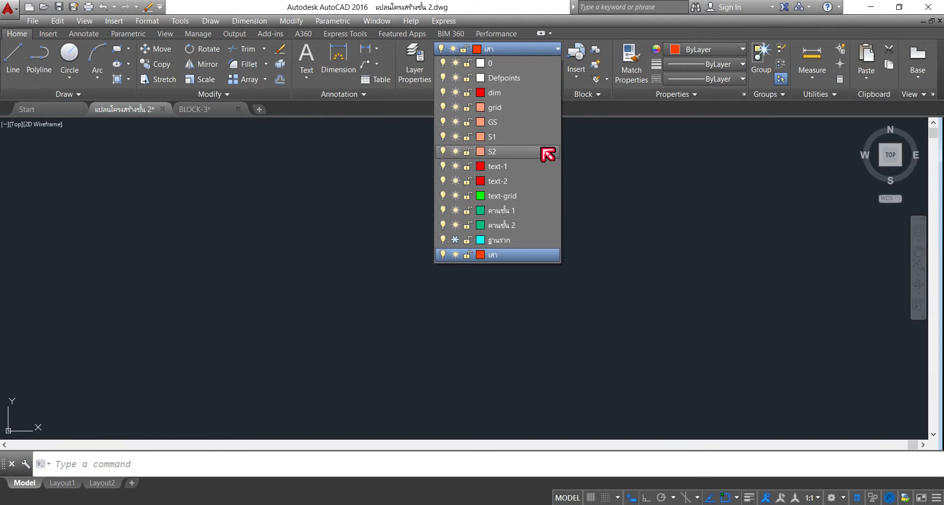
click(529, 137)
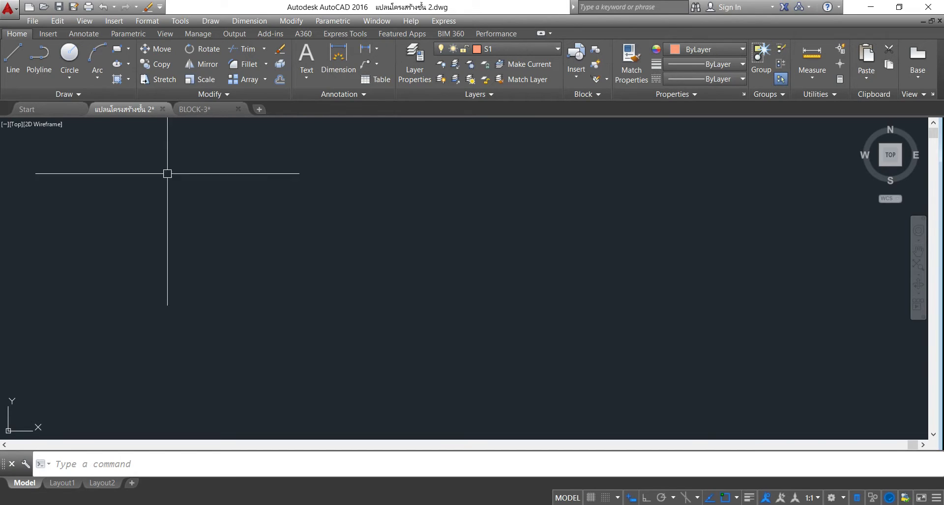
click(50, 57)
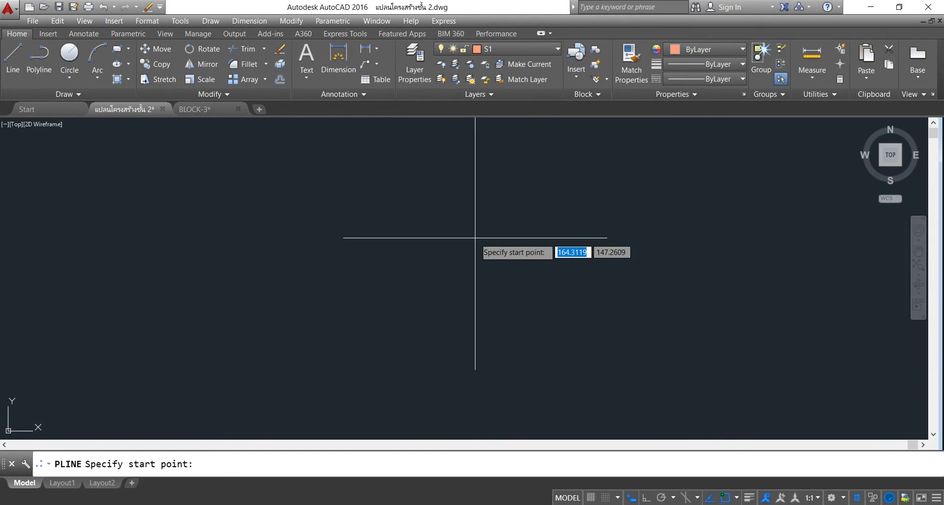
- Start the slab outline polyline with Ortho on and a 1.7 top segment
scroll(441, 225, down, 5)
scroll(337, 200, up, 5)
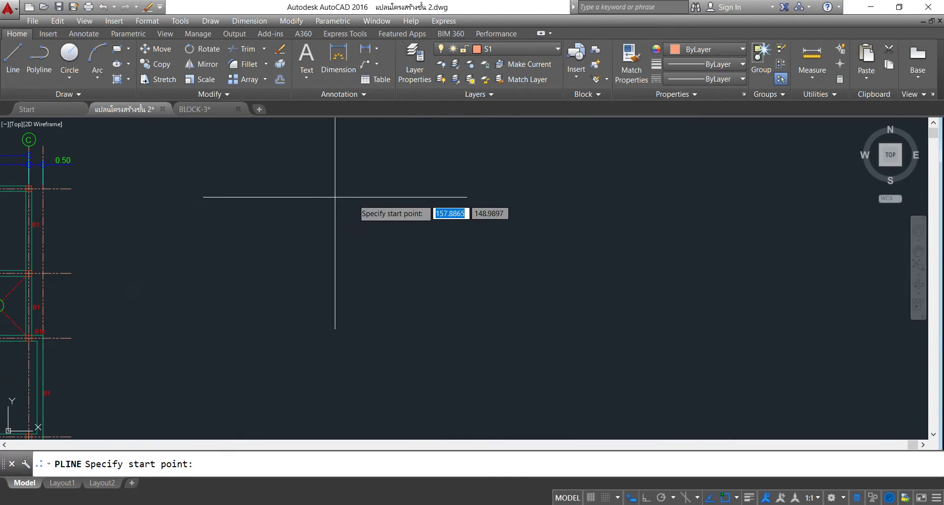
click(246, 187)
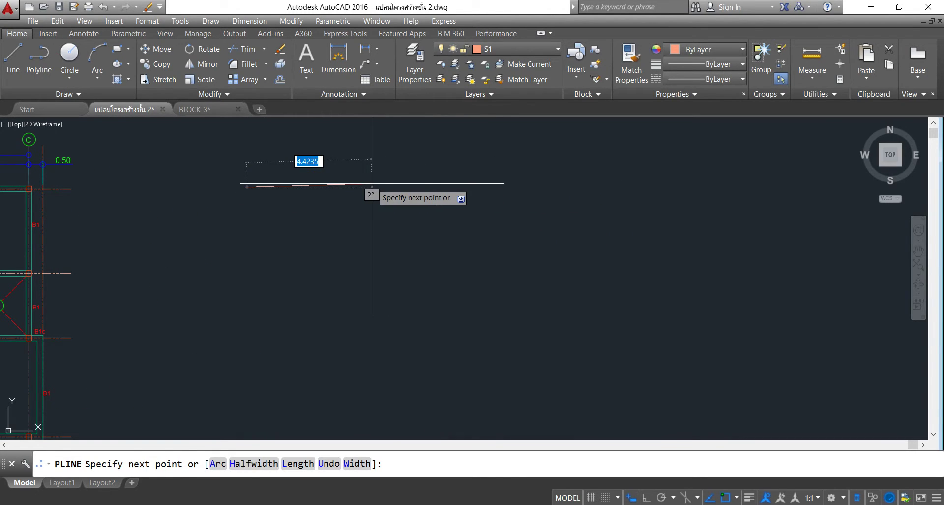
key(F8)
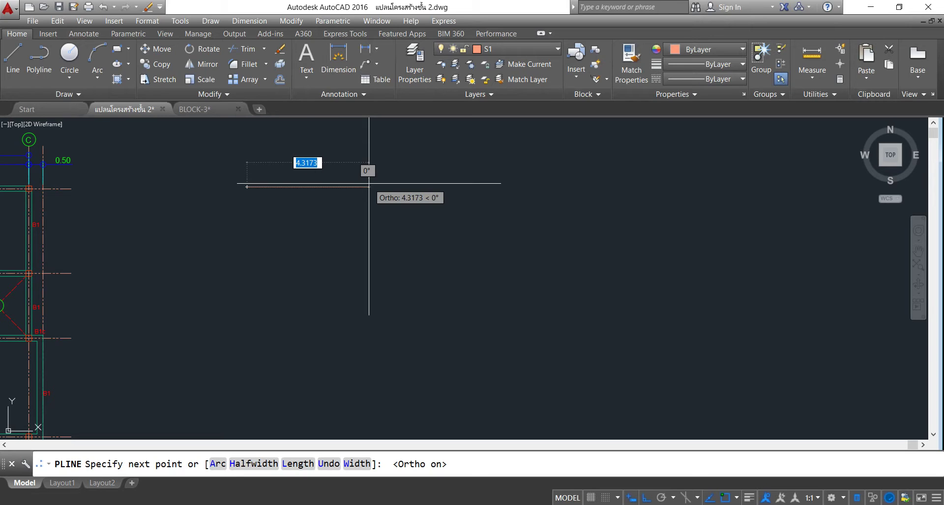
text(1)
text(.7)
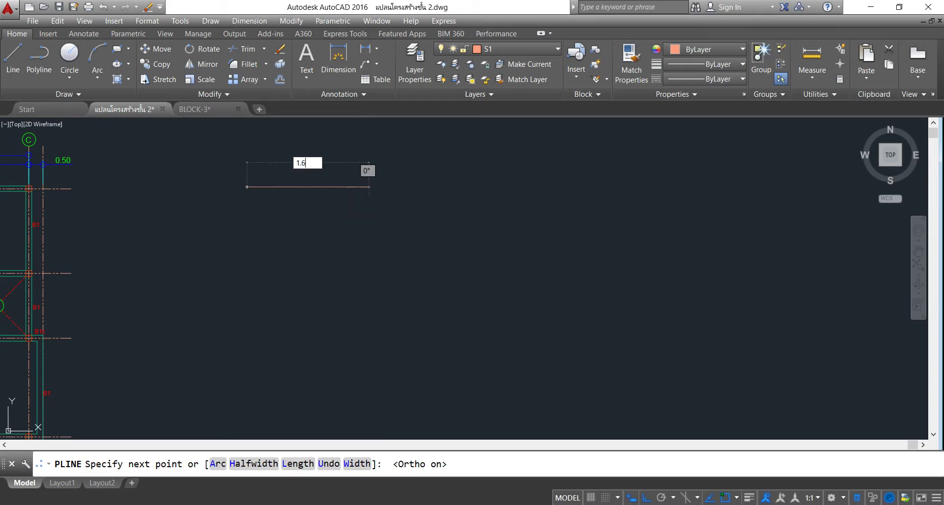
key(Return)
scroll(300, 192, up, 3)
scroll(344, 227, up, 3)
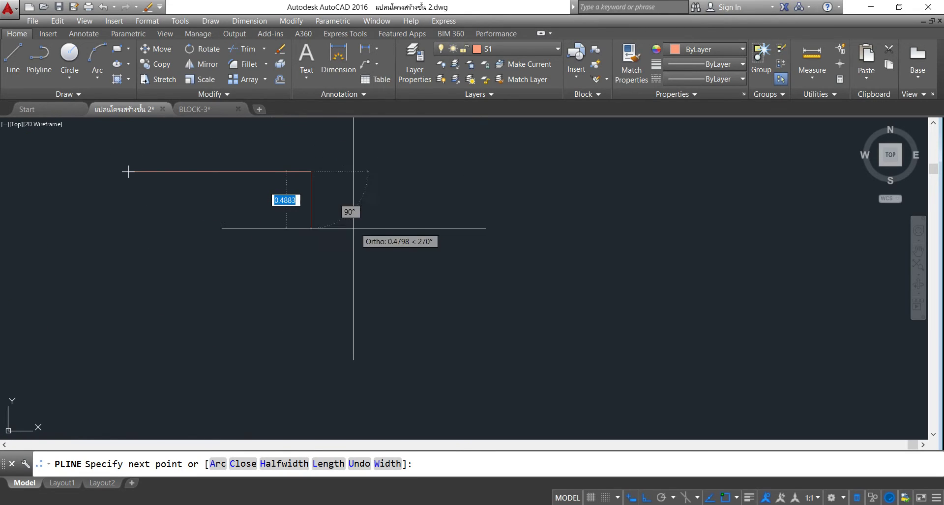
- Continue the outline with 0.4, 0.15 and 0.3 segments
text(.4)
key(Return)
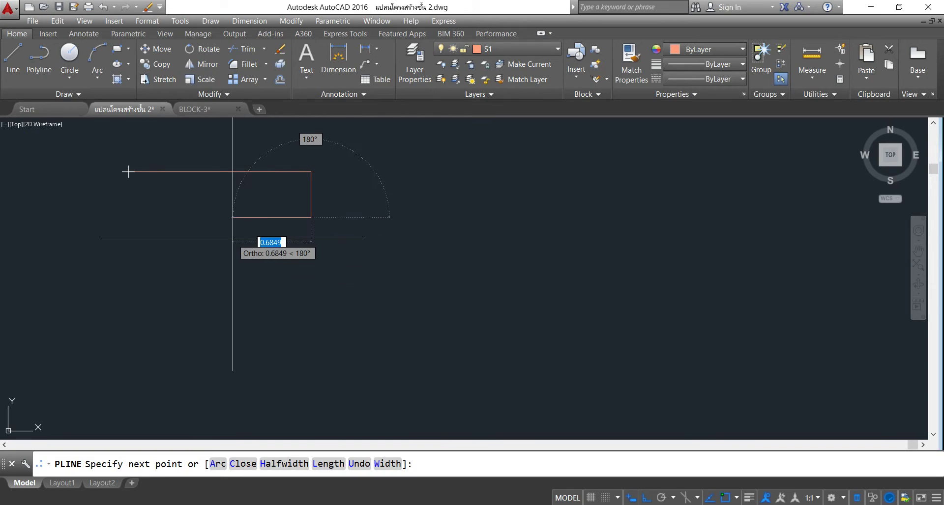
text(.15)
key(Return)
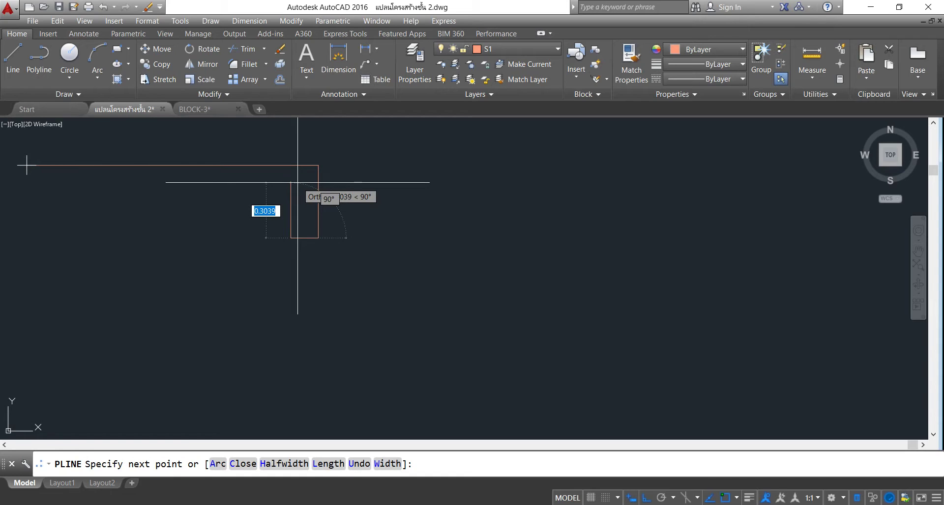
text(.)
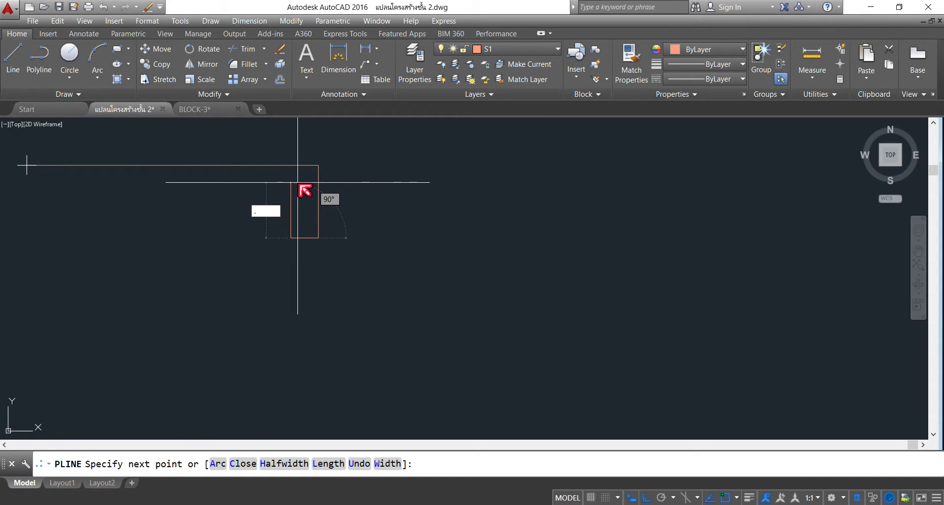
text(3)
scroll(141, 175, up, 2)
middle_drag(187, 197, 313, 195)
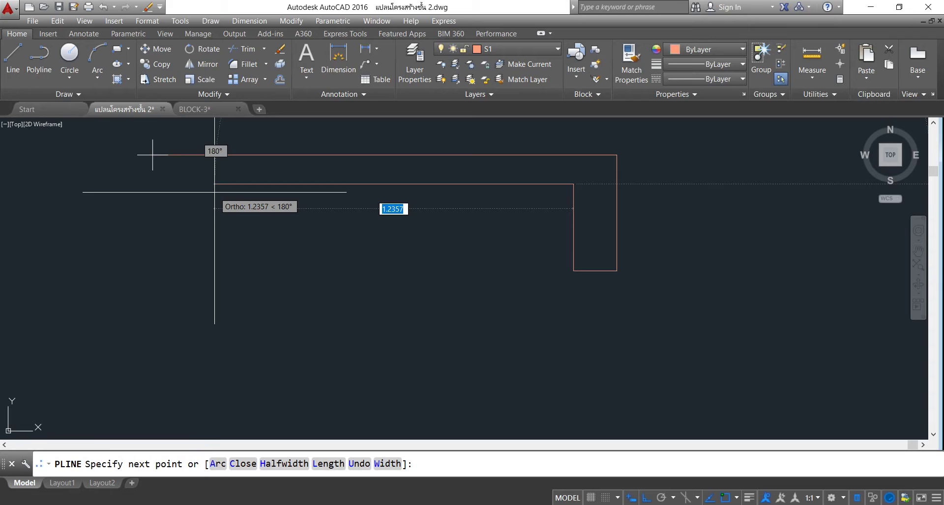
- Add 1.3, 0.3 and 0.15 segments and close the outline at the start corner
text(1.3)
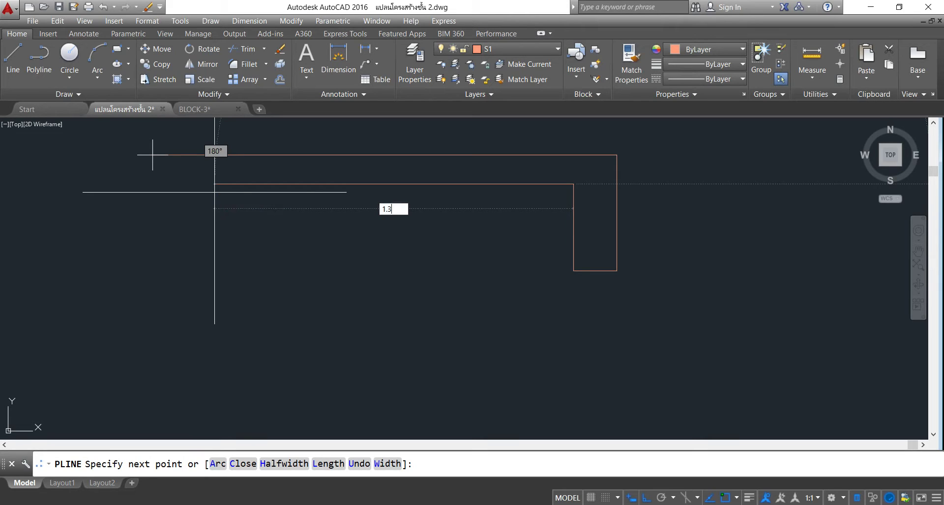
key(Return)
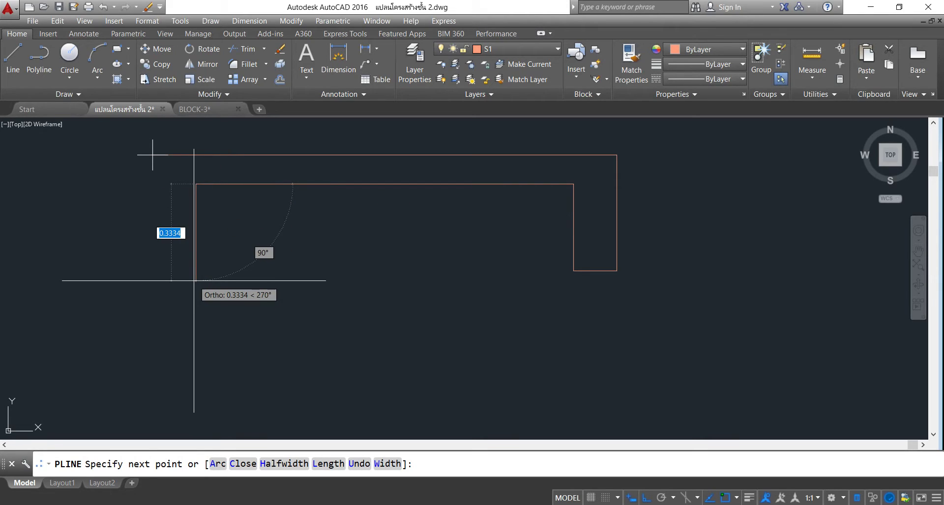
text(.3)
key(Return)
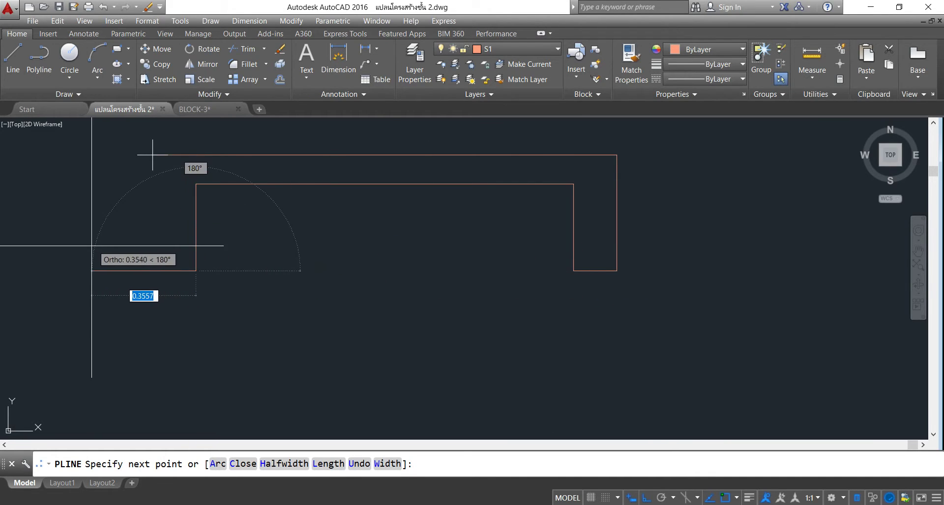
text(.15)
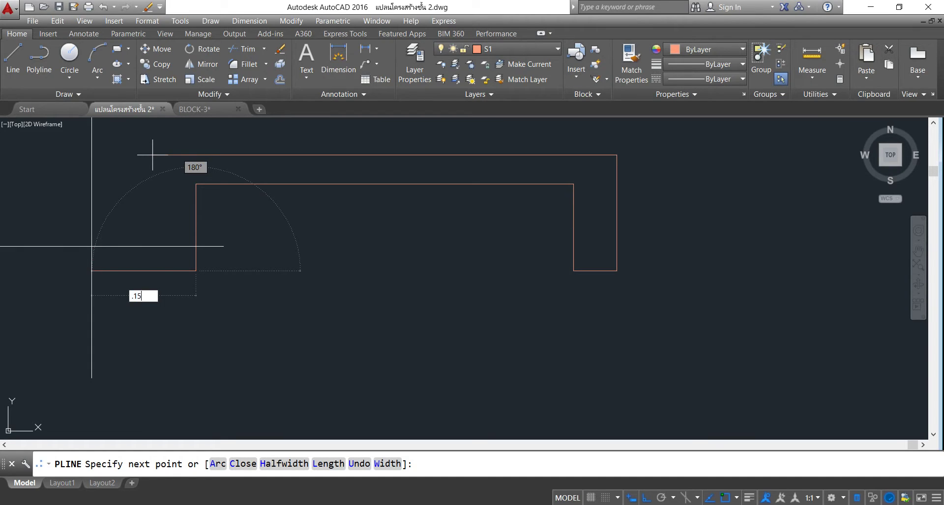
key(Return)
click(153, 154)
key(Return)
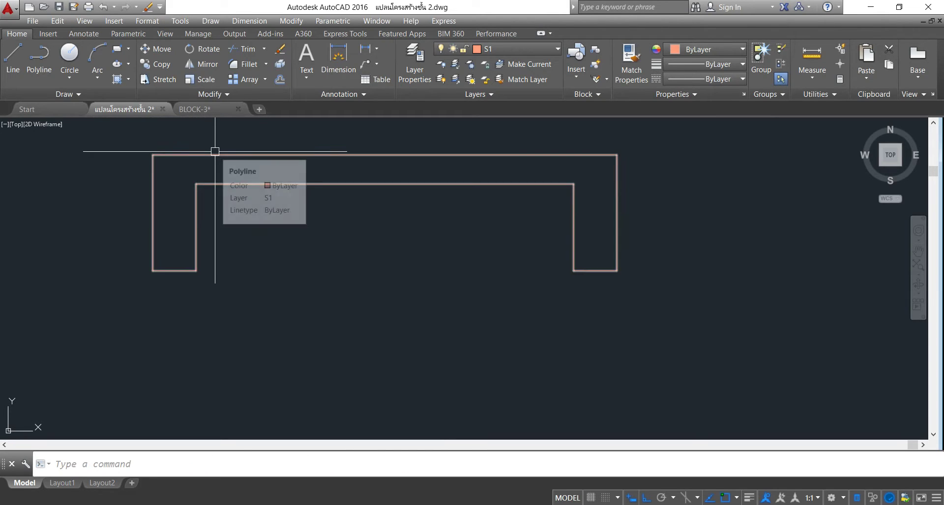
- Draw a thin rectangle 1.5 long by dimensions inside the slab
middle_drag(414, 264, 383, 265)
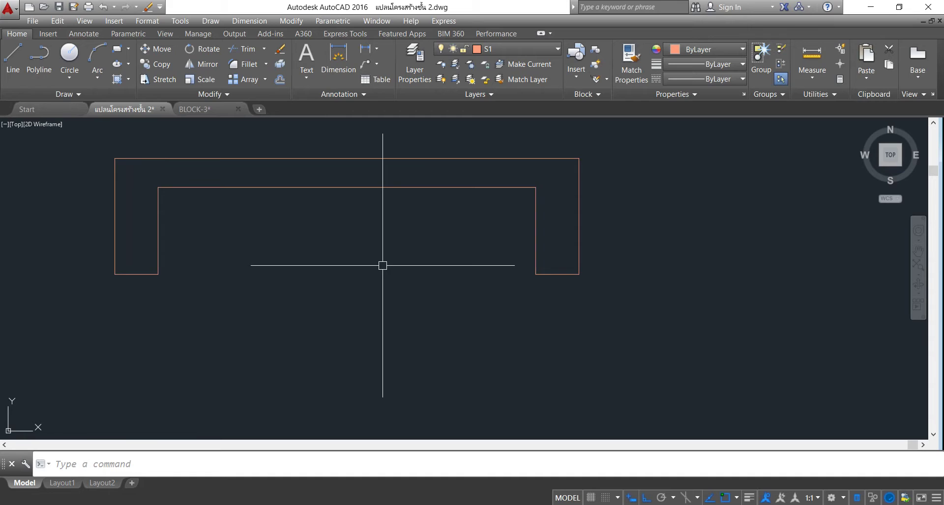
scroll(155, 182, up, 2)
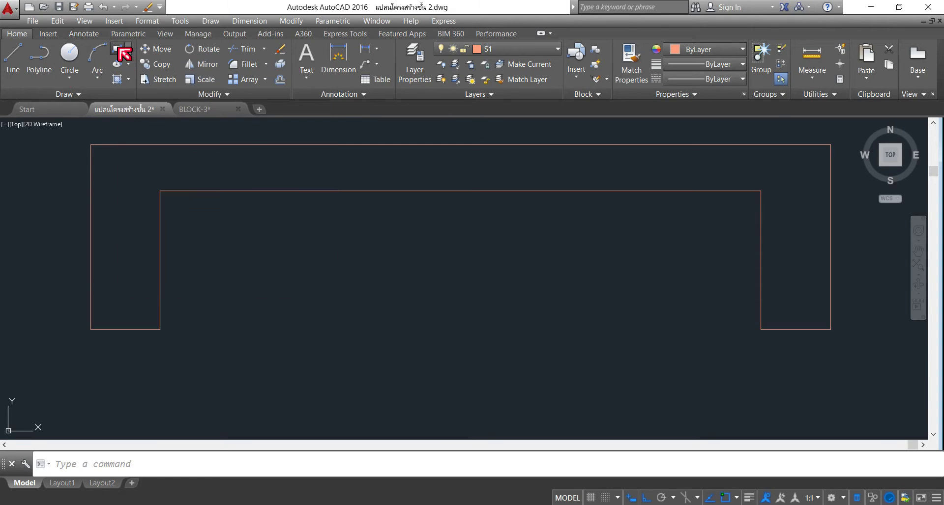
click(117, 48)
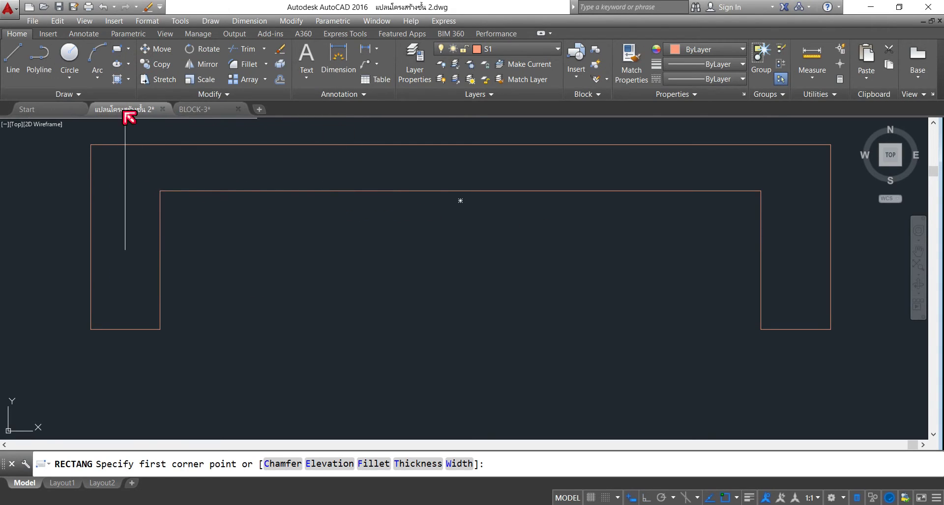
scroll(116, 150, up, 2)
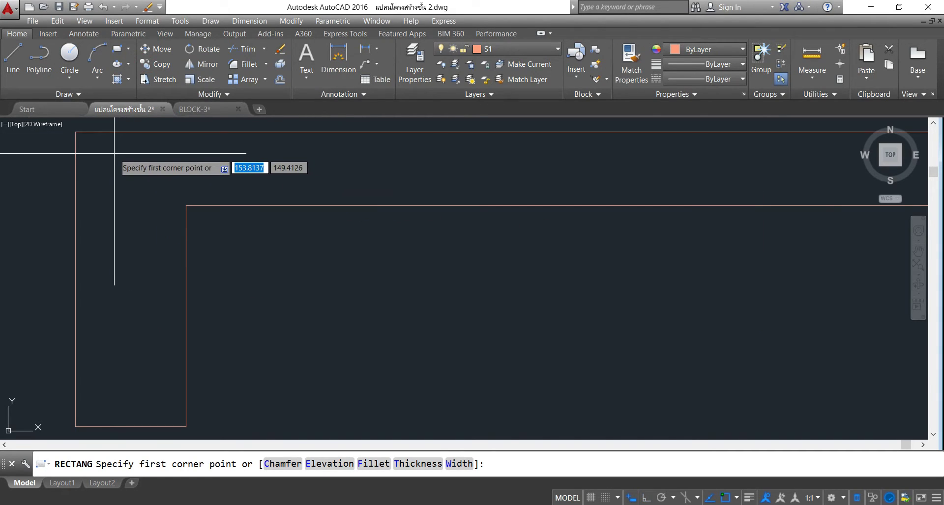
click(115, 154)
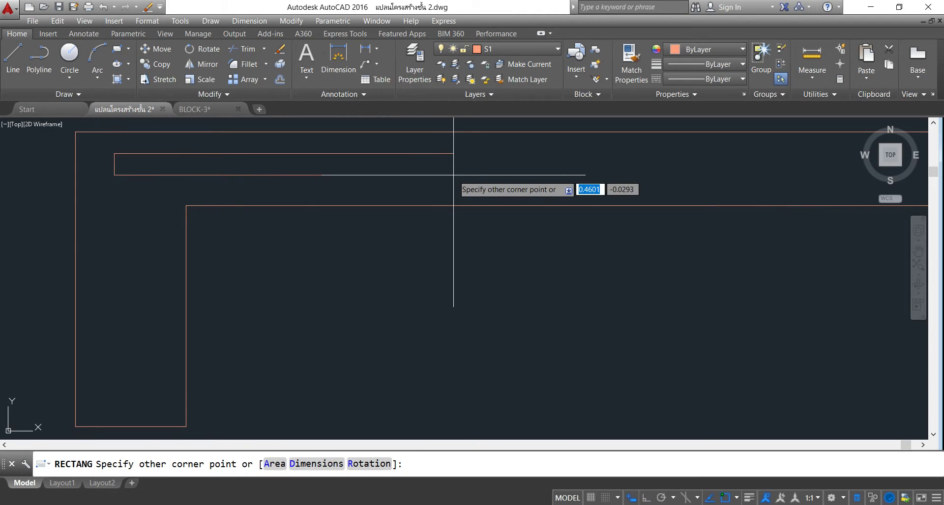
text(D)
key(Return)
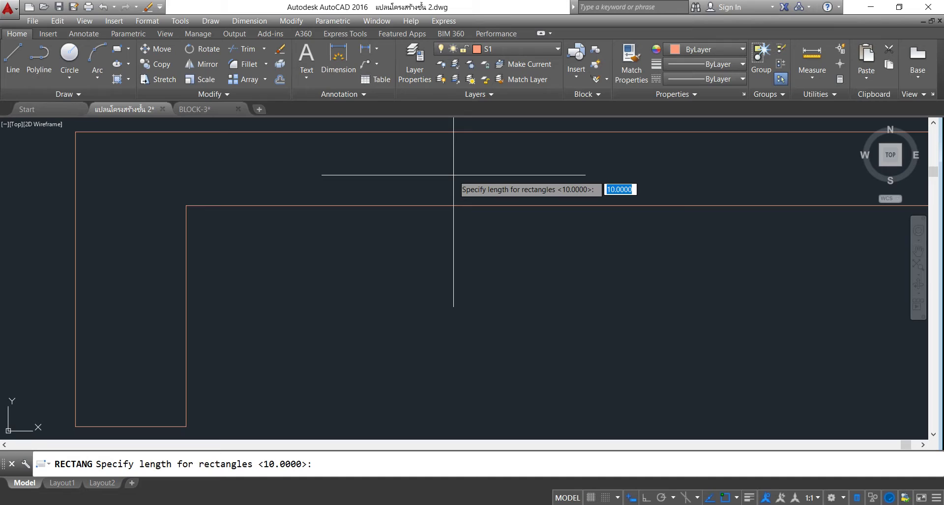
text(1.5)
key(Return)
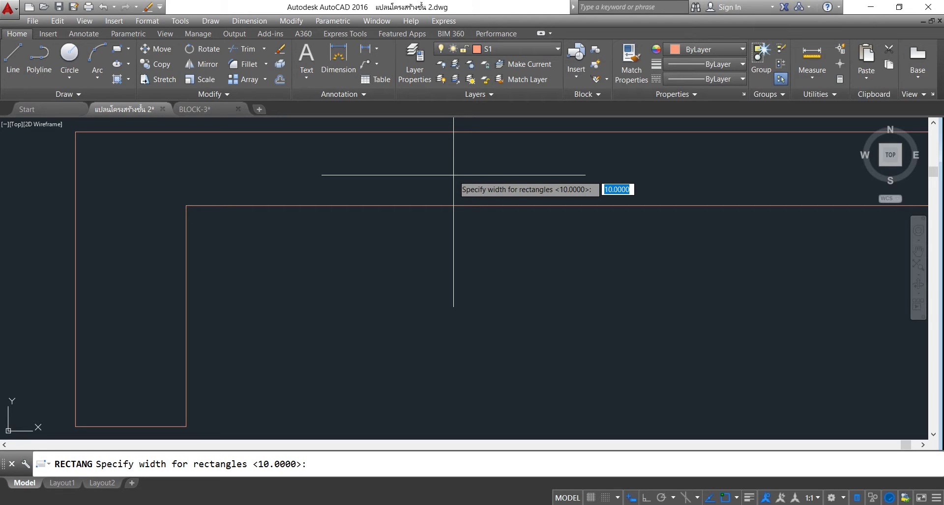
text(.0)
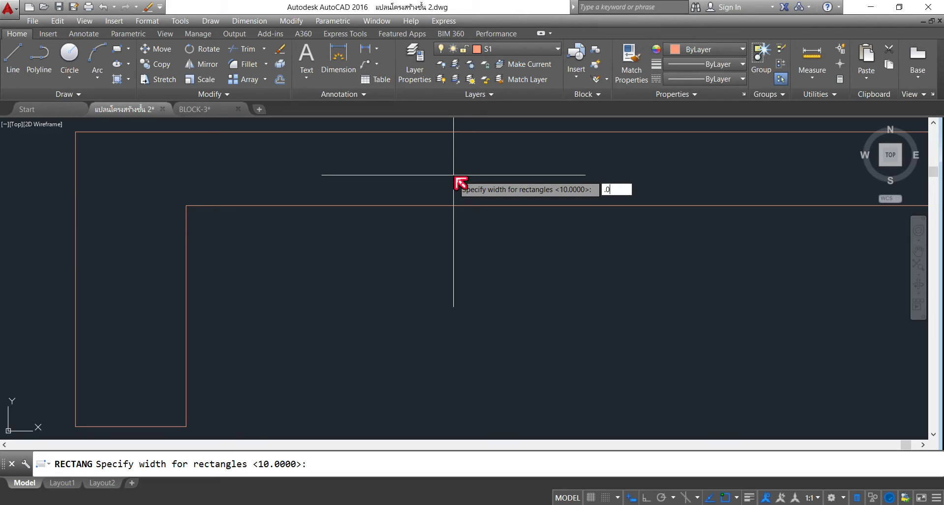
key(Return)
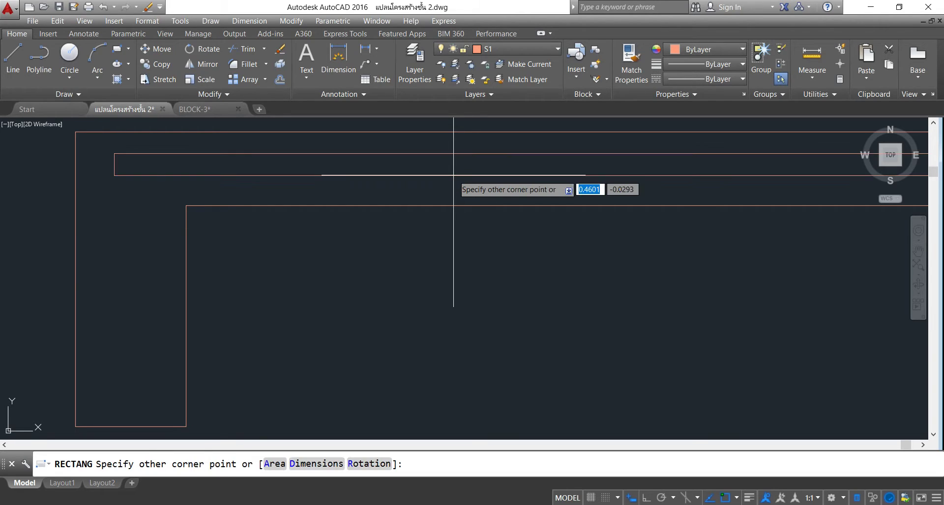
click(468, 242)
- Move the thin rectangle down to sit just above the slab's inner edge
scroll(402, 192, down, 3)
middle_drag(440, 175, 402, 192)
scroll(164, 187, up, 3)
scroll(171, 189, up, 3)
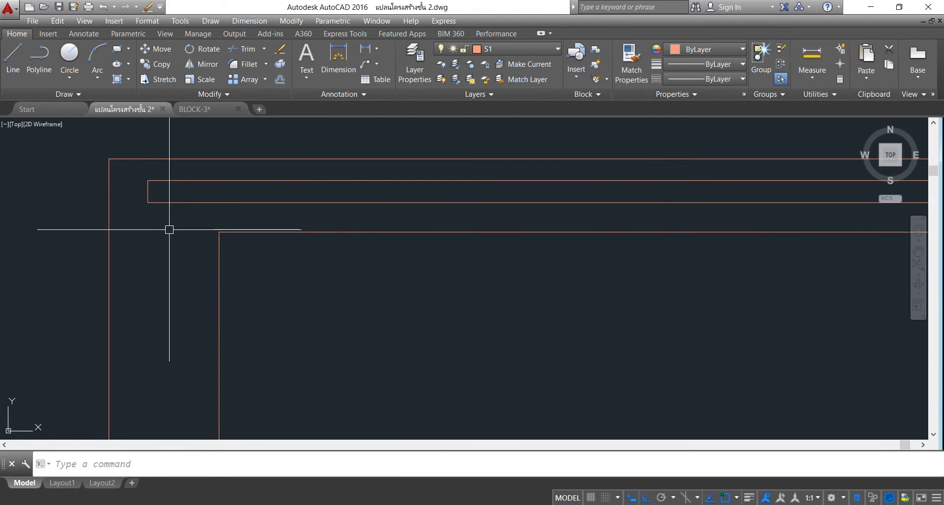
click(179, 202)
click(156, 50)
click(366, 265)
click(276, 228)
scroll(398, 211, down, 2)
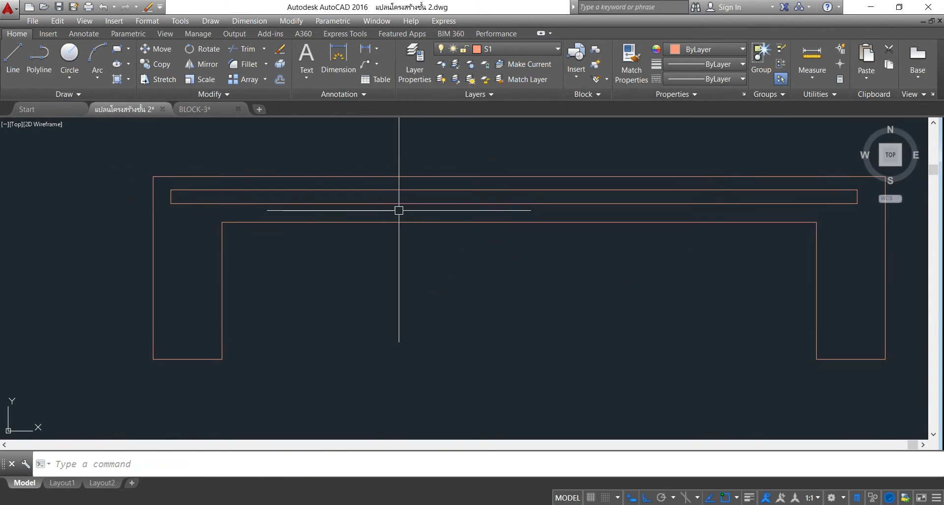
click(356, 211)
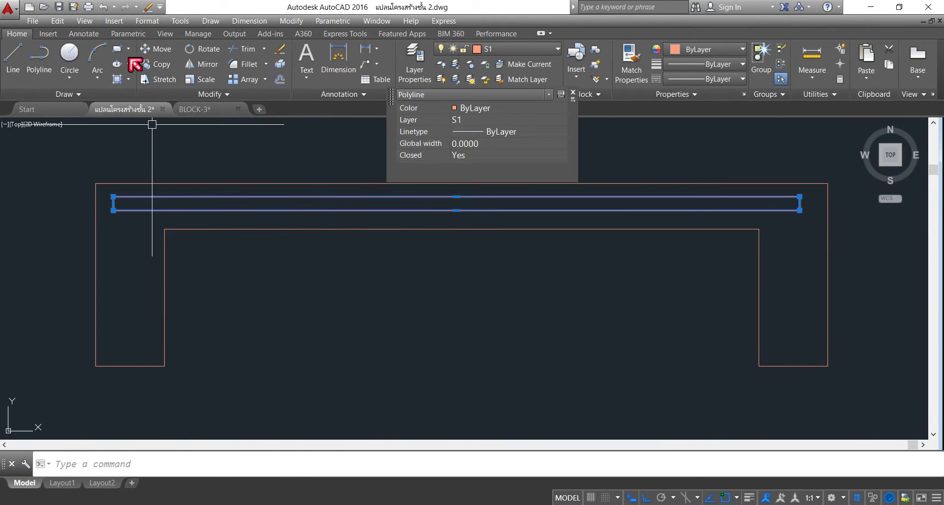
click(156, 49)
click(449, 313)
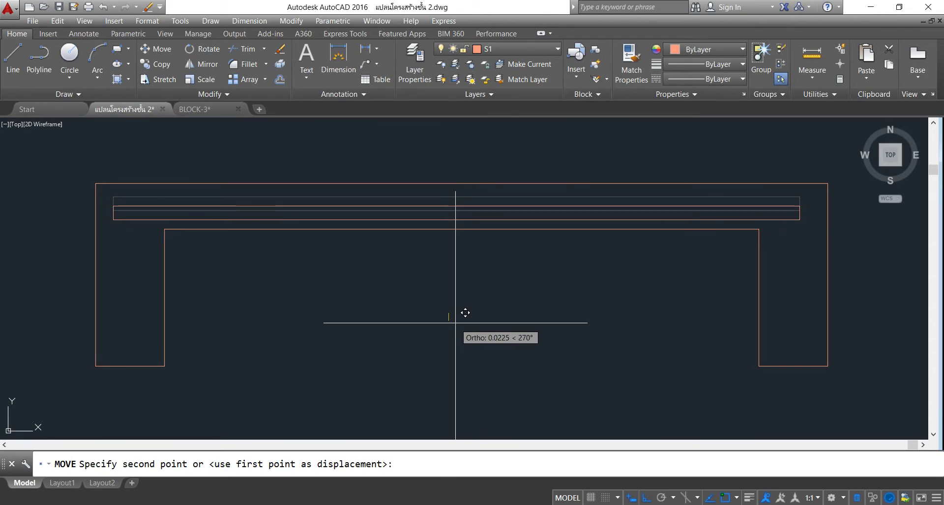
click(455, 323)
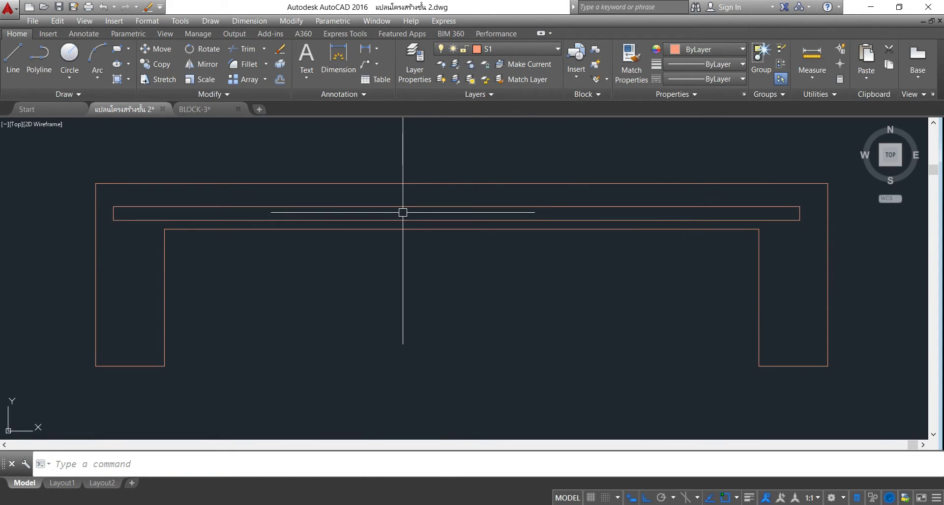
- Try filleting the bar's corners with radius 0.05, then undo it
scroll(177, 207, up, 1)
scroll(171, 207, up, 3)
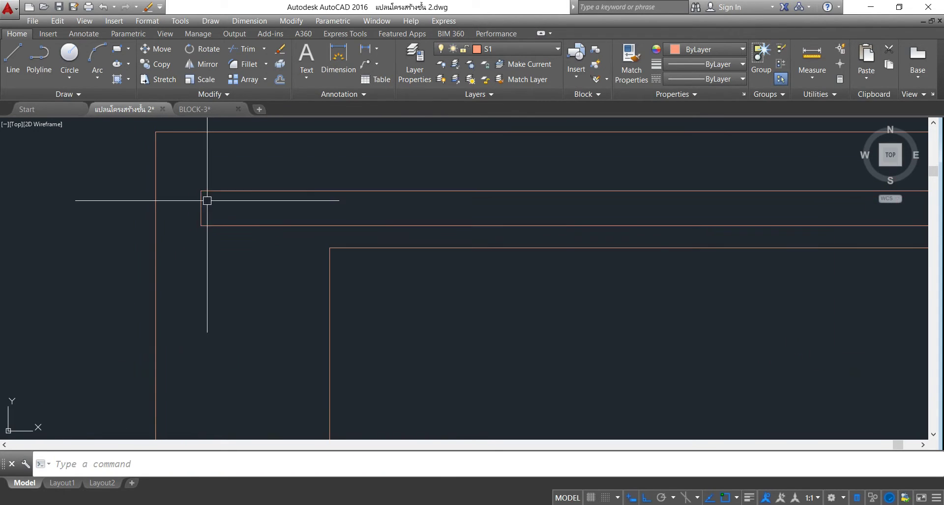
scroll(198, 210, up, 4)
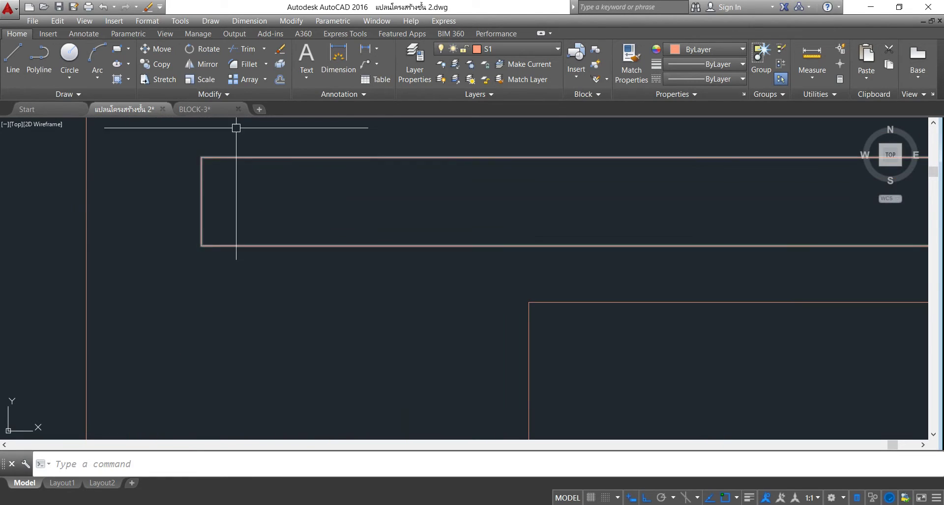
click(250, 67)
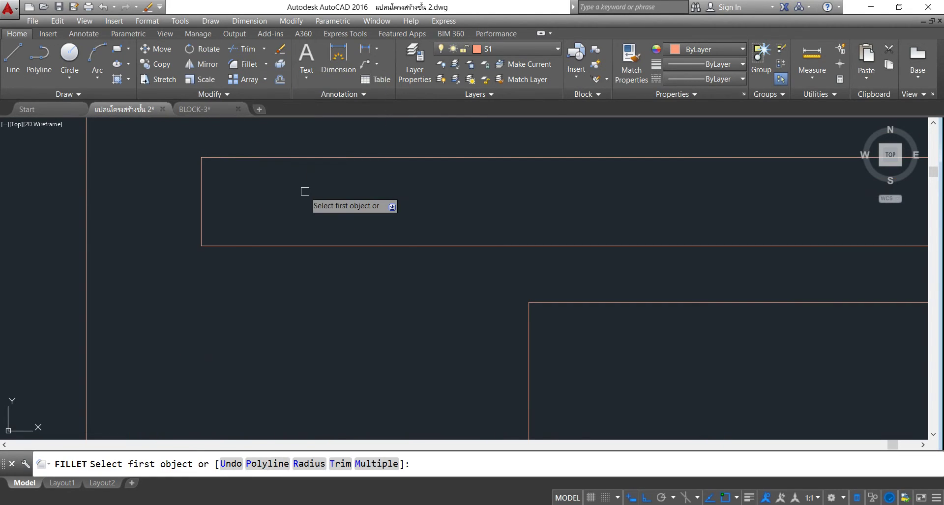
click(300, 470)
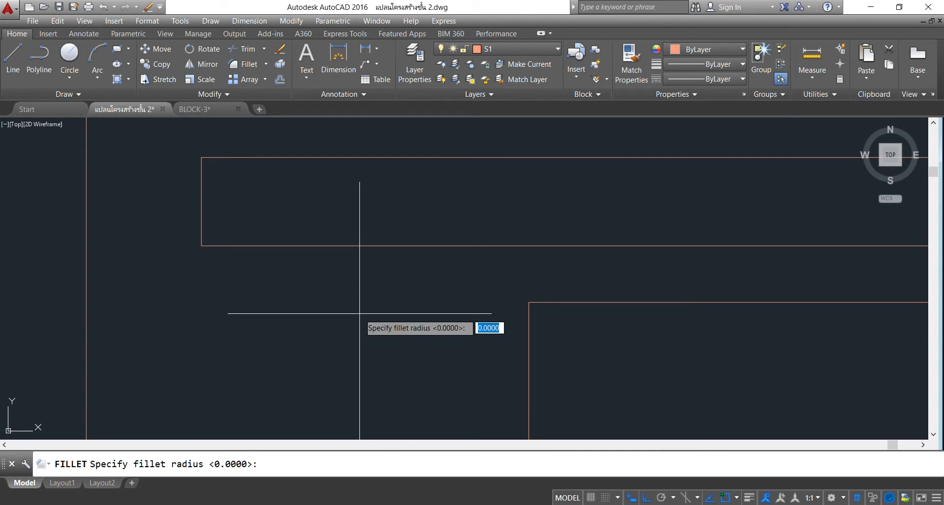
text(.0)
text(5)
key(Return)
click(201, 175)
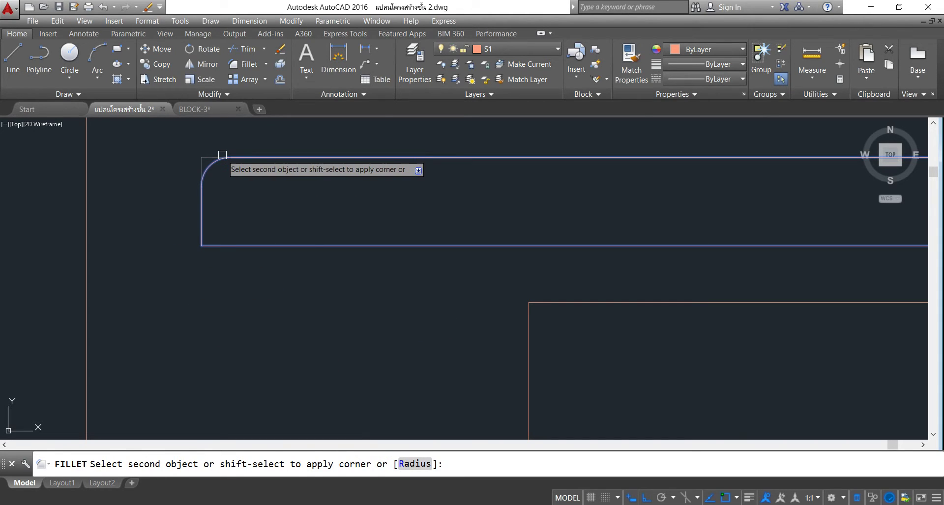
click(223, 155)
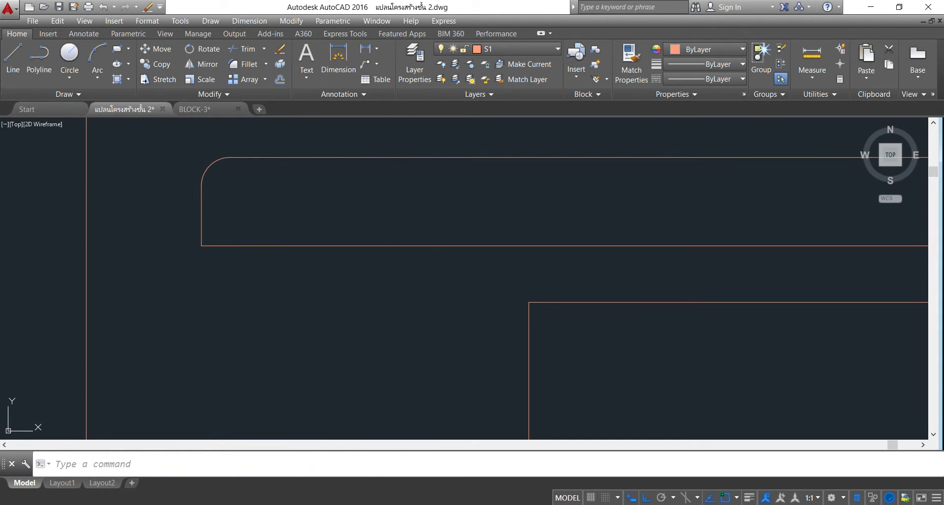
right_click(249, 204)
click(265, 210)
click(202, 216)
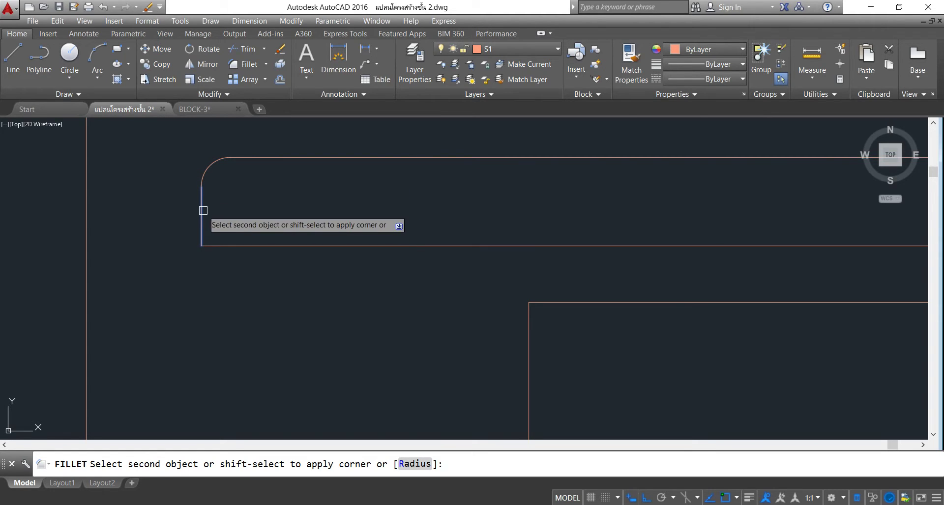
shift+click(216, 245)
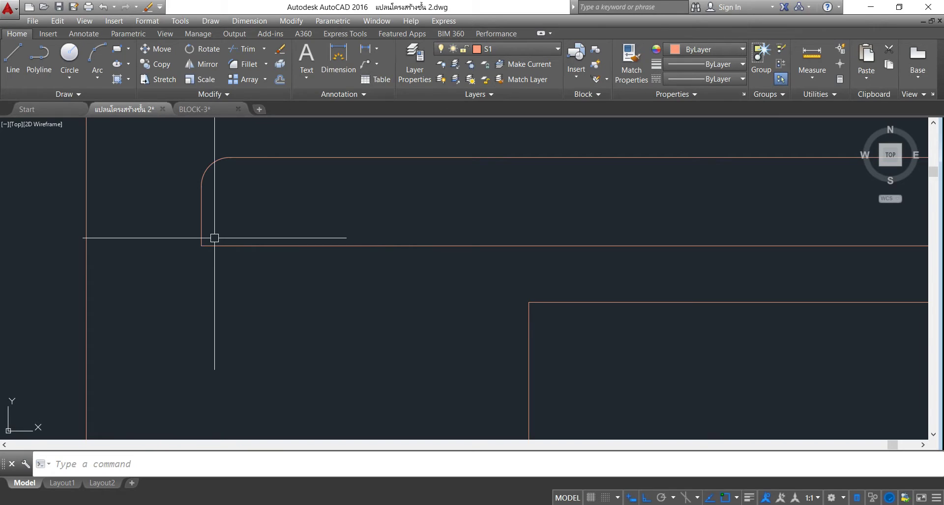
key(ctrl+z)
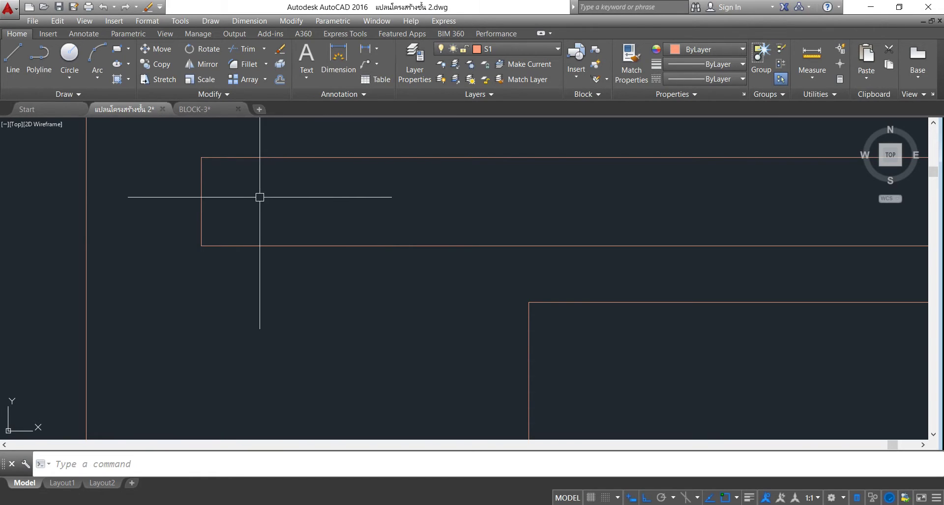
- Fillet the bar's top-left and bottom-left corners with radius 0.015
click(236, 64)
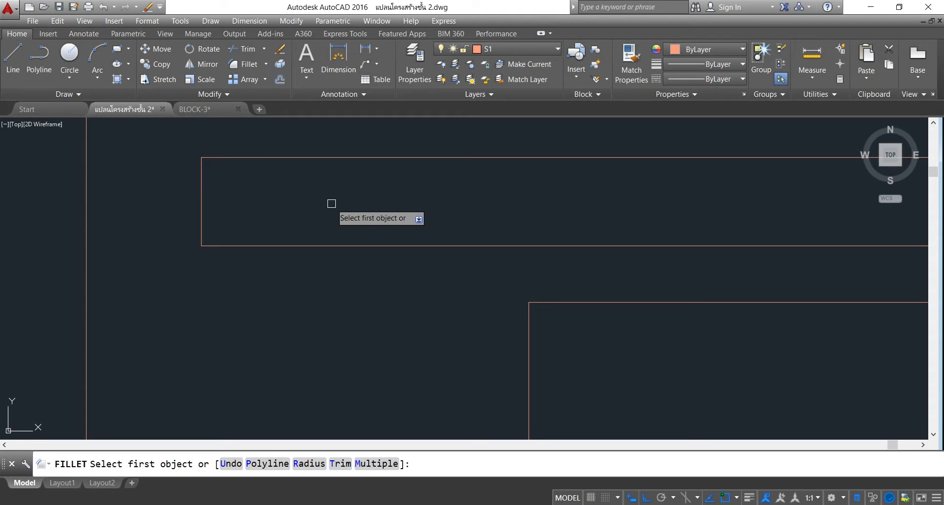
click(309, 463)
text(.015)
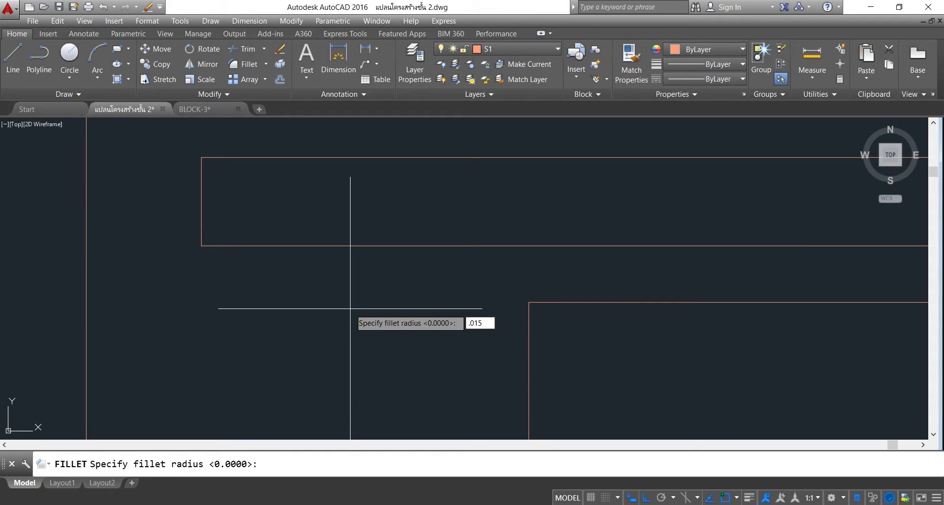
key(Return)
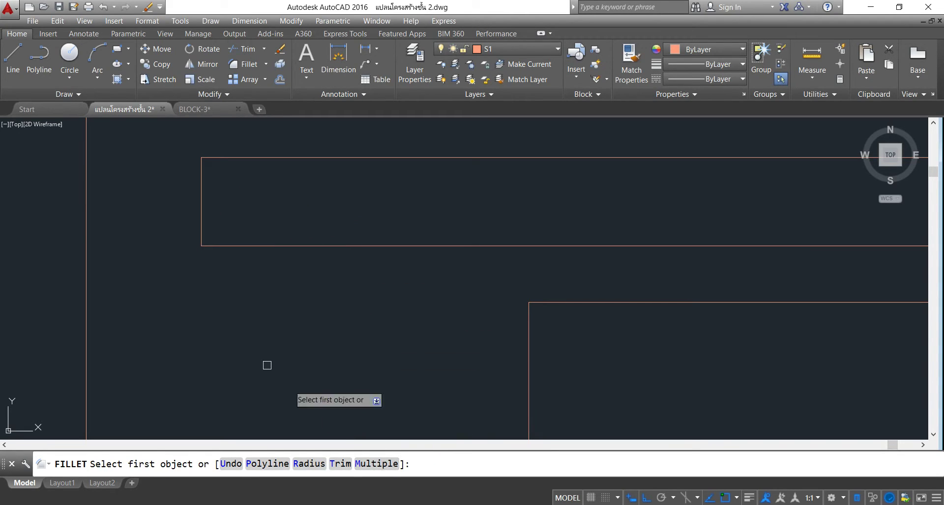
click(202, 192)
click(261, 160)
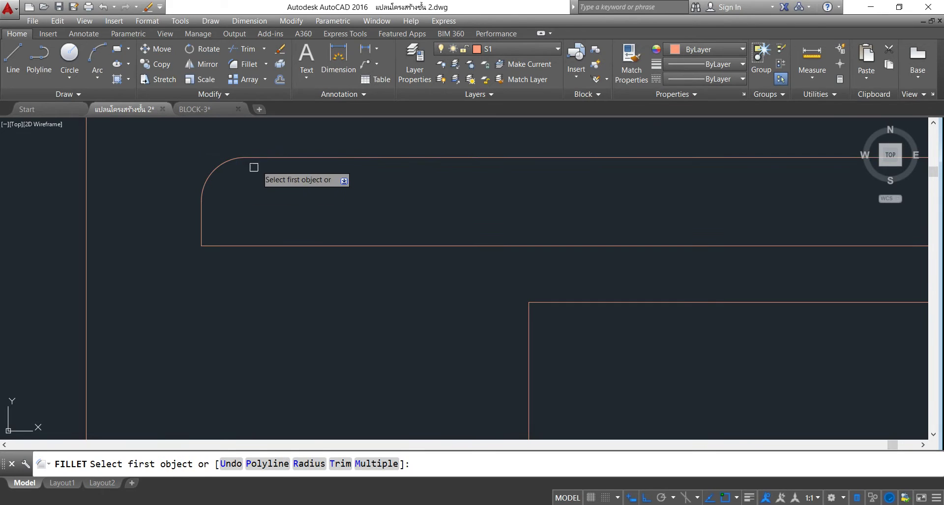
click(201, 204)
click(236, 246)
scroll(295, 162, down, 3)
scroll(295, 196, up, 3)
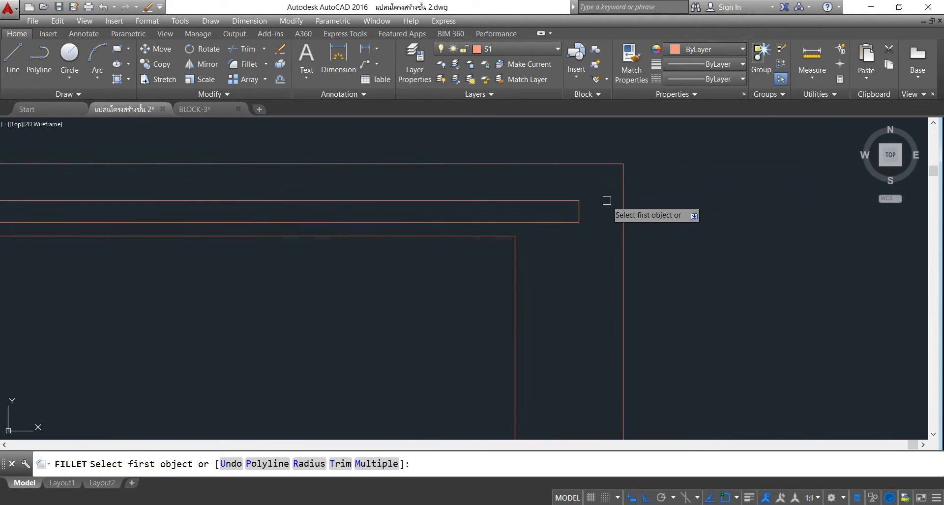
- Fillet the bar's top-right and bottom-right corners with the same 0.015 radius
click(565, 201)
click(578, 212)
click(576, 219)
click(578, 216)
scroll(571, 219, down, 4)
scroll(158, 194, down, 2)
scroll(196, 202, up, 4)
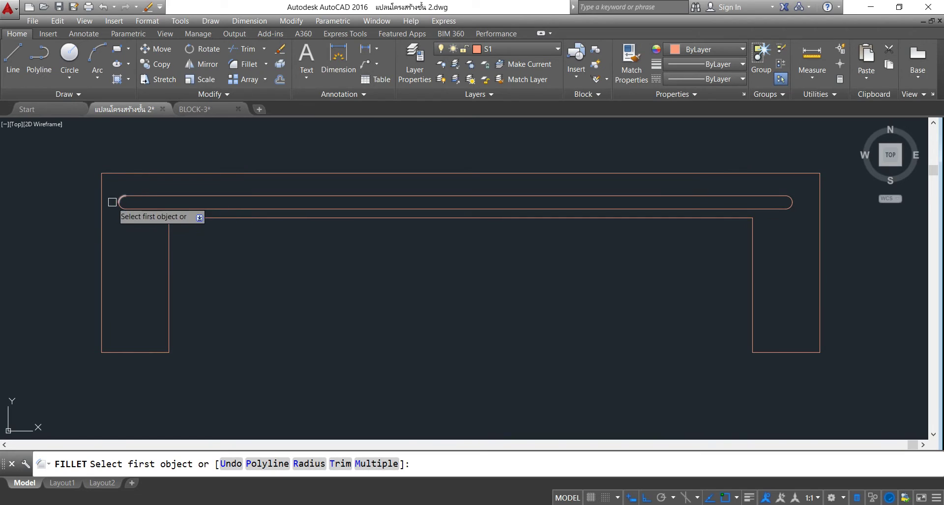
scroll(184, 200, up, 2)
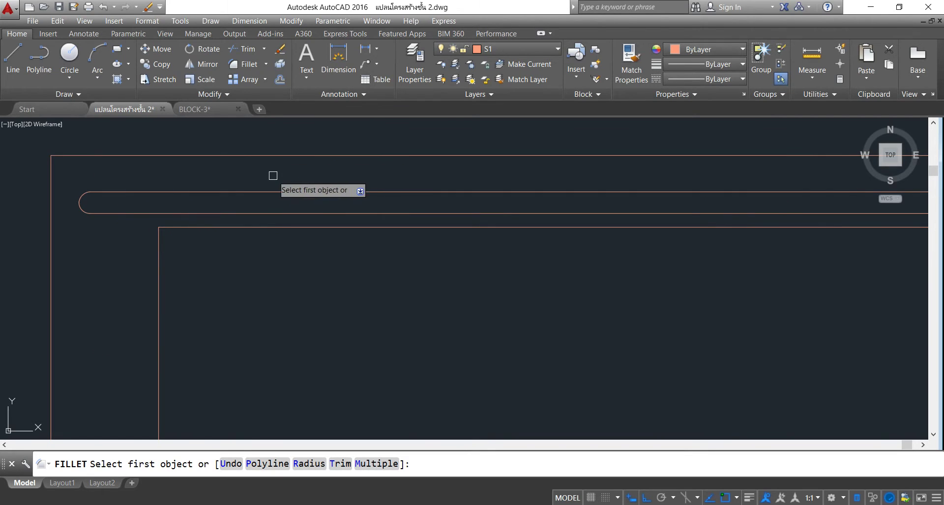
click(13, 58)
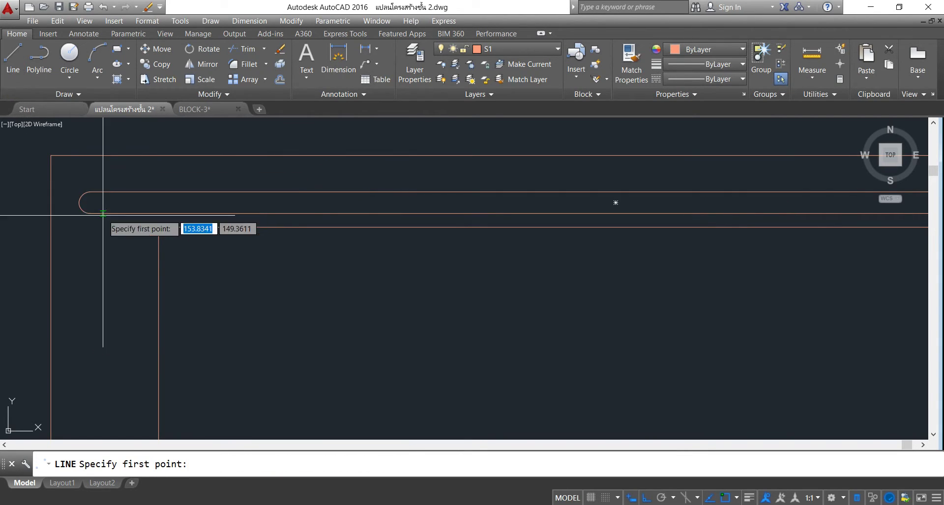
- Draw a short vertical line upward from the bar's left arc end
click(79, 202)
middle_drag(79, 178, 187, 186)
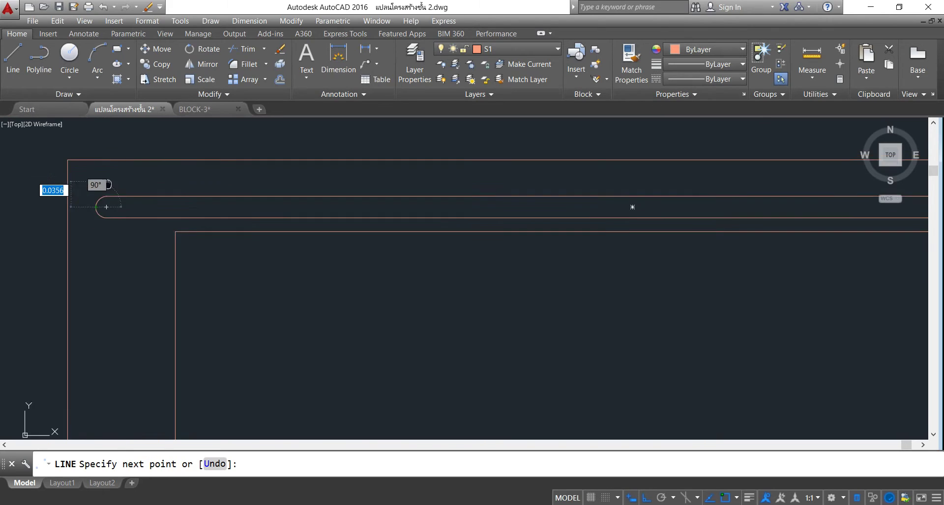
scroll(187, 186, up, 1)
click(185, 173)
key(Escape)
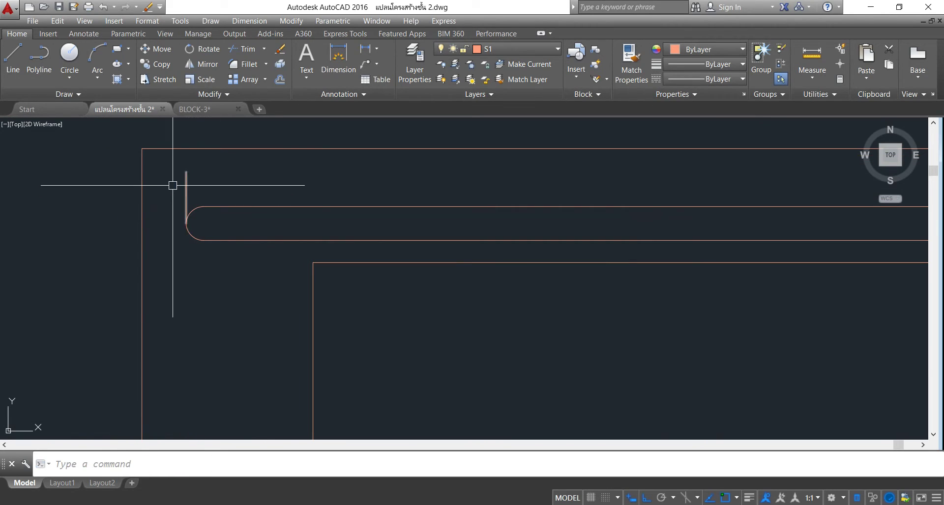
click(186, 187)
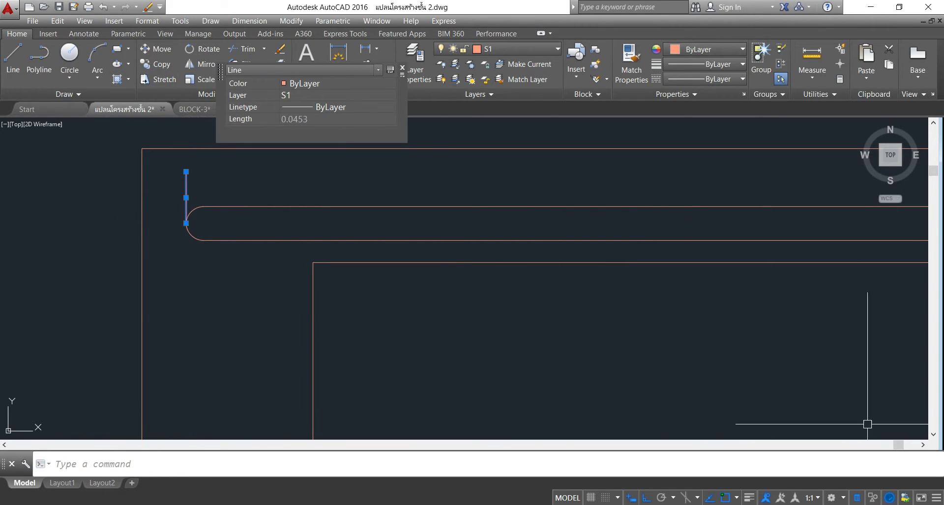
click(856, 498)
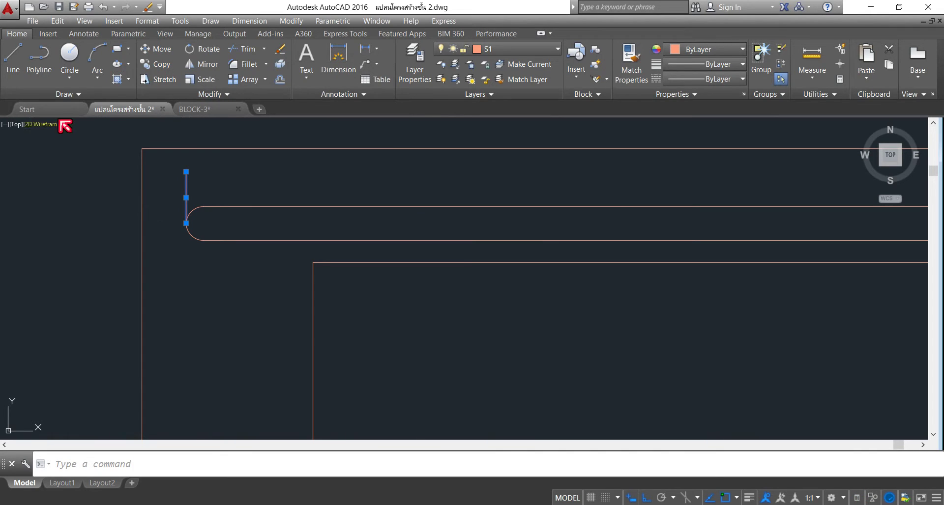
- Move the short line 0.05 to the right, just inside the rounded end
click(156, 52)
click(257, 175)
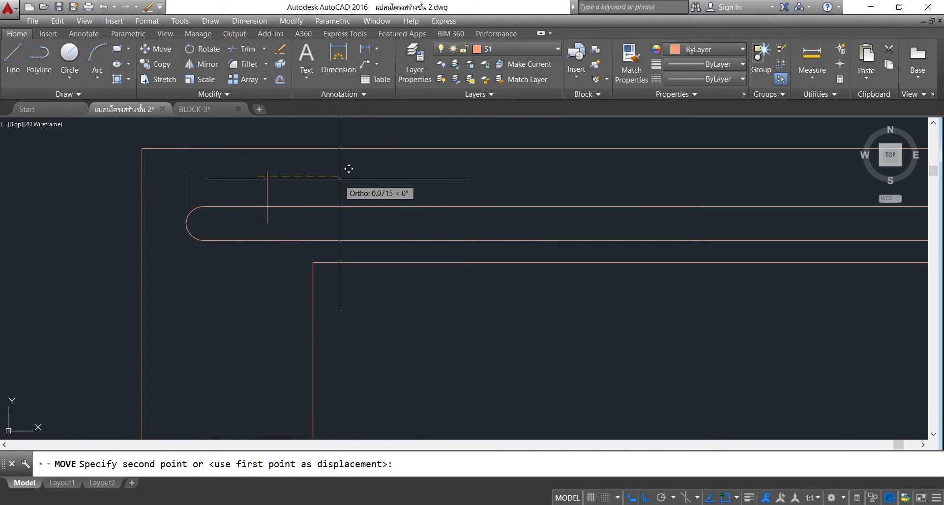
text(.05)
key(Return)
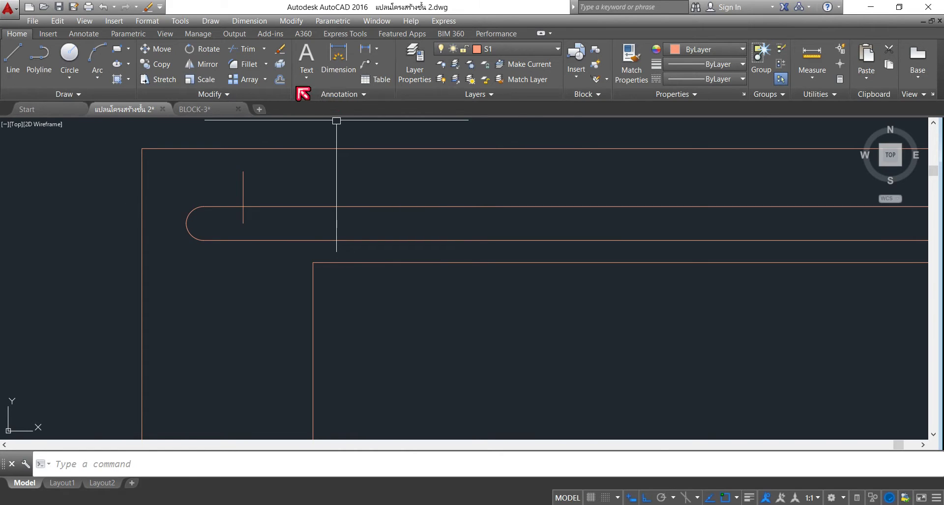
click(278, 80)
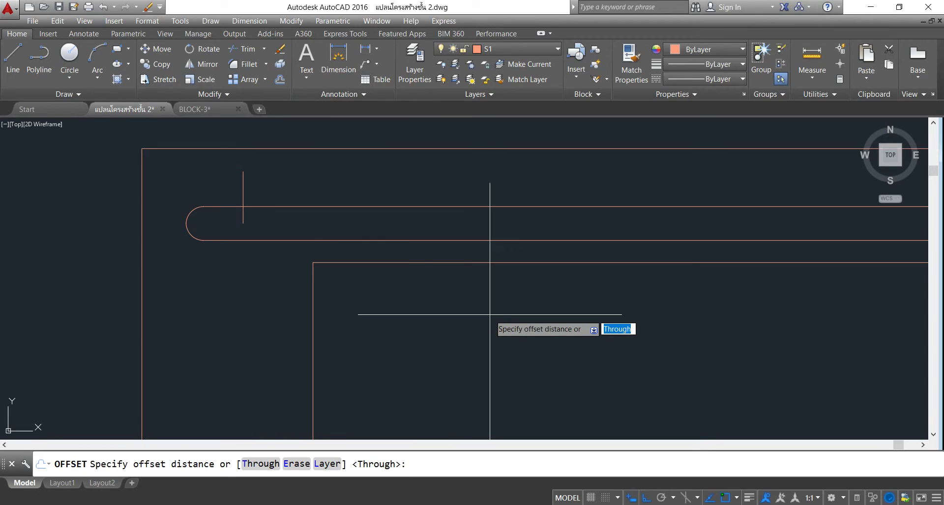
- Offset the rounded rebar outline 0.01 inward to form a double-line bar
key(Return)
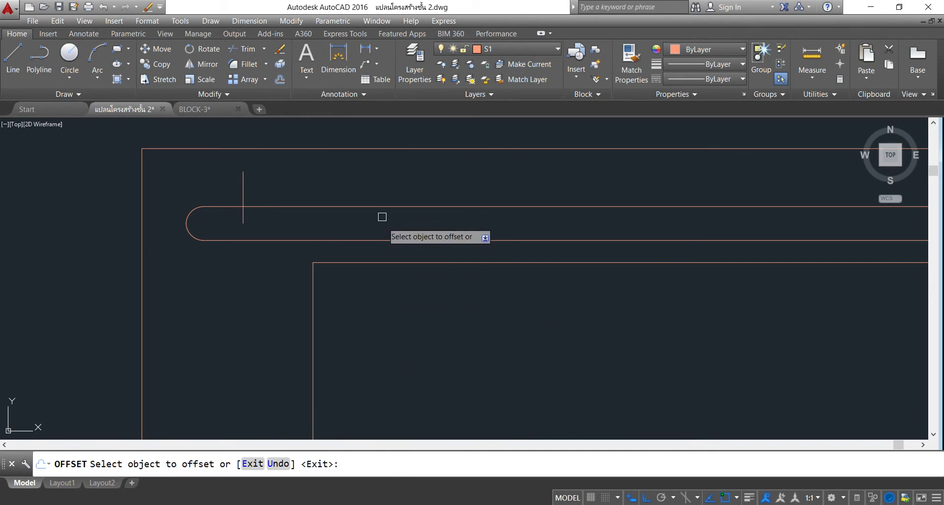
click(382, 207)
click(381, 221)
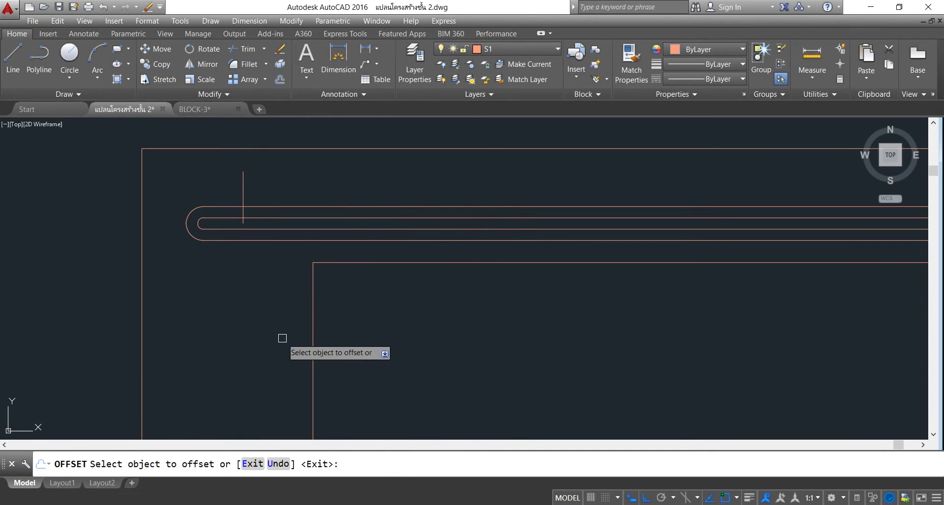
key(Return)
scroll(202, 269, down, 4)
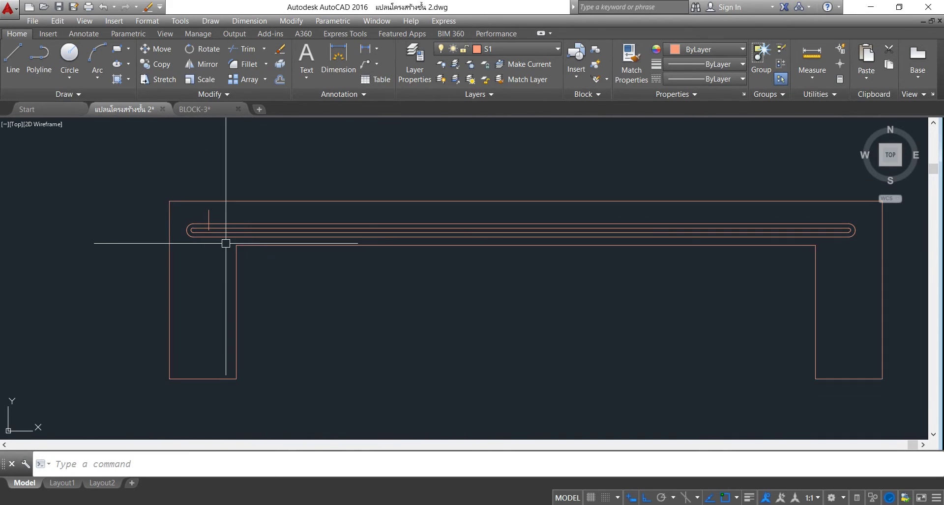
scroll(226, 244, up, 4)
click(199, 65)
- Mirror the short vertical line about the bar's midpoint to the right end, keeping the original
click(211, 158)
click(165, 169)
key(Return)
scroll(143, 163, down, 4)
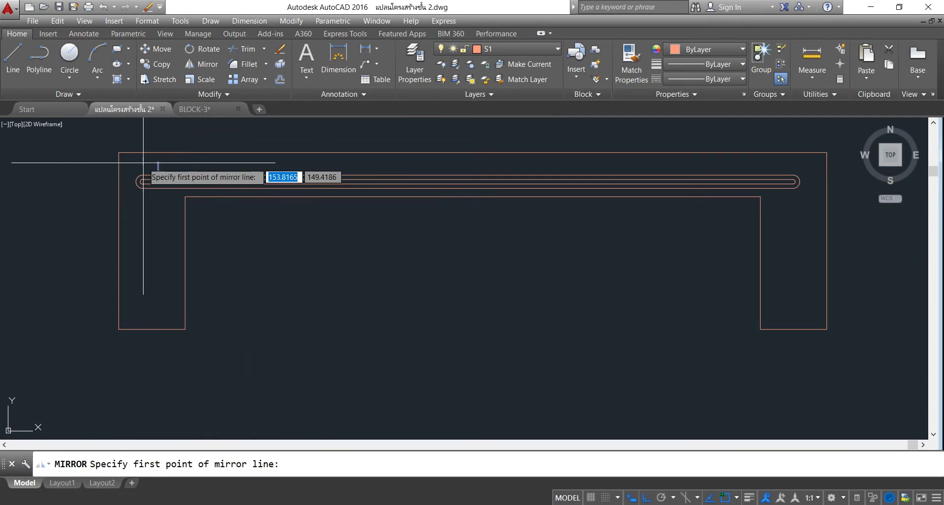
click(467, 182)
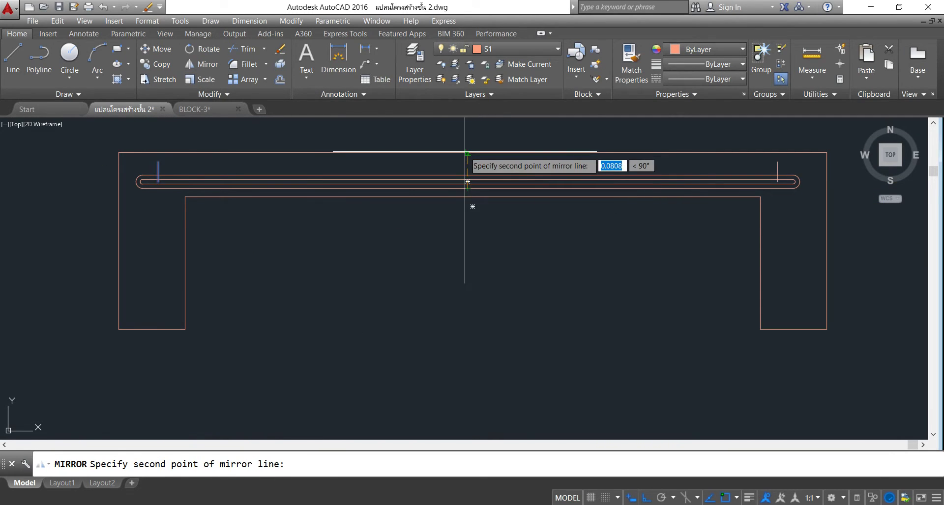
click(468, 131)
right_click(494, 133)
click(511, 137)
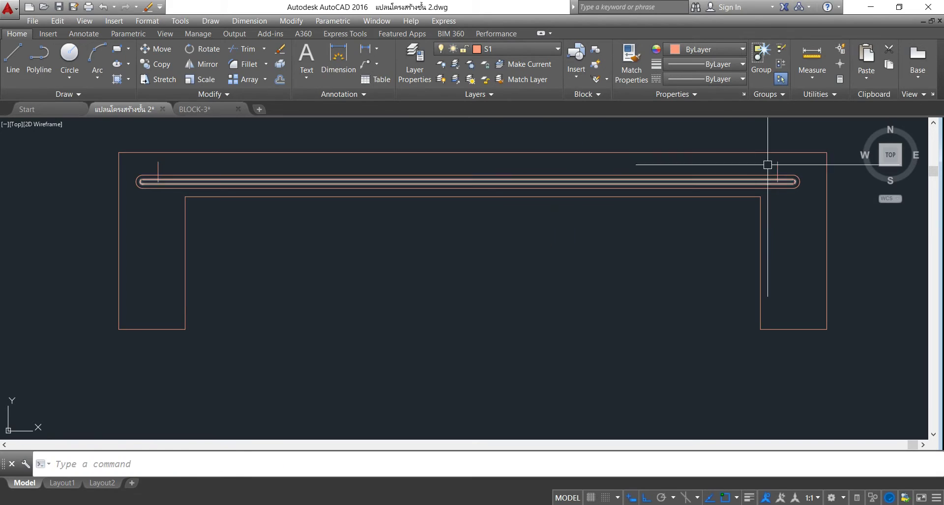
click(244, 53)
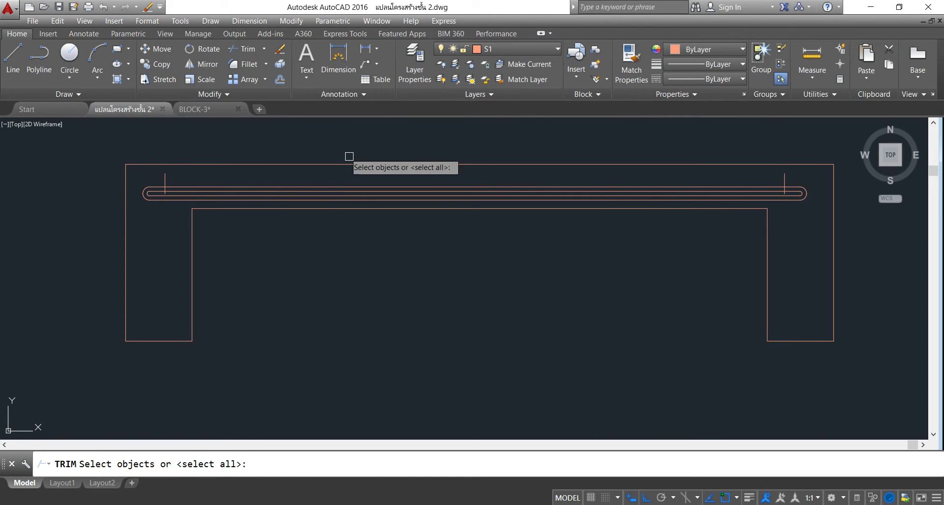
- Trim the overhanging bar lines and the short tick line at the rebar's left end
key(Return)
scroll(196, 184, up, 5)
click(197, 177)
click(193, 196)
click(74, 160)
click(72, 201)
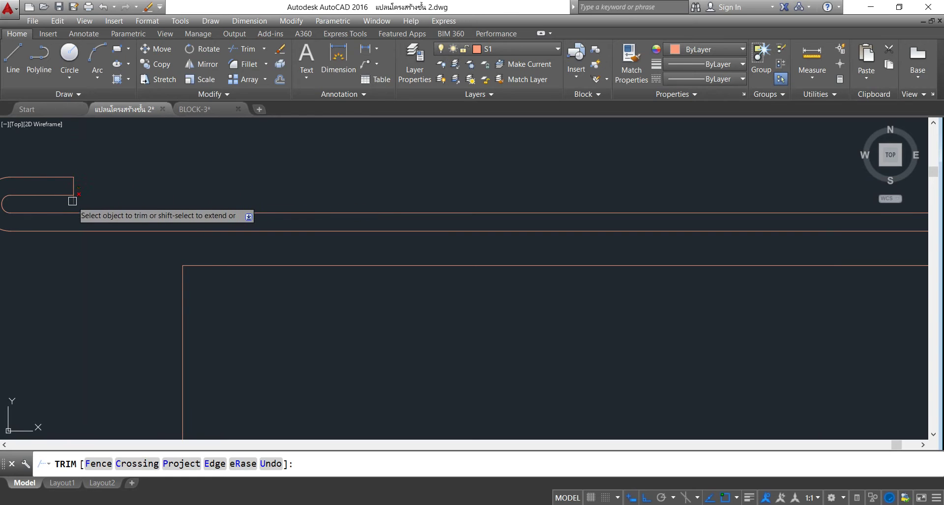
scroll(72, 201, down, 3)
scroll(708, 221, up, 3)
scroll(365, 225, up, 2)
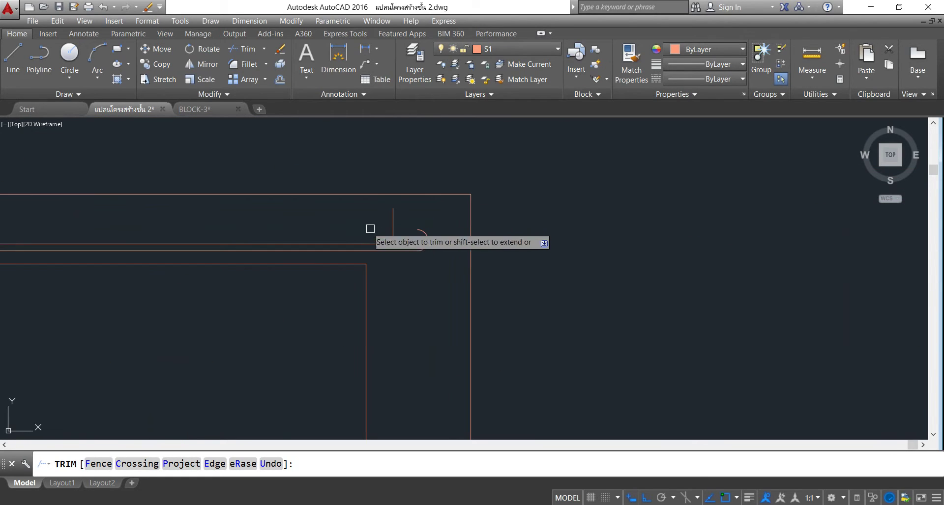
scroll(523, 207, down, 1)
scroll(415, 240, down, 1)
scroll(426, 221, down, 2)
scroll(111, 210, up, 2)
scroll(147, 210, up, 2)
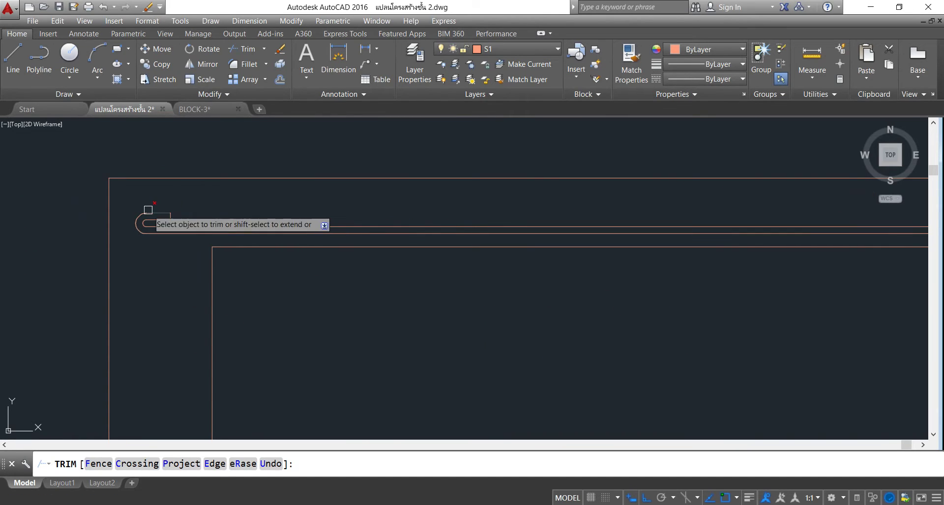
key(Escape)
- Trim the rebar's right end into a matching hook and re-centre the slab section
scroll(157, 210, down, 1)
scroll(158, 210, down, 1)
scroll(158, 210, down, 2)
scroll(158, 210, down, 1)
scroll(535, 226, up, 3)
scroll(537, 224, up, 2)
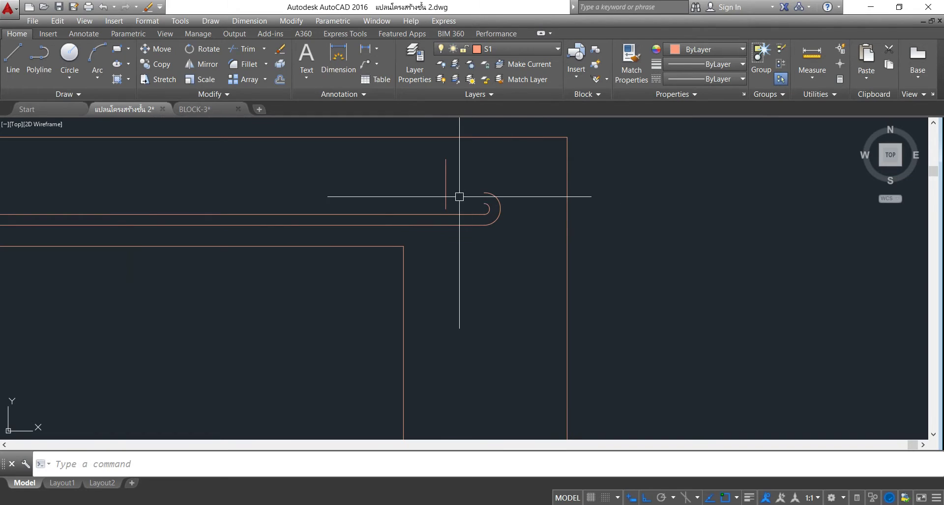
scroll(520, 210, down, 1)
scroll(561, 189, down, 1)
scroll(561, 189, down, 1)
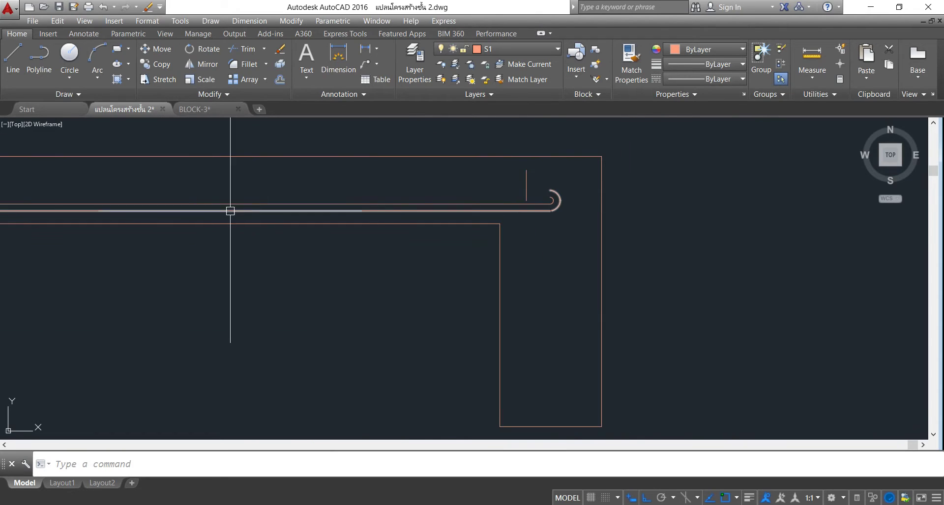
middle_click(272, 225)
middle_click(272, 226)
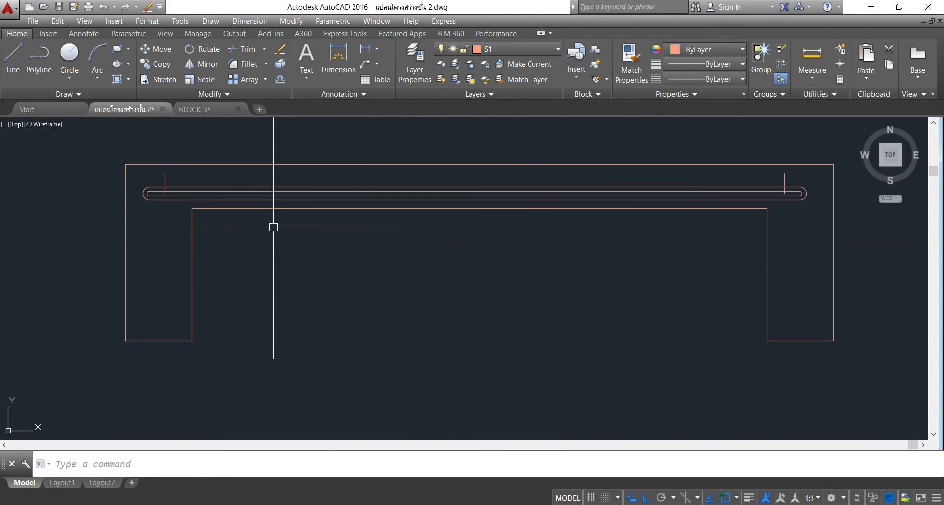
scroll(689, 191, down, 1)
scroll(427, 240, down, 3)
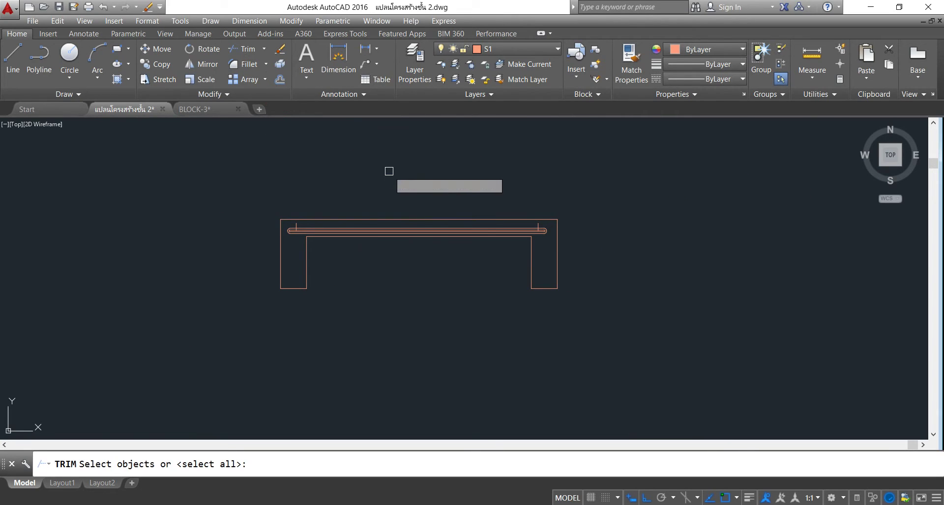
key(Return)
scroll(402, 232, up, 4)
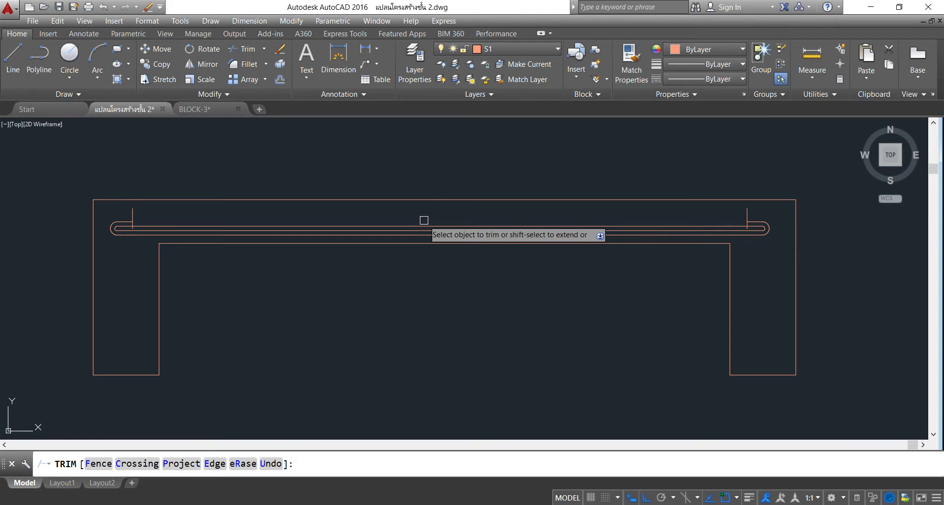
scroll(133, 221, up, 2)
scroll(134, 222, up, 4)
scroll(72, 221, down, 6)
scroll(732, 251, up, 4)
scroll(621, 233, up, 4)
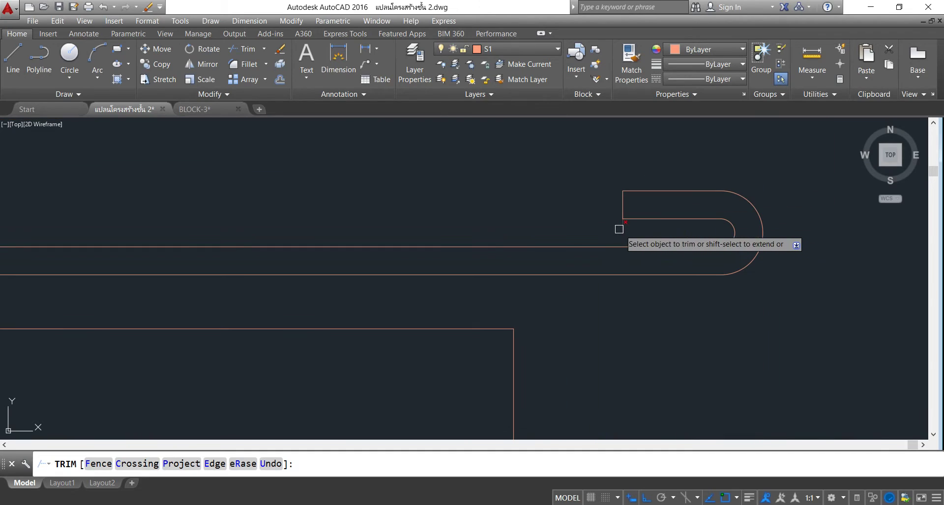
scroll(620, 228, down, 8)
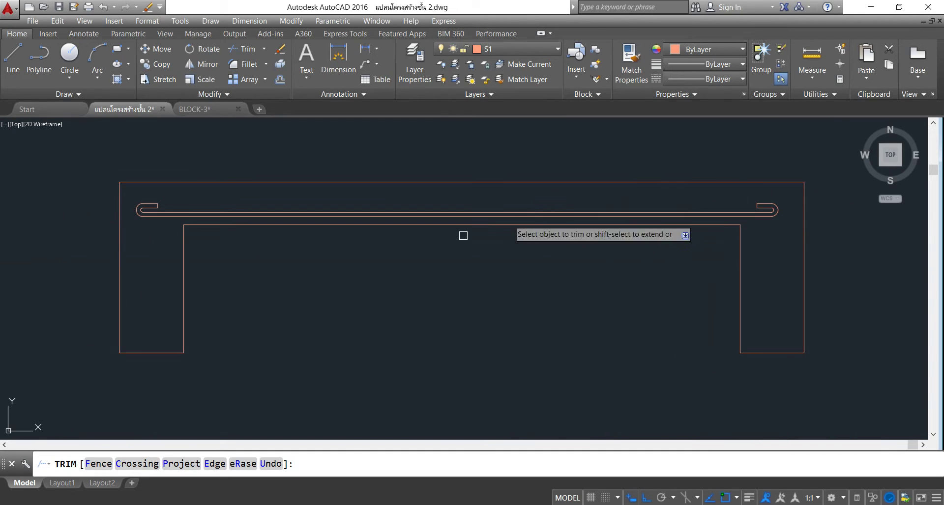
key(Escape)
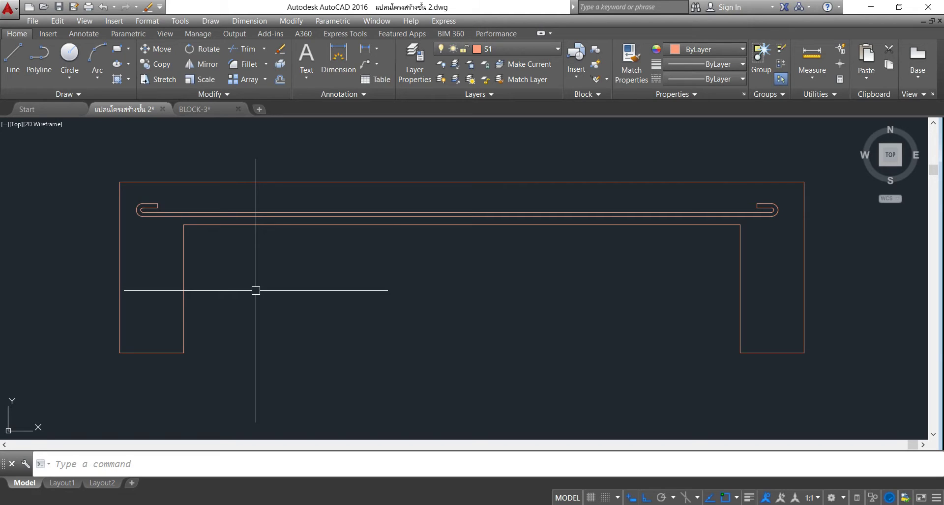
middle_drag(437, 221, 331, 200)
scroll(180, 222, down, 2)
scroll(145, 209, up, 2)
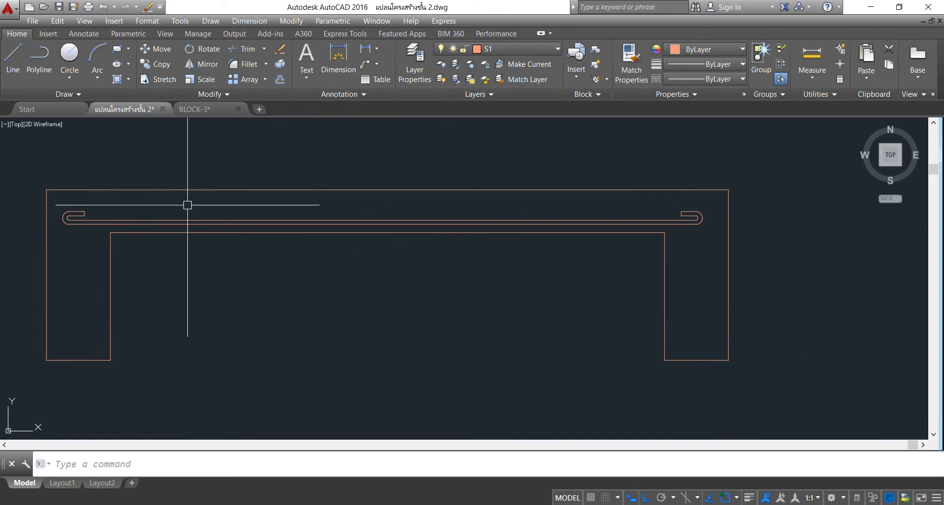
middle_drag(131, 185, 223, 174)
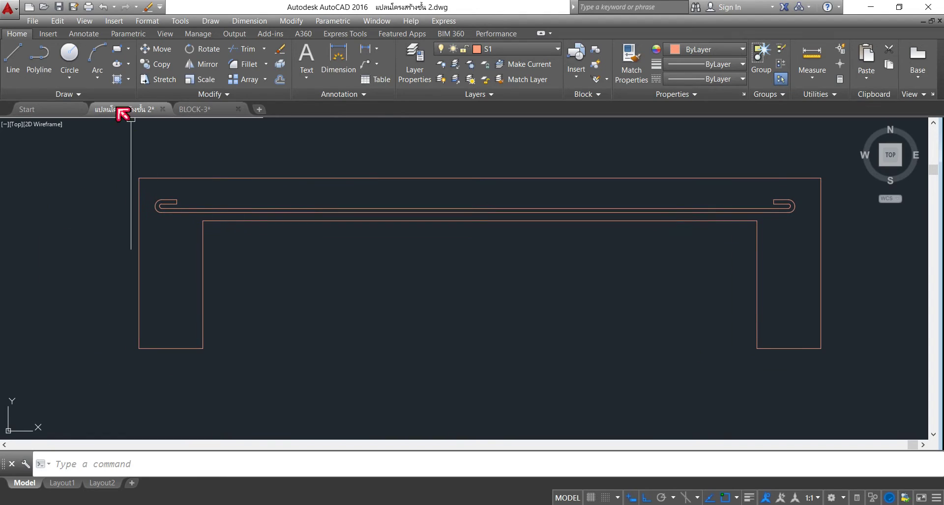
click(74, 58)
scroll(185, 202, up, 4)
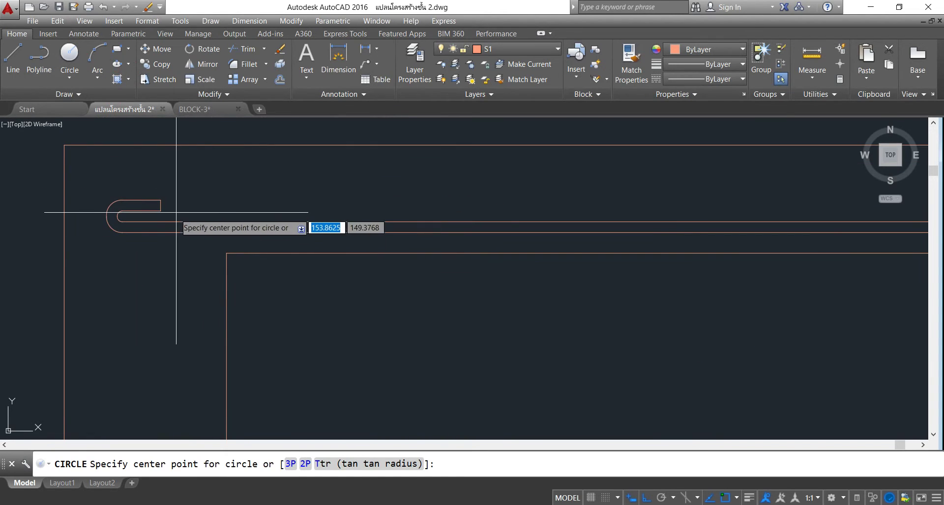
- Draw a 0.01-diameter circle centred just above the rebar's left hook
click(268, 193)
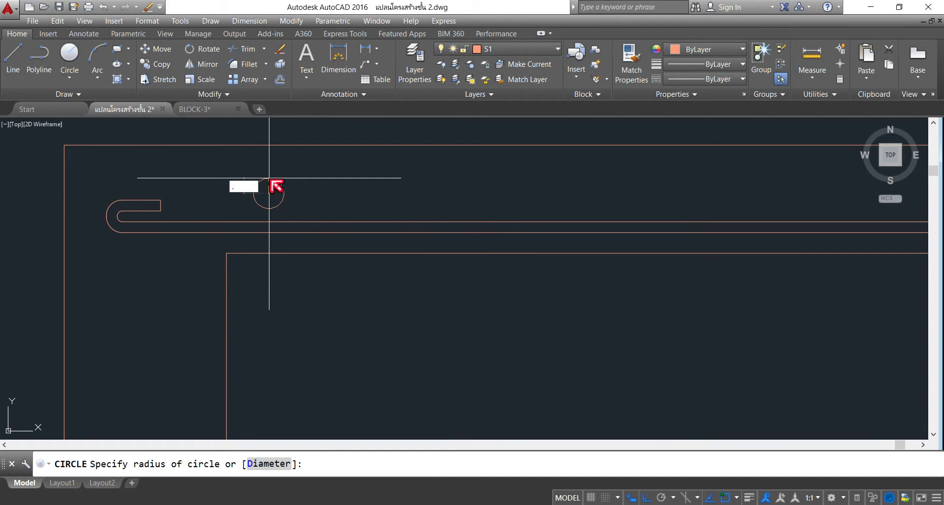
key(Escape)
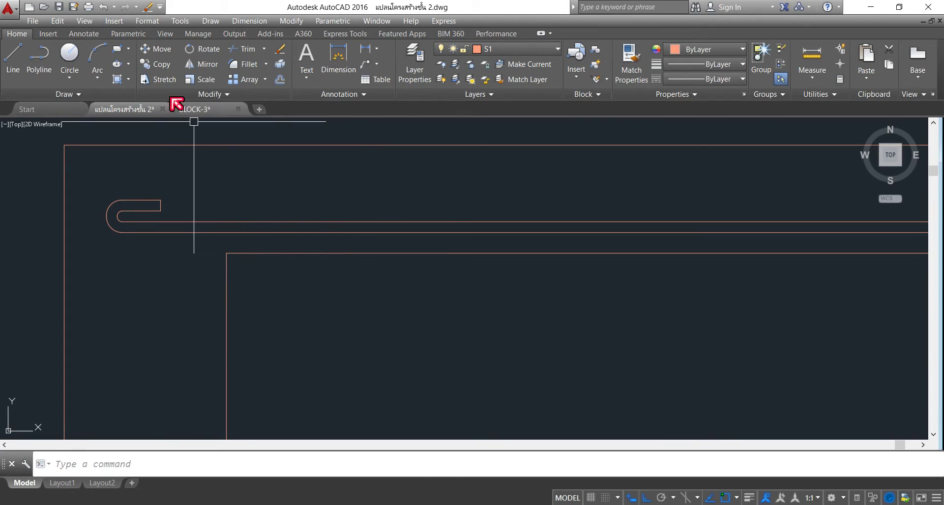
click(69, 58)
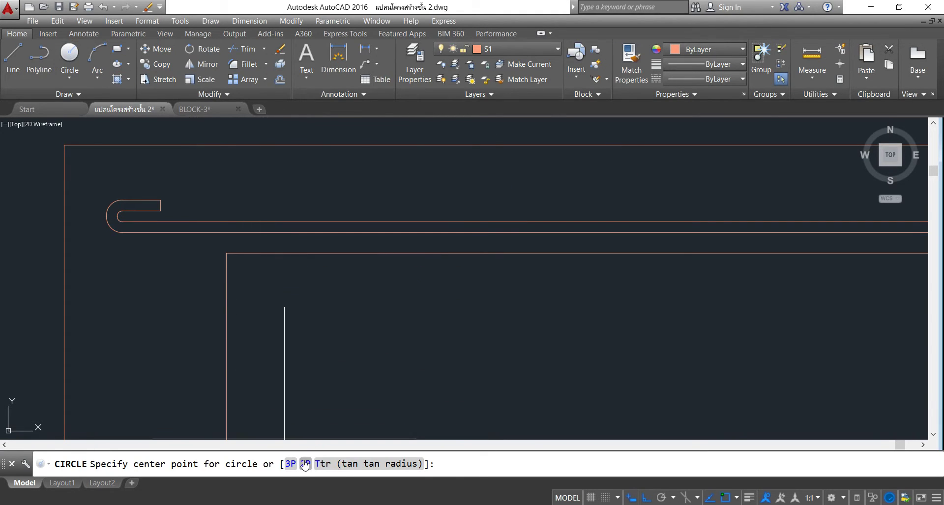
click(255, 189)
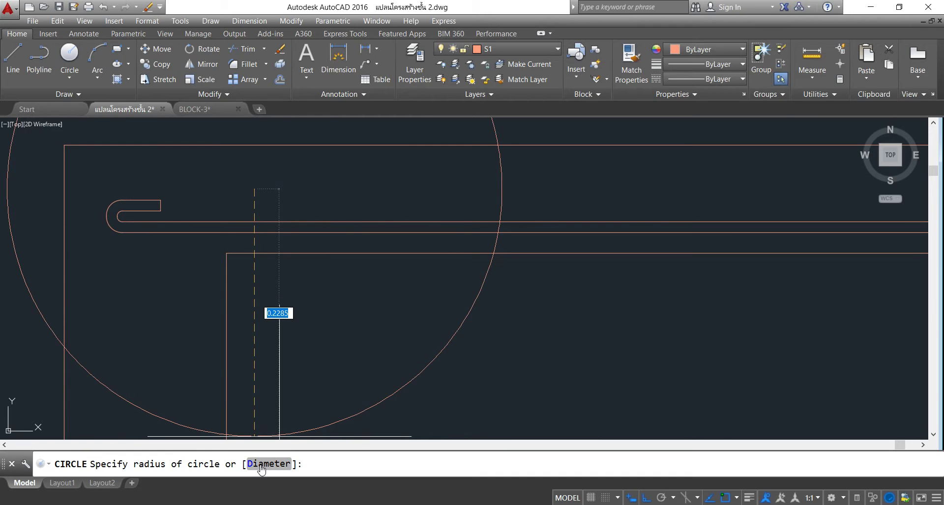
click(261, 471)
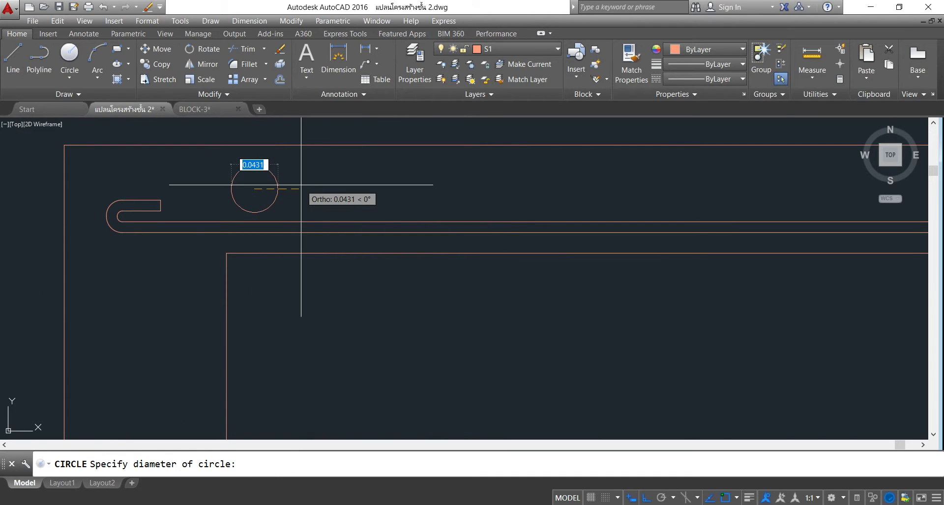
key(Return)
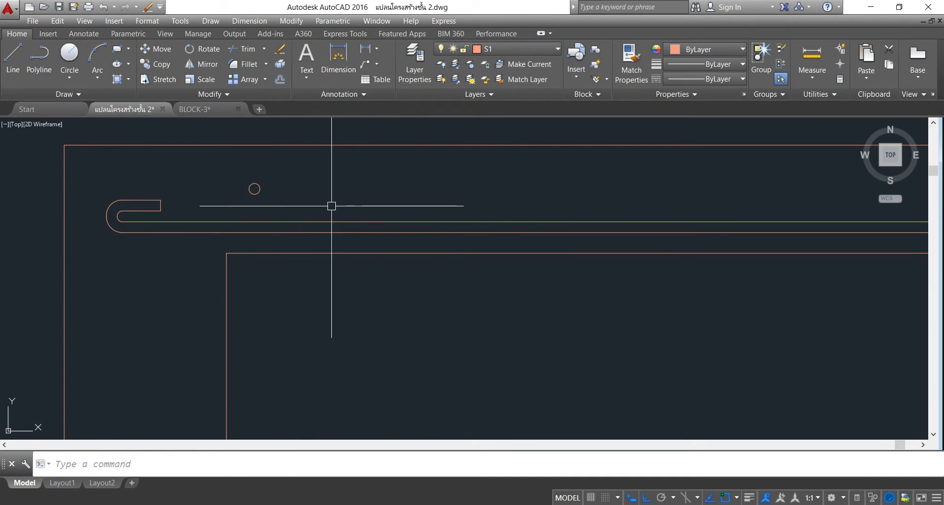
scroll(248, 209, up, 2)
scroll(248, 208, up, 2)
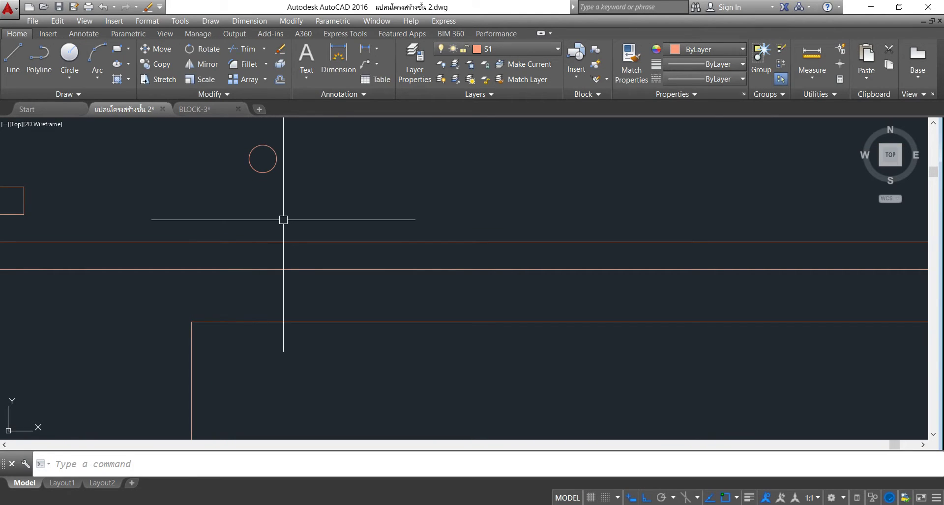
middle_drag(281, 162, 333, 187)
scroll(331, 184, down, 2)
scroll(331, 184, up, 2)
mouse_move(332, 176)
middle_down()
mouse_move(307, 186)
mouse_move(298, 215)
middle_up()
scroll(313, 189, down, 2)
scroll(295, 185, up, 2)
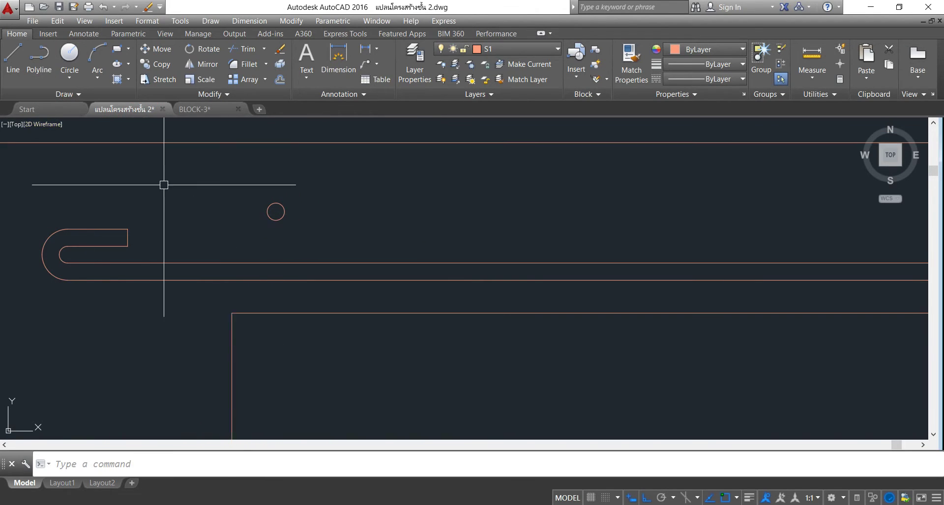
middle_drag(160, 185, 233, 189)
- Draw a vertical guide line from the hook's outer edge and shift it 0.1 to the right
click(24, 54)
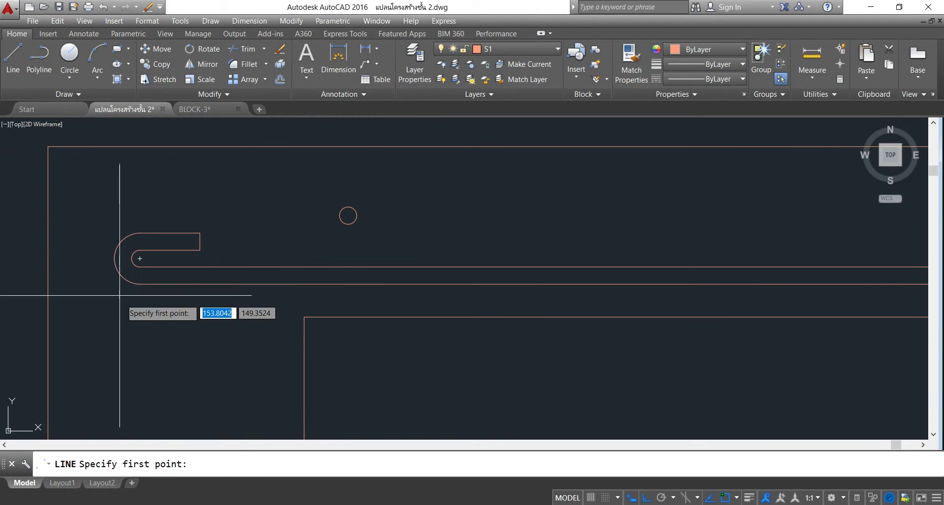
click(115, 258)
click(116, 167)
key(Return)
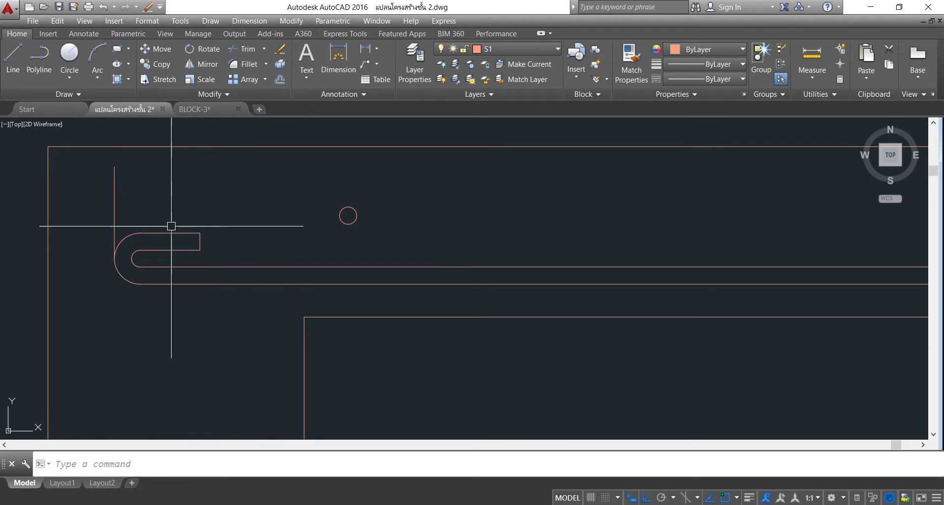
click(157, 66)
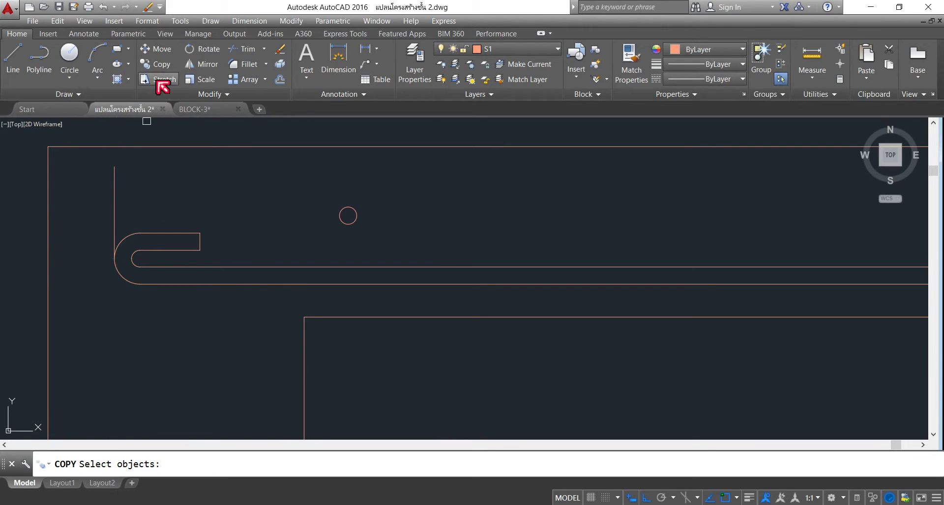
click(115, 189)
key(Return)
click(161, 188)
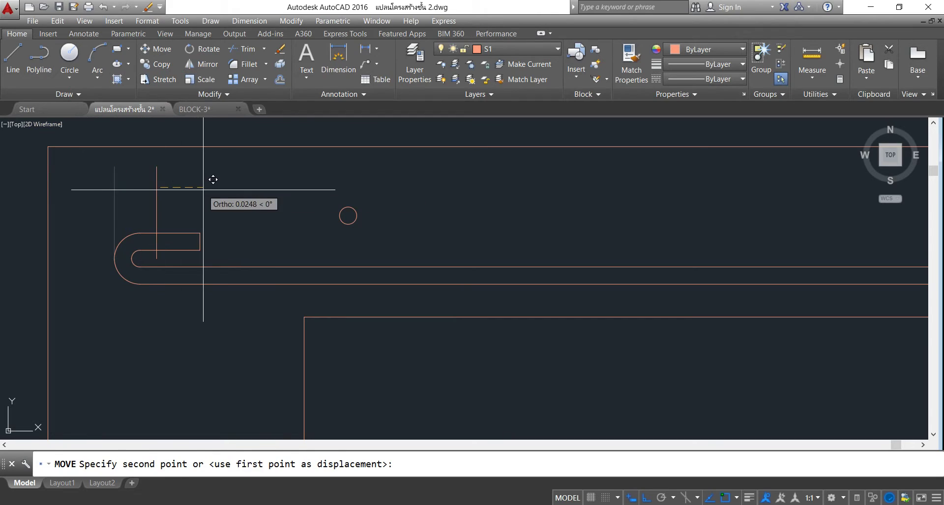
text(.1)
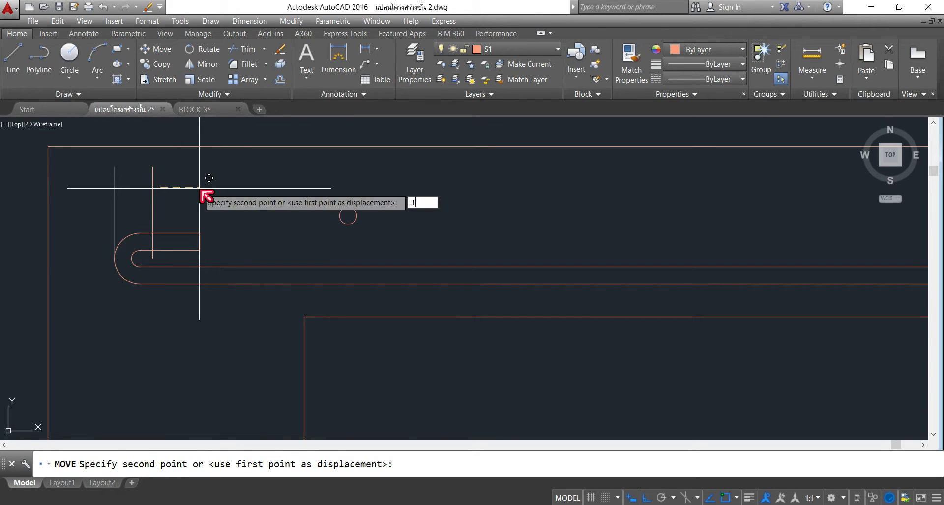
key(Return)
- Stretch the guide line's lower endpoint down onto the rebar's top line
scroll(373, 266, up, 2)
scroll(373, 266, up, 2)
click(367, 238)
scroll(375, 261, up, 4)
scroll(344, 231, up, 2)
click(337, 220)
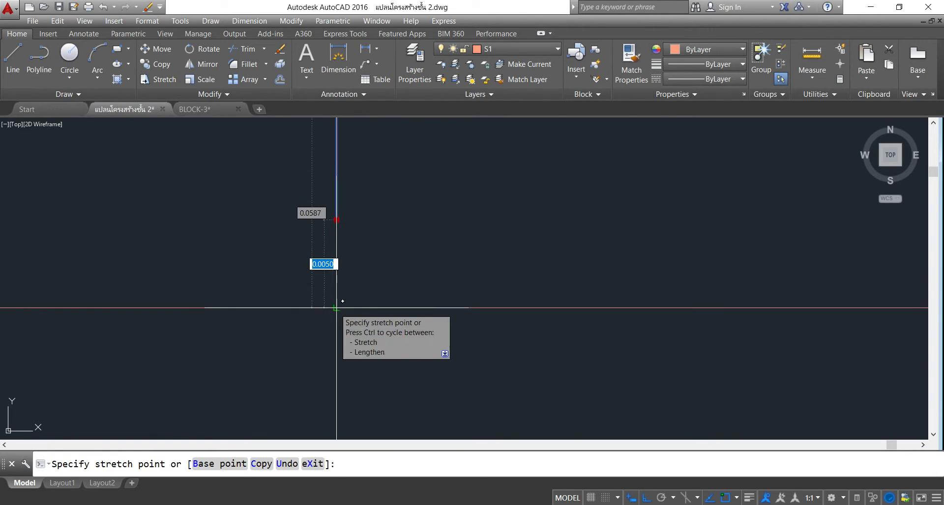
click(337, 308)
scroll(323, 312, down, 1)
key(Escape)
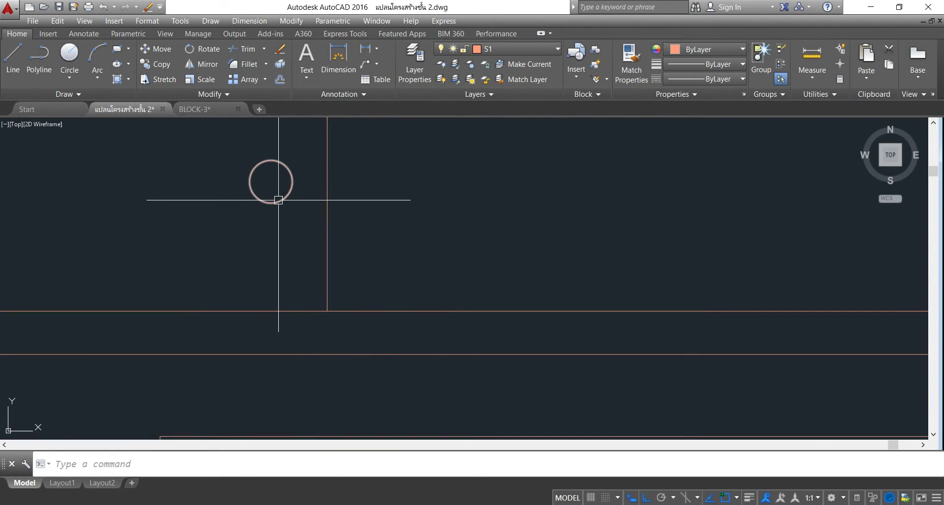
- Move the small circle by its bottom point to where the guide line meets the bar
click(153, 49)
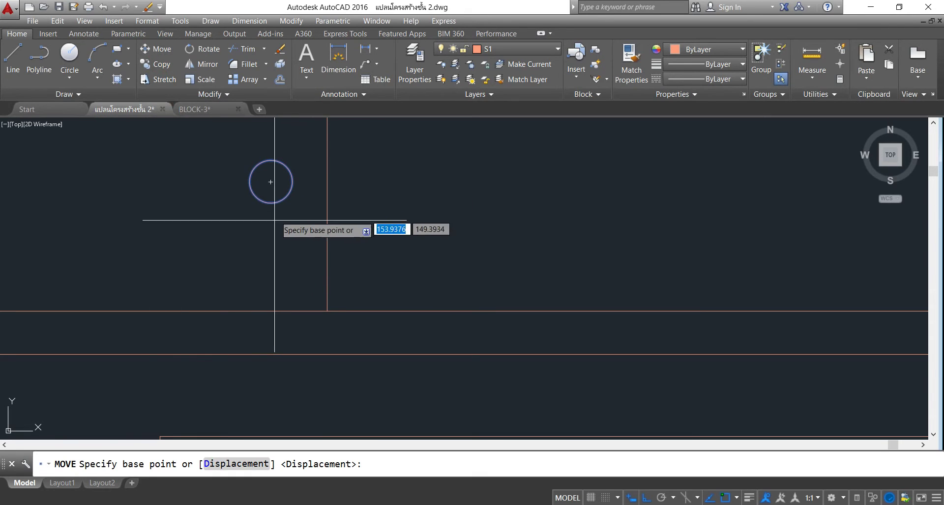
click(270, 203)
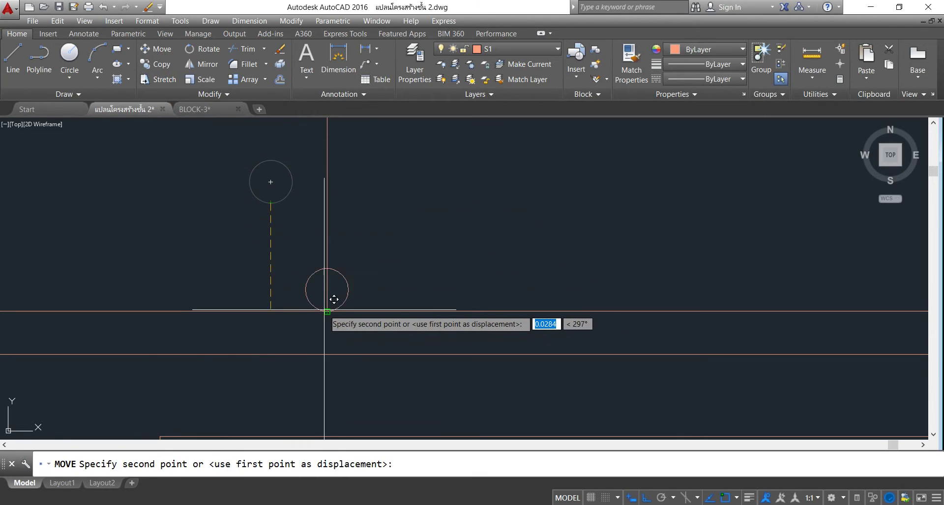
click(327, 310)
click(326, 196)
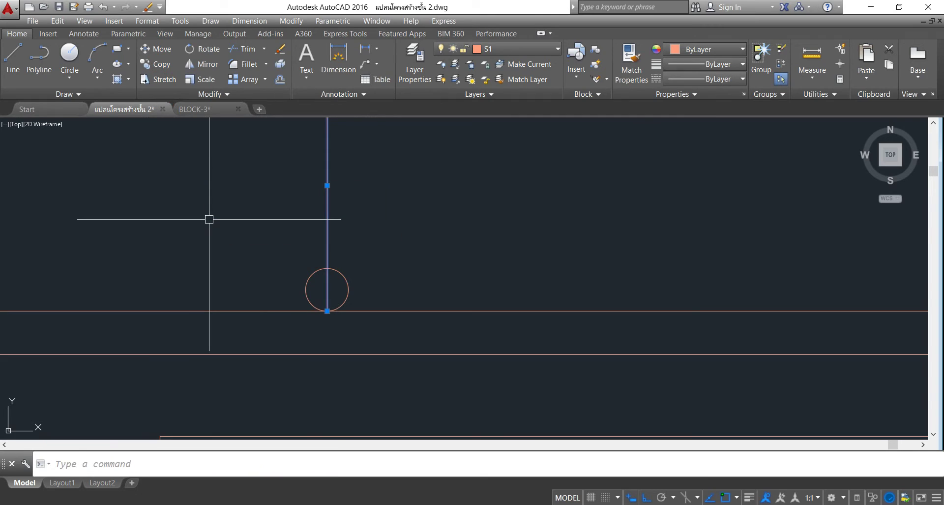
scroll(209, 218, down, 4)
scroll(239, 226, up, 2)
scroll(219, 247, up, 2)
mouse_move(228, 250)
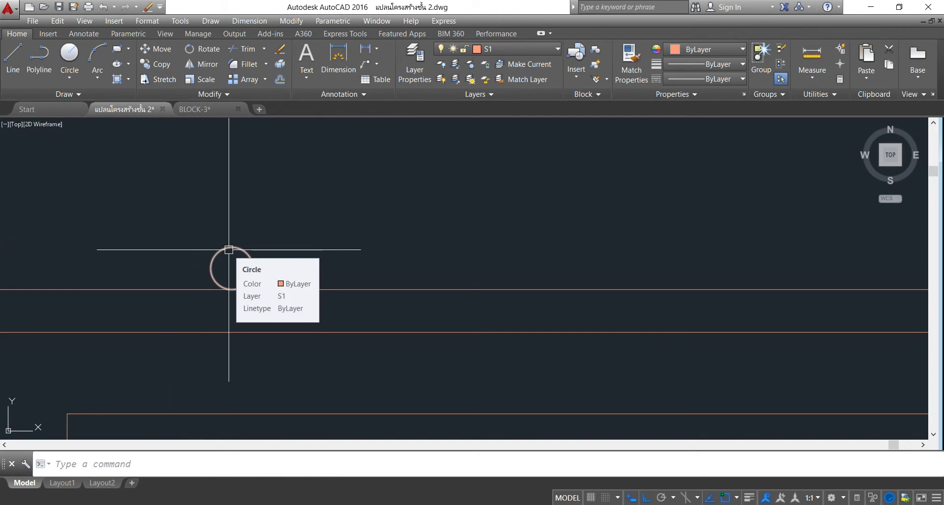
middle_drag(229, 250, 267, 234)
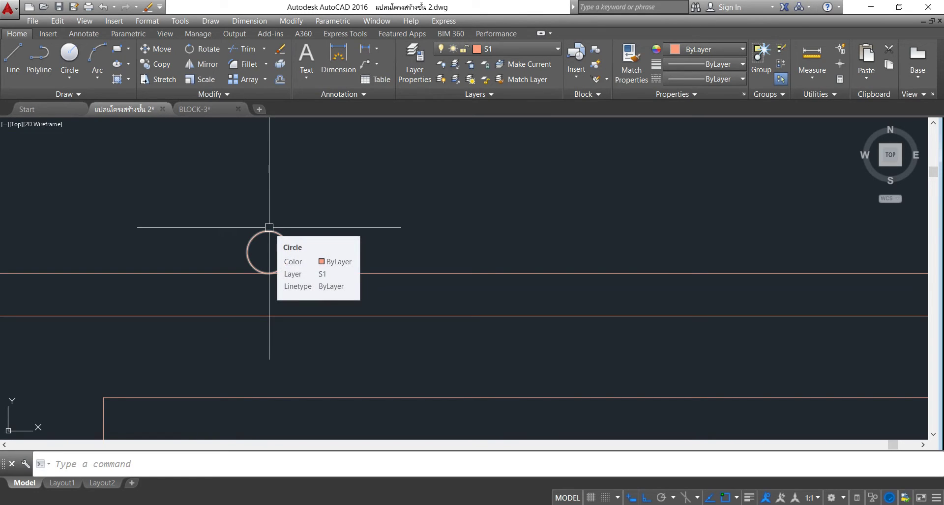
- Fill the inside of the small circle with a SOLID hatch pattern
click(118, 84)
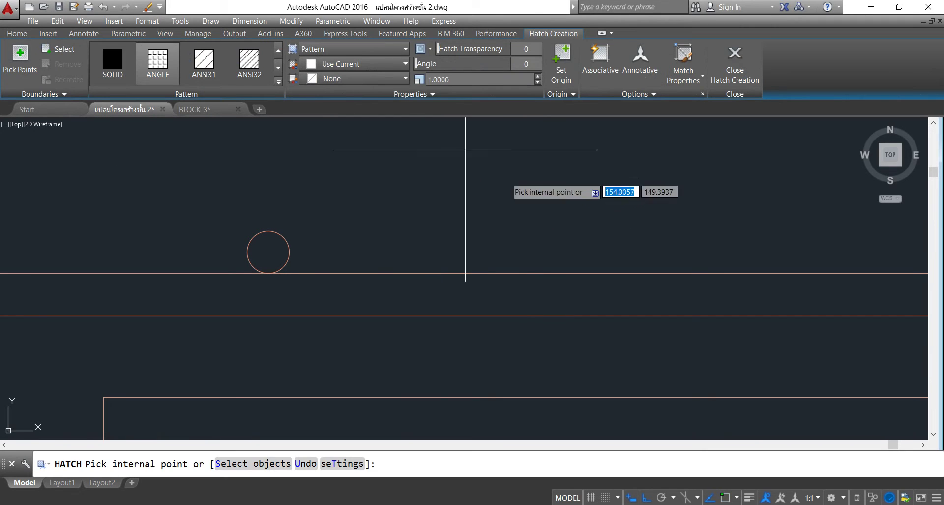
click(115, 61)
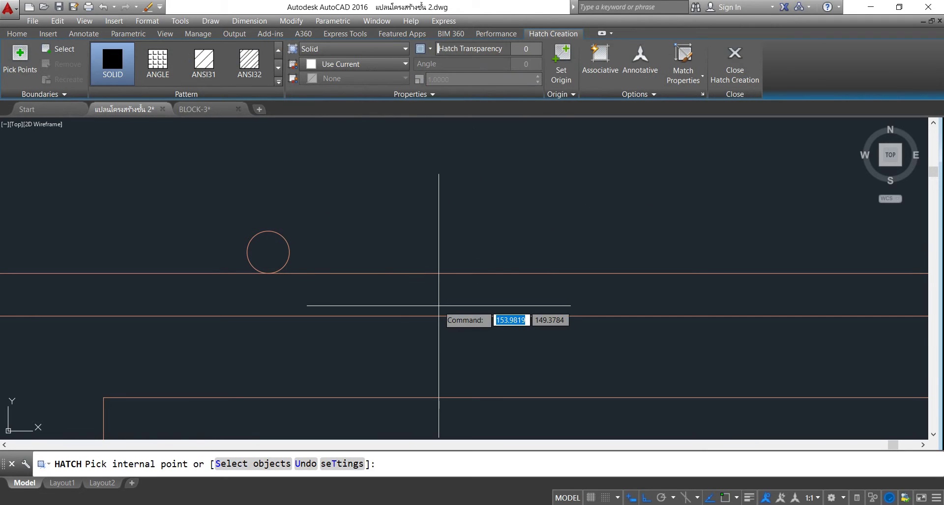
click(267, 250)
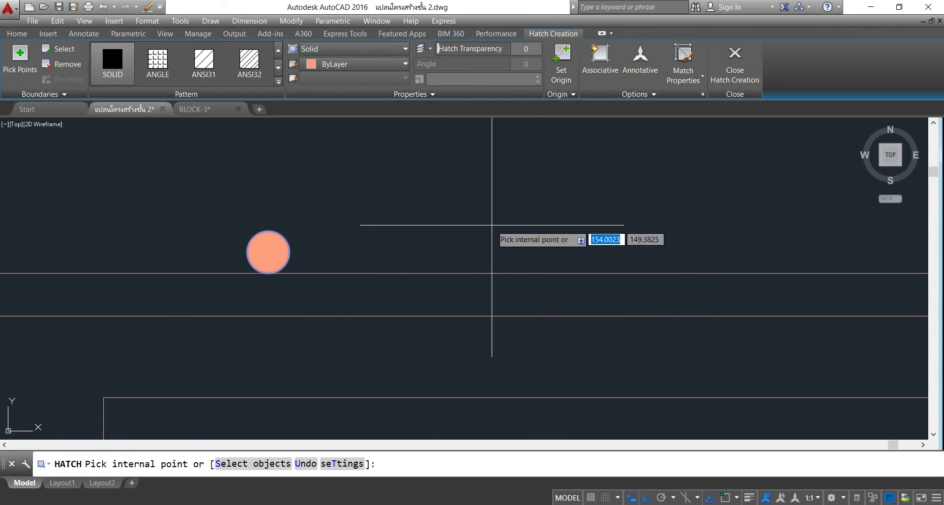
key(Return)
scroll(291, 225, down, 2)
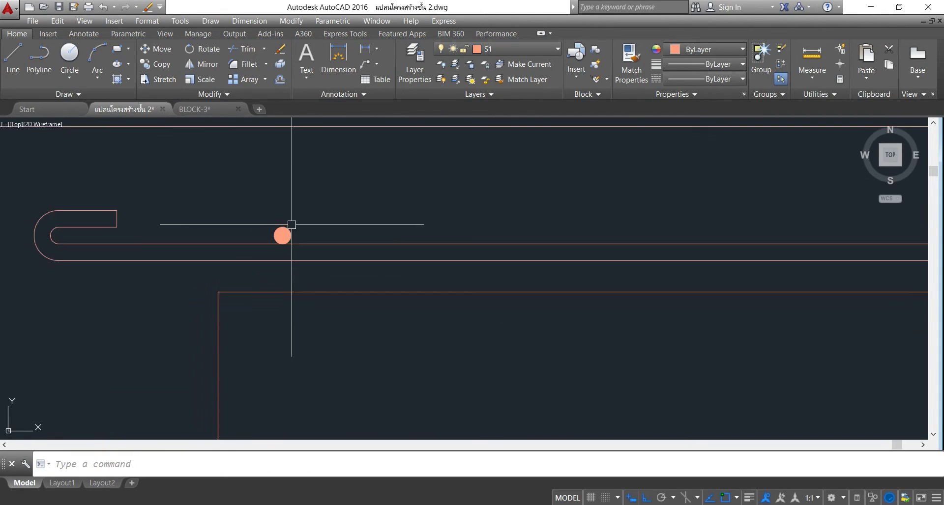
scroll(330, 203, down, 2)
scroll(330, 204, up, 2)
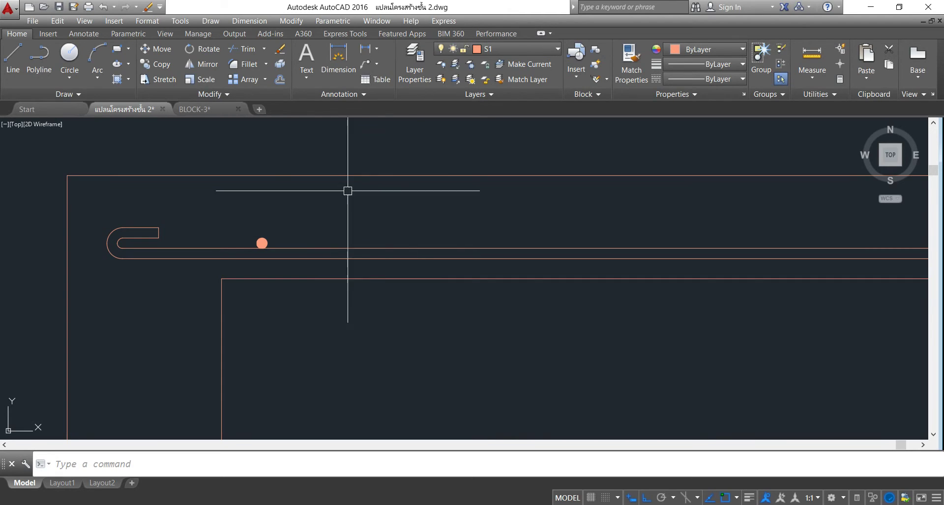
scroll(276, 217, down, 1)
scroll(231, 182, down, 1)
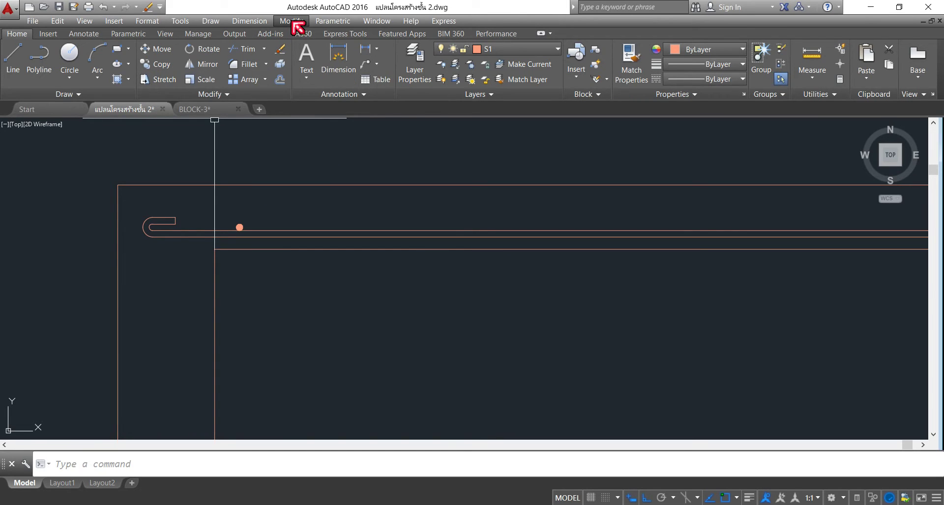
click(293, 21)
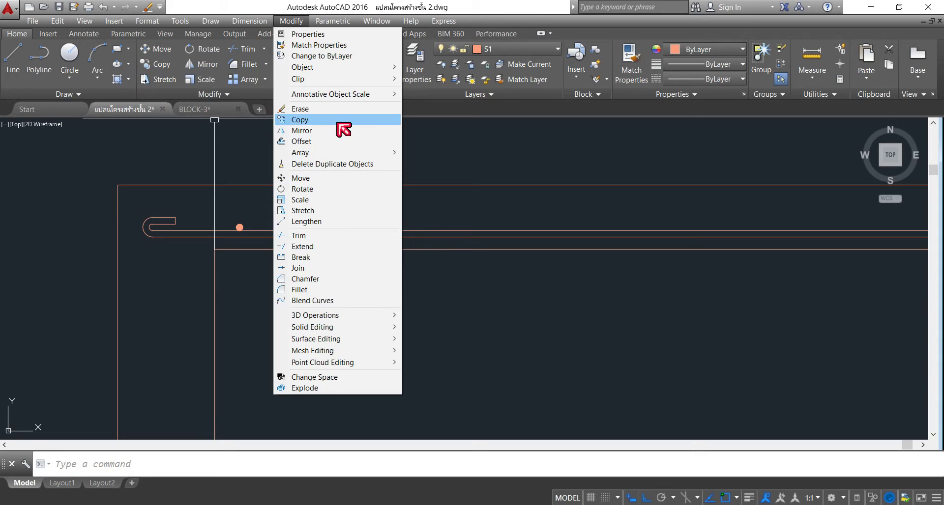
click(308, 121)
scroll(236, 245, up, 2)
scroll(221, 186, up, 2)
click(207, 152)
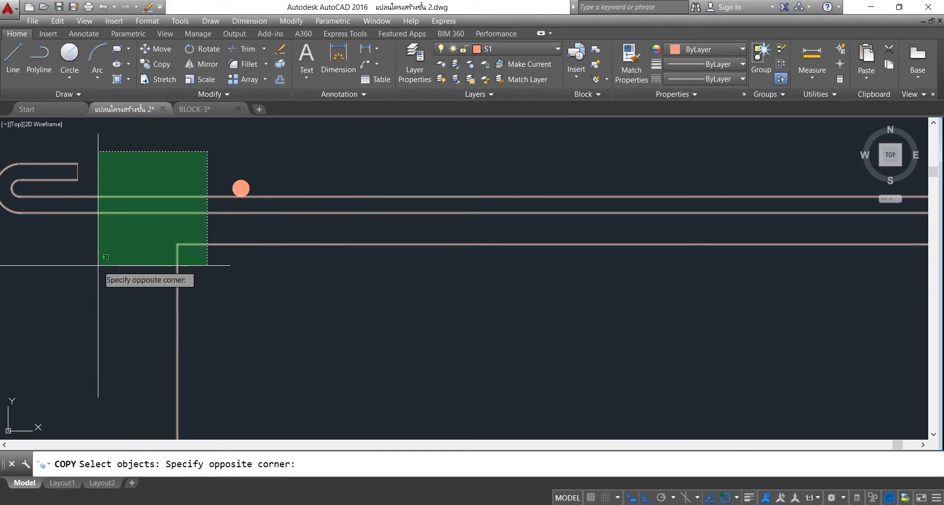
click(345, 310)
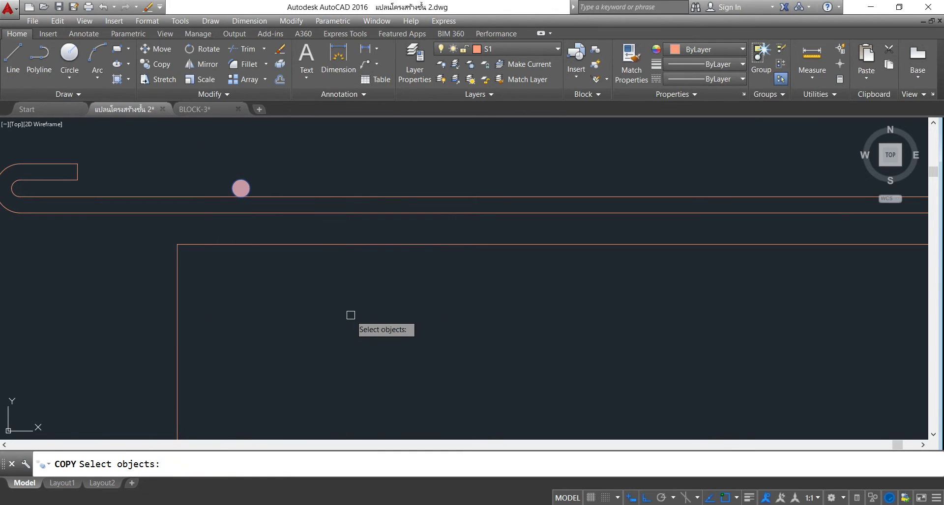
key(Return)
middle_drag(331, 206, 448, 207)
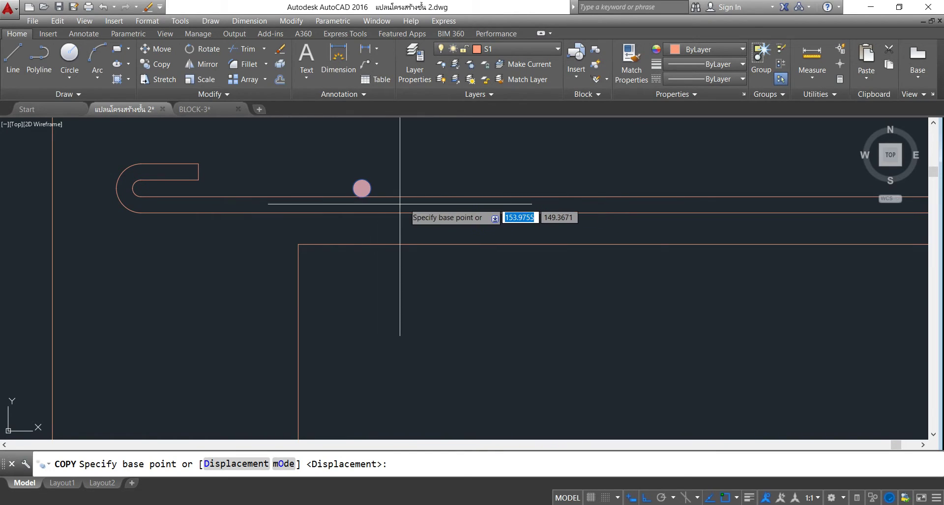
click(362, 196)
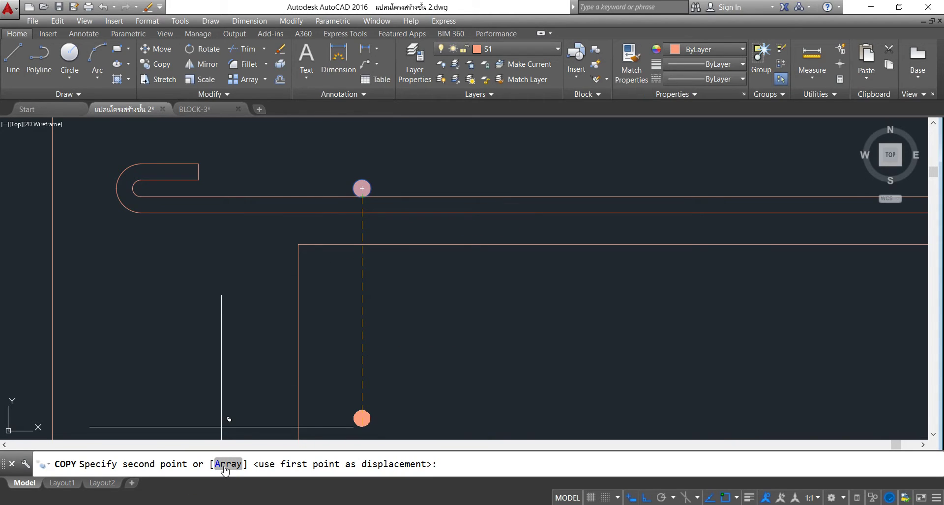
key(Escape)
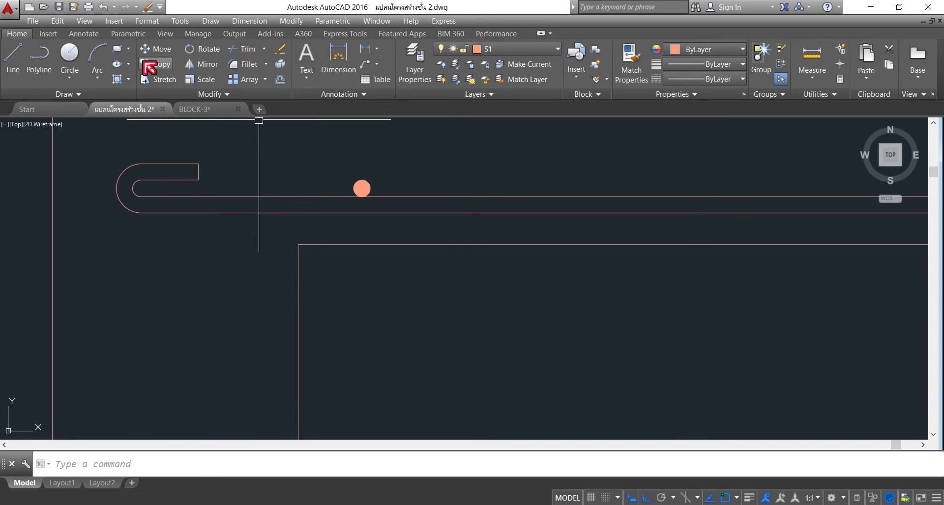
- Copy the filled dot as a 10-item array from the hook endpoint along the bar
click(158, 65)
click(335, 134)
click(456, 340)
key(Return)
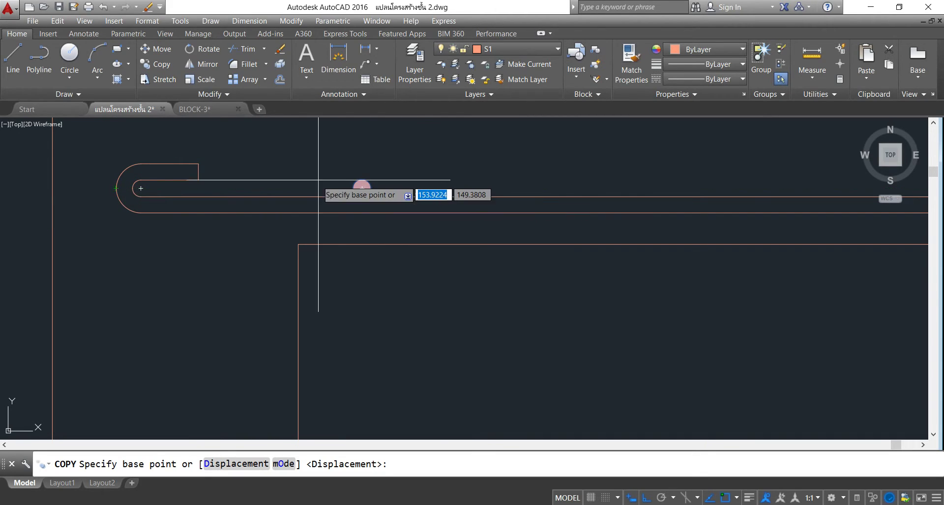
click(116, 189)
click(222, 464)
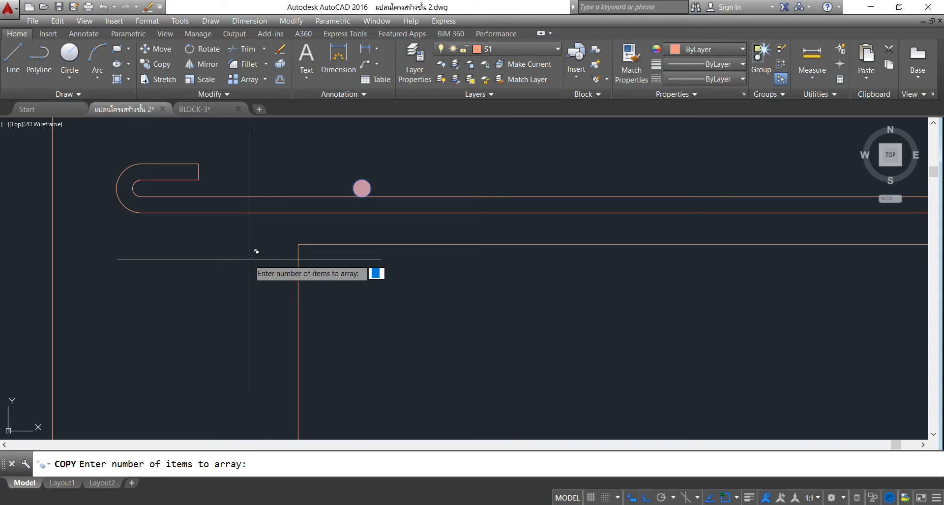
text(10)
key(Return)
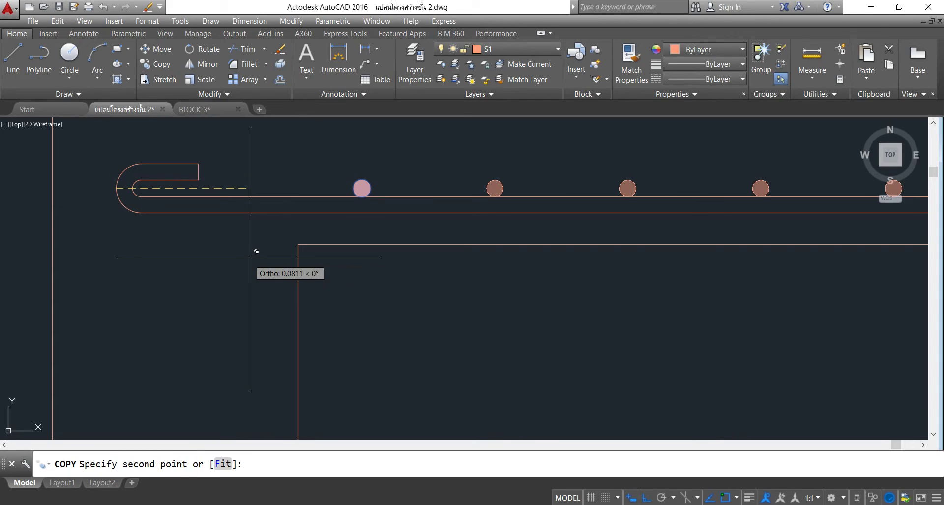
click(362, 188)
key(Return)
scroll(309, 225, down, 6)
scroll(331, 225, up, 2)
scroll(160, 222, up, 1)
middle_drag(131, 226, 182, 233)
click(370, 50)
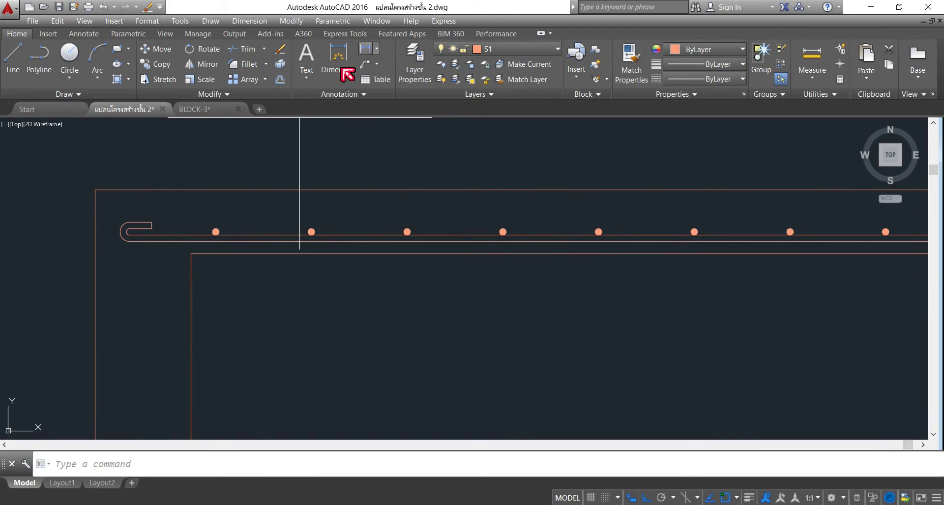
- Begin a linear dimension from the bar's left end to the dot row, then cancel it
click(128, 231)
scroll(245, 213, up, 6)
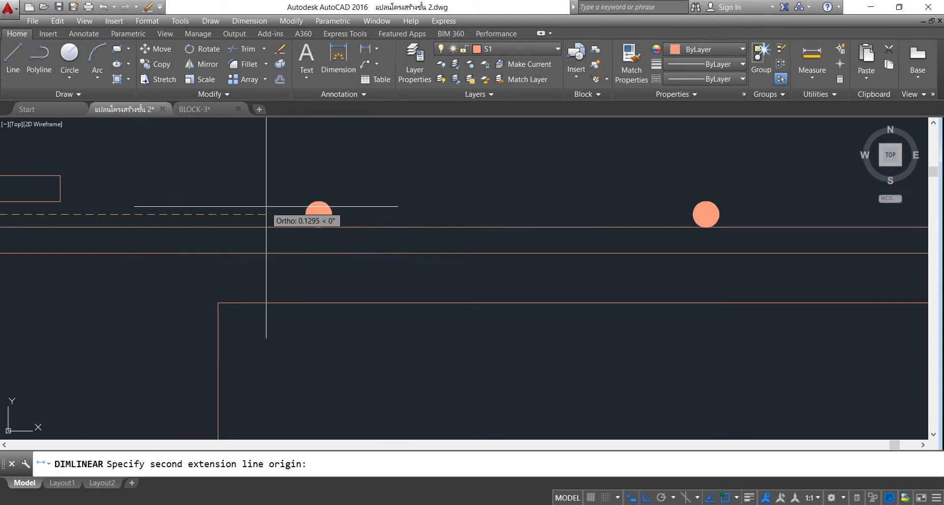
click(318, 212)
scroll(318, 212, down, 6)
scroll(290, 169, down, 4)
middle_drag(290, 169, 283, 231)
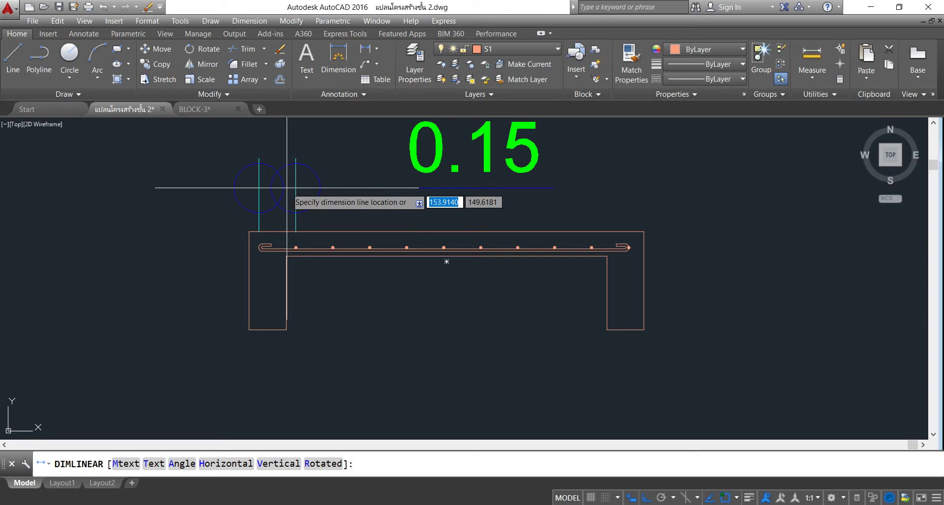
key(Escape)
- Delete the extra filled dot and its hatch at the rebar's right hook
scroll(315, 246, up, 4)
middle_drag(320, 256, 211, 281)
scroll(186, 274, down, 3)
middle_drag(568, 311, 414, 285)
scroll(562, 244, up, 5)
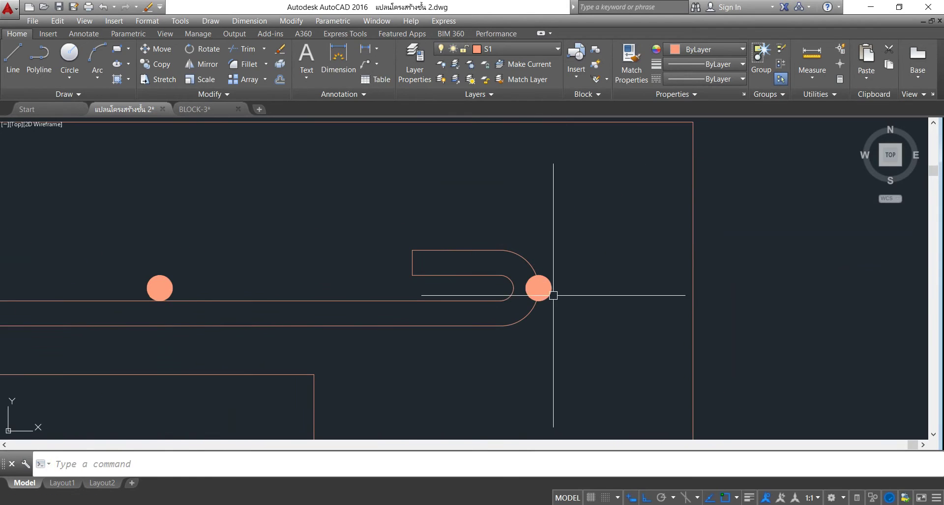
click(541, 289)
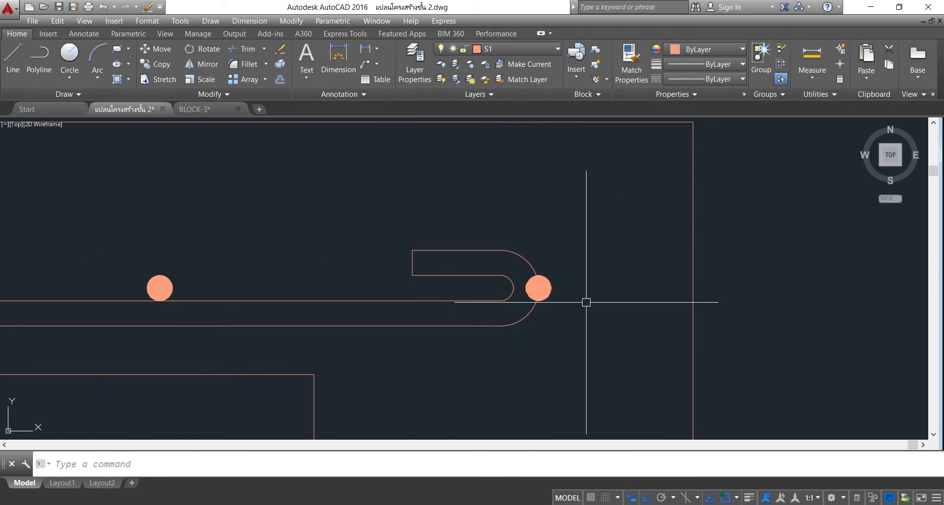
scroll(583, 300, up, 2)
click(616, 268)
click(567, 314)
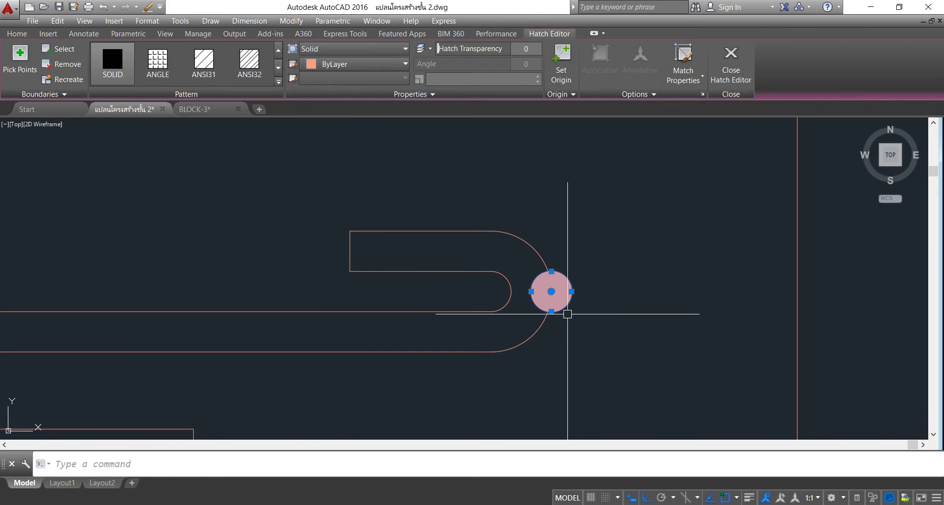
key(Delete)
scroll(662, 282, down, 3)
scroll(634, 255, down, 2)
scroll(634, 255, up, 4)
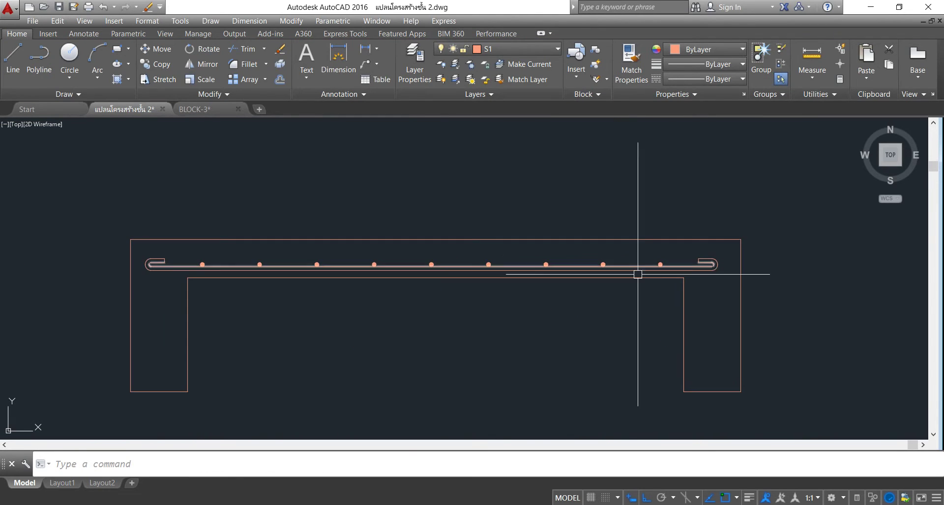
- Add a single-line text label 'B' at height 0.02 inside the slab section's left support
middle_drag(636, 273, 543, 270)
scroll(488, 329, down, 2)
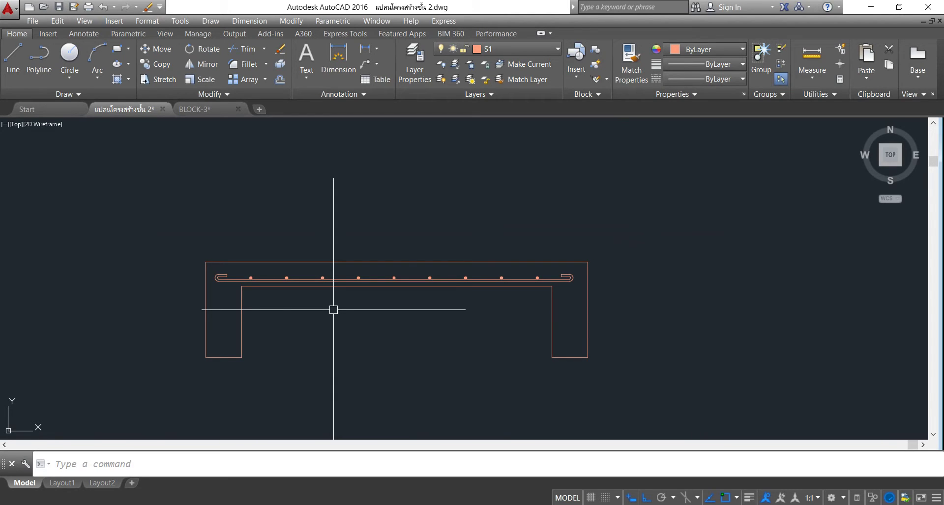
mouse_move(335, 306)
middle_down()
mouse_move(349, 250)
mouse_move(335, 276)
middle_up()
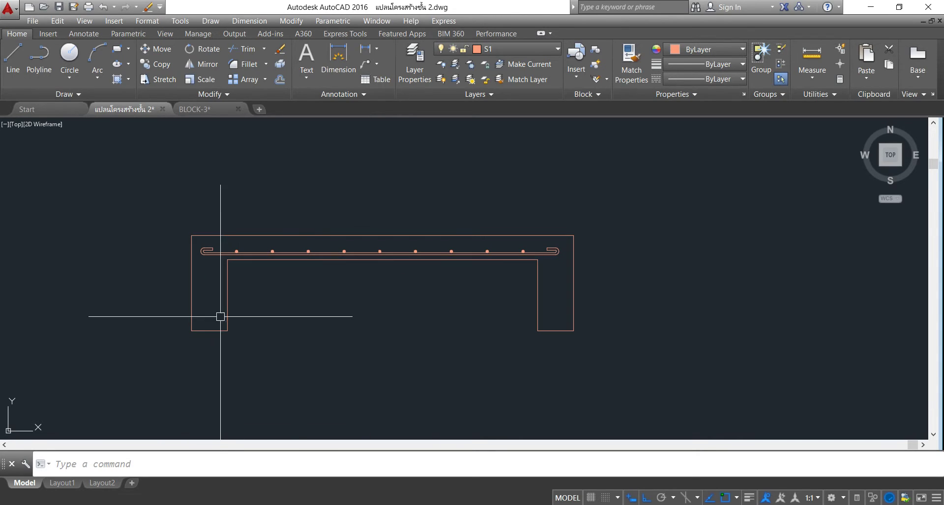
scroll(339, 246, down, 3)
scroll(348, 236, down, 3)
scroll(347, 243, up, 6)
middle_drag(227, 279, 285, 273)
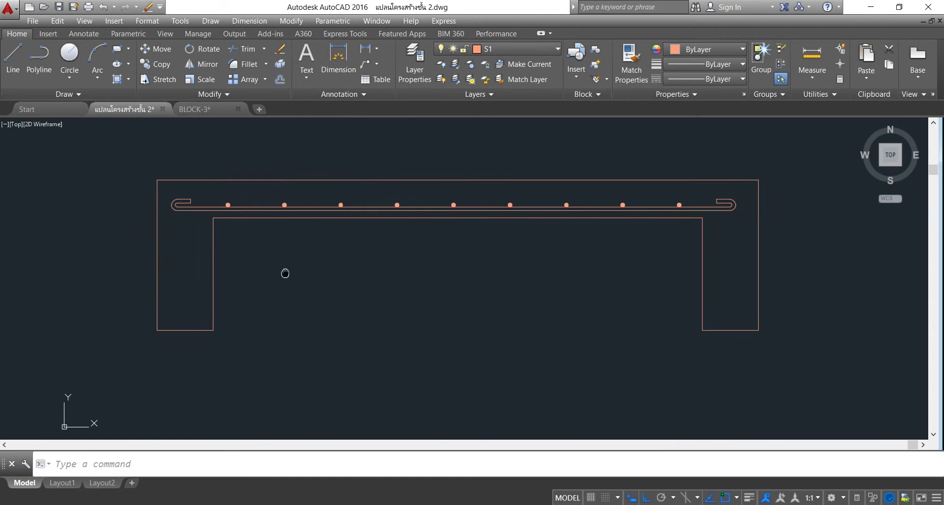
click(88, 34)
click(33, 82)
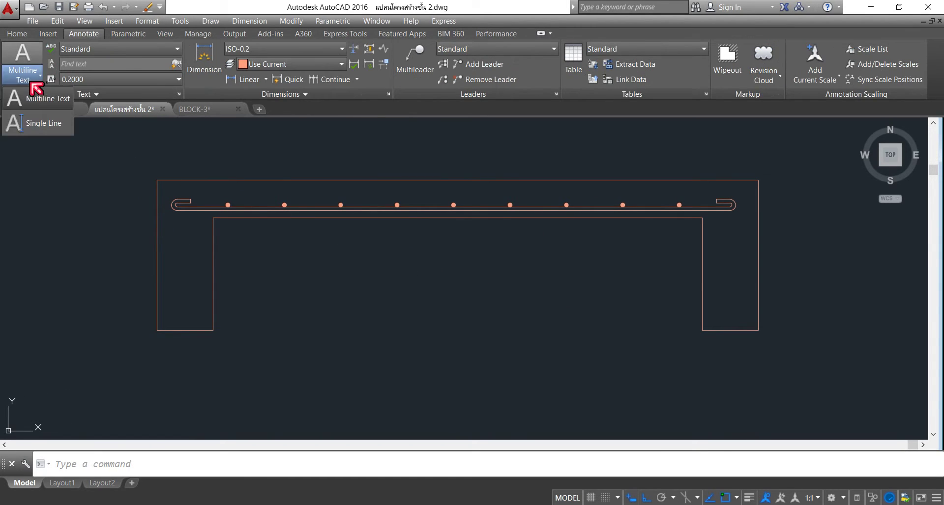
click(34, 124)
click(290, 283)
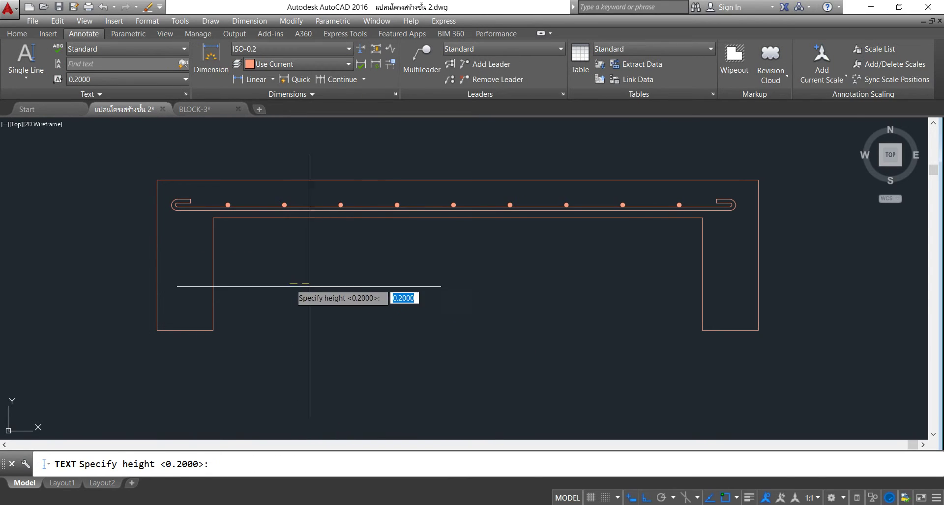
text(.0)
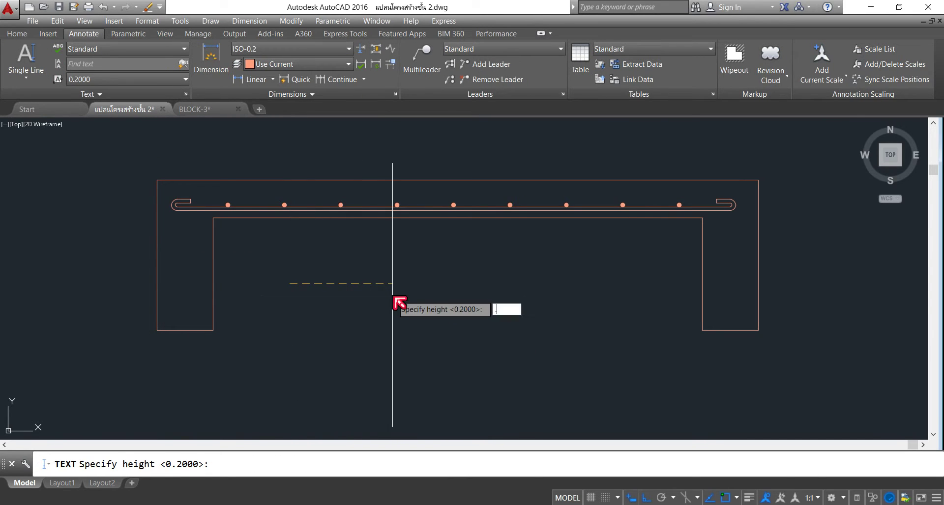
key(Return)
key(Return)
text(B)
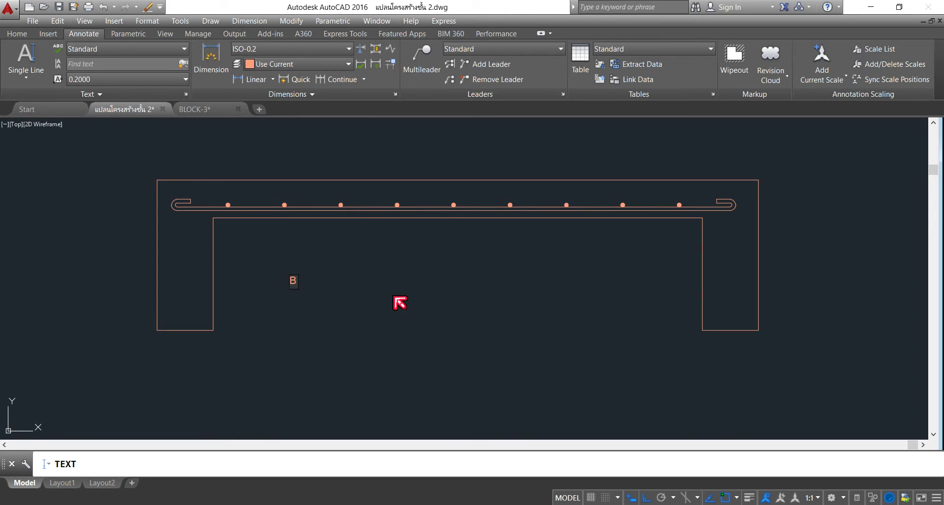
key(Return)
key(Return)
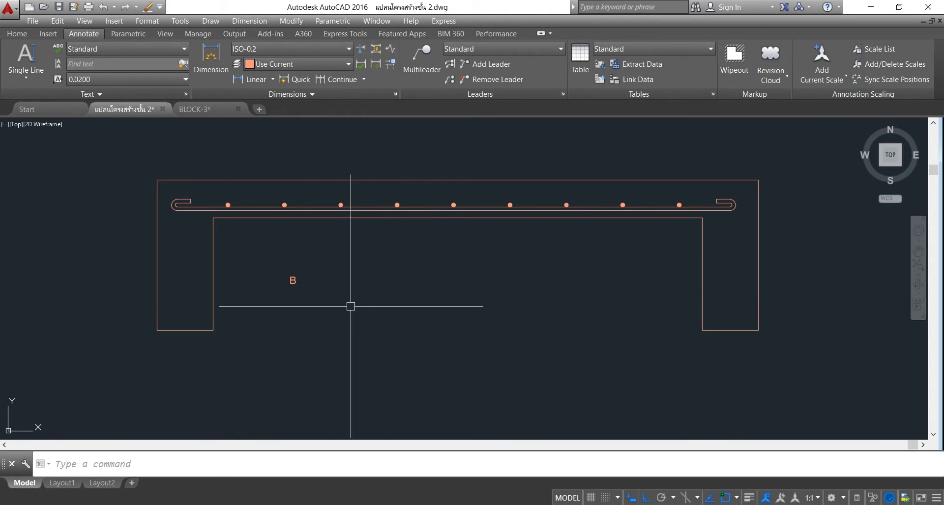
scroll(285, 295, up, 4)
scroll(302, 264, down, 4)
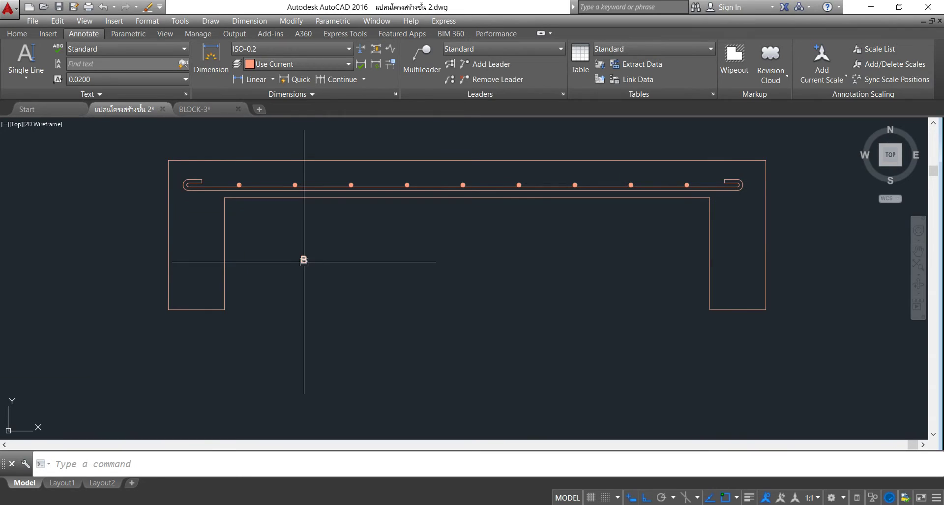
scroll(302, 264, up, 2)
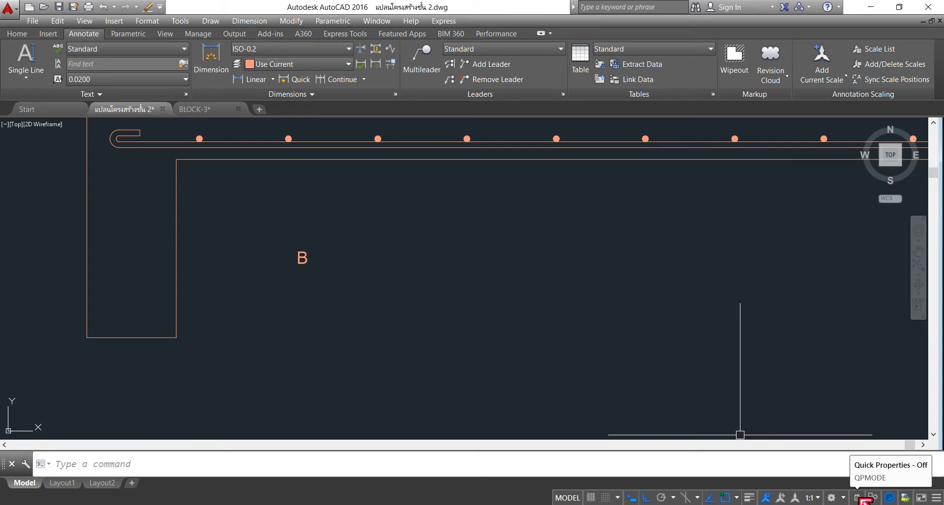
- Change the B label's text height to 0.04 through Quick Properties
click(857, 498)
click(302, 258)
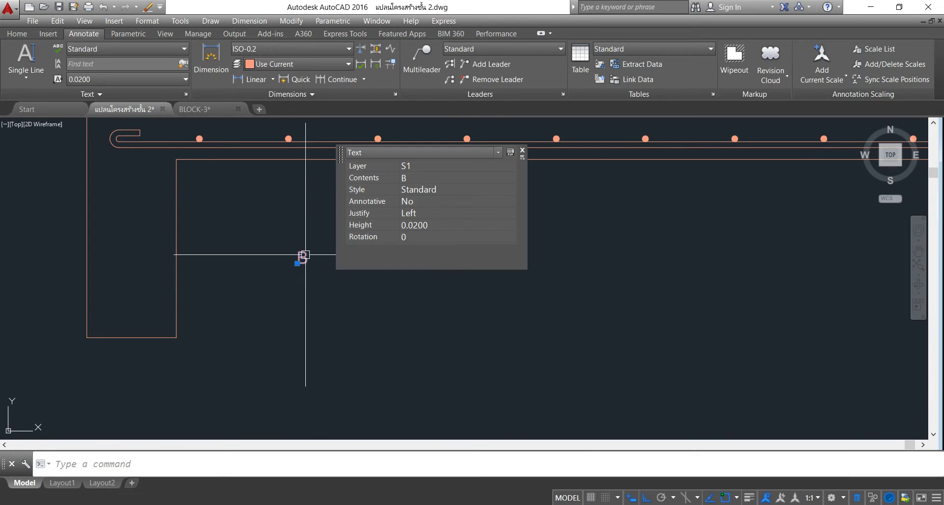
click(458, 224)
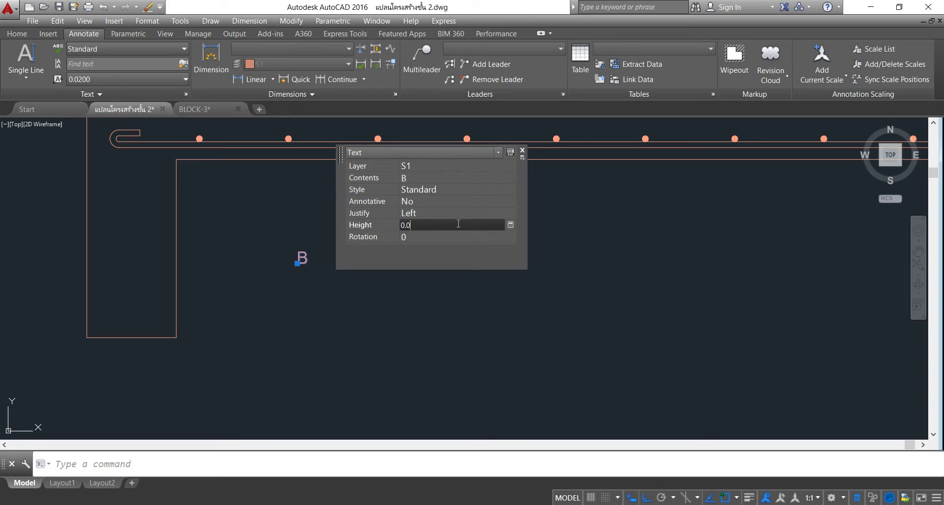
text(4)
key(Tab)
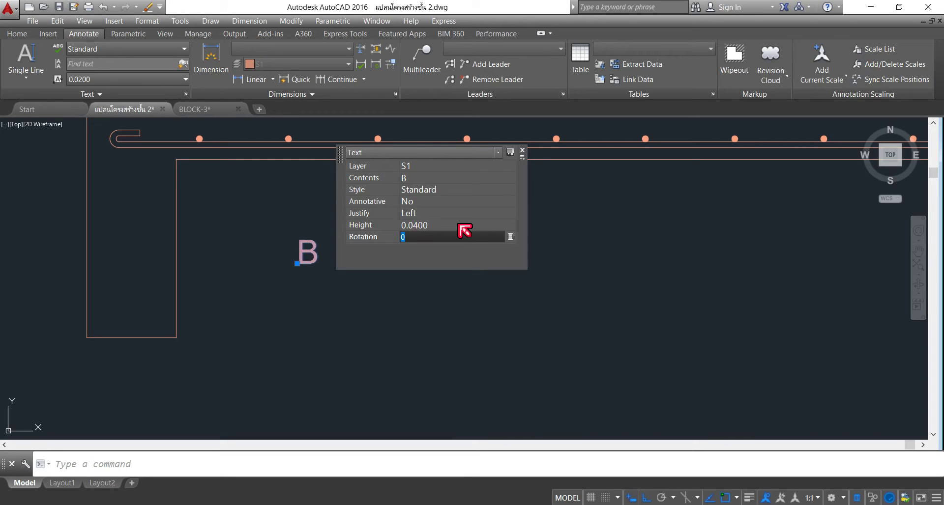
key(Escape)
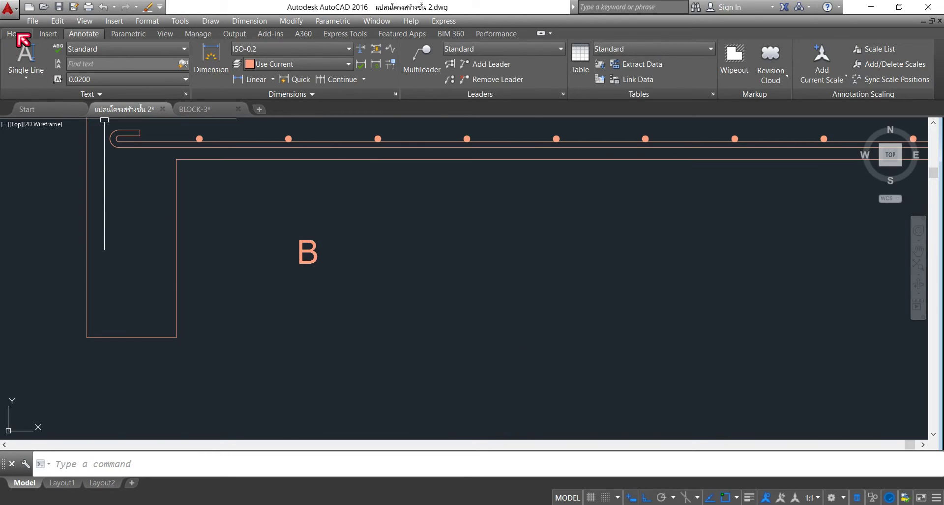
- Move the B label down into the section's left downturned leg
click(20, 34)
click(155, 50)
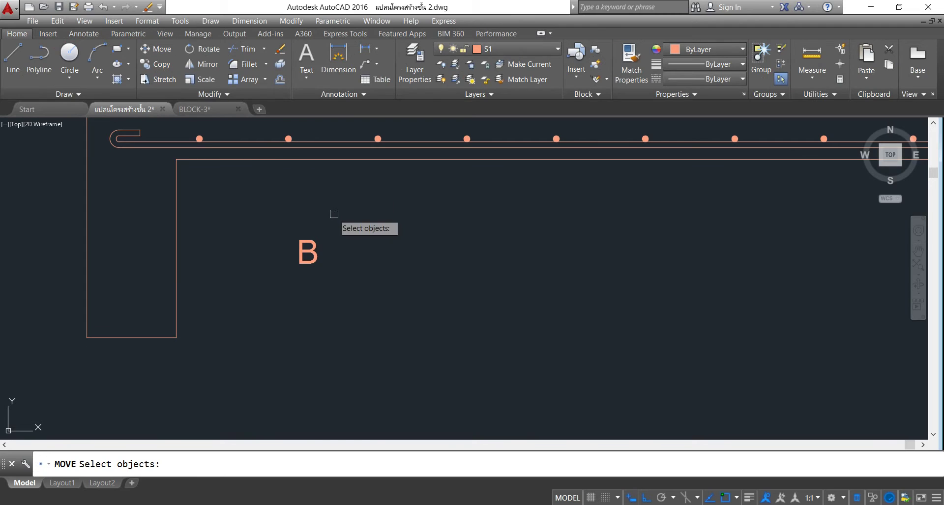
click(307, 252)
key(Return)
click(487, 217)
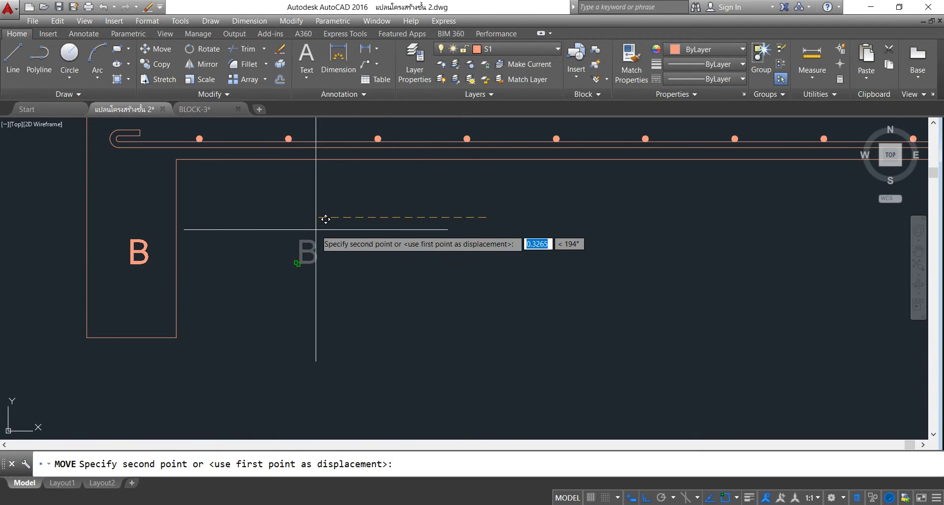
click(313, 215)
scroll(280, 216, down, 4)
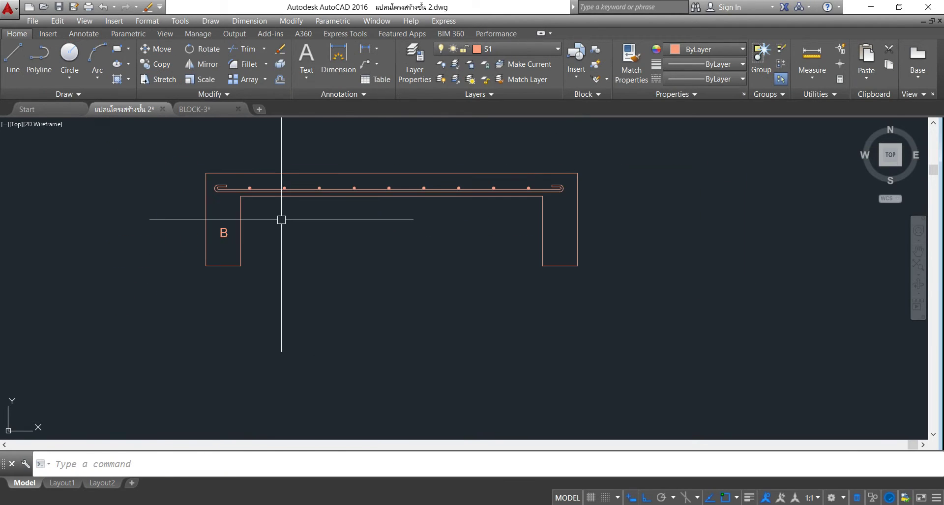
scroll(226, 223, up, 4)
click(220, 243)
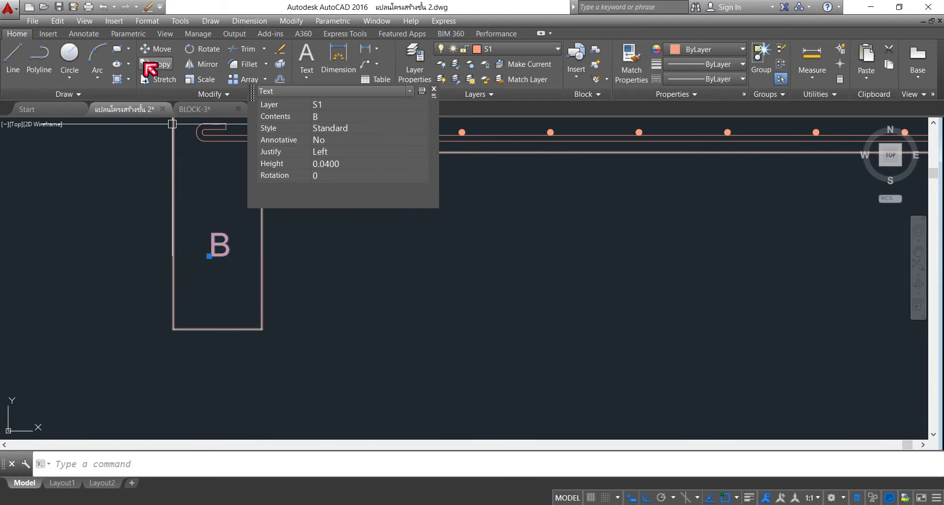
- Copy the B label from the left support into the right downturned leg
click(149, 65)
scroll(265, 304, down, 2)
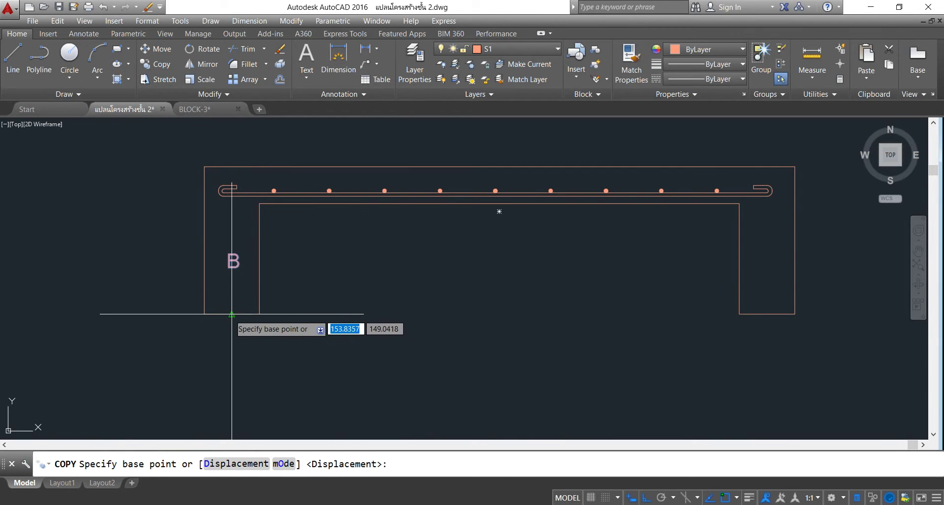
click(231, 314)
click(767, 314)
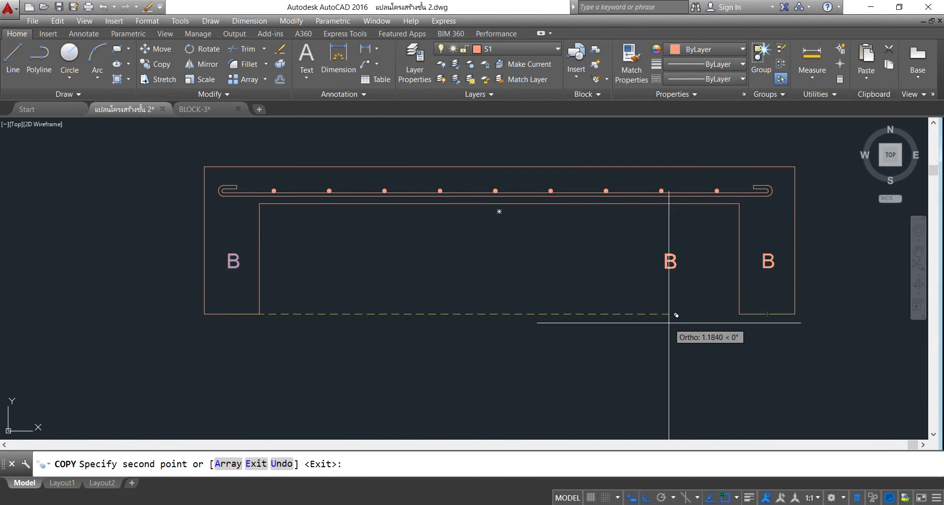
key(Return)
mouse_move(476, 251)
middle_down()
mouse_move(222, 194)
mouse_move(375, 209)
middle_up()
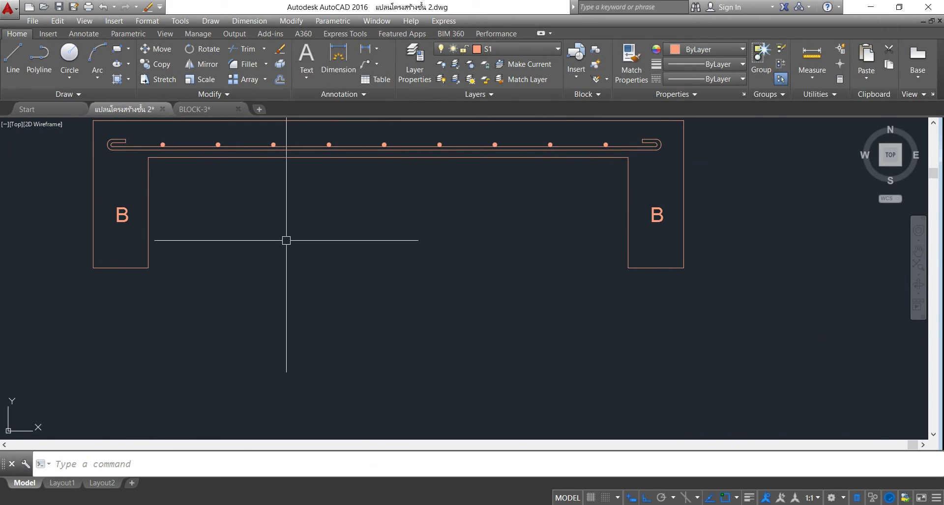
scroll(286, 241, down, 2)
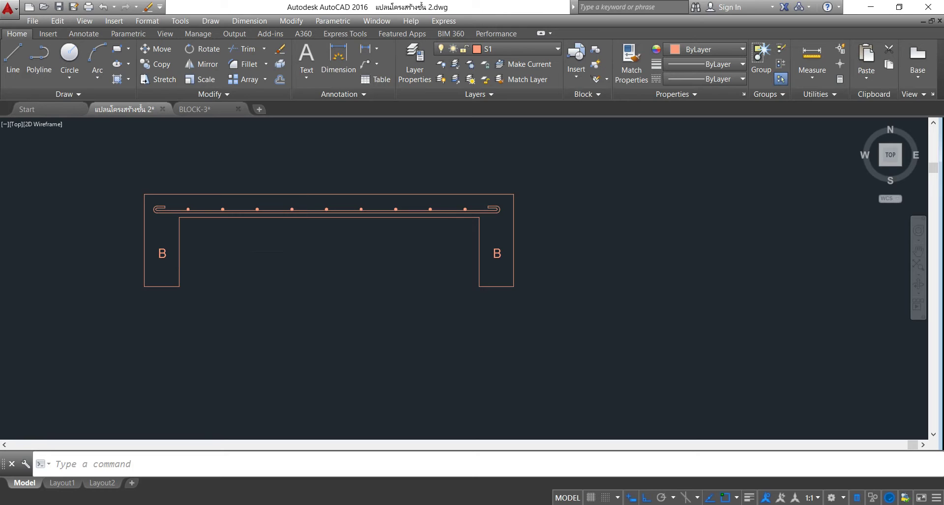
scroll(286, 258, down, 3)
scroll(272, 283, up, 3)
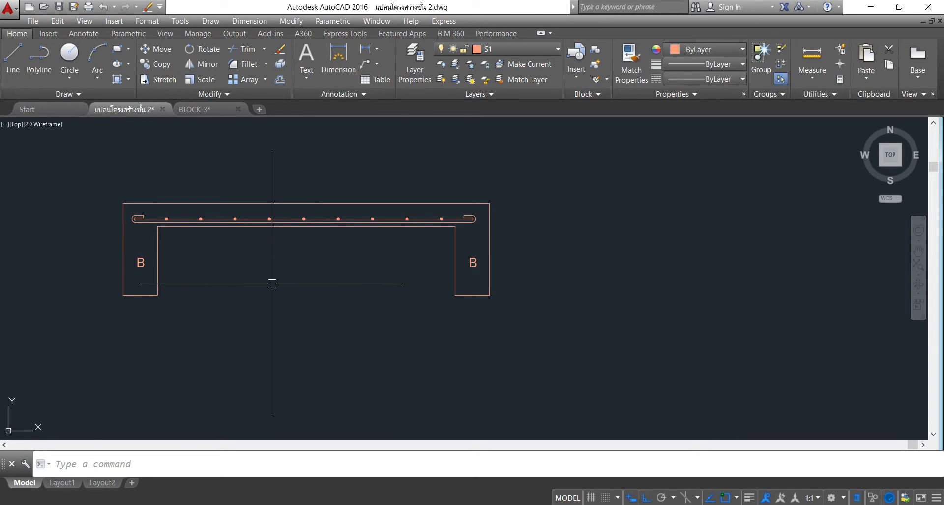
middle_drag(240, 267, 264, 266)
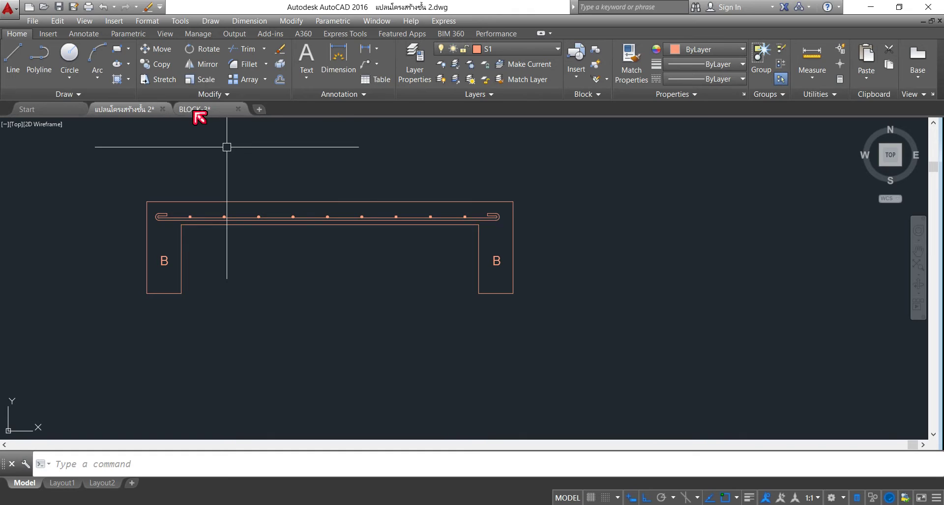
mouse_move(195, 109)
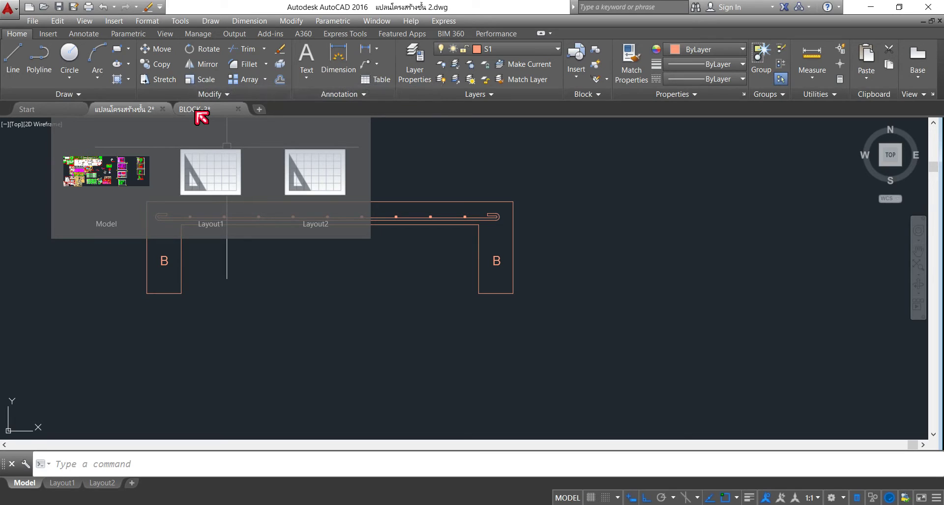
- Switch to BLOCK-3.dwg and bring the row of S1, GS and PS slab details into view
click(196, 112)
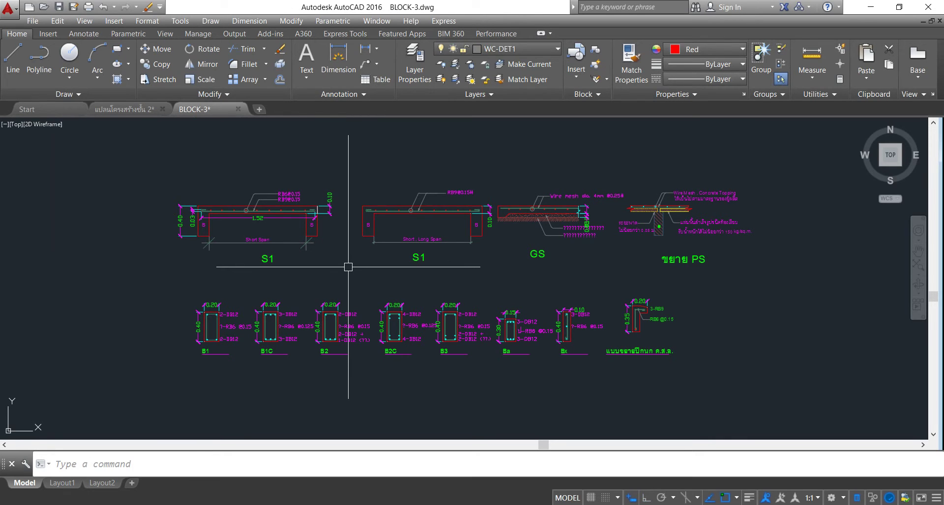
scroll(232, 185, up, 4)
scroll(232, 186, up, 3)
scroll(234, 187, down, 12)
scroll(234, 187, up, 5)
scroll(348, 251, up, 3)
scroll(348, 251, down, 5)
scroll(347, 251, up, 7)
scroll(347, 286, up, 5)
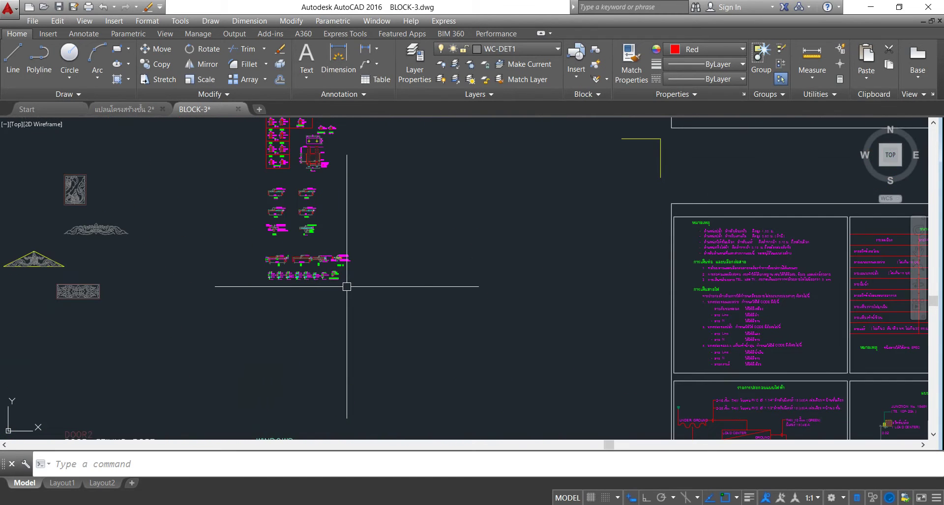
scroll(251, 221, up, 4)
scroll(270, 232, up, 2)
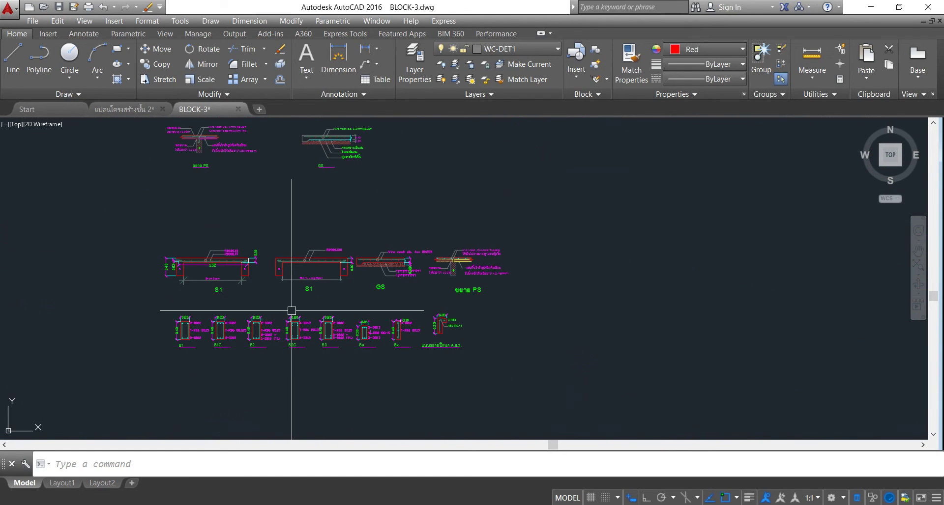
scroll(245, 295, up, 5)
middle_drag(242, 221, 423, 240)
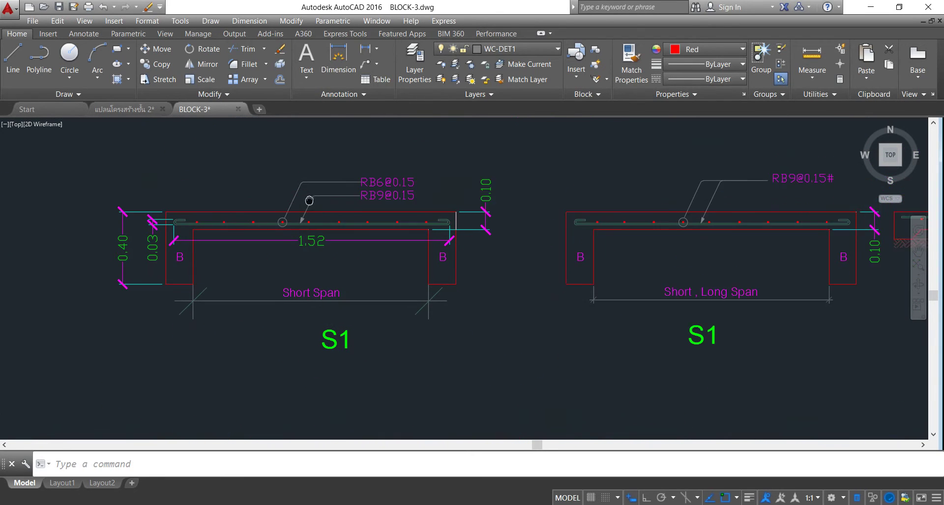
scroll(309, 205, down, 4)
scroll(304, 213, up, 4)
scroll(302, 218, down, 5)
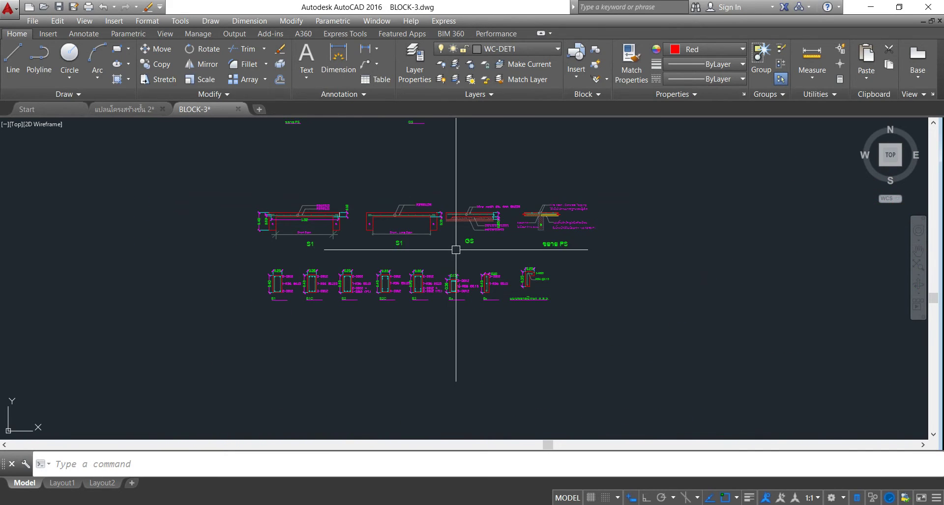
scroll(429, 223, up, 3)
middle_drag(629, 257, 516, 242)
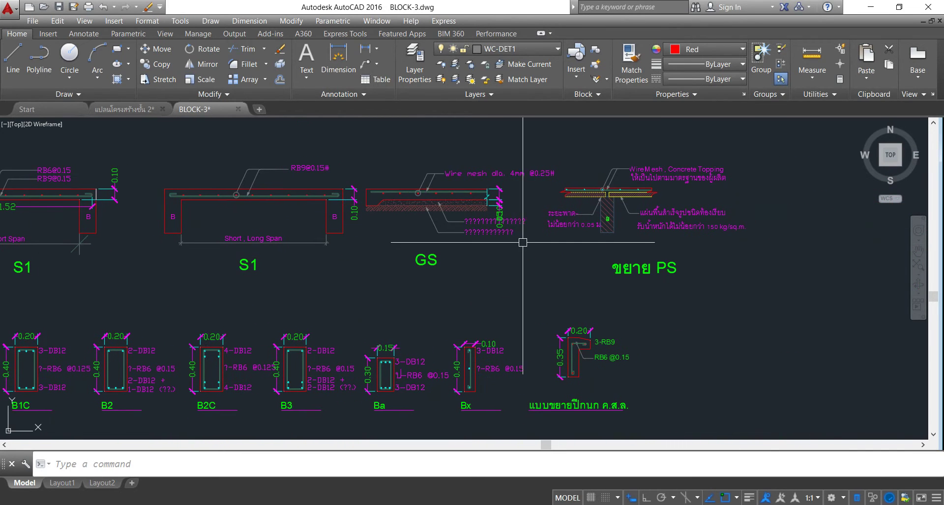
scroll(551, 220, up, 4)
scroll(478, 225, down, 6)
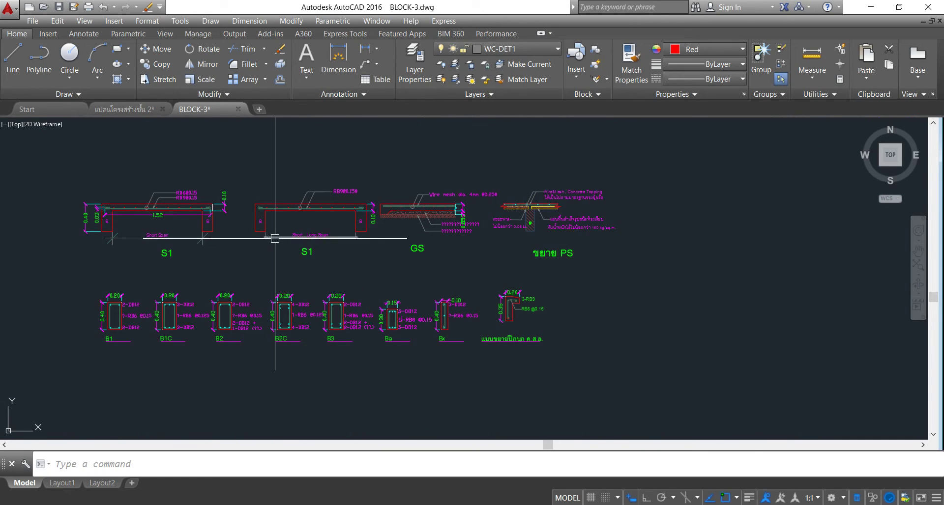
middle_drag(165, 230, 258, 223)
scroll(398, 235, up, 4)
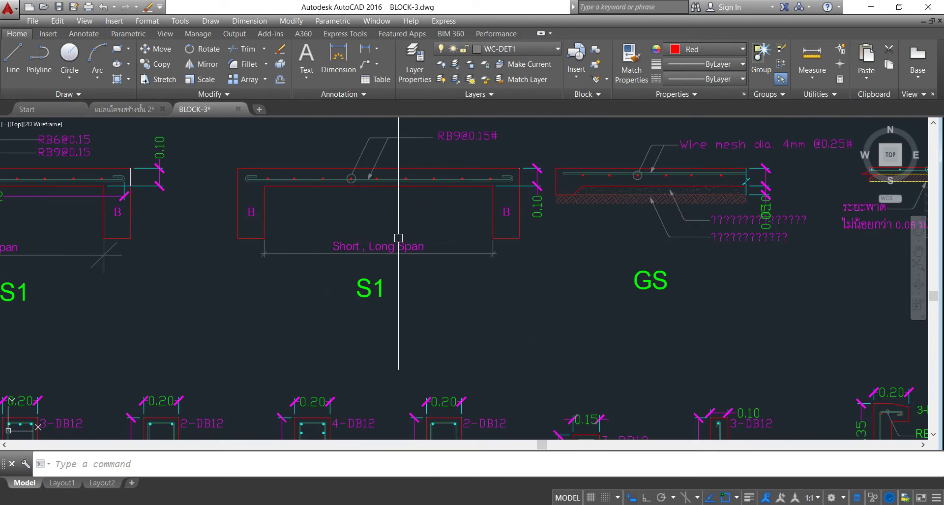
scroll(399, 235, down, 2)
middle_drag(171, 200, 223, 208)
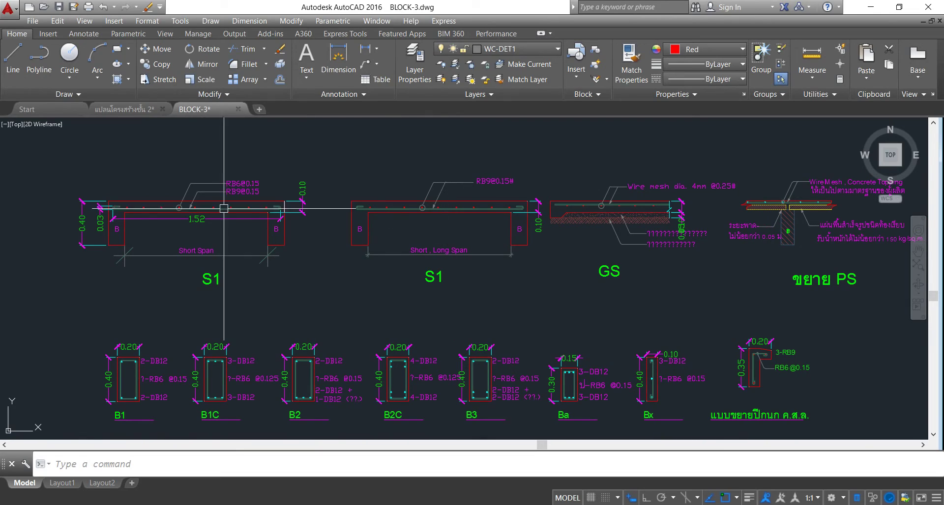
- Window-select the S1, GS and PS details, then return to แปลนโครงสร้างชั้น 2.dwg
click(49, 149)
scroll(482, 279, down, 4)
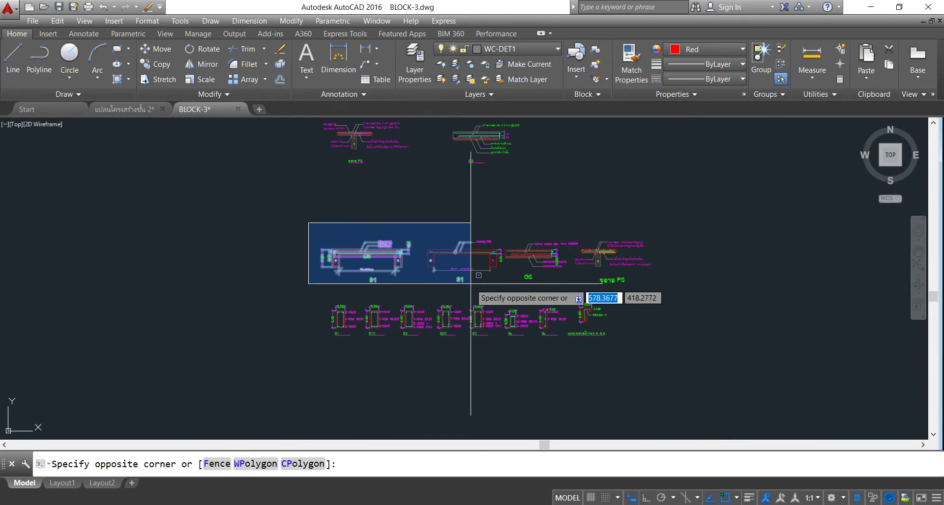
click(691, 294)
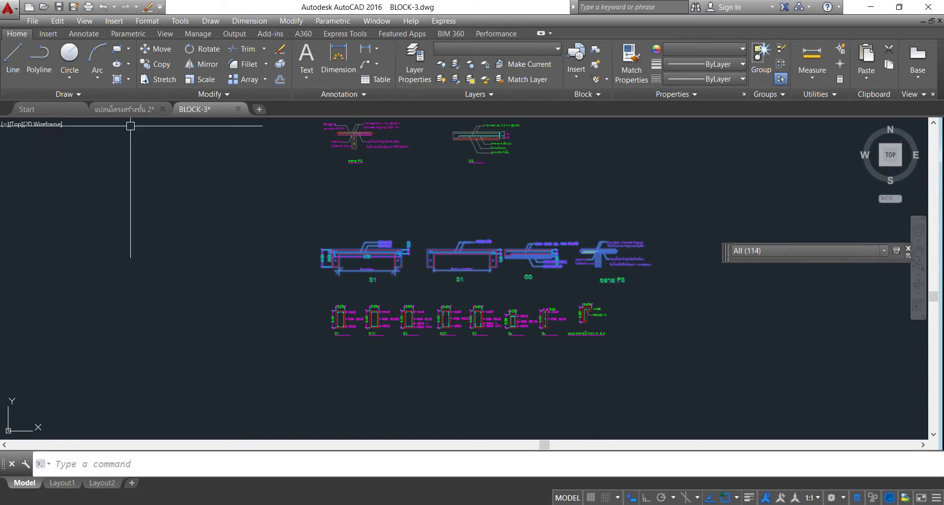
click(121, 110)
scroll(301, 263, down, 3)
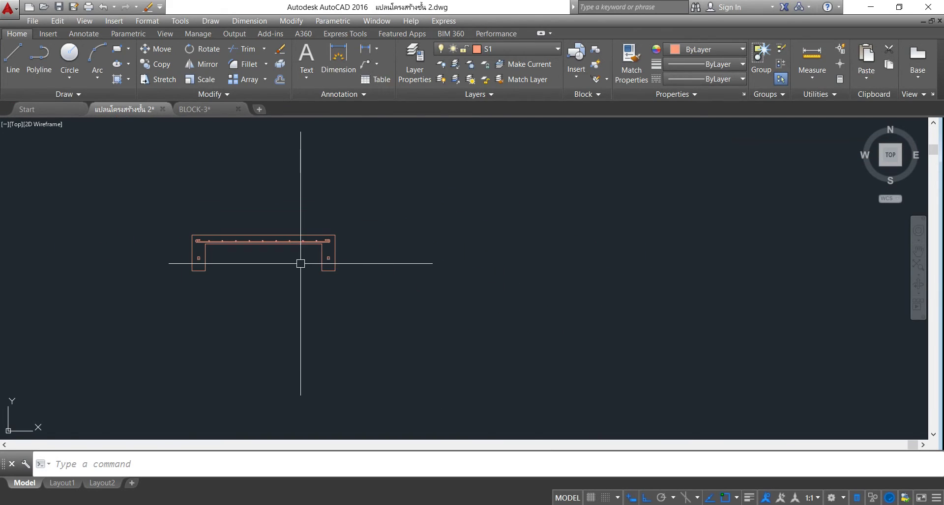
- Paste the S1, GS and PS slab details just above the new slab section
key(ctrl+v)
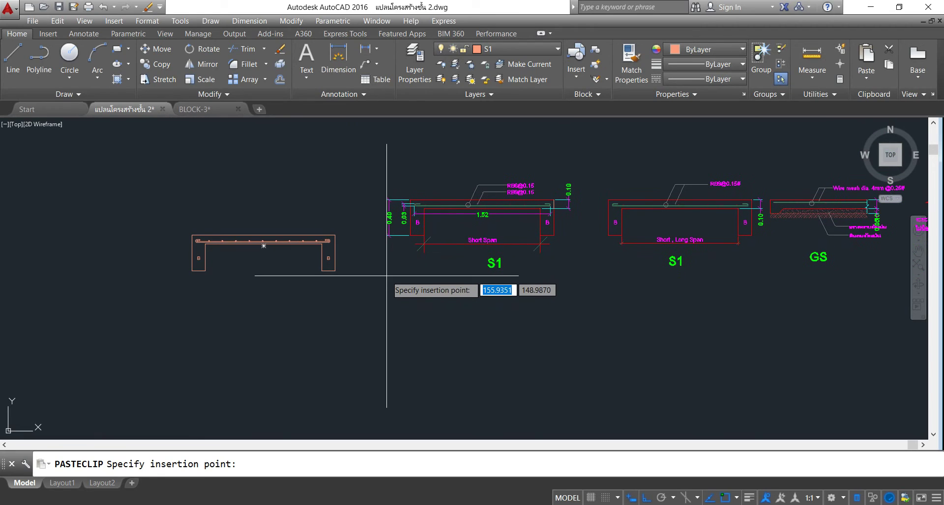
click(161, 224)
scroll(256, 315, down, 1)
scroll(256, 315, down, 1)
scroll(295, 212, up, 1)
scroll(259, 221, up, 1)
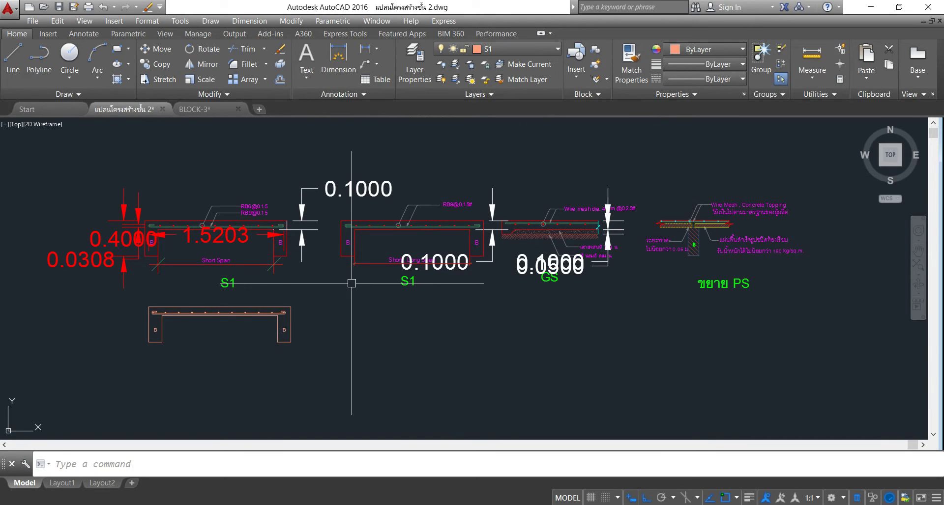
click(332, 188)
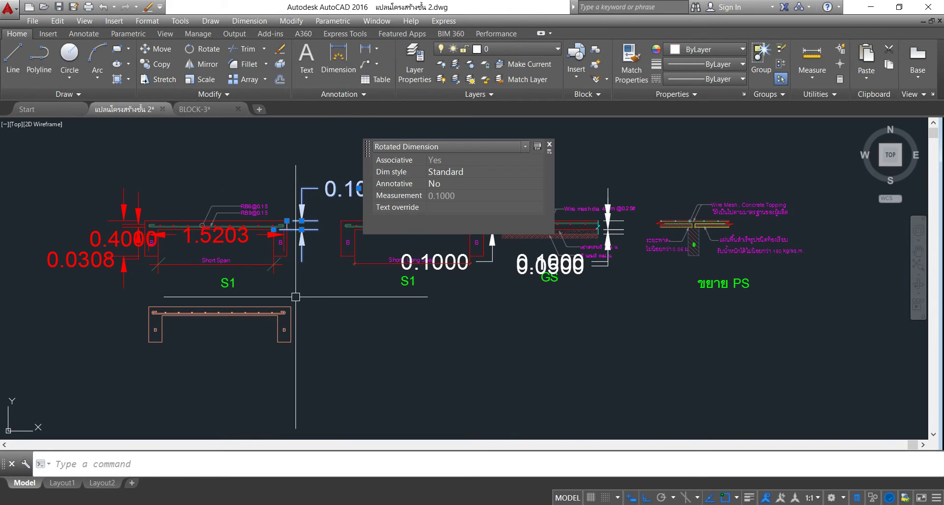
- Delete the stray 0.1000, 0.4000 and 1.5203 dimensions around the S1 details
key(Delete)
click(104, 244)
key(Delete)
click(211, 234)
key(Delete)
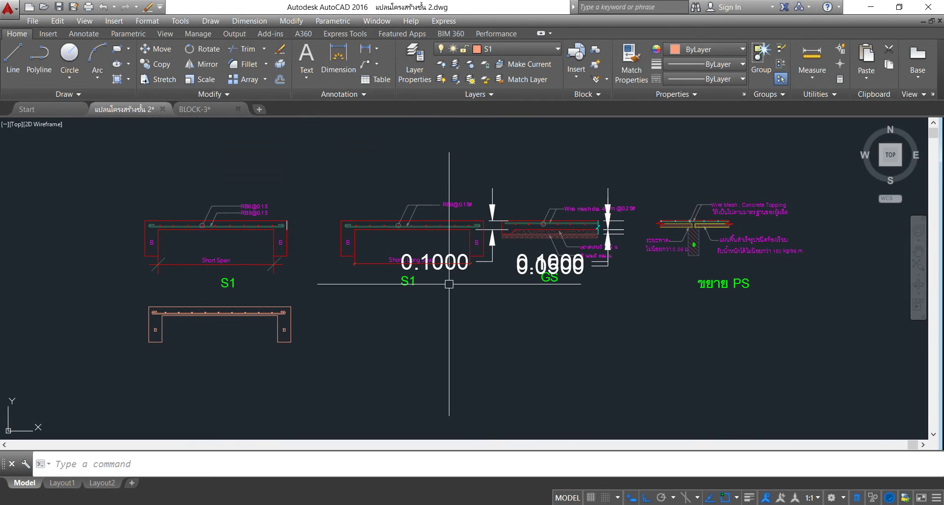
- Delete the overlapping stray dimensions at the GS detail and recentre on both S1 sections
click(452, 273)
click(458, 268)
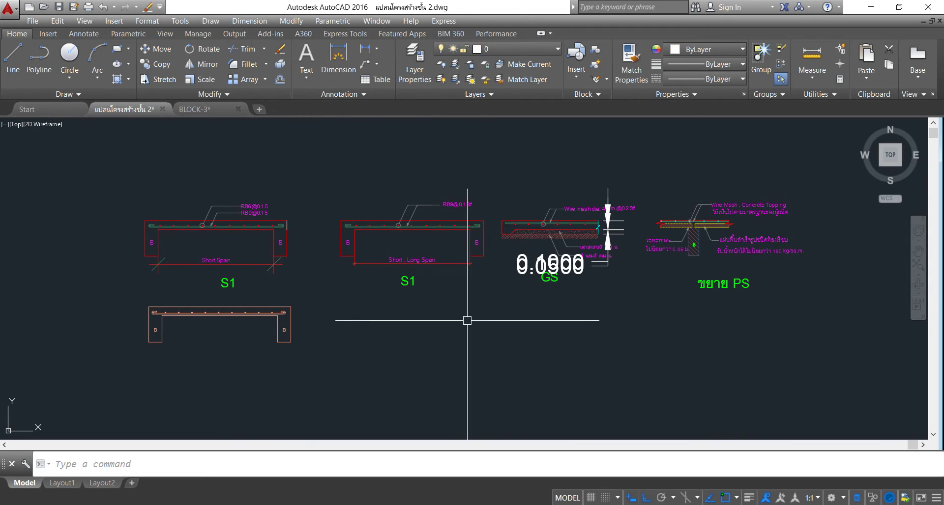
click(520, 259)
key(Delete)
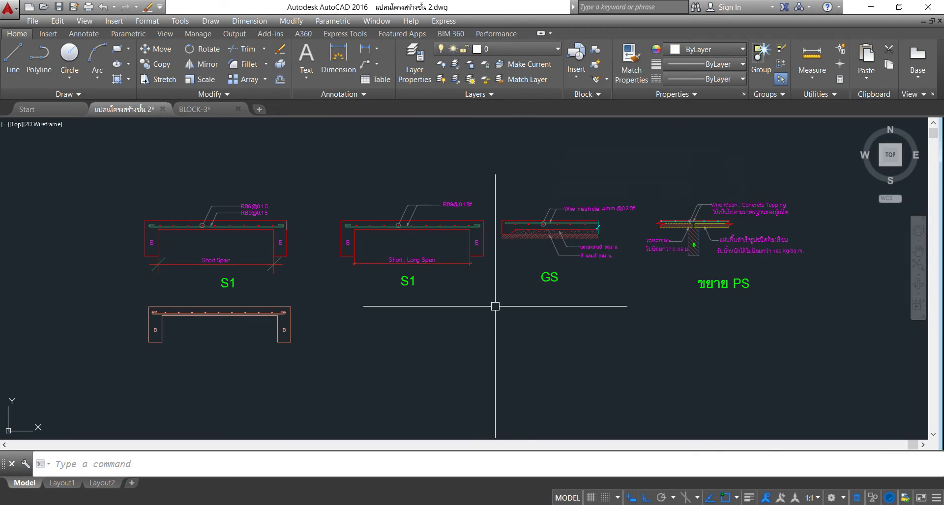
middle_drag(487, 253, 495, 246)
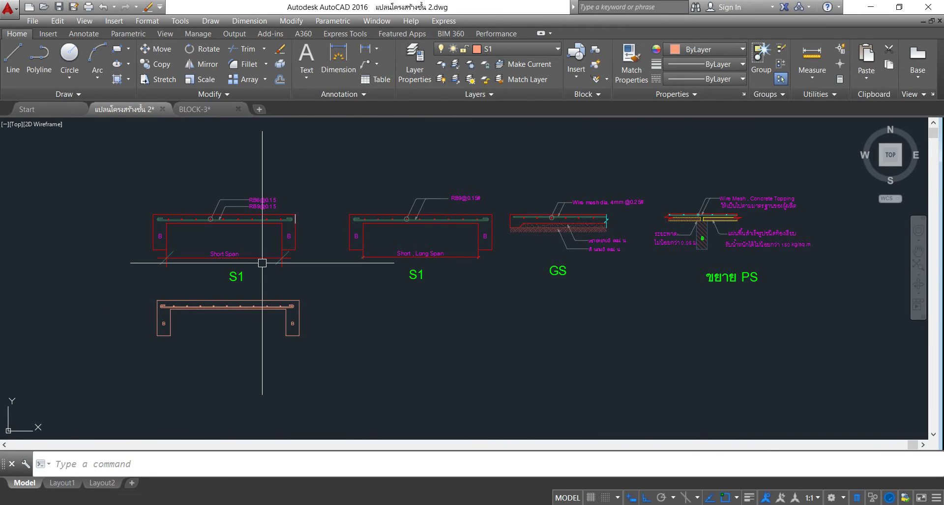
scroll(262, 263, up, 2)
scroll(262, 263, up, 2)
scroll(262, 263, down, 4)
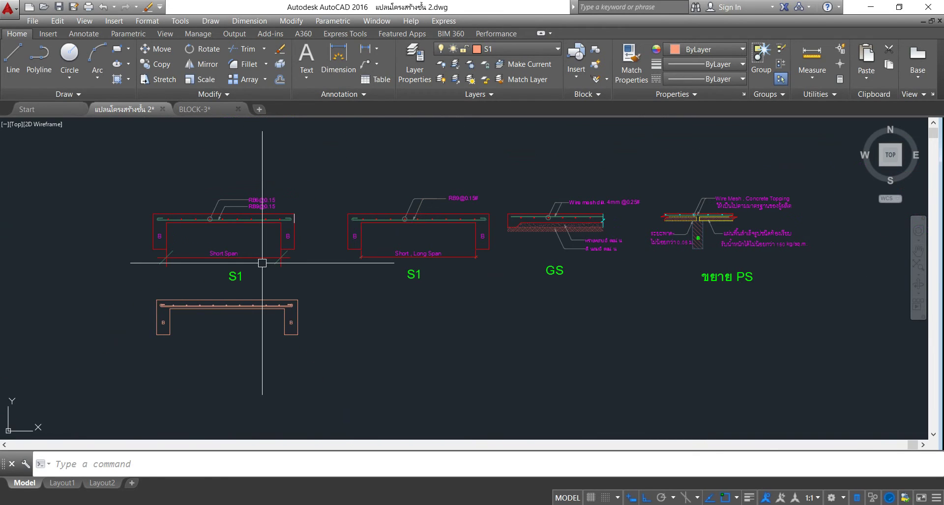
scroll(211, 295, up, 1)
scroll(261, 331, up, 4)
scroll(289, 306, down, 2)
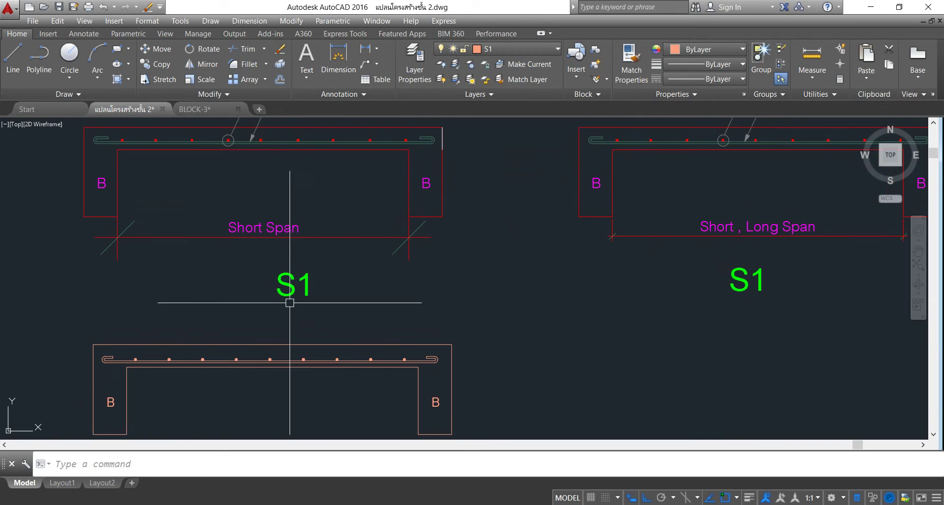
scroll(353, 234, down, 1)
middle_drag(383, 189, 295, 181)
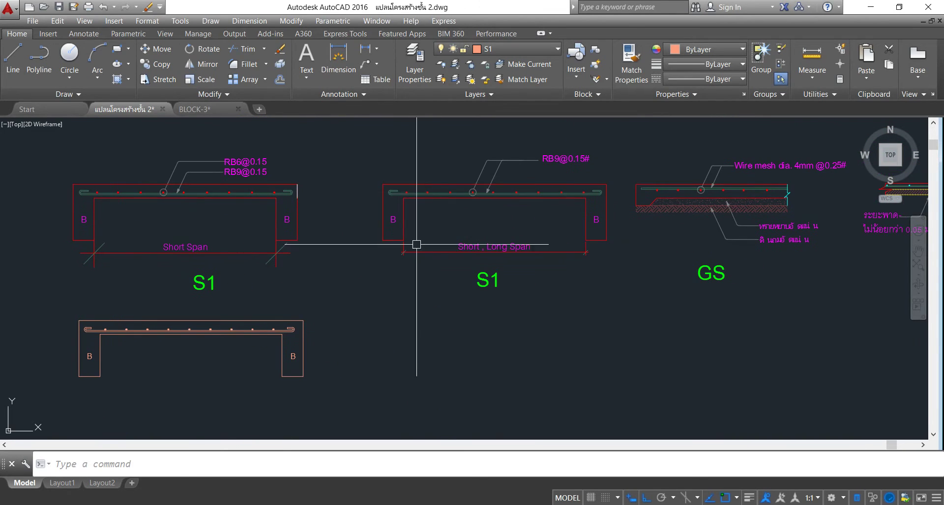
scroll(379, 204, down, 5)
scroll(489, 204, up, 1)
scroll(433, 217, up, 2)
middle_drag(433, 217, 504, 220)
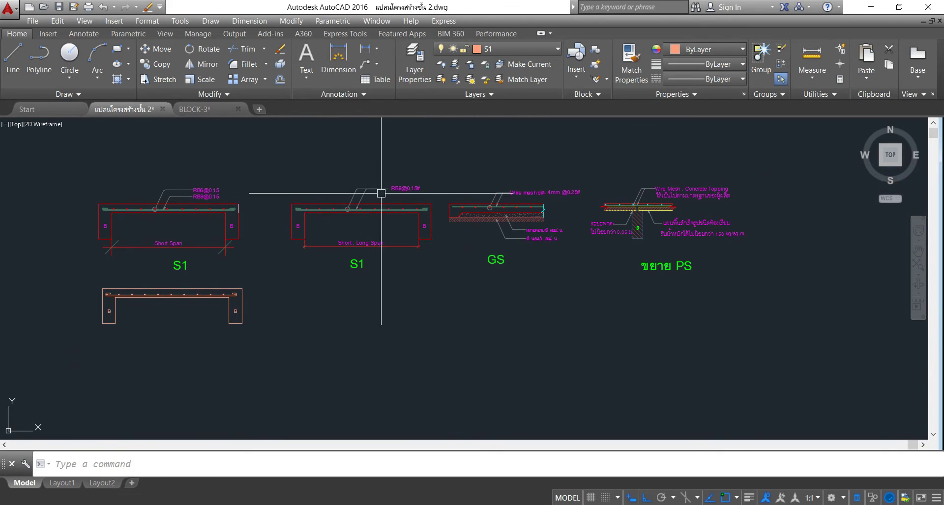
middle_drag(280, 236, 345, 238)
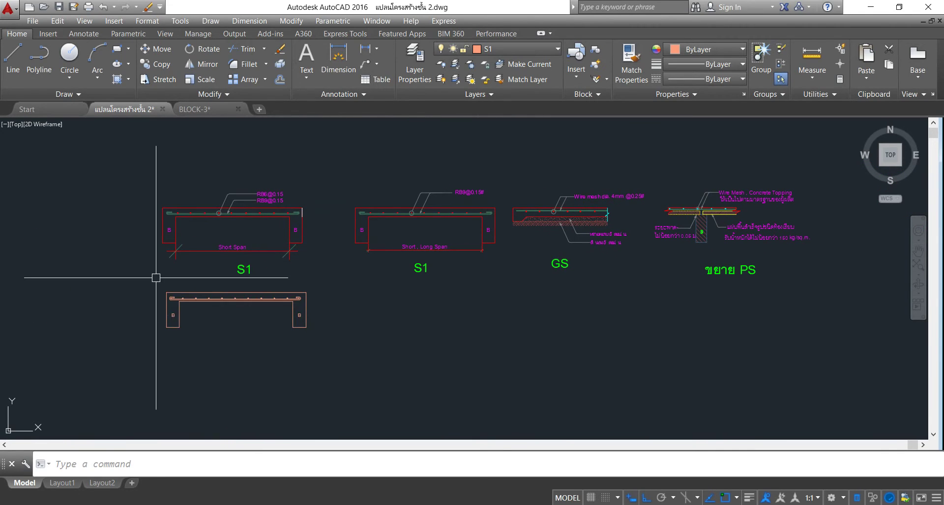
scroll(180, 294, up, 4)
scroll(180, 294, down, 4)
scroll(279, 198, up, 1)
scroll(320, 186, up, 3)
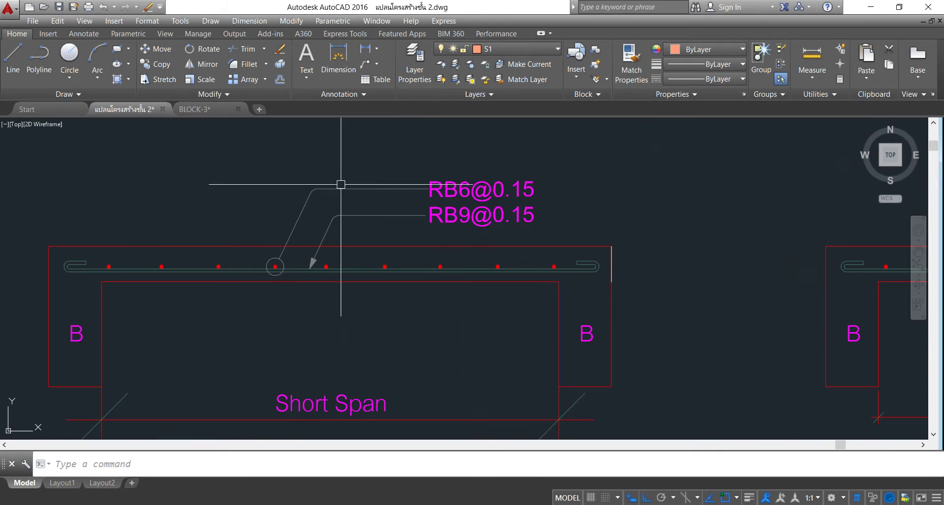
click(509, 167)
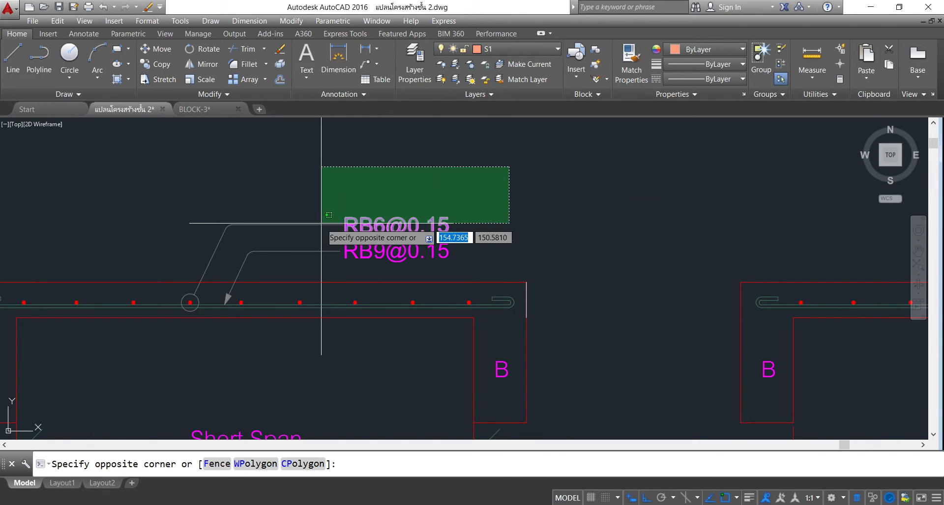
click(167, 275)
click(188, 298)
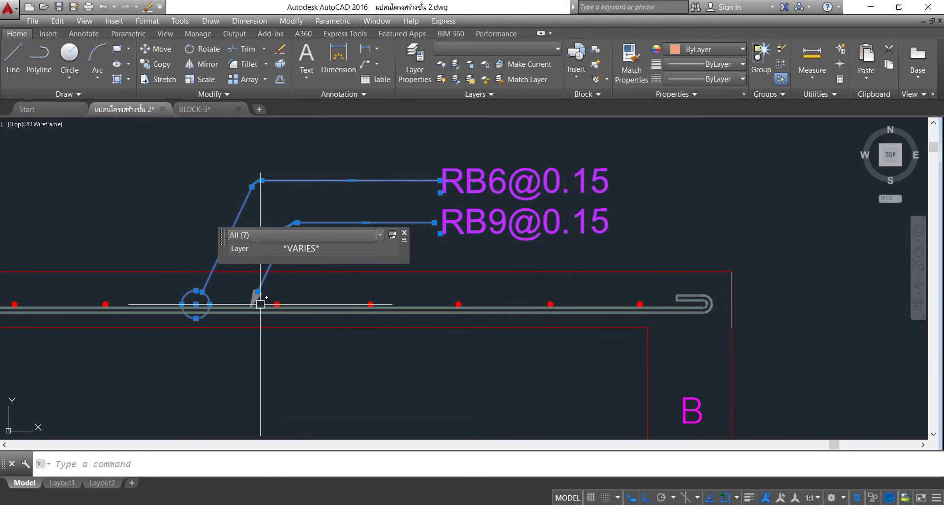
scroll(219, 289, up, 5)
click(237, 283)
click(303, 365)
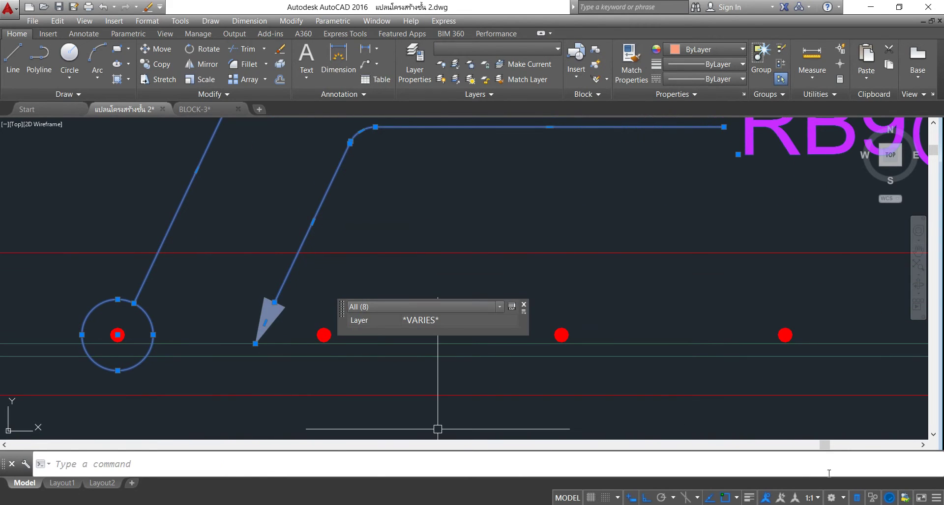
click(856, 498)
scroll(189, 288, down, 5)
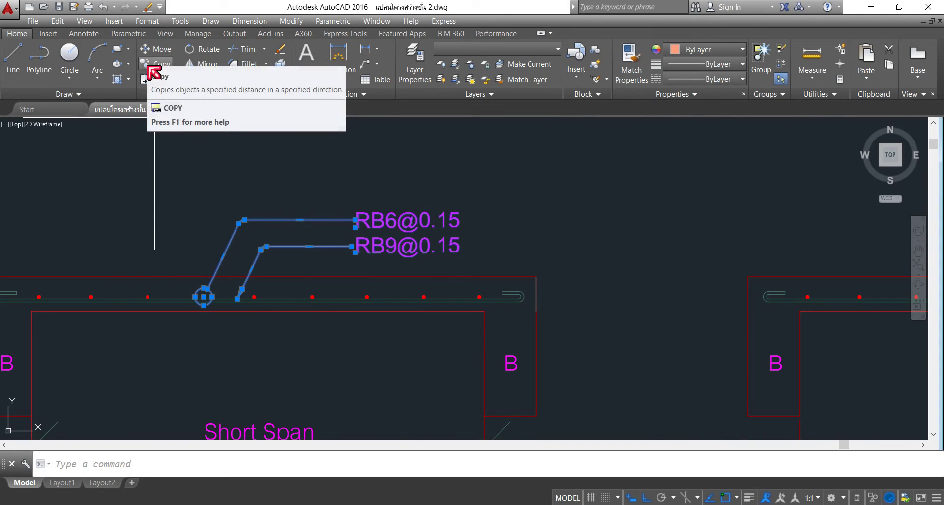
- Copy the selected rebar leaders from the upper rebar dot onto the lower section's rebar dot
click(152, 71)
scroll(228, 276, up, 5)
scroll(236, 221, down, 4)
scroll(242, 194, up, 4)
scroll(242, 198, up, 3)
click(227, 219)
scroll(312, 196, down, 6)
middle_drag(311, 196, 368, 147)
scroll(305, 169, down, 3)
scroll(320, 210, up, 5)
scroll(389, 169, up, 4)
scroll(323, 307, up, 4)
click(315, 312)
scroll(253, 284, down, 2)
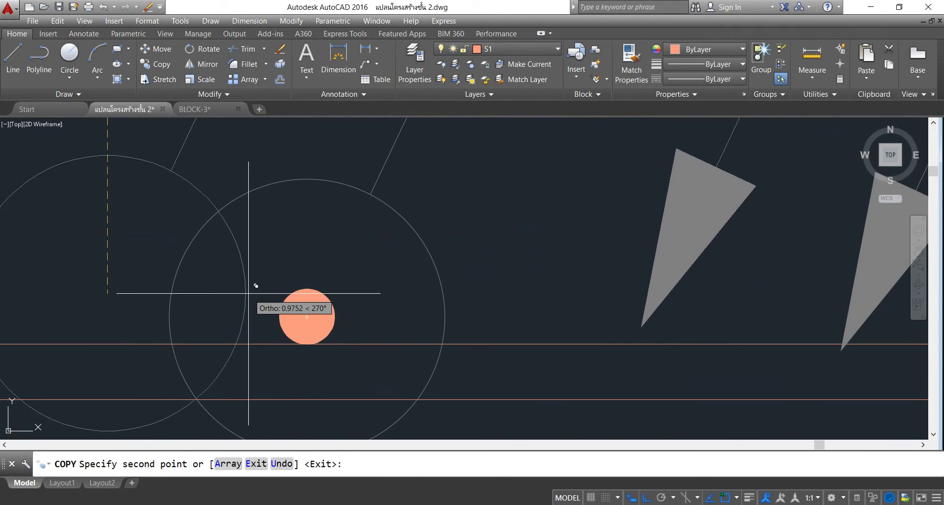
scroll(255, 285, down, 3)
key(Escape)
scroll(305, 316, down, 4)
scroll(320, 274, up, 3)
scroll(320, 273, down, 3)
middle_drag(320, 273, 344, 305)
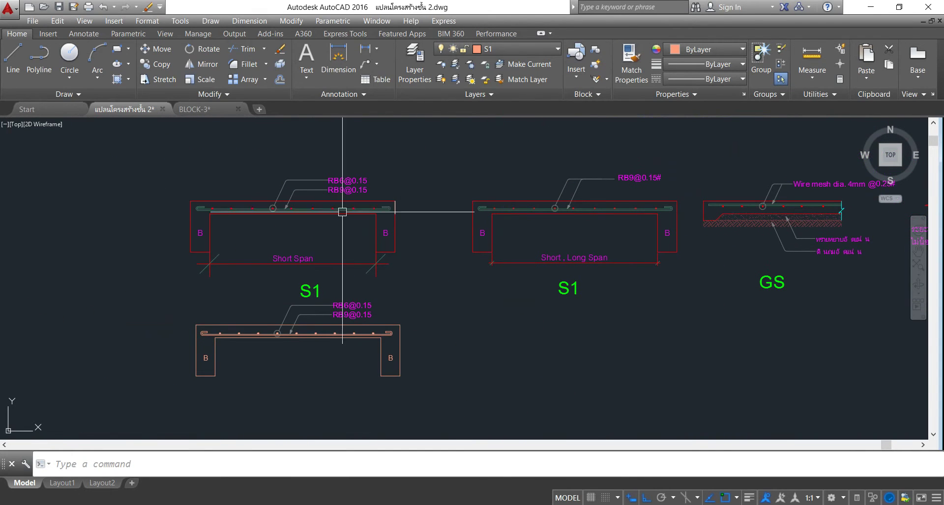
scroll(337, 266, up, 2)
- Move the Short Span line, text and end ticks beneath the lower slab section
drag(295, 210, 235, 272)
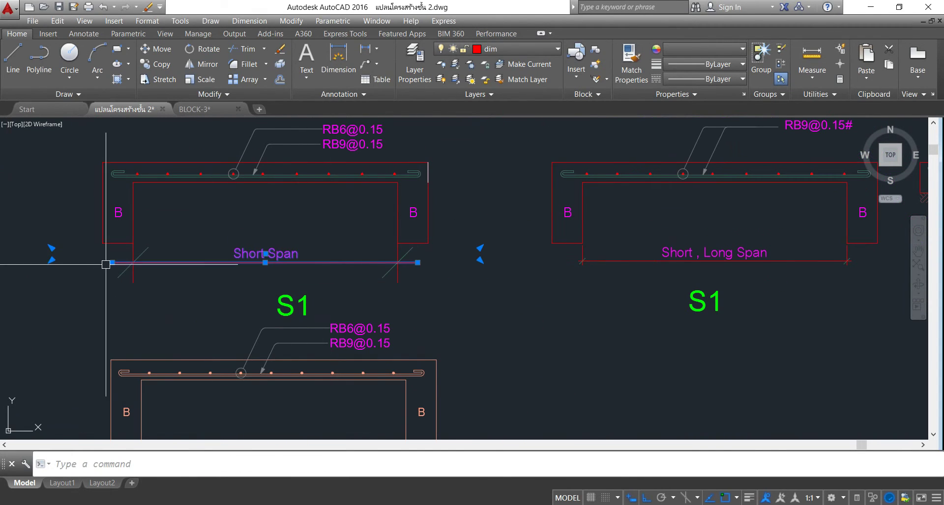
click(135, 250)
click(397, 253)
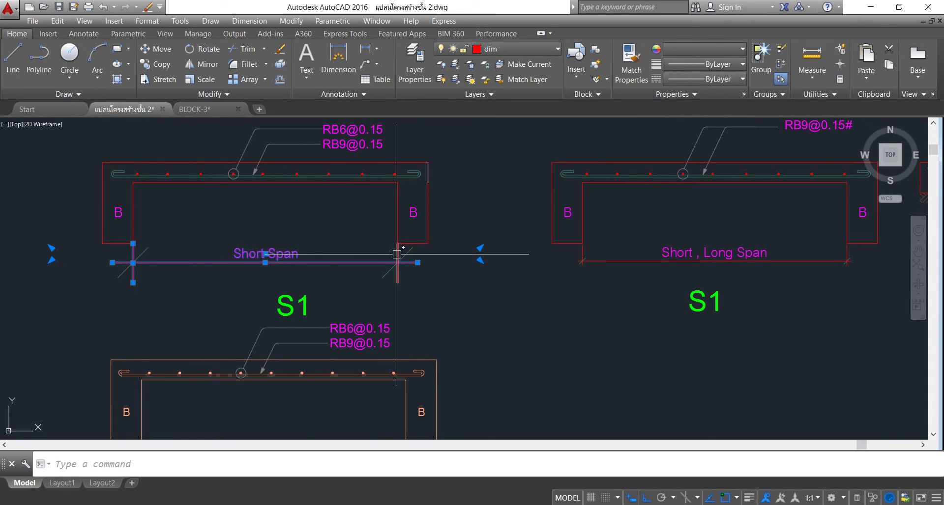
click(144, 53)
click(132, 263)
scroll(169, 264, down, 5)
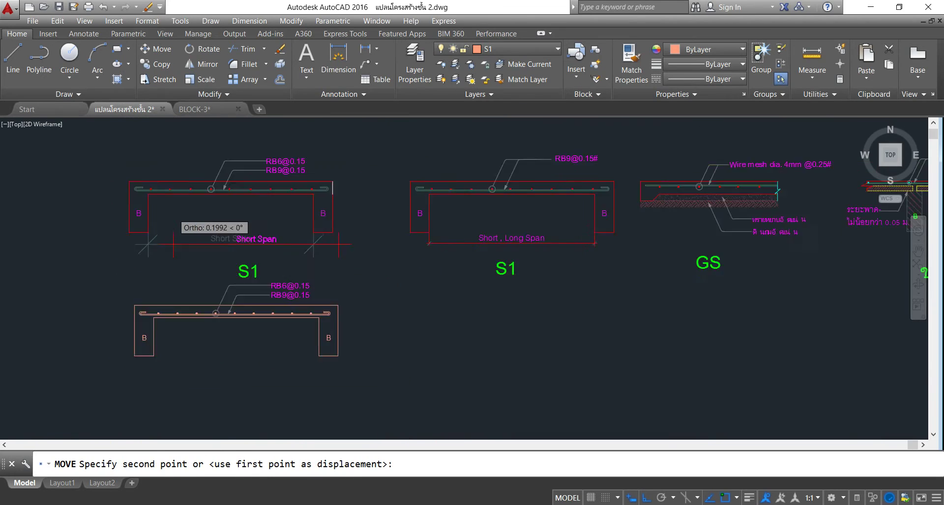
scroll(159, 295, up, 5)
click(161, 305)
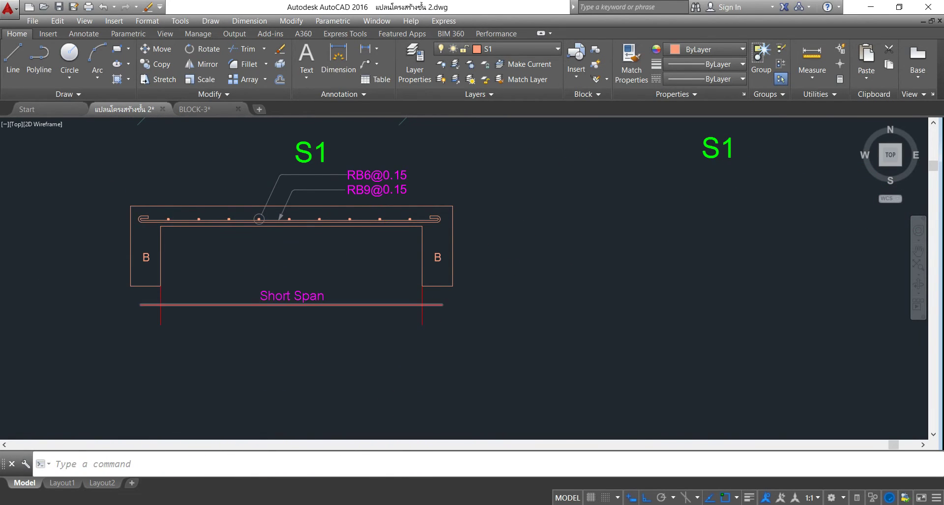
- Select the moved Short Span dimension, then the Short , Long Span dimension by the second S1 section
scroll(142, 374, down, 2)
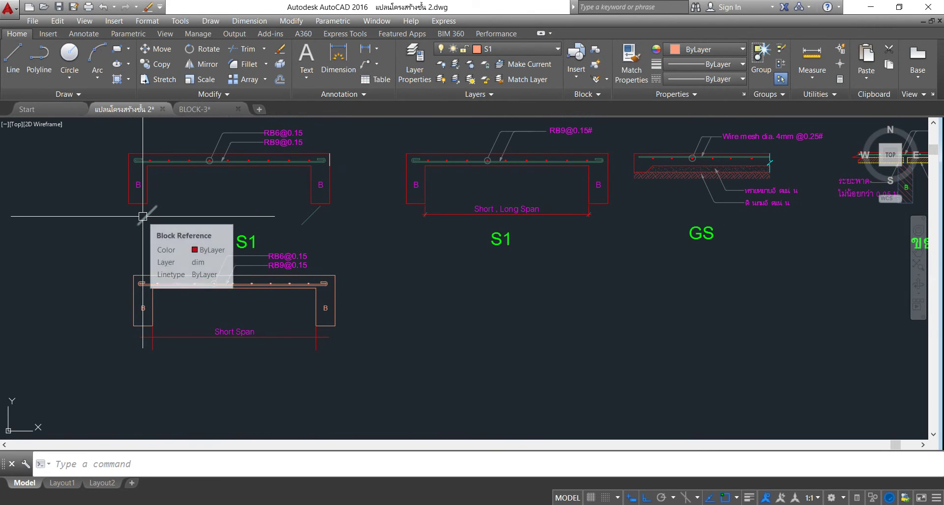
click(337, 333)
click(69, 372)
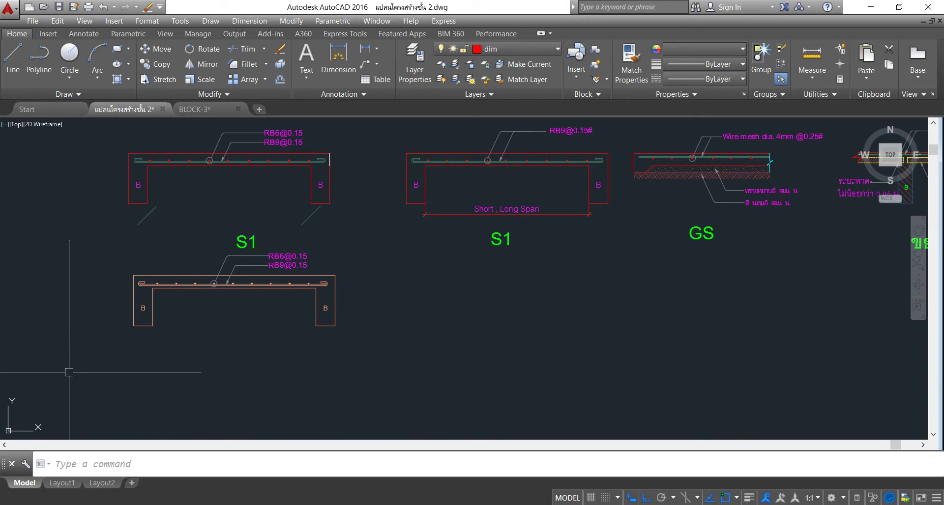
scroll(521, 198, up, 2)
click(468, 206)
click(457, 233)
middle_drag(644, 219, 549, 241)
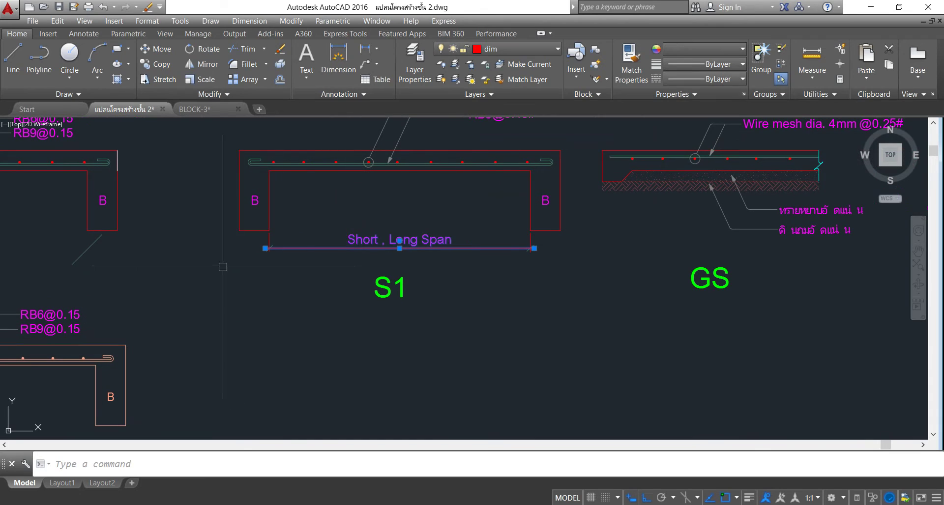
- Copy the Short , Long Span dimension to beneath the lower slab section
click(250, 223)
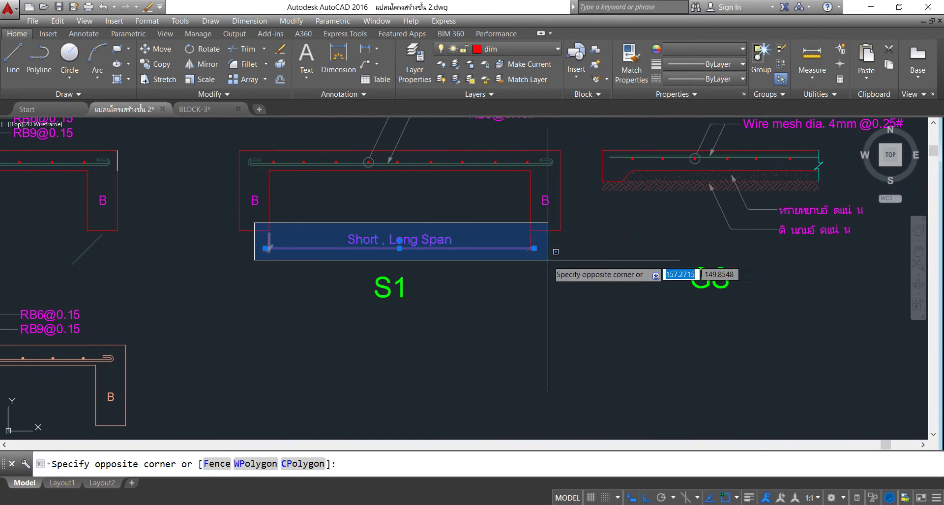
click(604, 263)
click(157, 64)
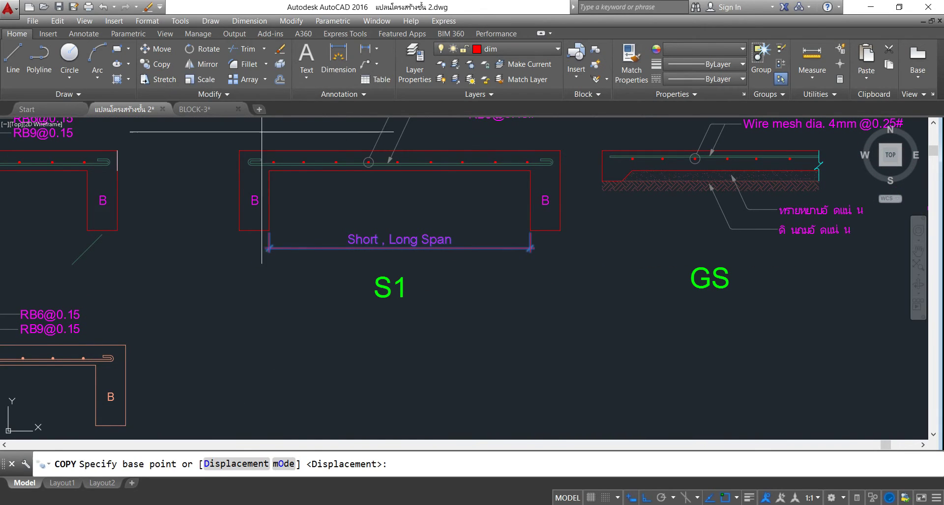
click(268, 230)
scroll(509, 193, down, 3)
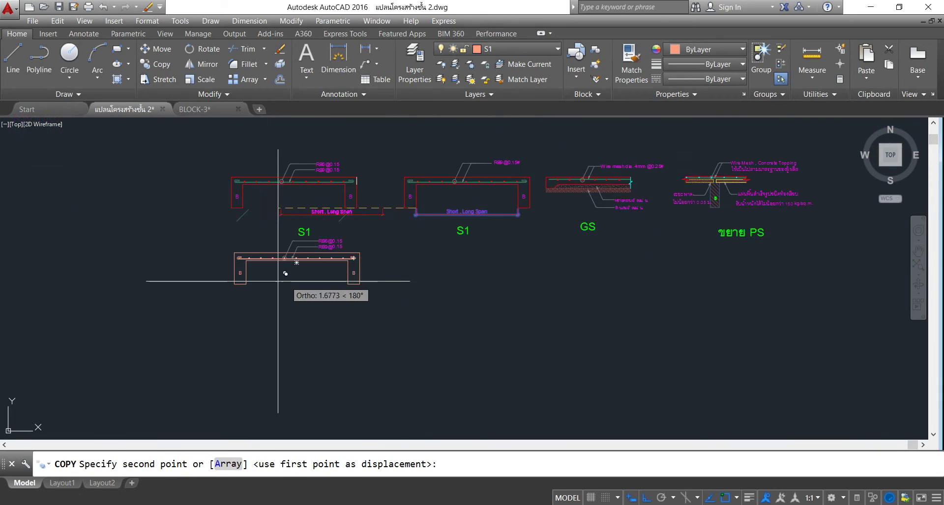
scroll(274, 282, up, 4)
click(216, 301)
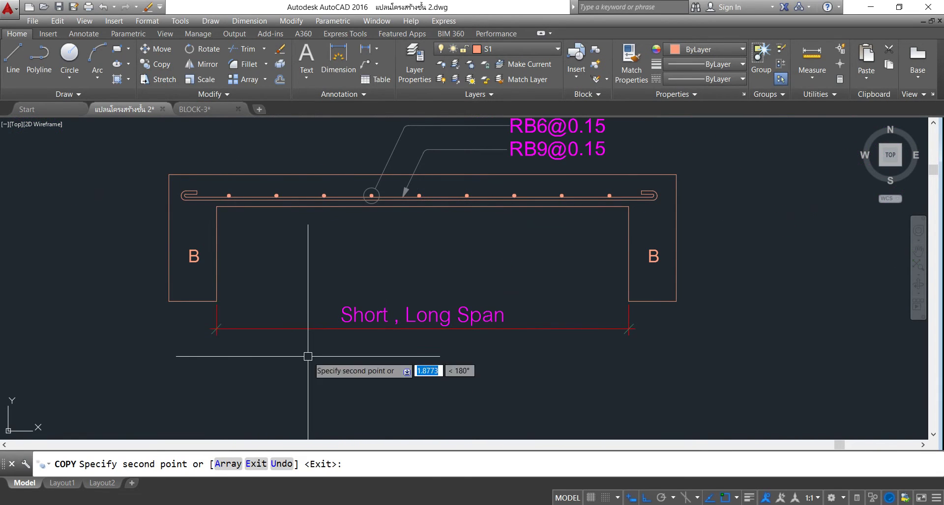
scroll(276, 317, down, 4)
key(Escape)
- Edit the copied dimension's label to read 'Short Span'
scroll(365, 300, up, 2)
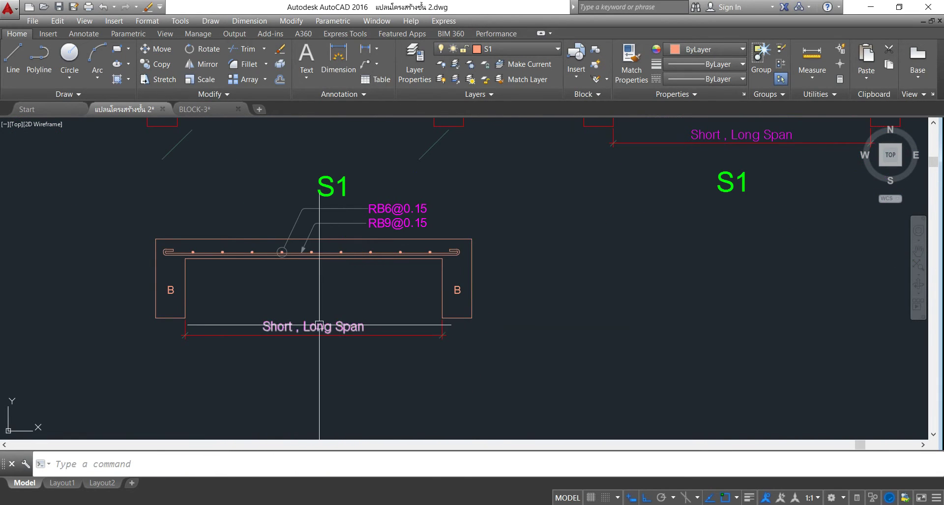
double_click(336, 332)
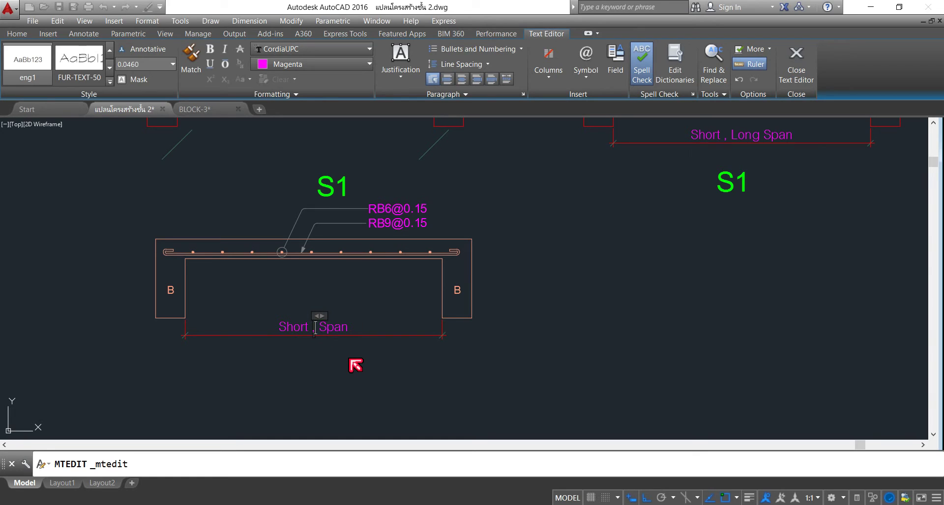
click(205, 416)
scroll(377, 326, down, 3)
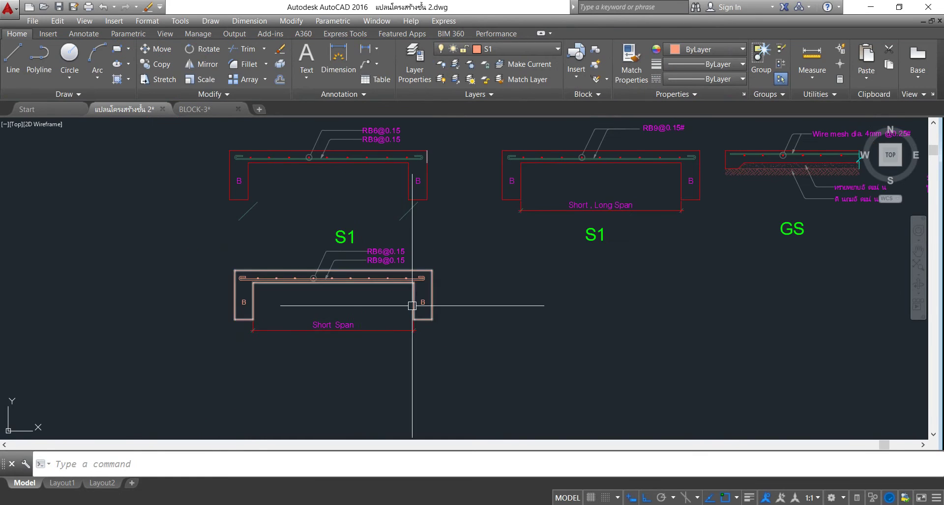
- Window-select the old upper-left S1 slab detail and delete it
scroll(411, 305, up, 1)
scroll(381, 267, down, 1)
middle_drag(279, 274, 294, 306)
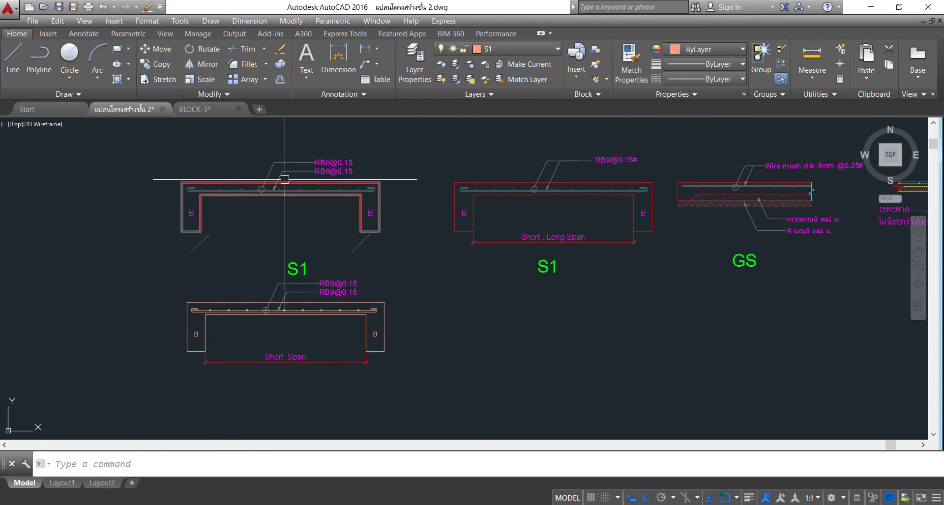
click(127, 127)
click(412, 253)
key(Delete)
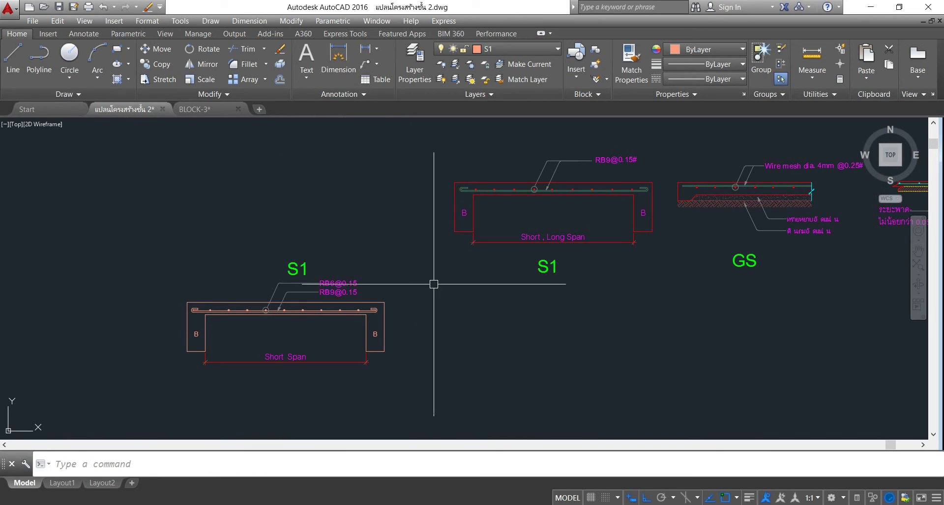
- Pan the view to show all the details, including PS
scroll(391, 317, up, 1)
scroll(579, 305, down, 3)
middle_drag(580, 305, 521, 295)
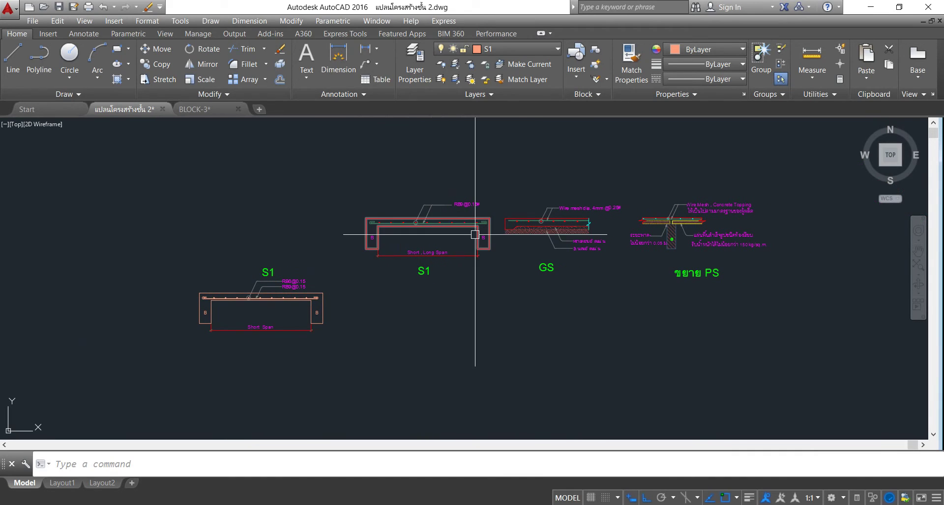
scroll(271, 323, up, 4)
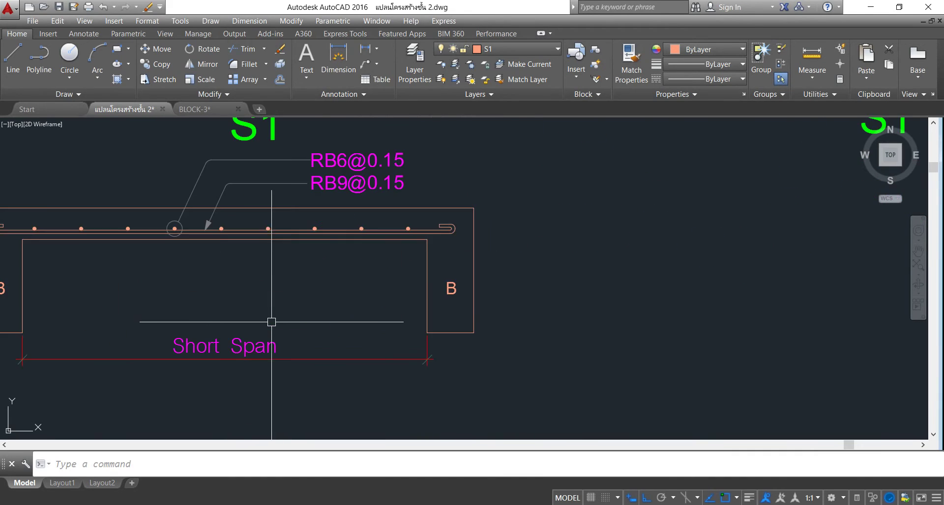
scroll(379, 301, down, 1)
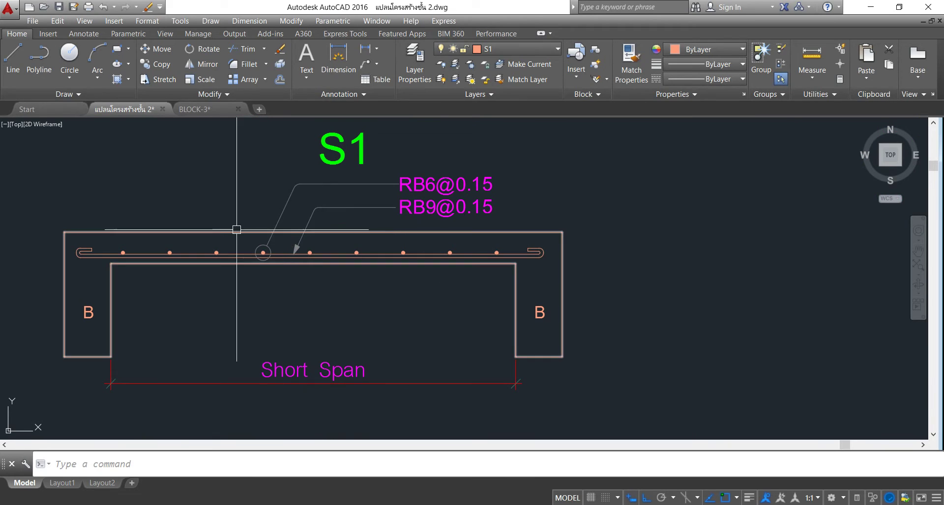
mouse_move(229, 249)
mouse_down()
mouse_move(257, 274)
mouse_move(283, 255)
mouse_up()
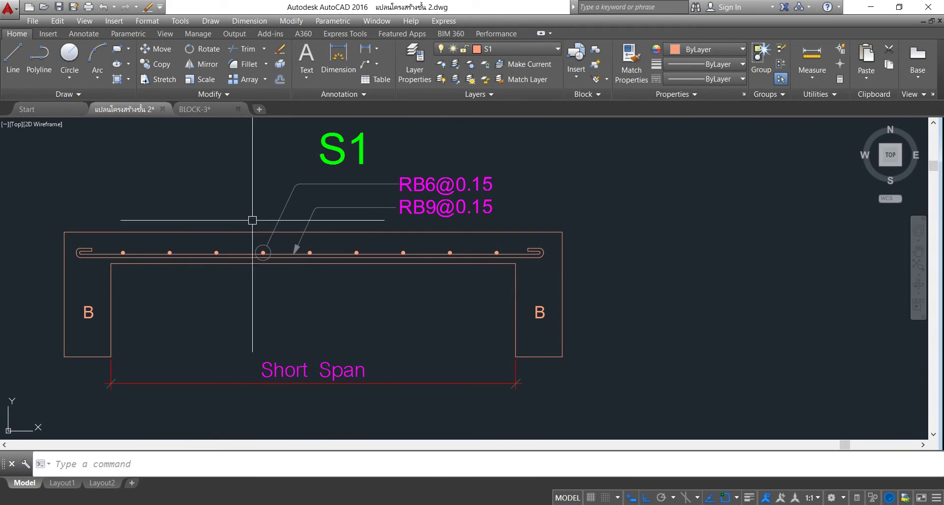
click(84, 34)
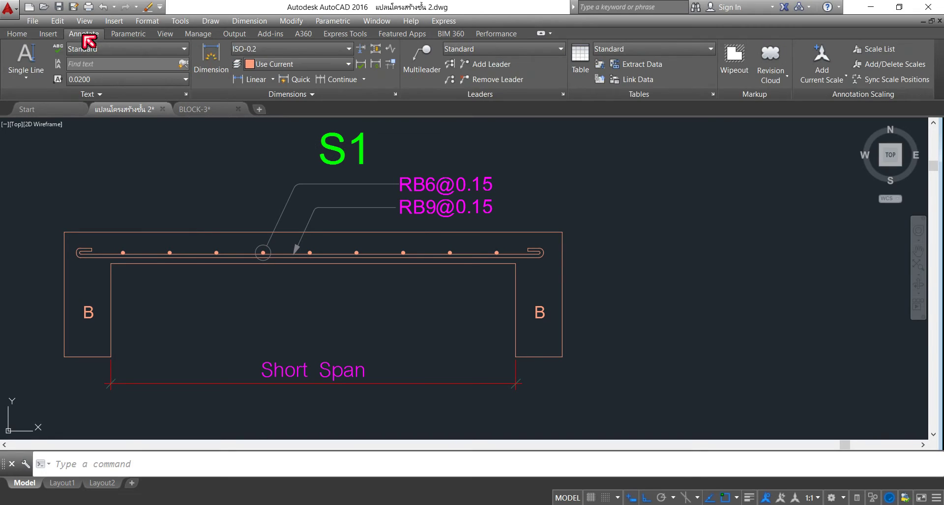
click(347, 48)
scroll(364, 165, up, 1)
scroll(365, 162, down, 1)
scroll(366, 160, down, 1)
scroll(368, 156, up, 1)
scroll(368, 155, up, 1)
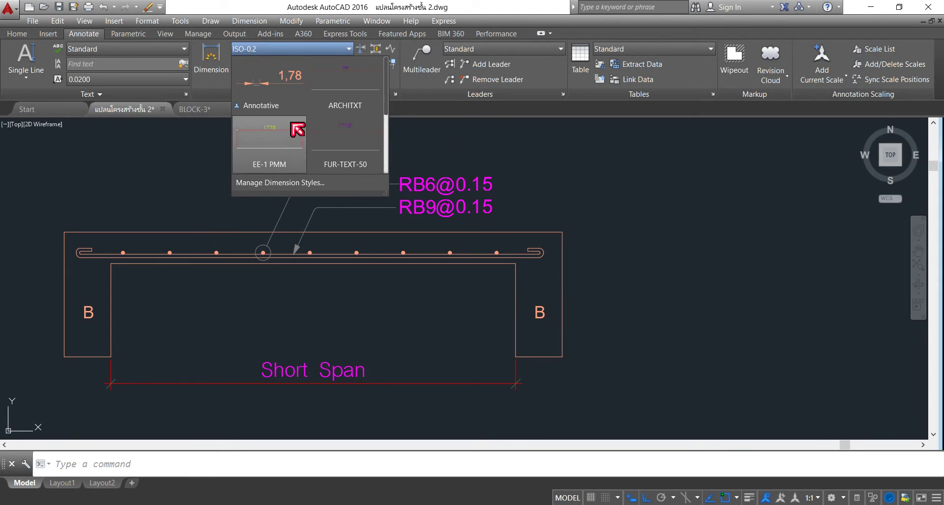
scroll(296, 129, down, 1)
scroll(296, 129, down, 1)
scroll(296, 128, up, 1)
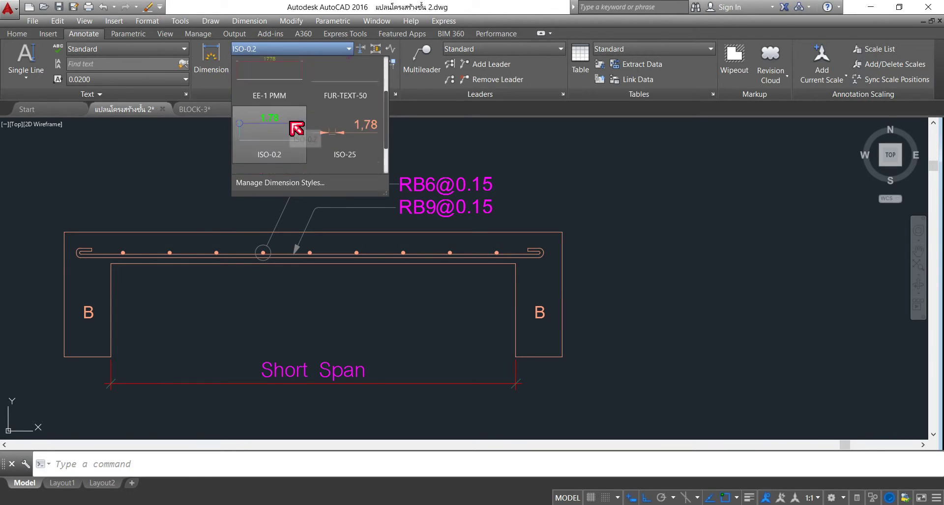
scroll(311, 146, down, 1)
scroll(378, 221, down, 3)
scroll(347, 196, up, 1)
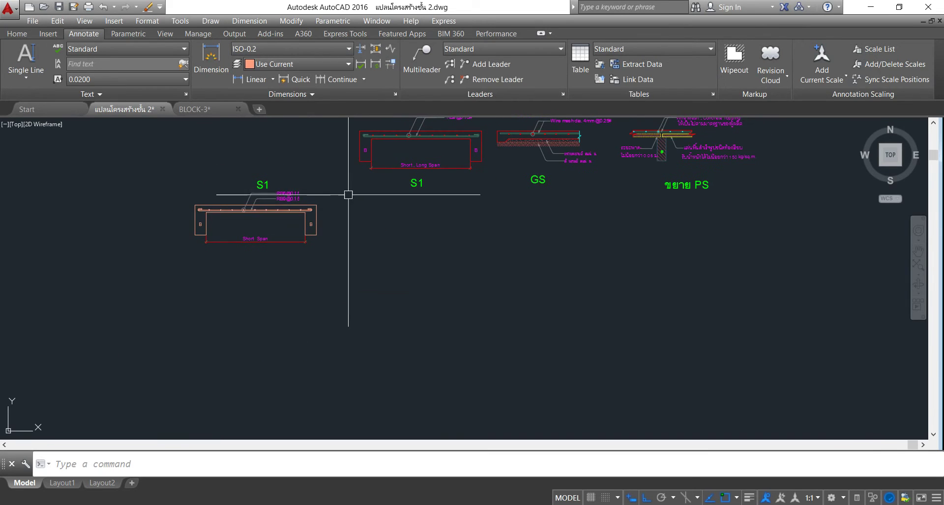
scroll(226, 299, down, 1)
scroll(272, 237, down, 1)
scroll(205, 194, up, 1)
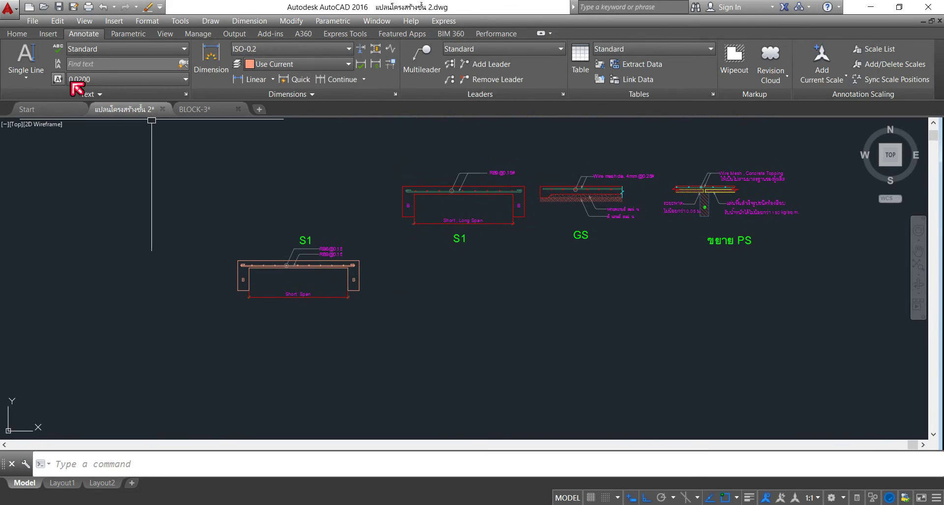
- Move the new S1 detail up level with the S1, GS and PS details
click(17, 34)
click(147, 47)
click(185, 202)
click(421, 343)
key(Escape)
click(189, 217)
click(358, 350)
click(153, 49)
click(103, 283)
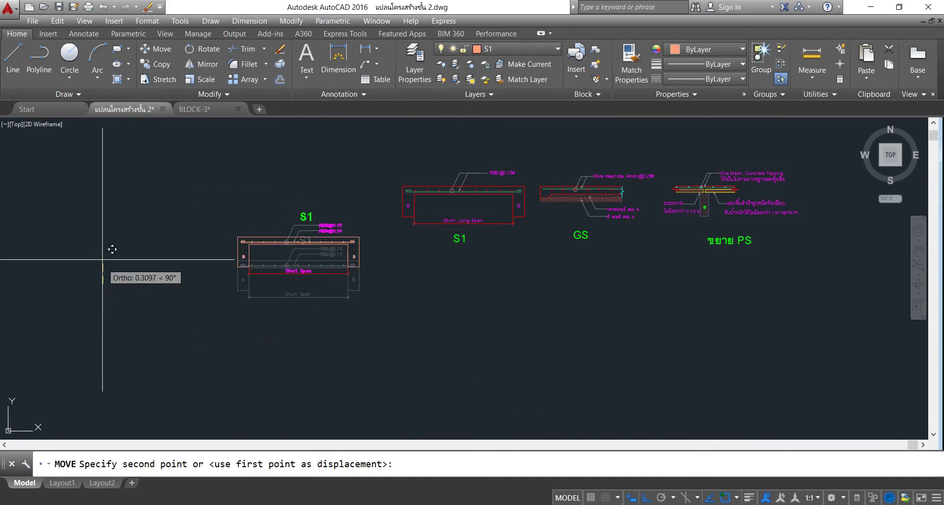
click(102, 209)
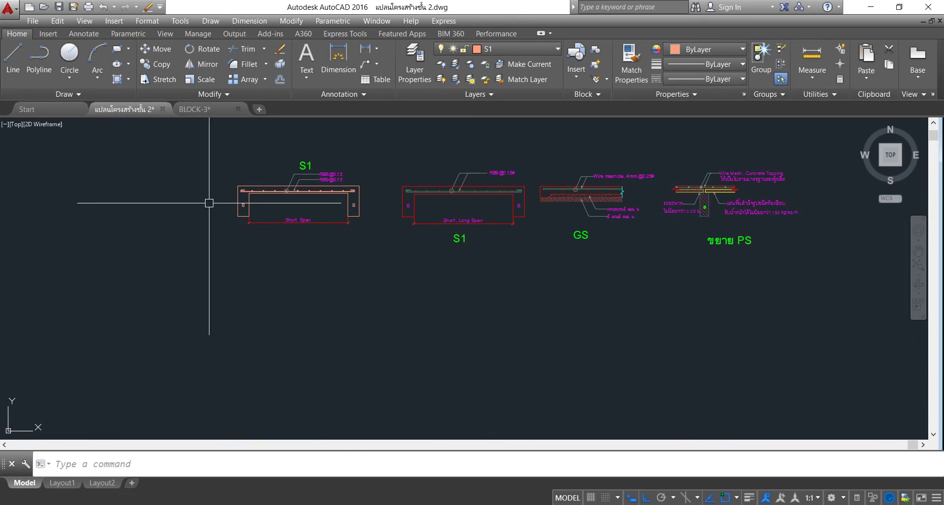
- Pan across the drawing to check the aligned row of details
middle_drag(230, 203, 184, 248)
middle_drag(511, 265, 449, 257)
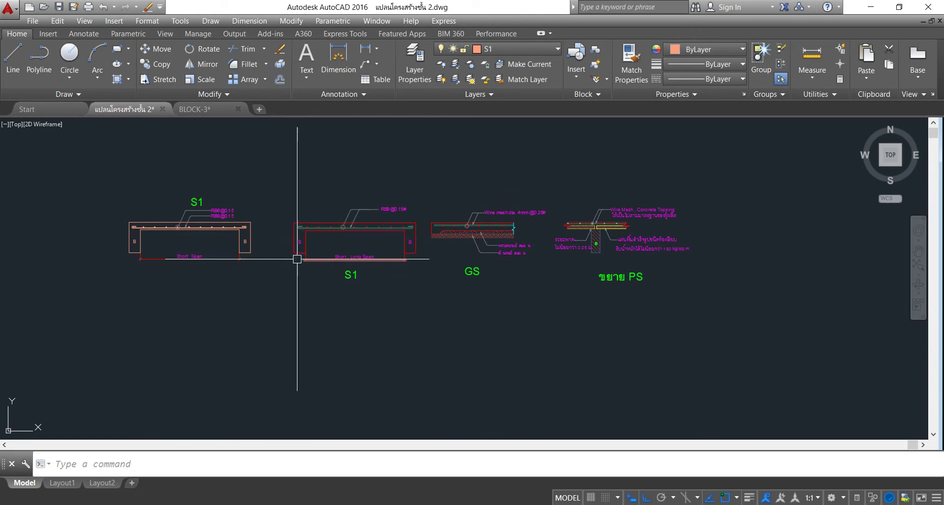
scroll(251, 237, up, 4)
scroll(250, 237, down, 4)
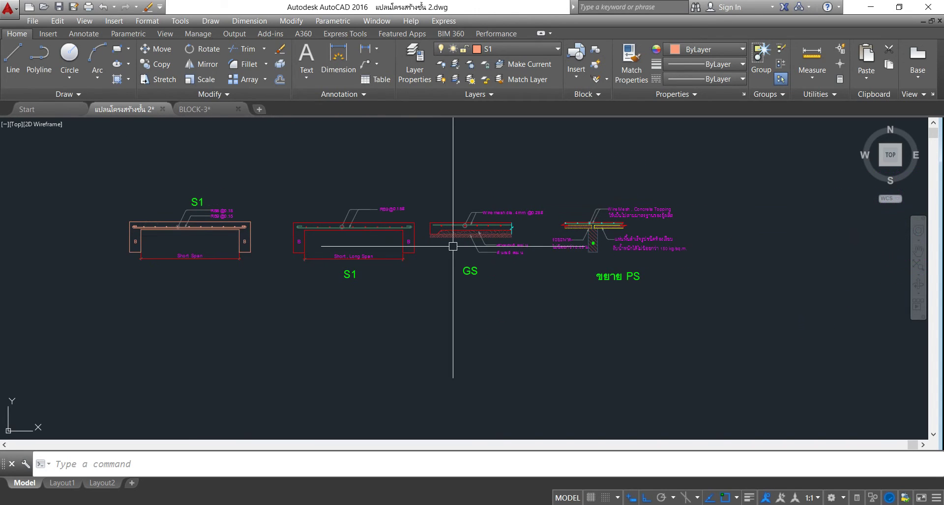
middle_drag(517, 264, 479, 245)
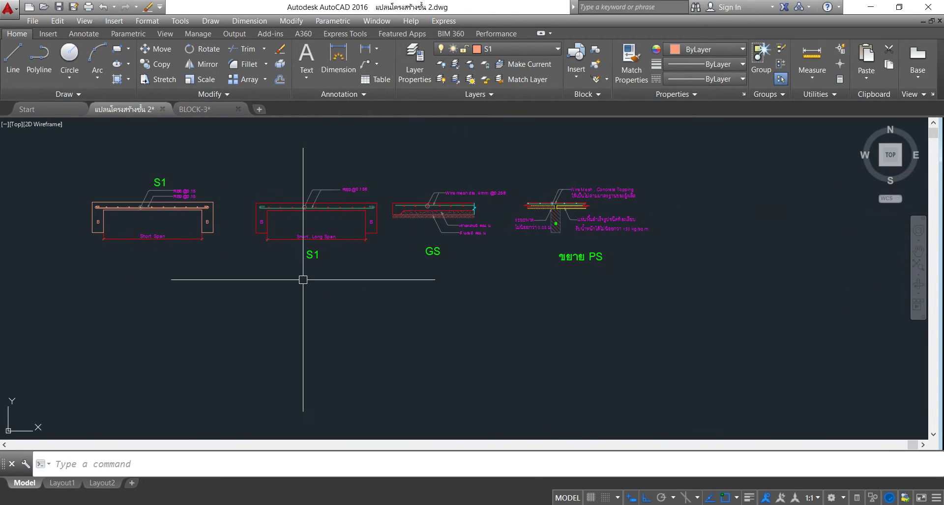
middle_drag(343, 245, 392, 256)
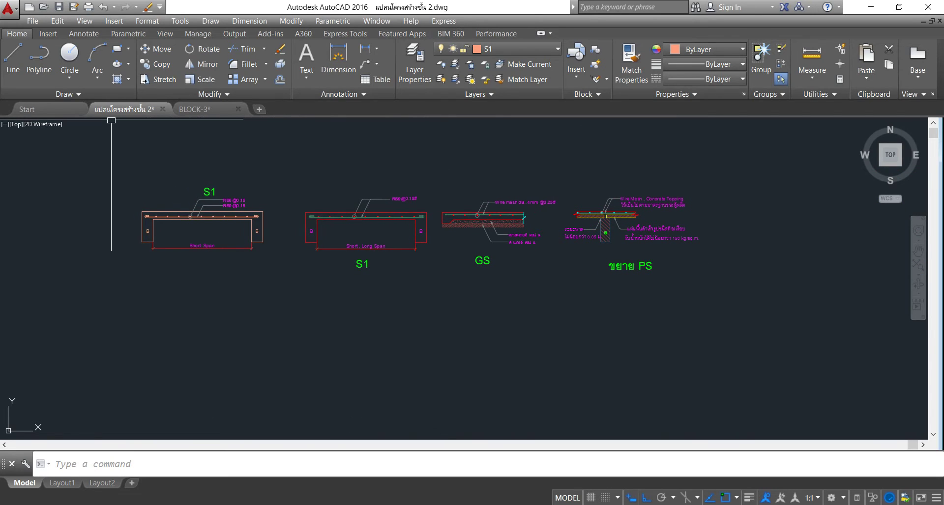
click(152, 66)
scroll(361, 266, up, 2)
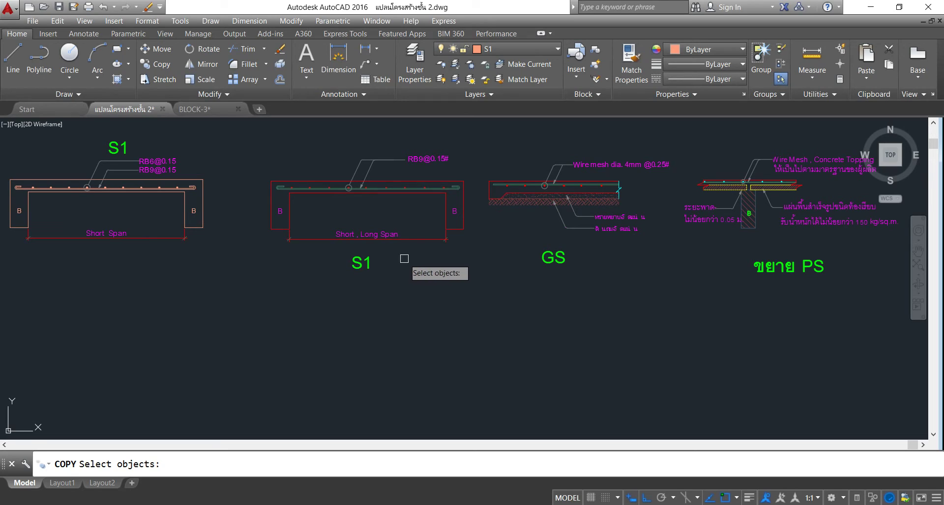
- Cancel COPY and open the S1 title under the Short, Long Span detail in TEXTEDIT
key(Escape)
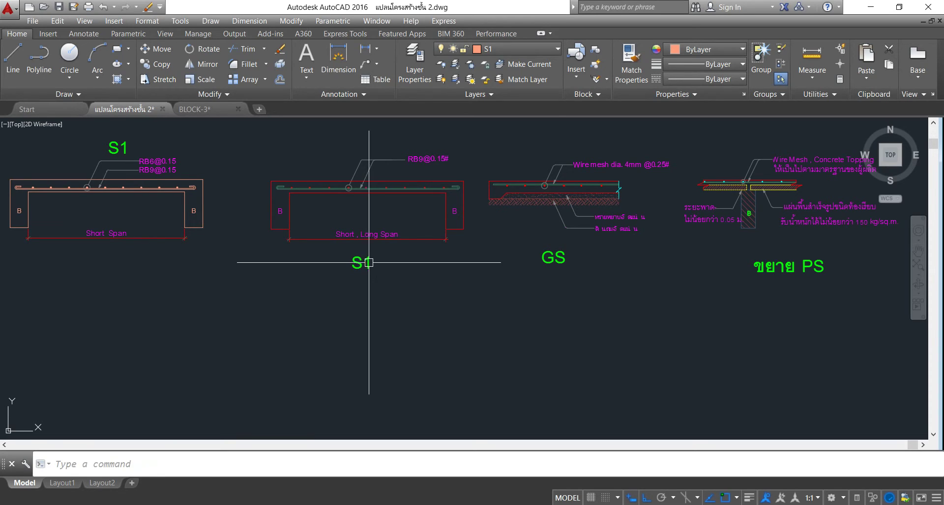
double_click(352, 267)
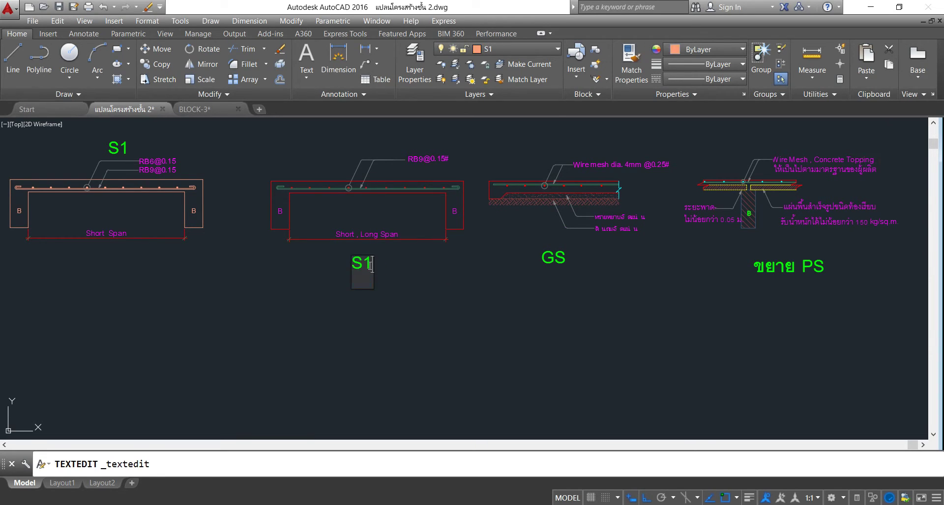
text(2)
key(Escape)
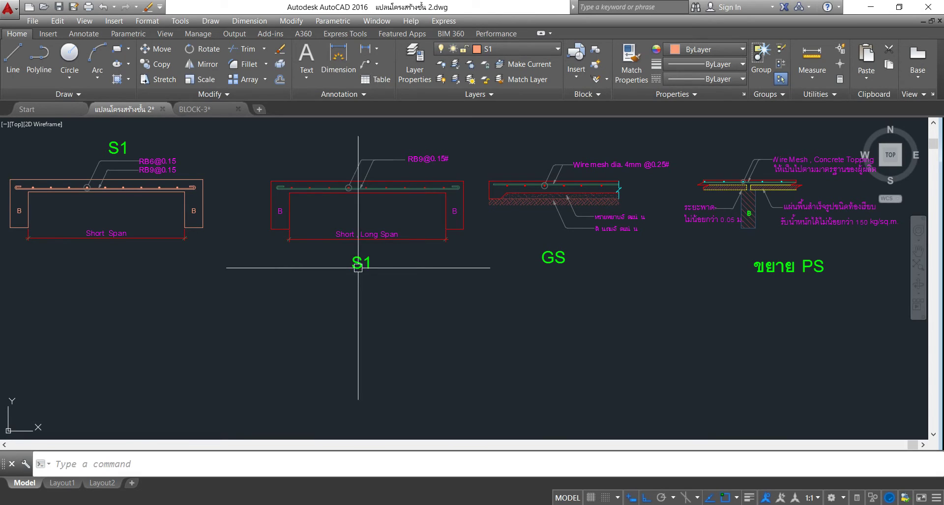
double_click(362, 269)
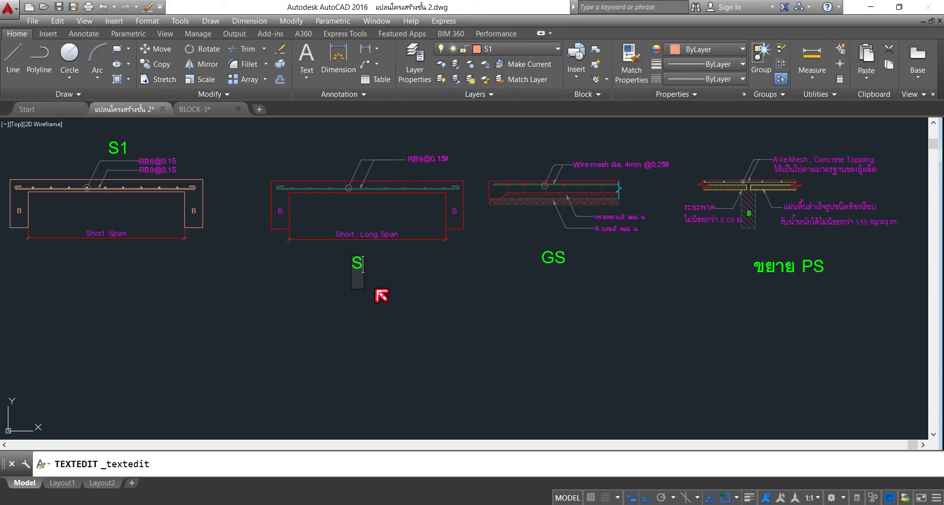
text(2)
- Copy the S2 caption to beneath the S1 slab detail
click(376, 290)
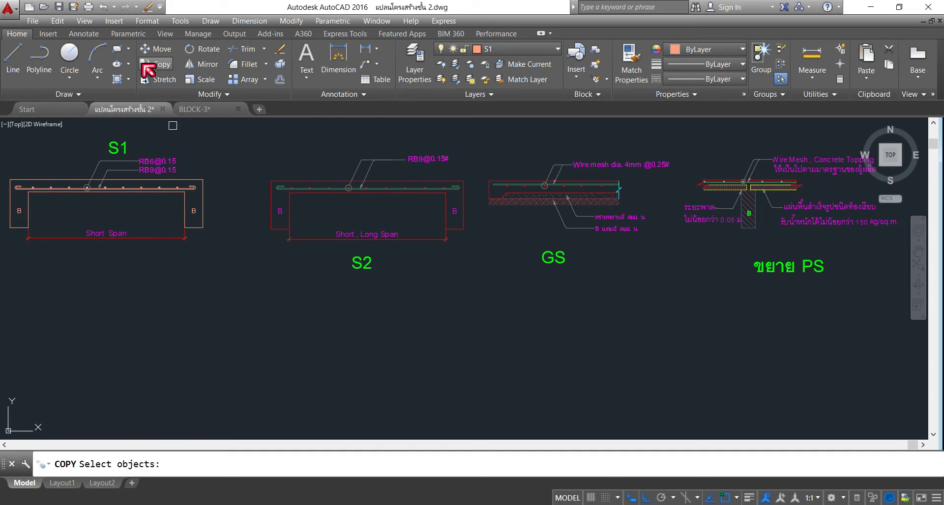
click(382, 253)
click(320, 284)
key(Return)
click(426, 342)
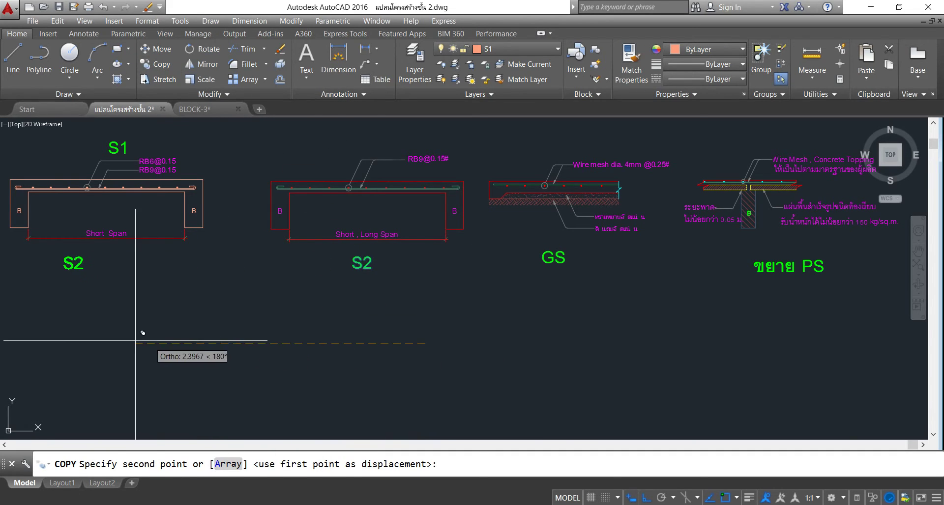
click(142, 339)
- Edit the copied caption's text from S2 to S1
scroll(80, 316, up, 3)
middle_drag(116, 275, 152, 278)
click(184, 265)
double_click(211, 262)
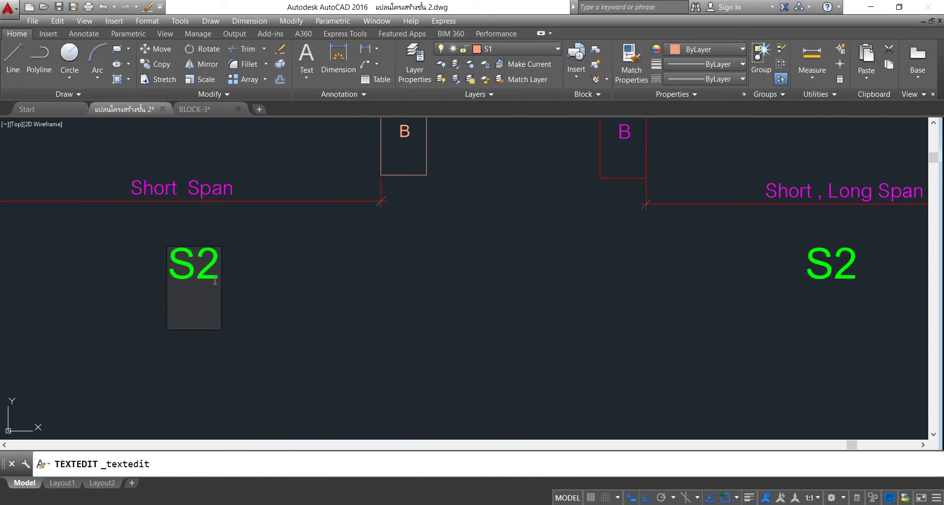
key(BackSpace)
text(1)
key(Return)
key(Return)
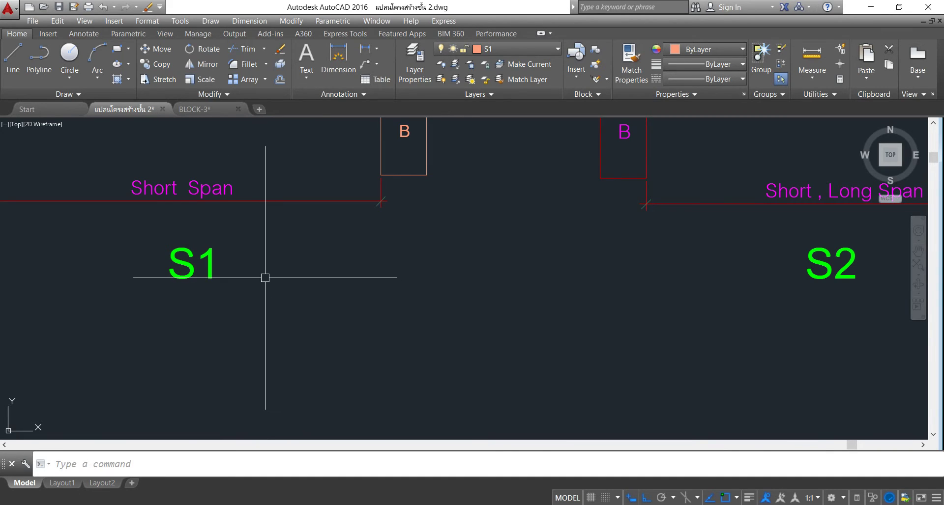
scroll(264, 278, down, 5)
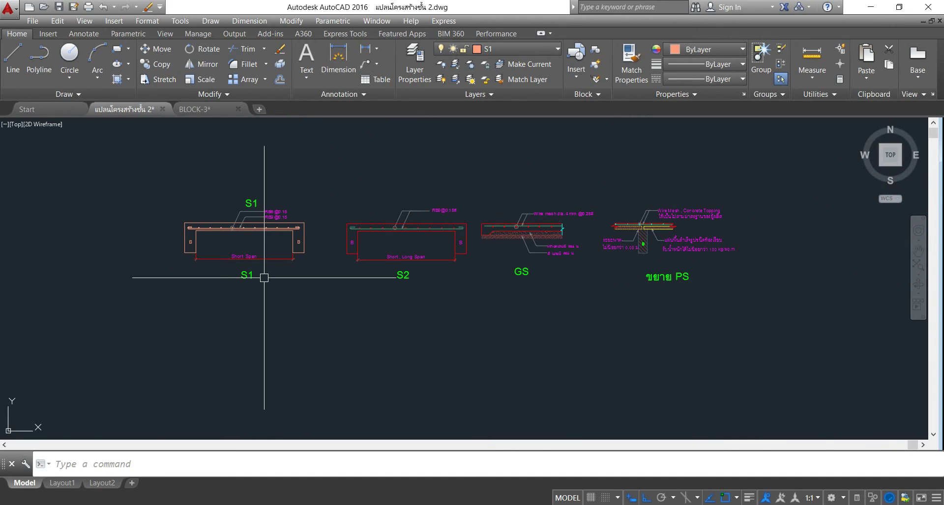
scroll(262, 256, down, 3)
scroll(307, 218, up, 3)
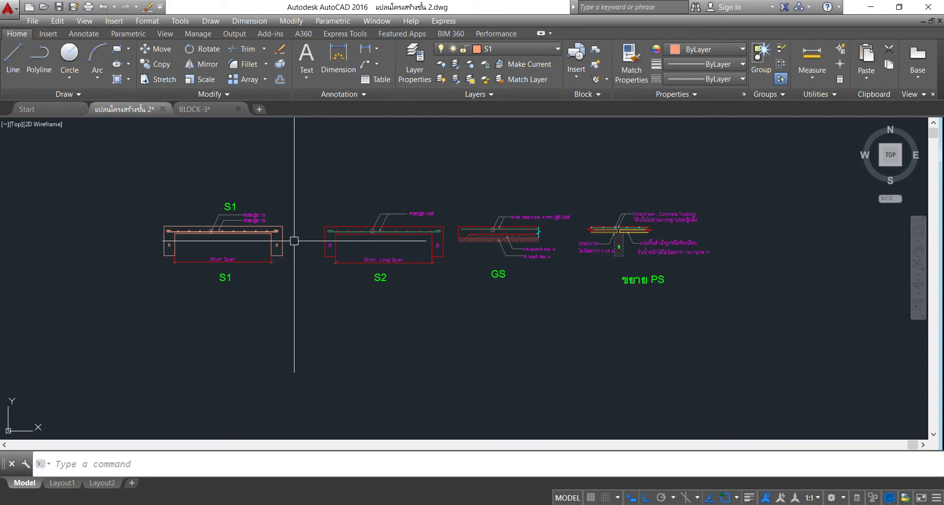
- Switch to the BLOCK-3 drawing and zoom around its scale-frame rows
click(194, 110)
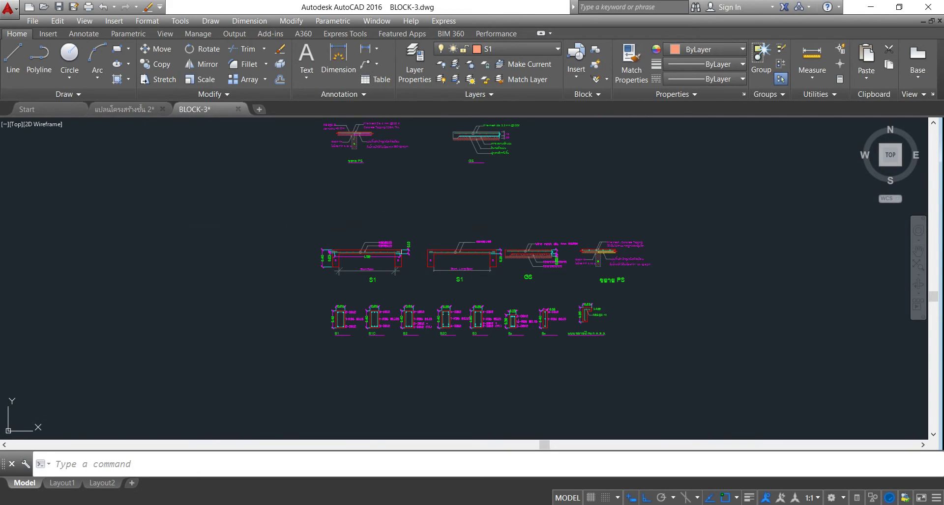
scroll(347, 216, down, 3)
scroll(347, 216, down, 3)
scroll(222, 187, up, 2)
scroll(222, 187, up, 5)
scroll(238, 216, up, 3)
scroll(280, 227, up, 2)
scroll(252, 231, down, 2)
scroll(259, 213, down, 2)
scroll(170, 205, down, 3)
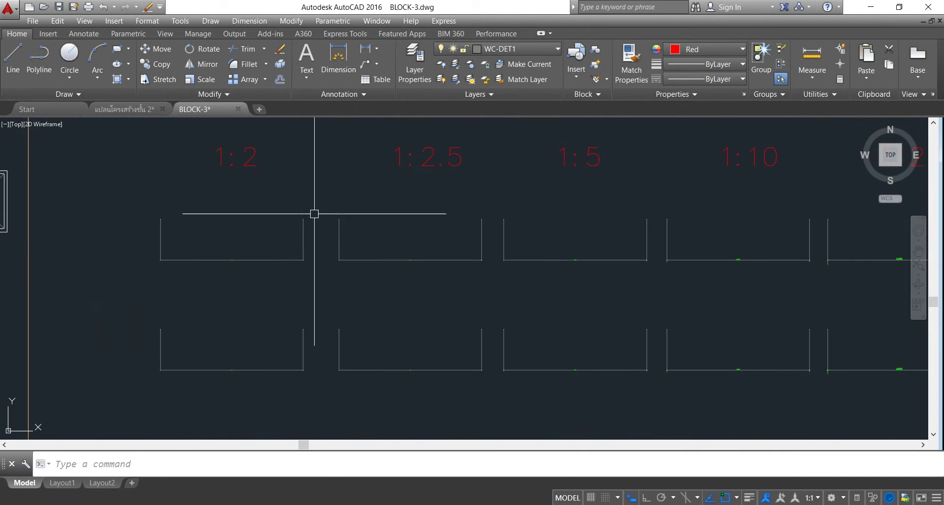
scroll(441, 268, up, 5)
scroll(217, 197, up, 1)
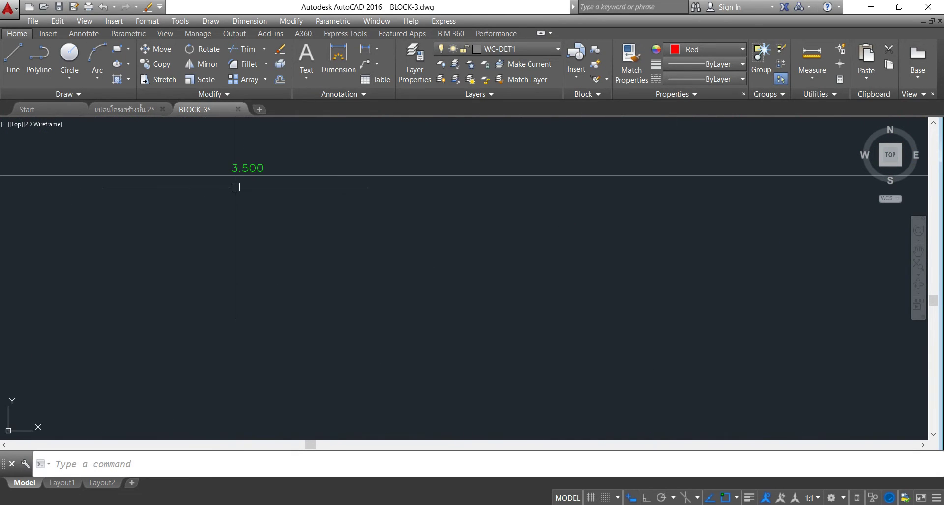
scroll(329, 213, down, 3)
scroll(314, 201, up, 3)
scroll(171, 285, up, 1)
scroll(189, 291, down, 2)
scroll(379, 306, down, 3)
scroll(421, 270, up, 5)
scroll(400, 265, down, 4)
scroll(432, 272, down, 1)
scroll(431, 276, up, 2)
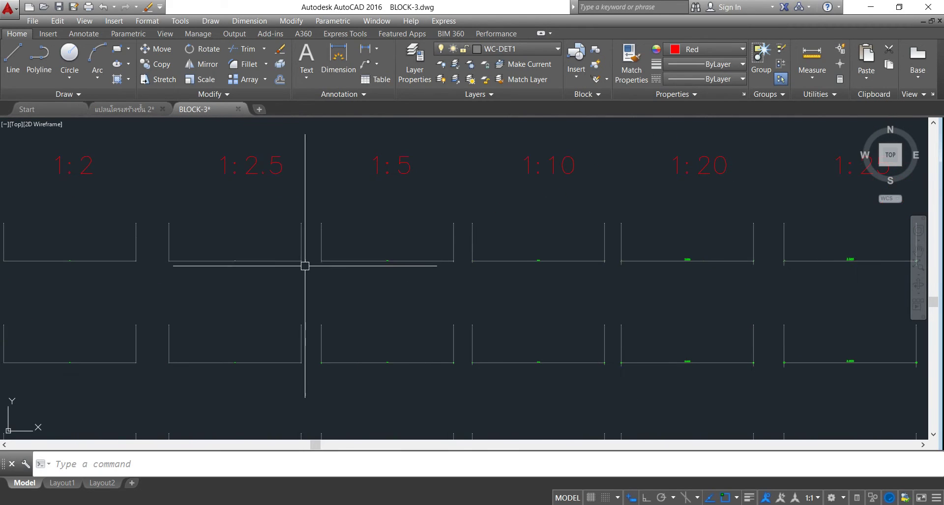
- Select the 1:2 and 1:2.5 U-shaped frames, then return to the floor 2 structure drawing
middle_drag(350, 268, 390, 201)
click(538, 183)
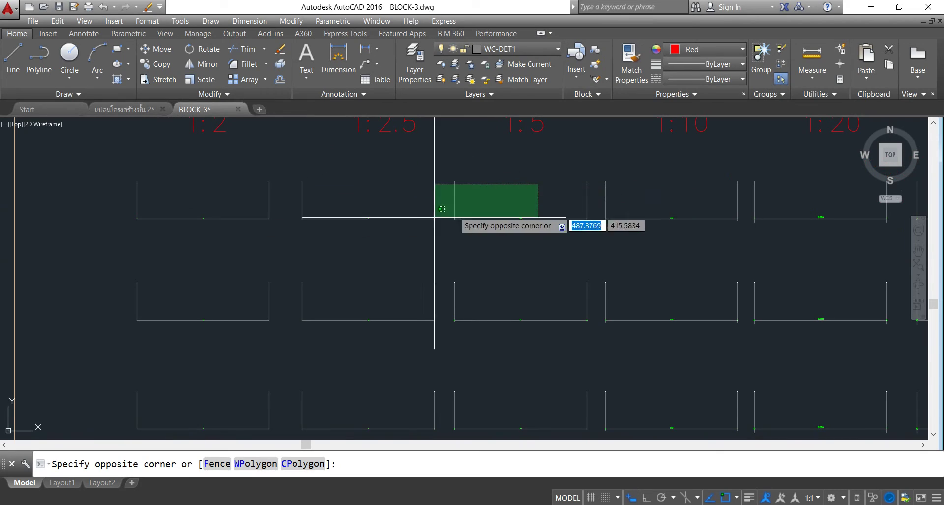
key(Escape)
scroll(502, 183, down, 3)
scroll(549, 219, down, 2)
middle_drag(549, 218, 457, 168)
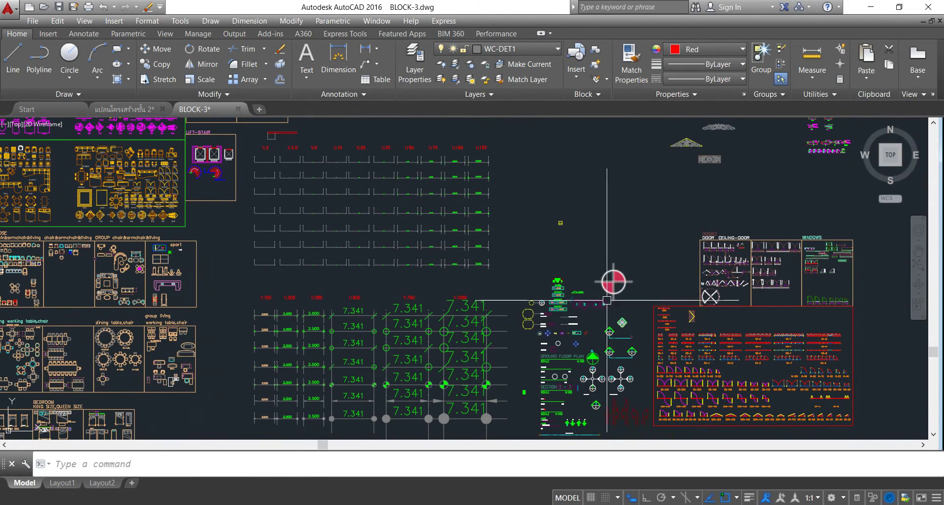
mouse_move(638, 329)
middle_down()
mouse_move(532, 362)
mouse_move(326, 388)
middle_up()
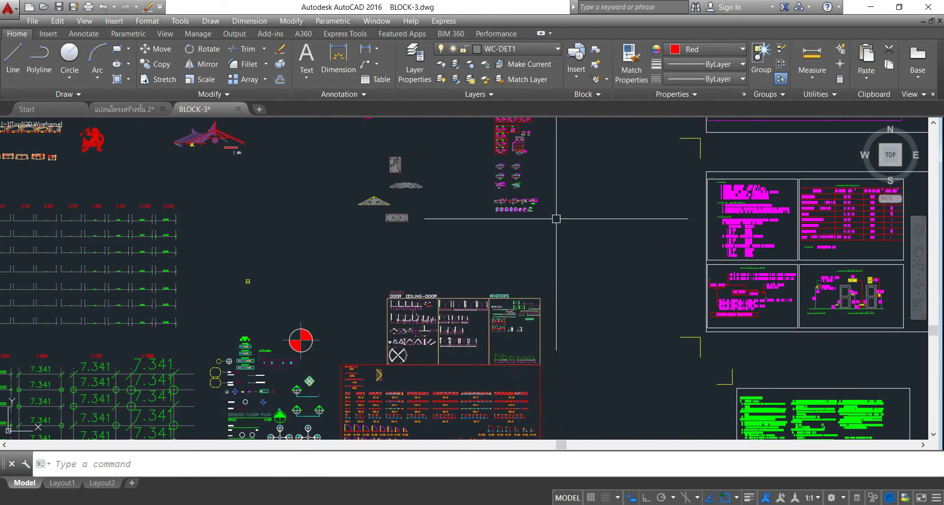
middle_drag(388, 213, 756, 216)
scroll(344, 221, up, 6)
drag(480, 208, 267, 251)
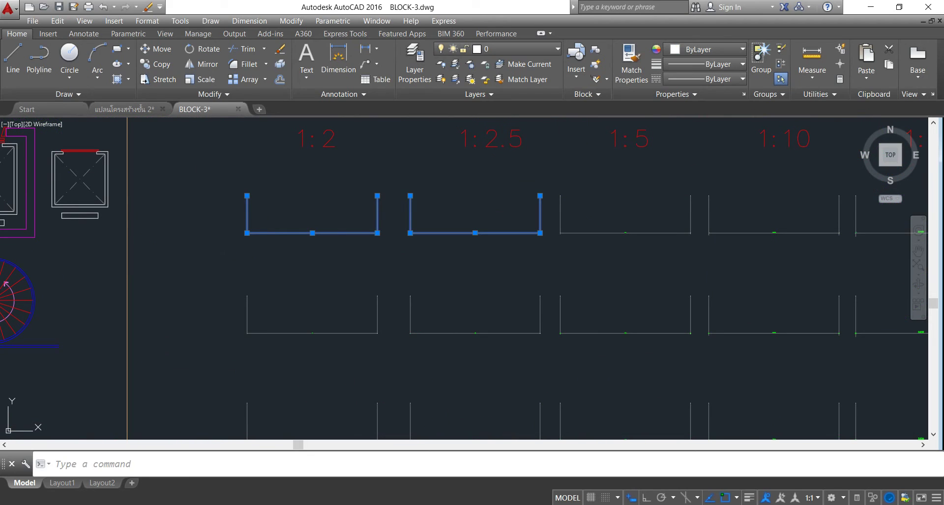
click(131, 110)
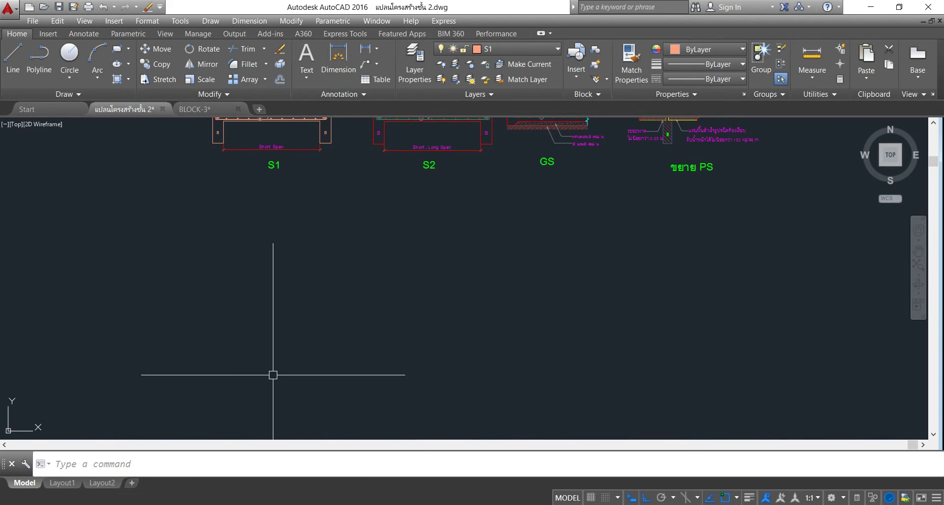
- Paste the copied scale frames at the right end of the S1 slab detail
key(ctrl+v)
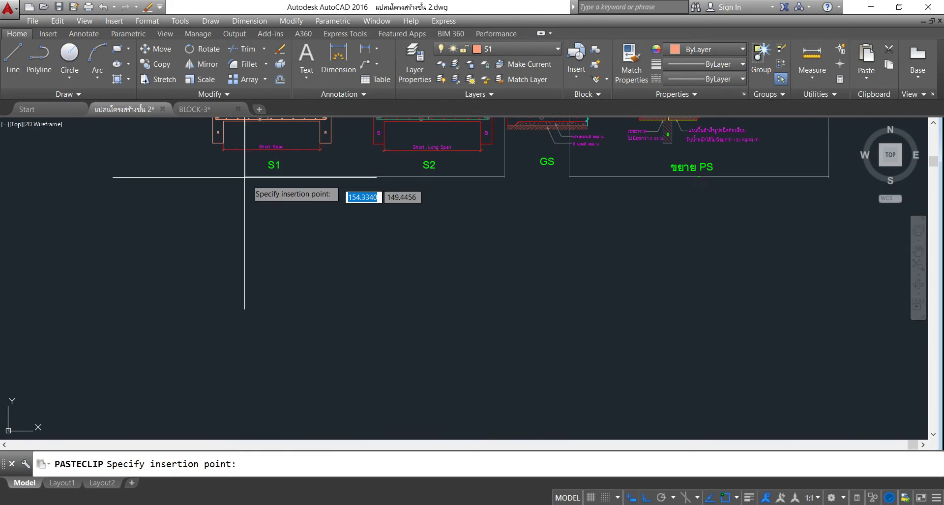
scroll(256, 177, up, 4)
mouse_move(258, 147)
middle_down()
mouse_move(195, 264)
mouse_move(98, 323)
middle_up()
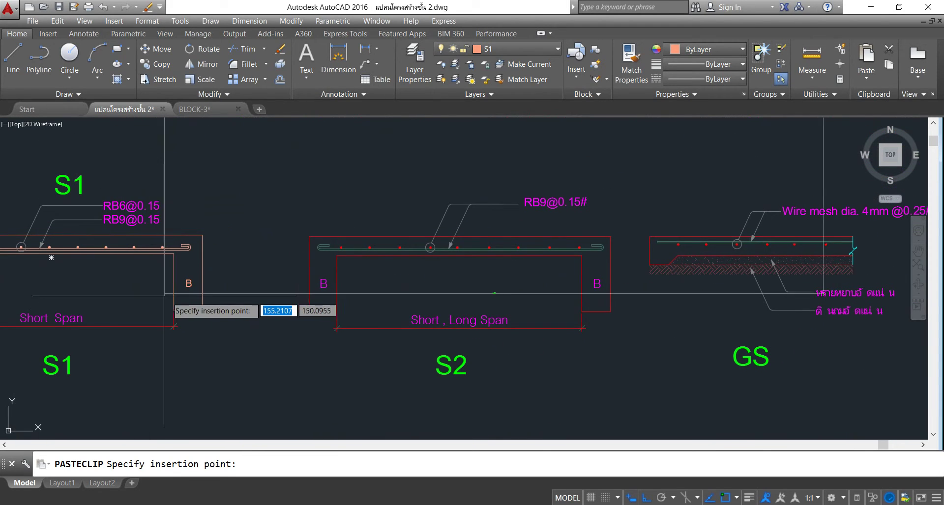
scroll(99, 315, up, 3)
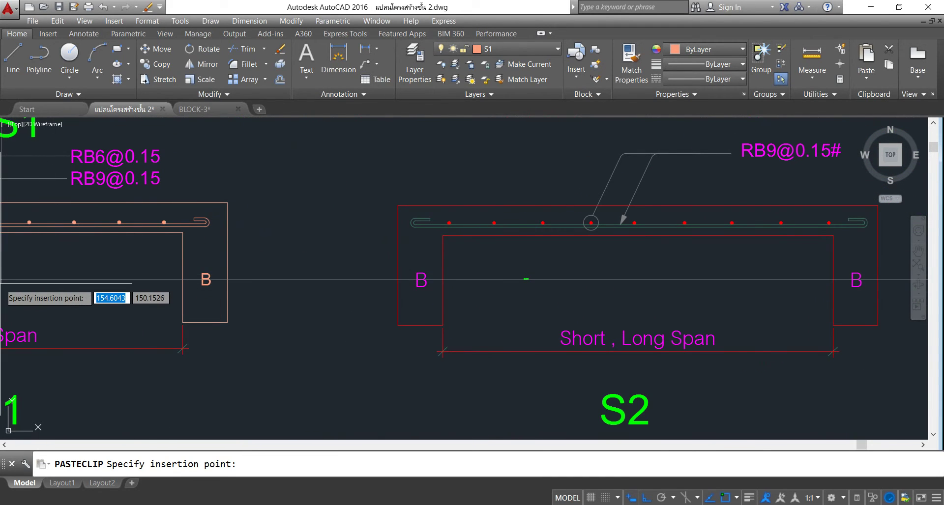
click(204, 280)
scroll(206, 246, down, 5)
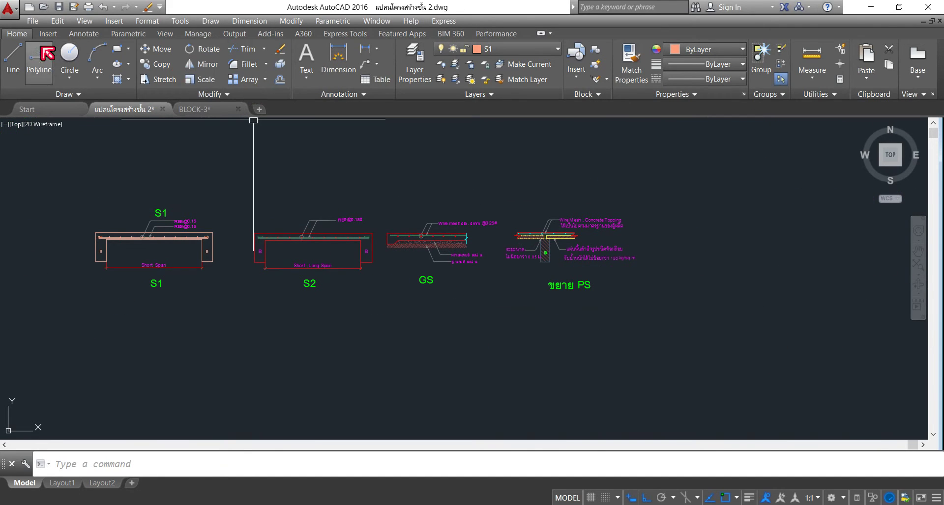
- Review the Annotate dimension style list unchanged, then go back to BLOCK-3
click(84, 34)
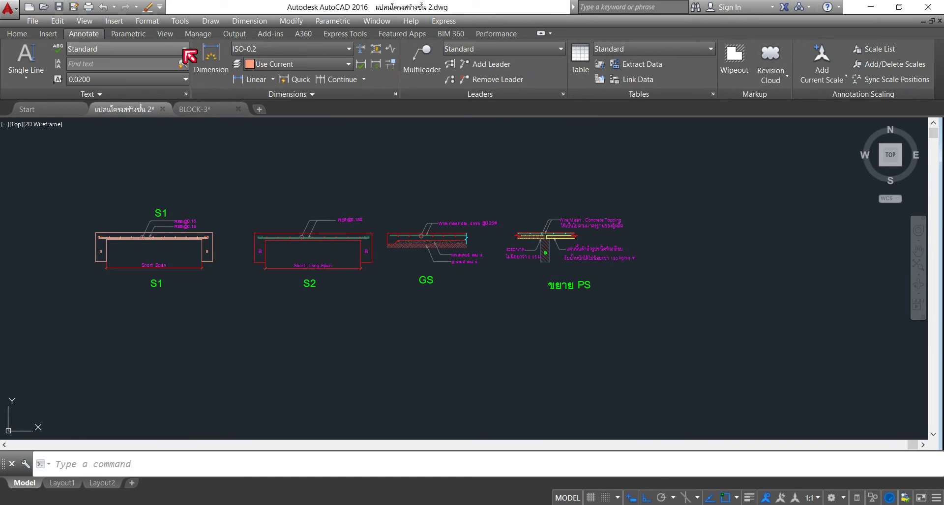
click(347, 49)
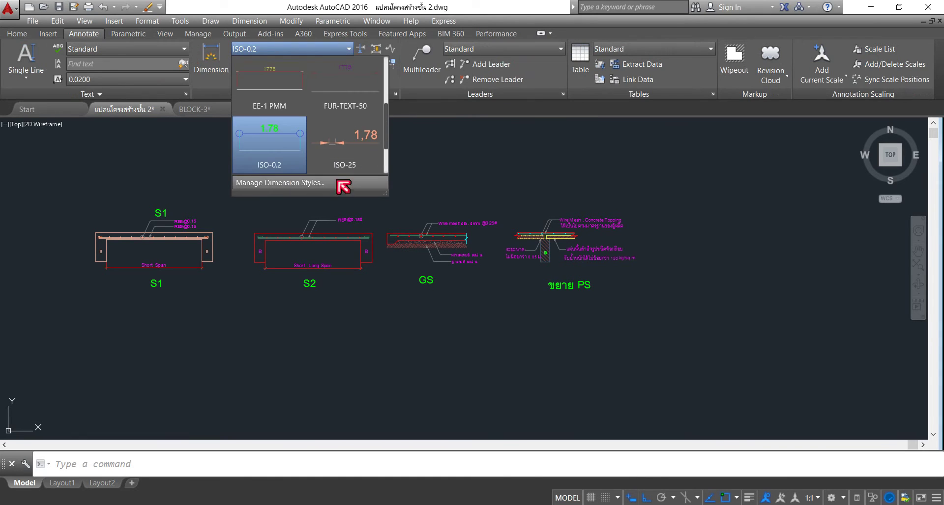
scroll(344, 157, up, 2)
scroll(363, 158, up, 2)
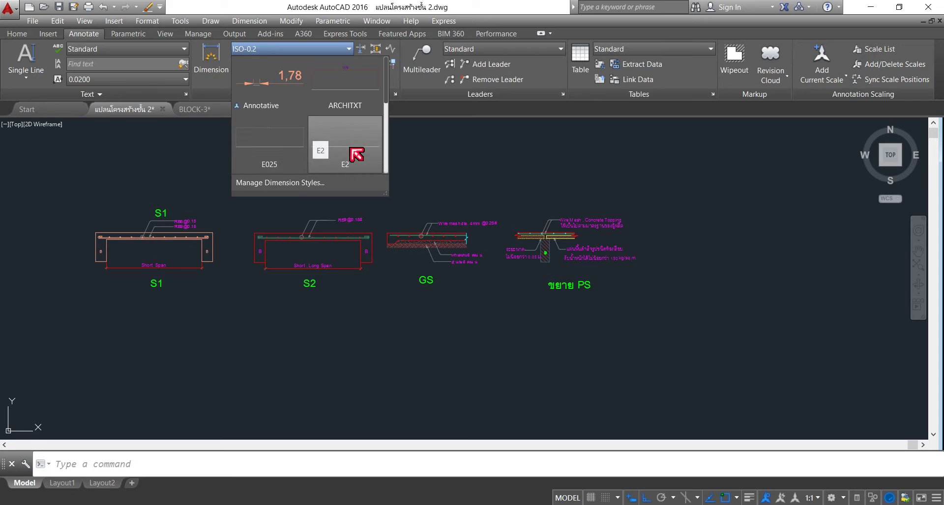
click(449, 151)
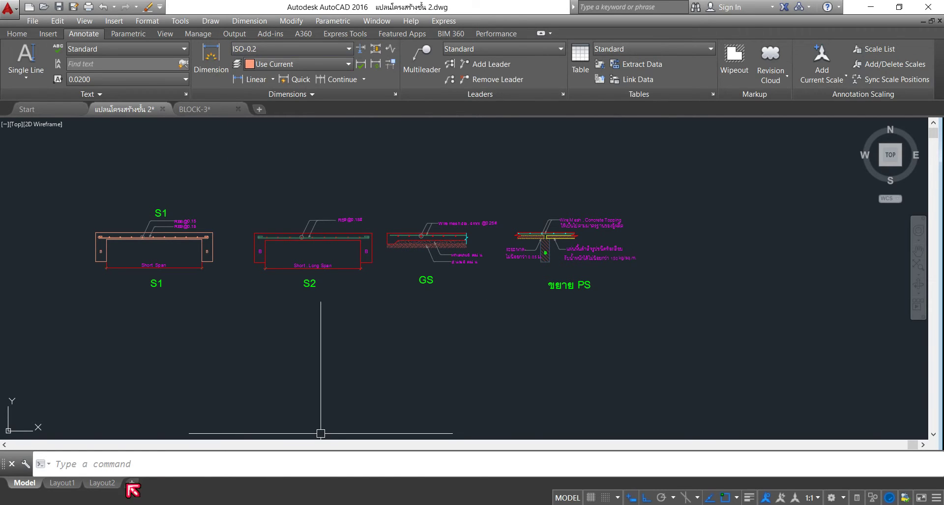
click(223, 110)
- Window-select the two upper 3.500 dimensions in BLOCK-3
scroll(574, 225, up, 1)
scroll(415, 249, down, 1)
scroll(501, 224, up, 3)
scroll(492, 232, up, 1)
scroll(438, 267, down, 2)
scroll(461, 260, up, 2)
scroll(430, 242, up, 2)
scroll(406, 241, down, 2)
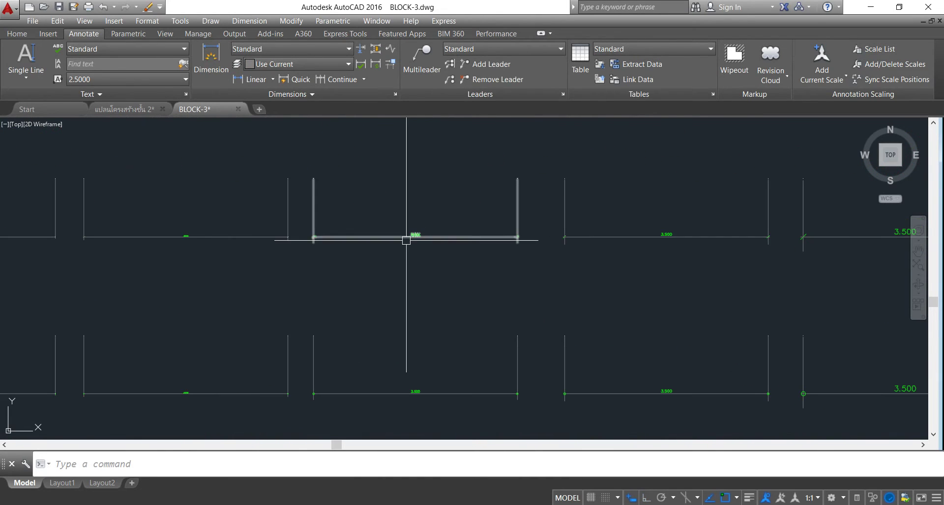
click(632, 206)
click(382, 288)
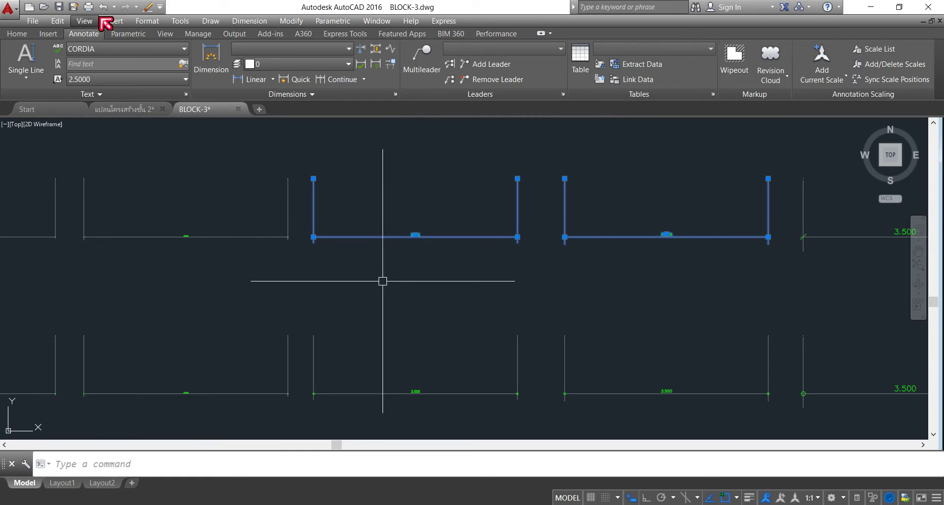
- Paste the 3.500 dimensions beneath the slab details in the floor 2 drawing
click(127, 115)
scroll(354, 300, down, 2)
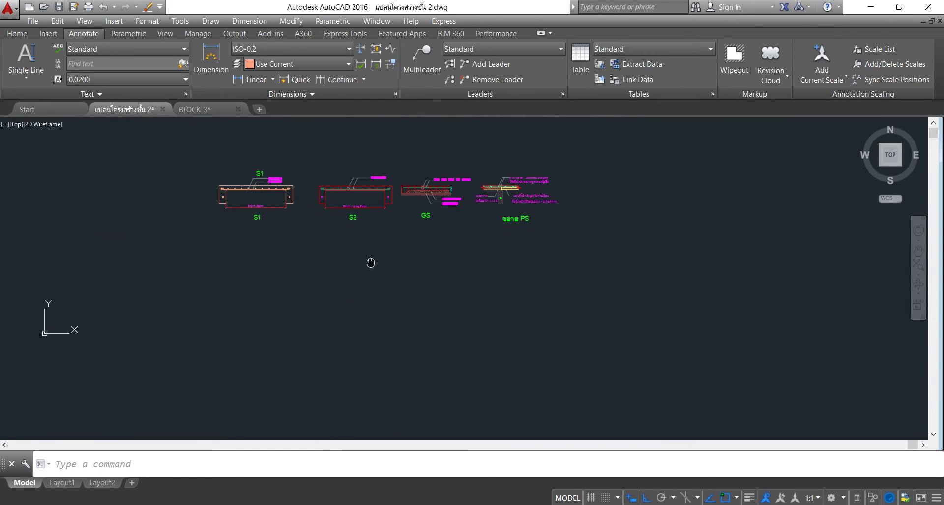
scroll(351, 262, up, 3)
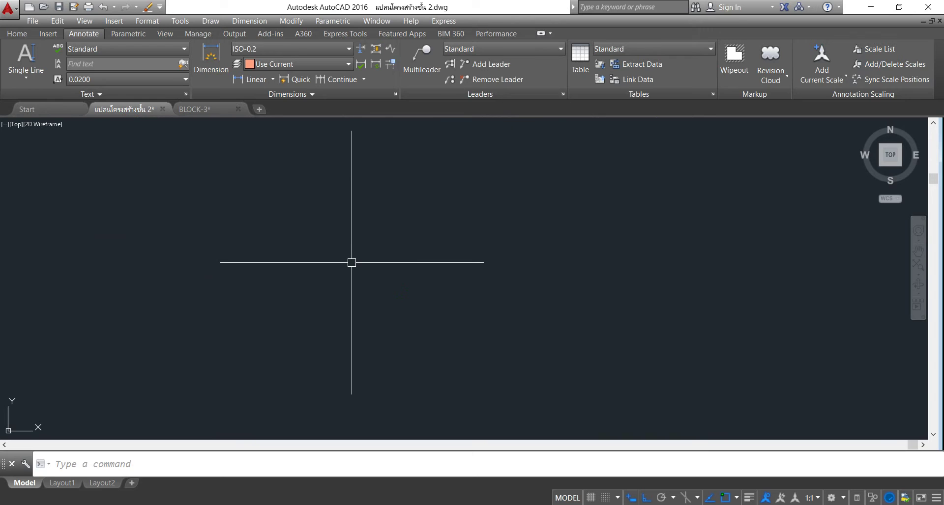
key(ctrl+v)
scroll(305, 246, down, 3)
scroll(213, 187, up, 2)
scroll(211, 199, up, 1)
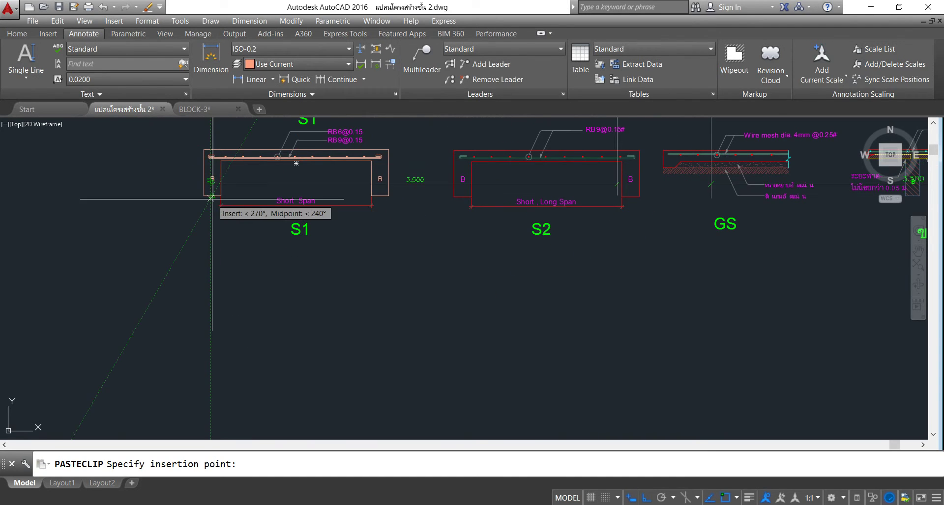
middle_drag(198, 295, 182, 256)
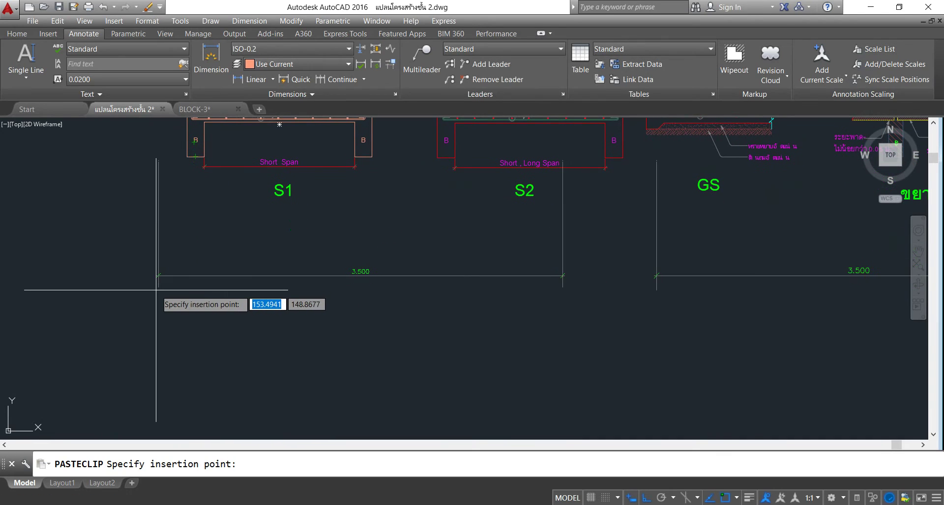
click(153, 249)
scroll(371, 305, down, 3)
middle_drag(504, 289, 463, 267)
scroll(442, 260, up, 5)
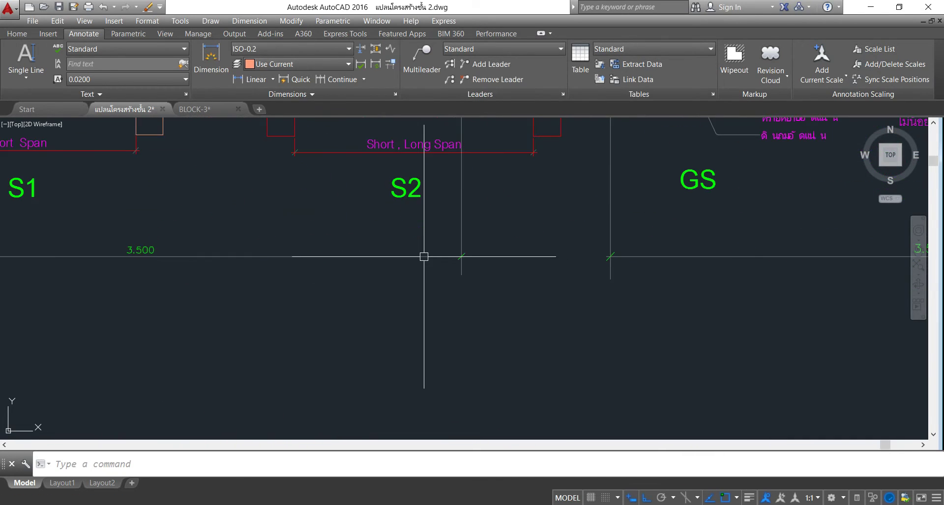
- Check the 3.500 dimension under S1, clear the selection, and pan to all four sections
click(337, 257)
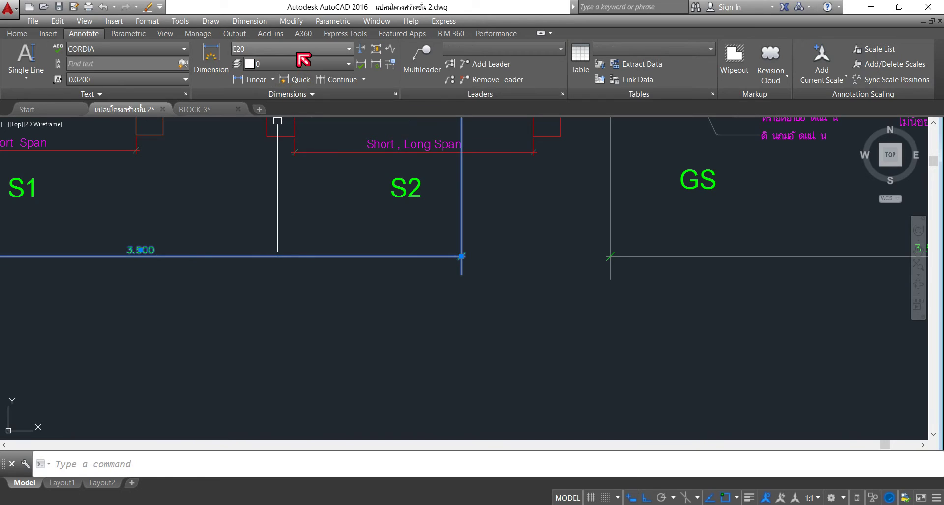
key(Escape)
scroll(195, 226, down, 4)
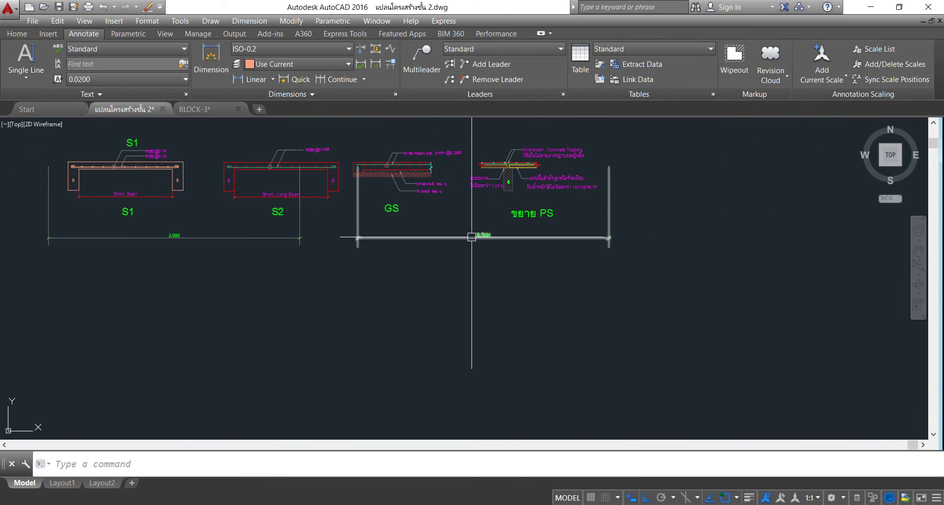
key(Escape)
middle_drag(289, 311, 497, 324)
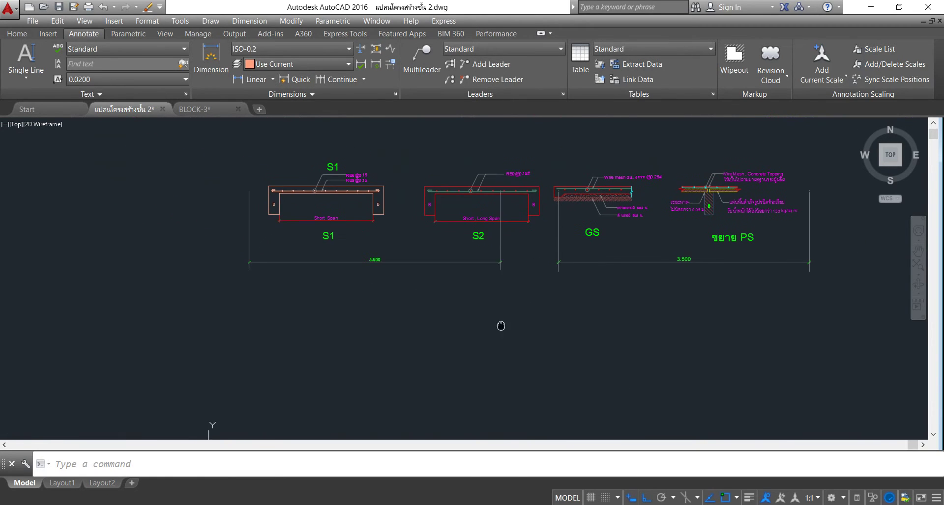
- Select the 1:5 and 1:10 sample dimensions in the BLOCK-3 drawing
click(194, 109)
scroll(414, 286, down, 2)
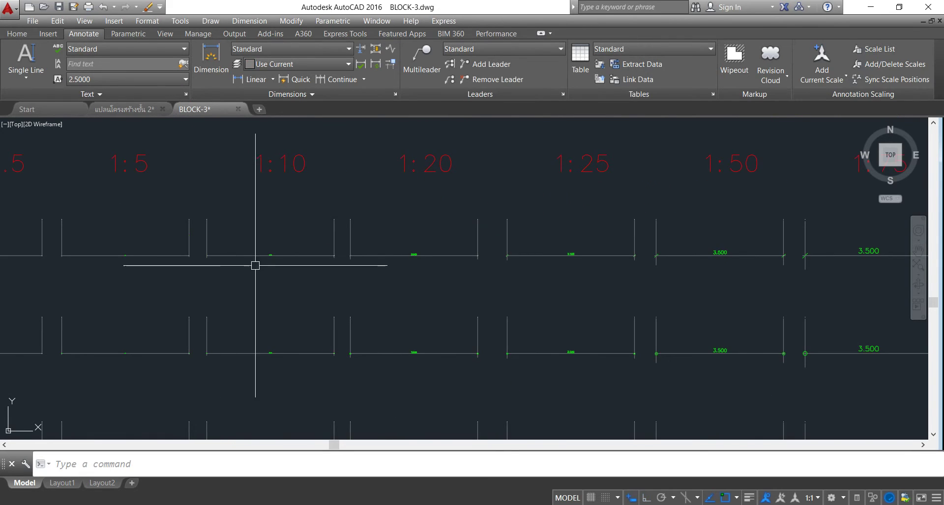
middle_drag(255, 266, 349, 259)
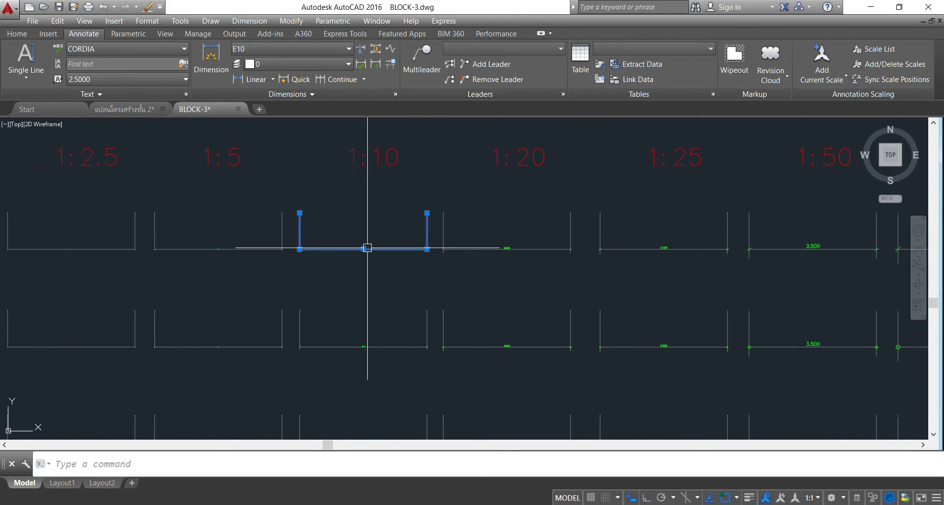
click(496, 250)
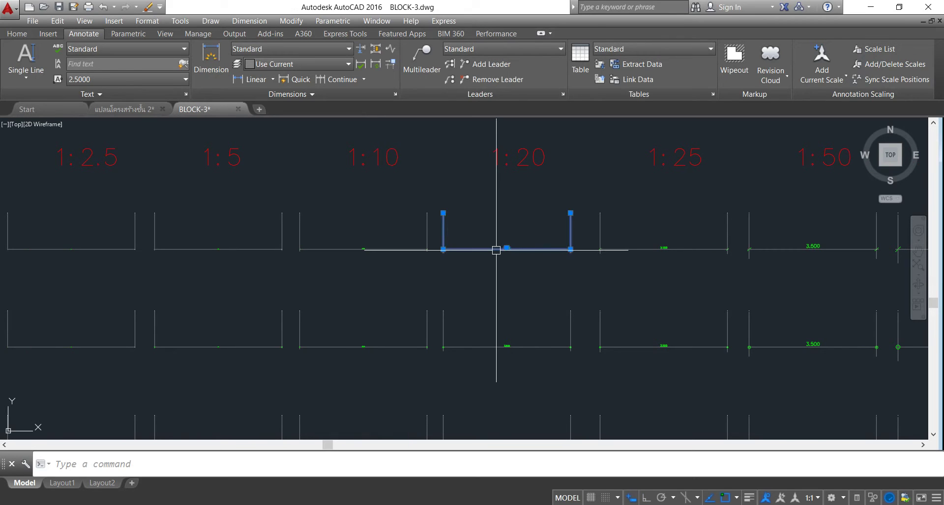
key(Escape)
middle_drag(348, 283, 421, 282)
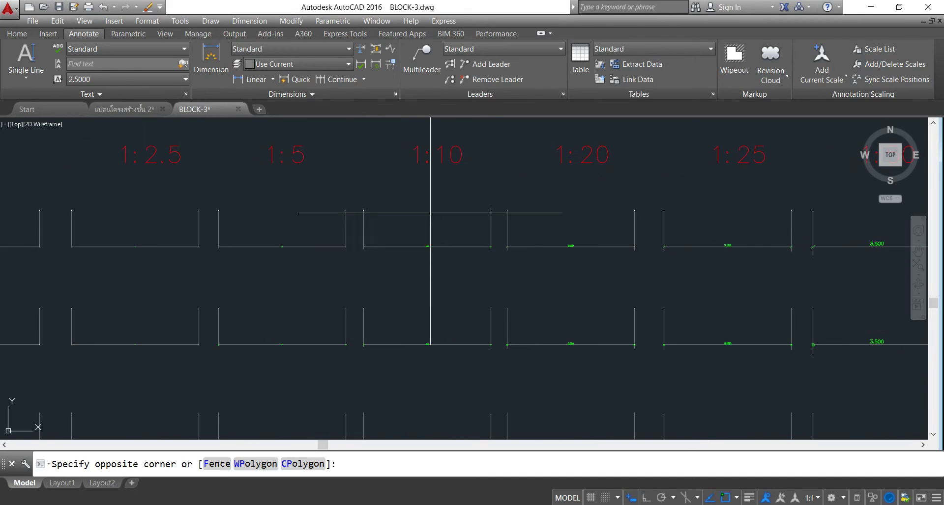
drag(432, 213, 272, 267)
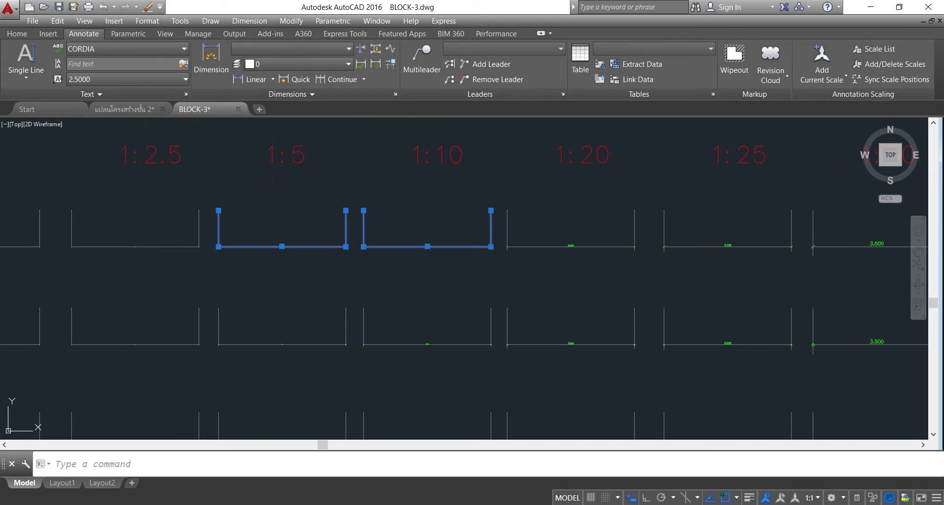
- Paste the sample dimensions into the floor-2 plan, then erase them
click(132, 112)
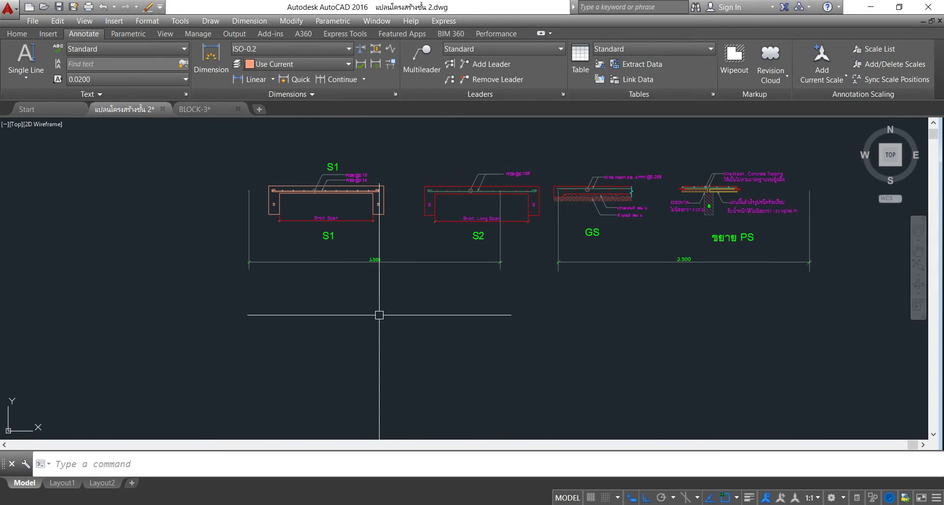
key(ctrl+v)
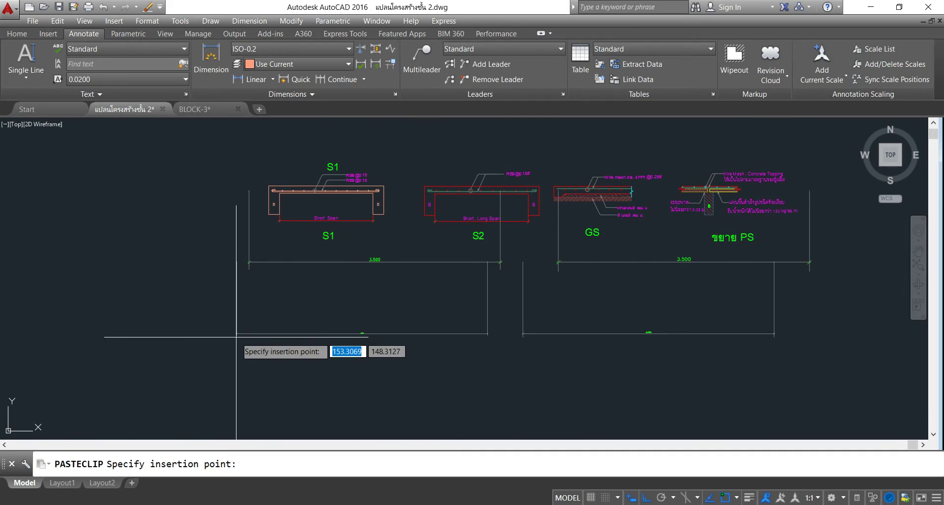
click(376, 339)
scroll(367, 298, down, 2)
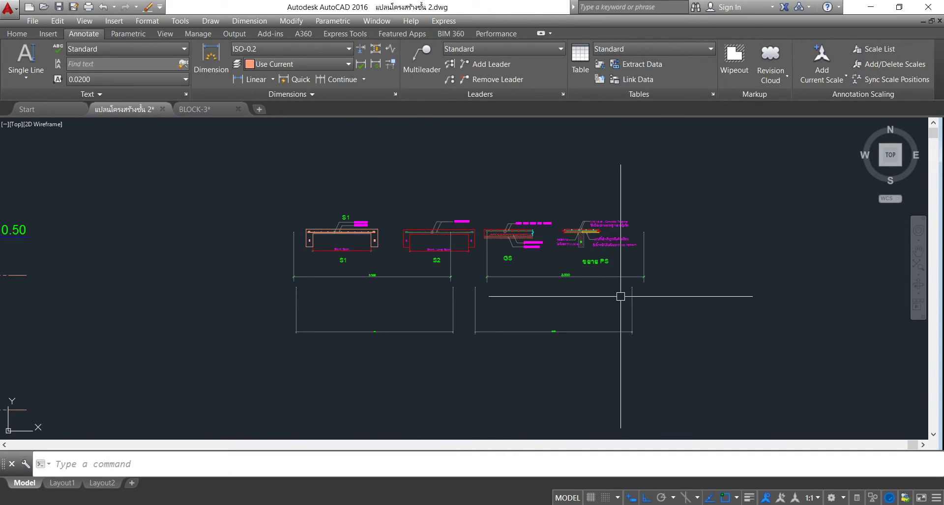
scroll(691, 261, up, 2)
click(685, 272)
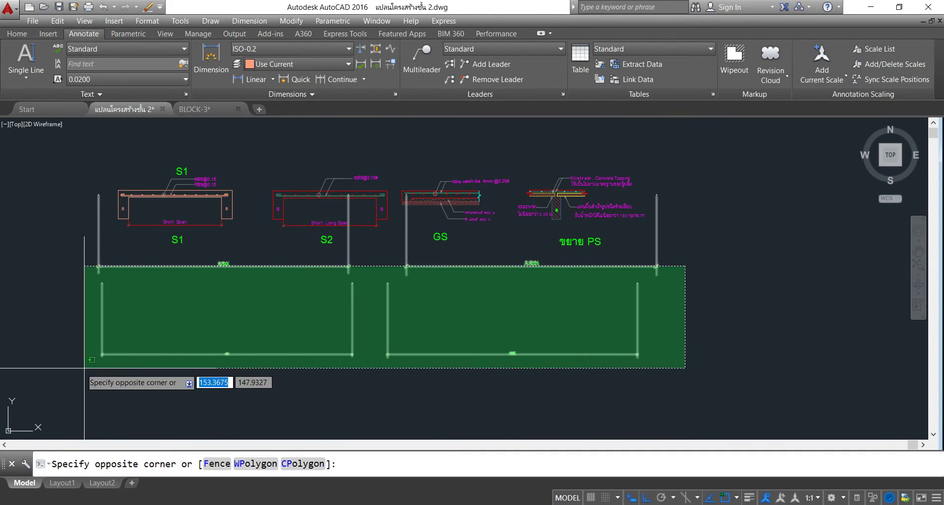
click(56, 368)
key(Delete)
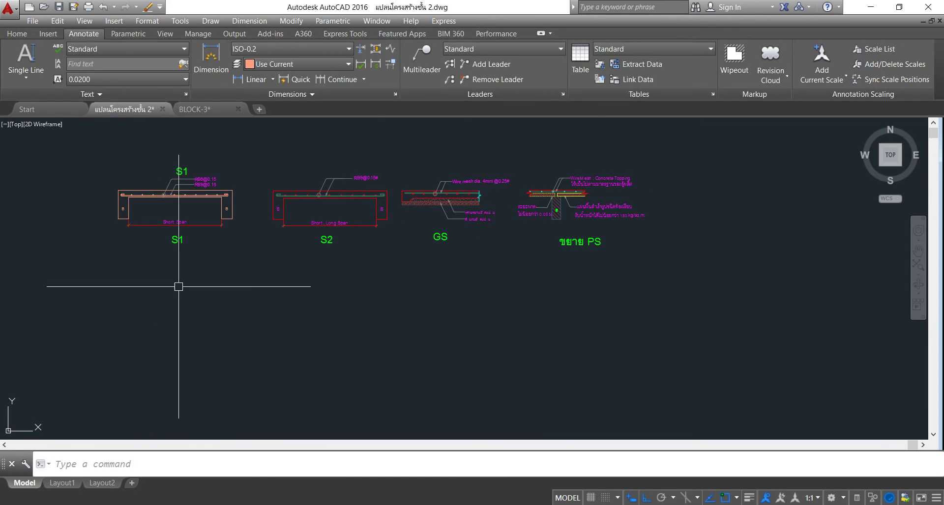
- Make E20 the current dimension style
click(337, 50)
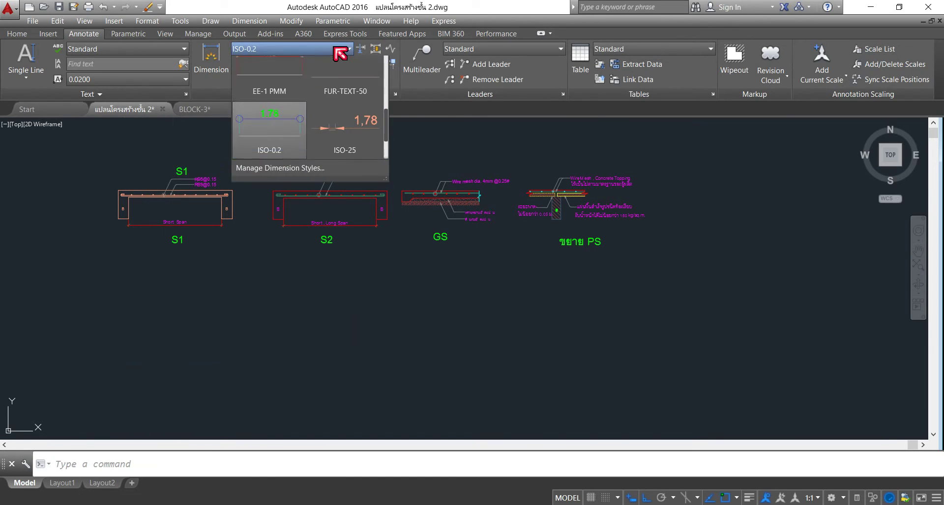
scroll(310, 158, down, 2)
scroll(301, 151, down, 2)
scroll(319, 147, down, 2)
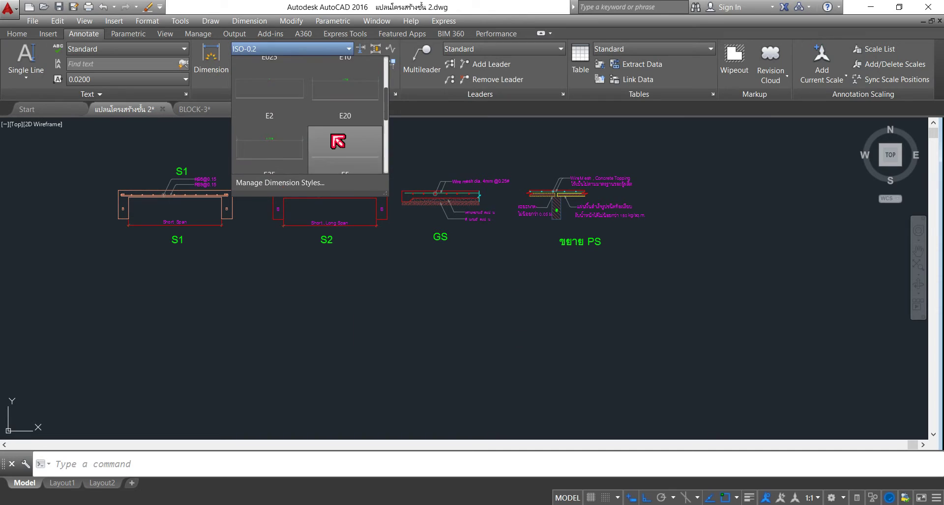
scroll(356, 129, up, 1)
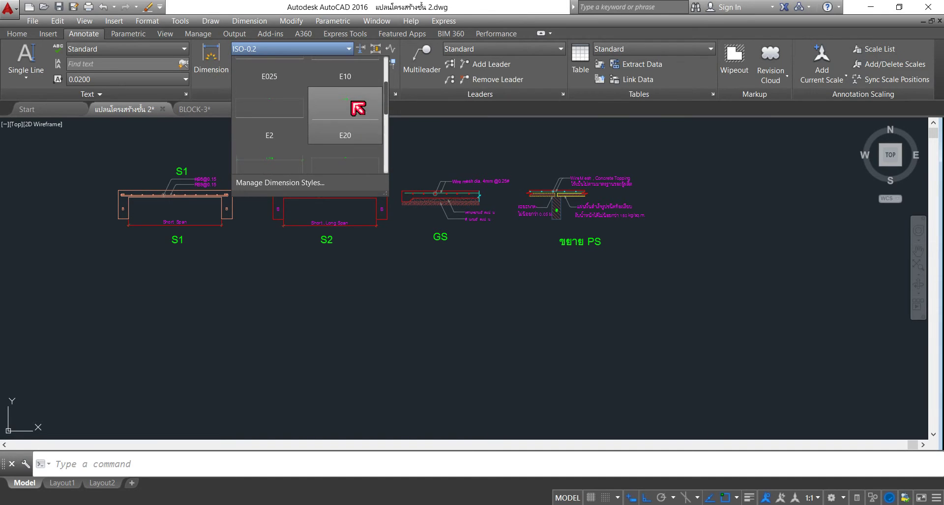
click(358, 109)
scroll(222, 180, up, 8)
- Add a linear 0.100 dimension across the S1 slab edge
click(256, 84)
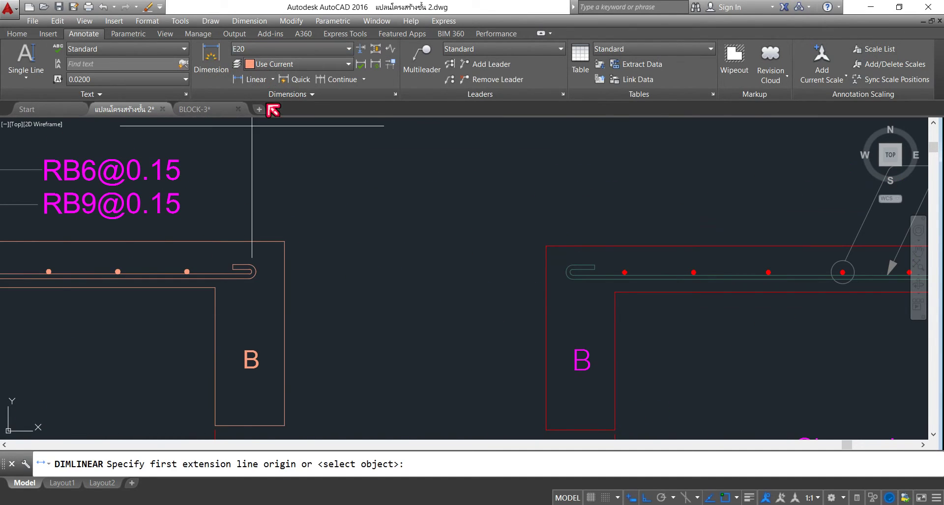
click(214, 287)
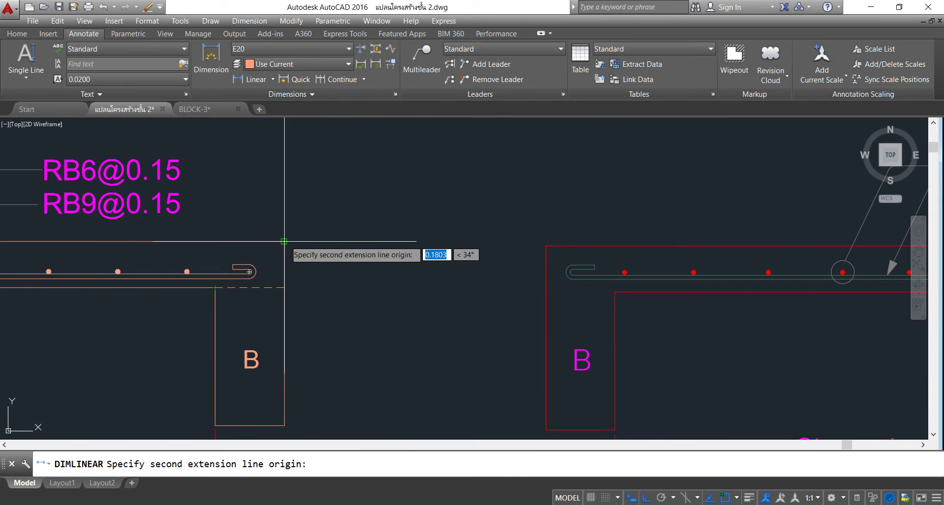
click(284, 242)
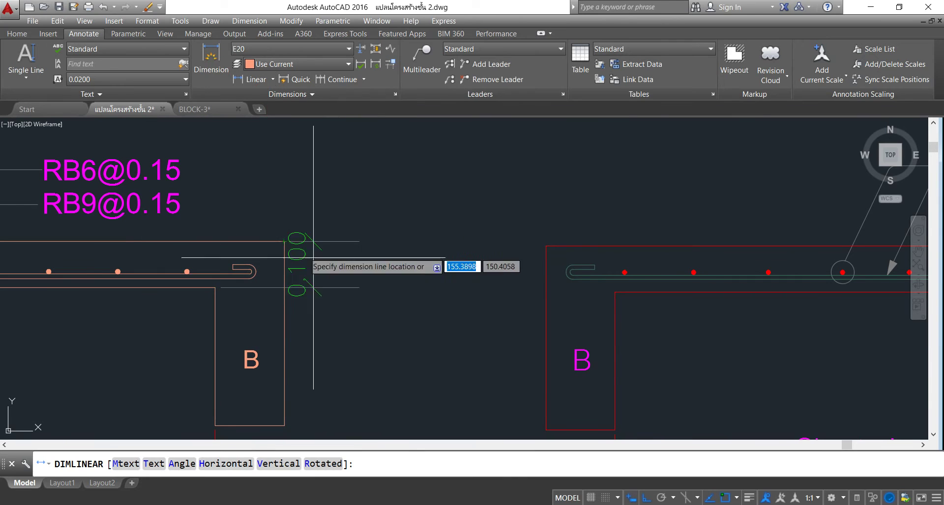
click(367, 260)
scroll(322, 201, down, 2)
scroll(325, 204, up, 4)
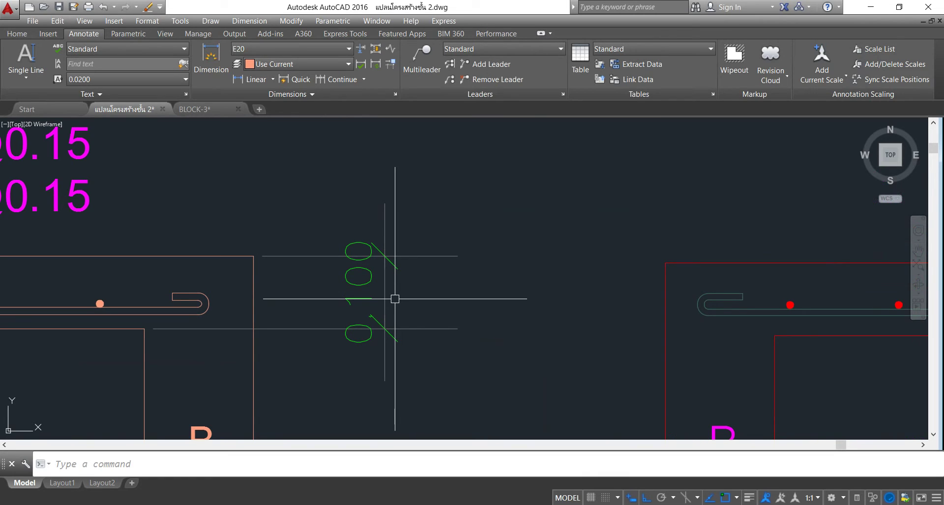
click(396, 93)
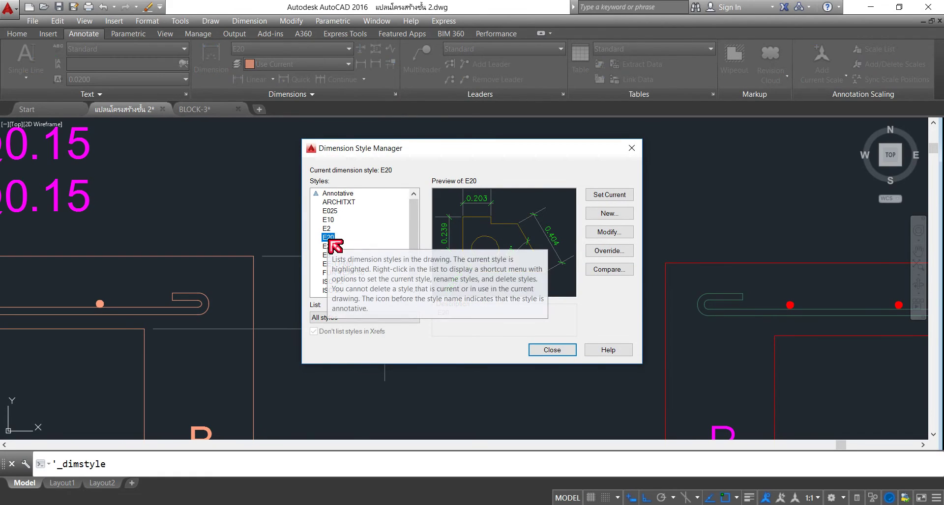
- Preview the E10 style, then delete the existing 0.100 slab dimension
click(328, 220)
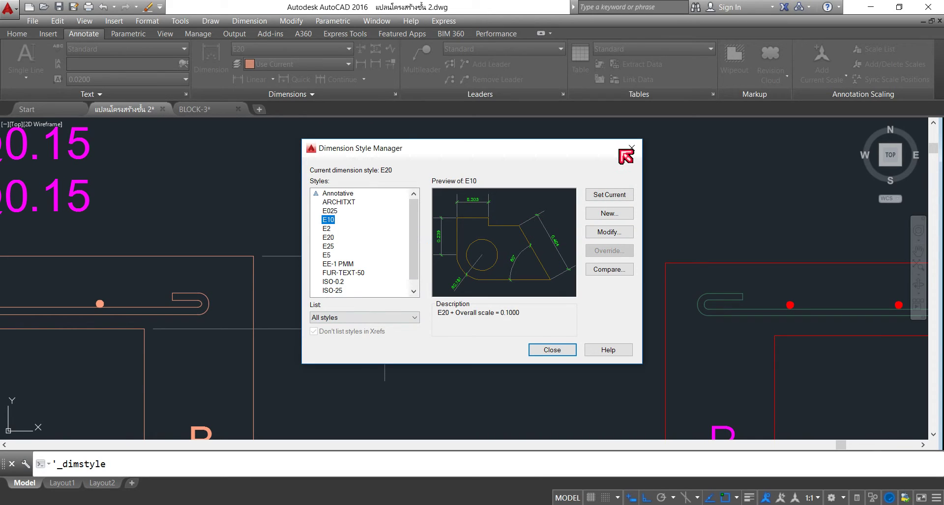
key(Escape)
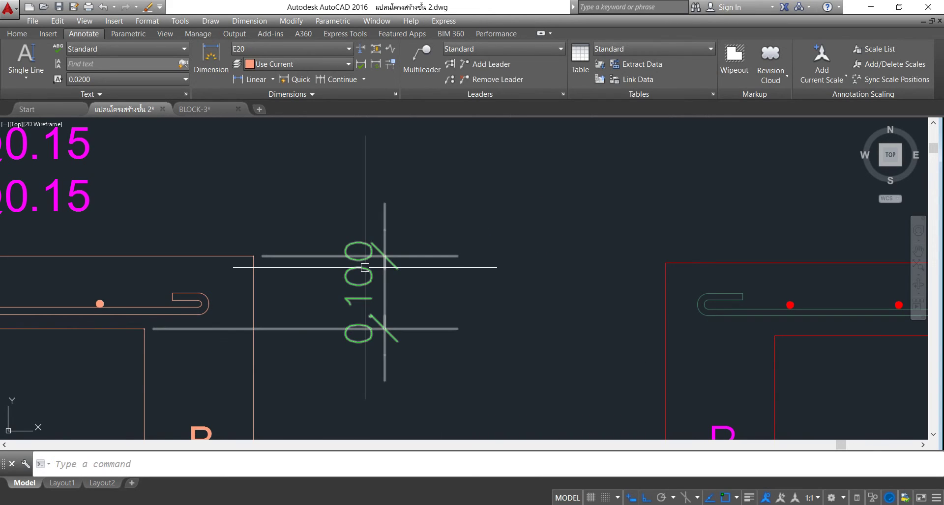
click(365, 267)
key(Delete)
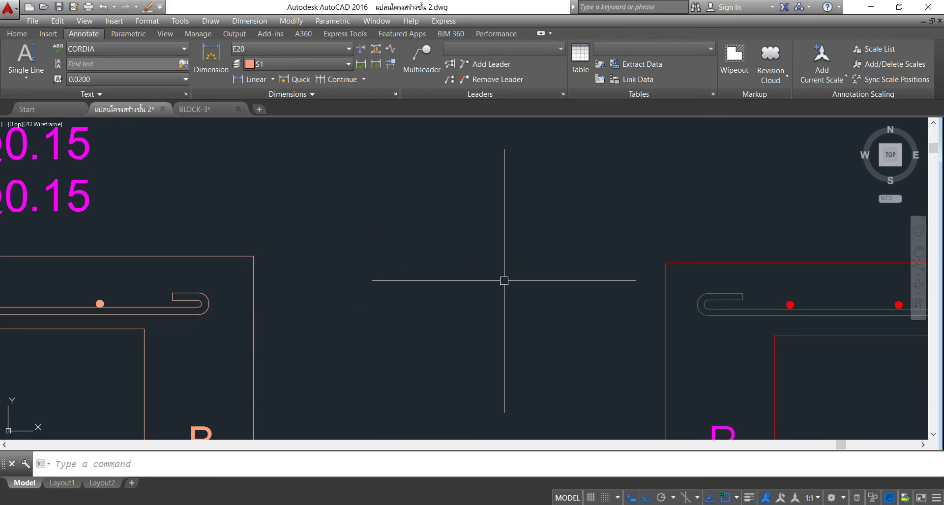
- Set E10 as current style and redraw the 0.100 linear dimension at the S1 slab edge
click(348, 48)
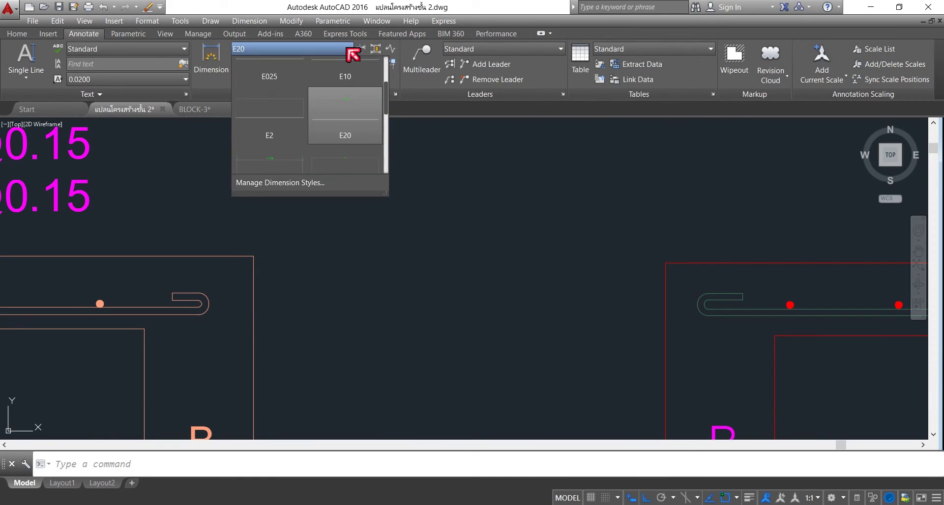
click(351, 93)
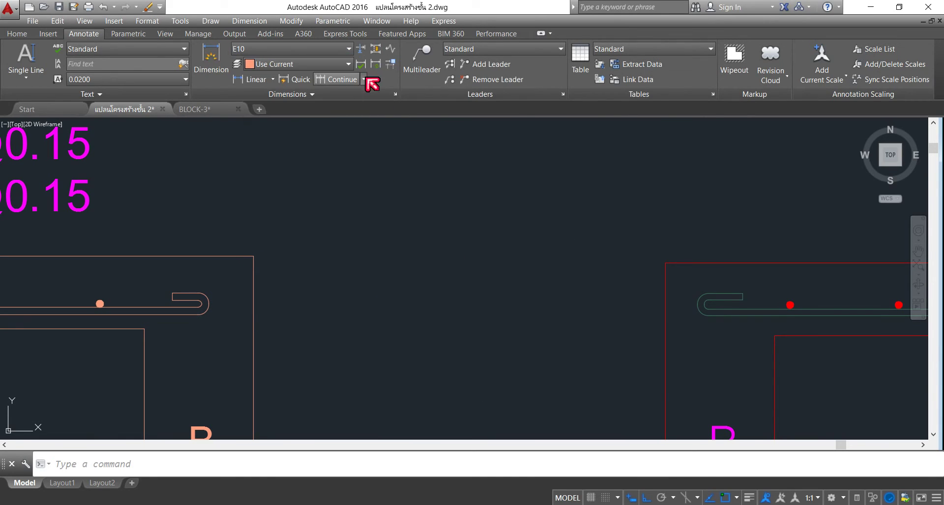
click(250, 82)
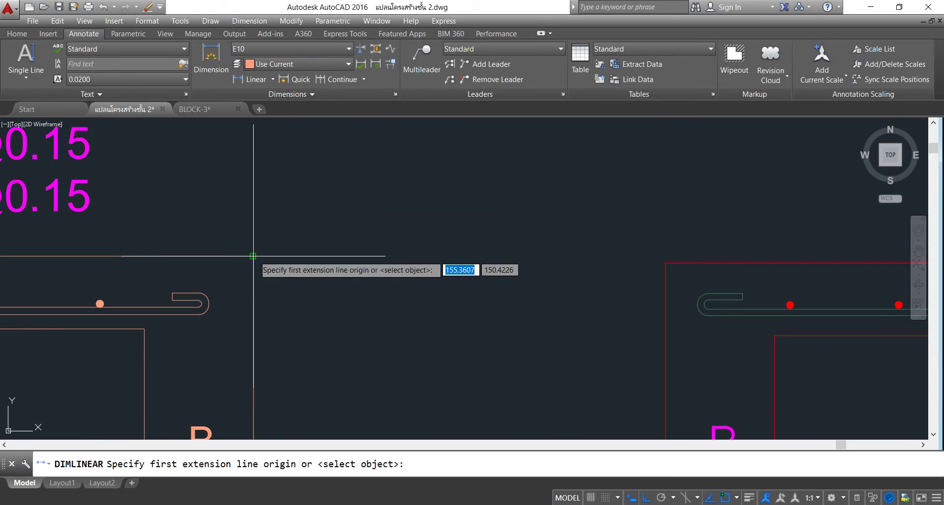
click(253, 256)
click(144, 329)
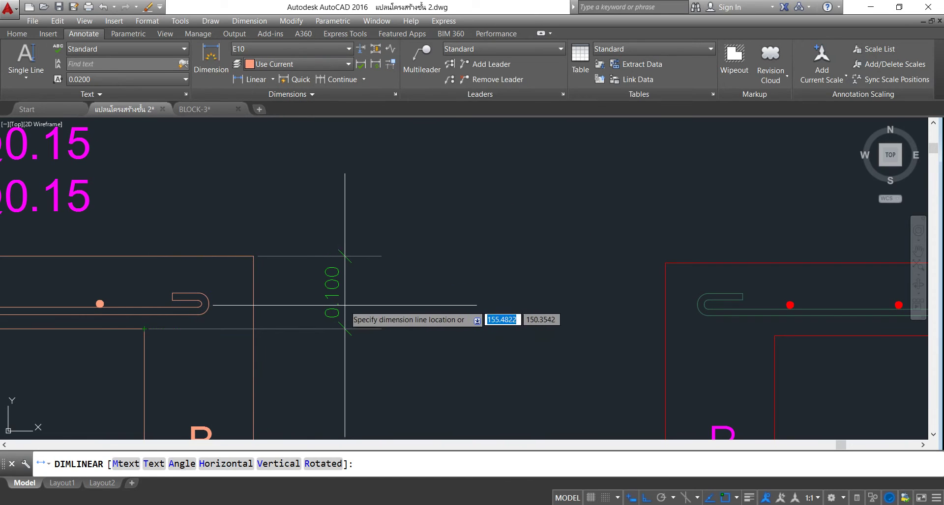
scroll(370, 304, down, 3)
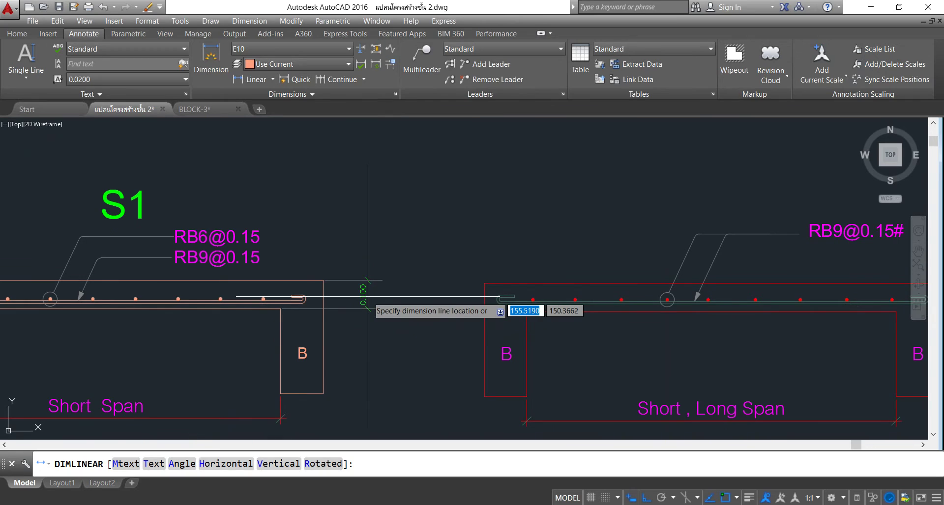
click(368, 296)
scroll(364, 299, up, 3)
scroll(376, 261, up, 3)
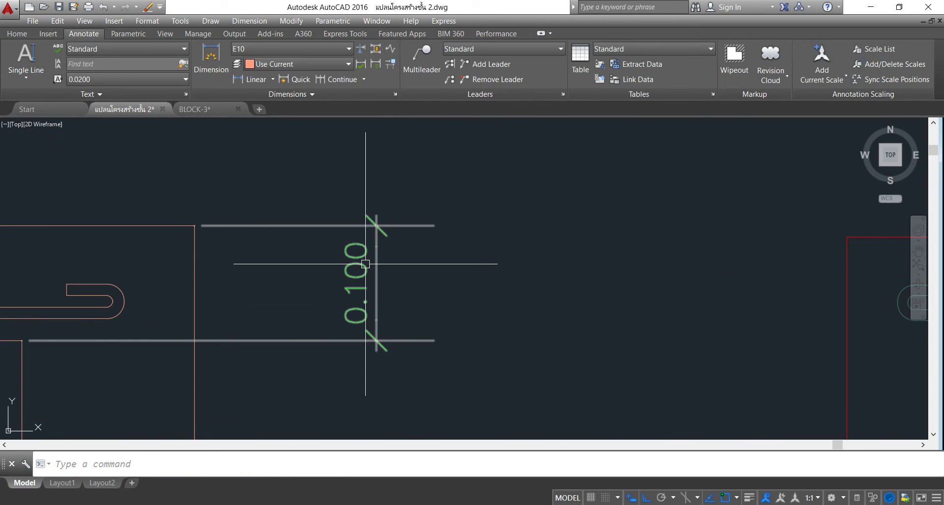
- Set the E10 dimension style's primary-unit linear precision to 0.00
click(396, 94)
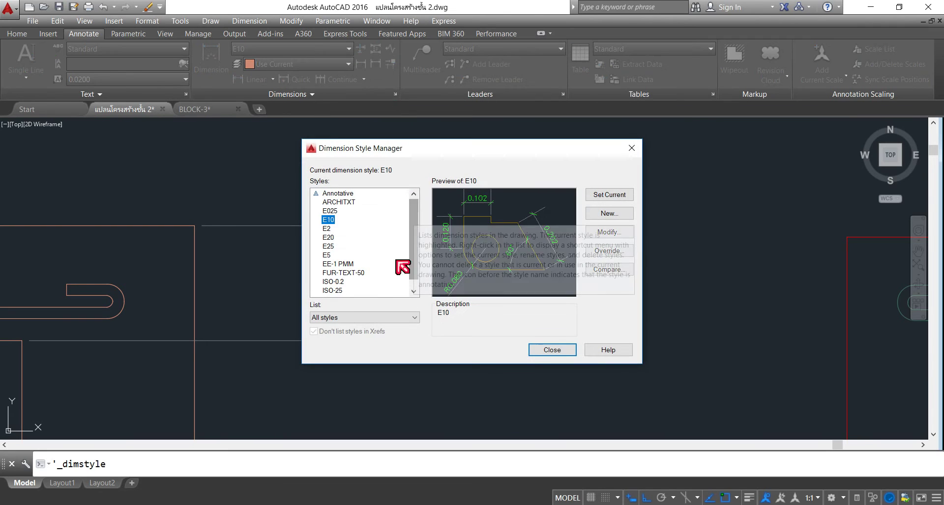
click(612, 231)
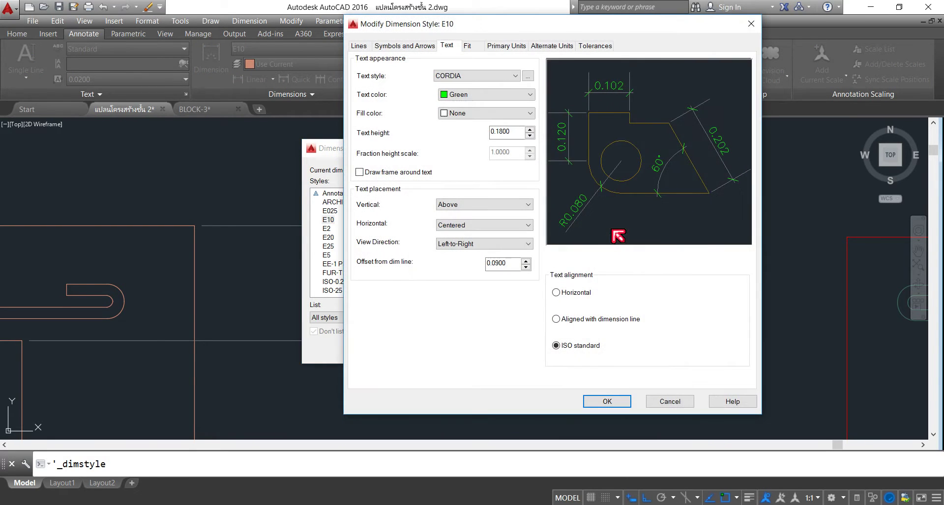
click(505, 46)
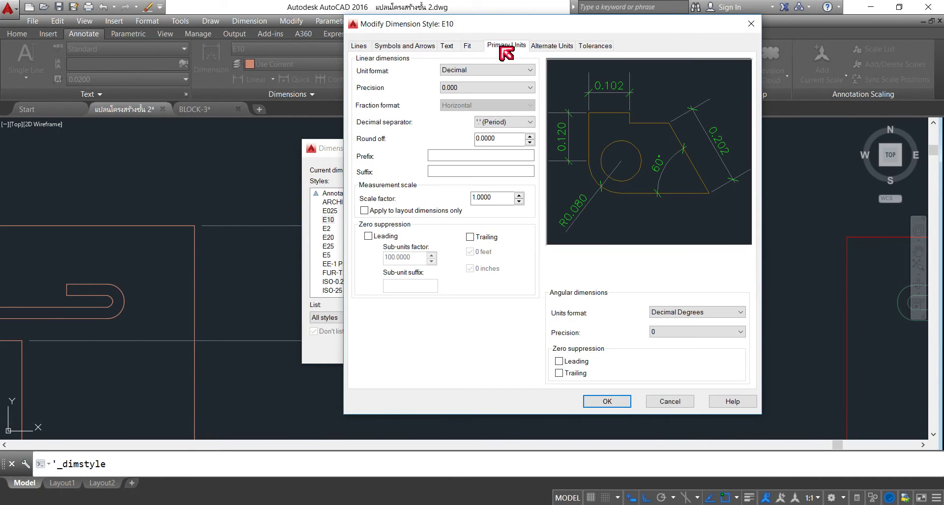
click(530, 88)
click(497, 114)
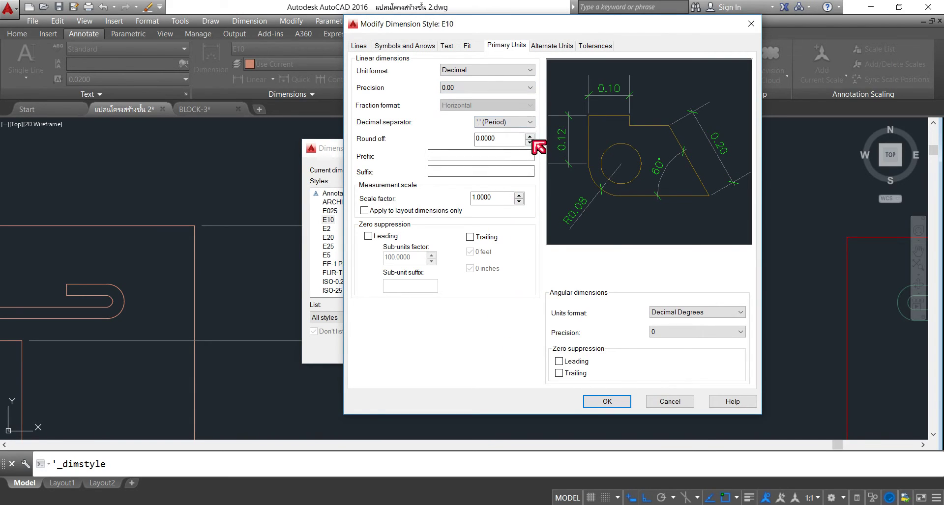
click(609, 402)
- Close the Dimension Style Manager and zoom out to the S1 and S2 sections
click(551, 351)
scroll(336, 275, down, 4)
scroll(416, 228, down, 1)
scroll(416, 228, down, 1)
scroll(423, 226, down, 1)
scroll(415, 186, up, 2)
scroll(414, 186, down, 4)
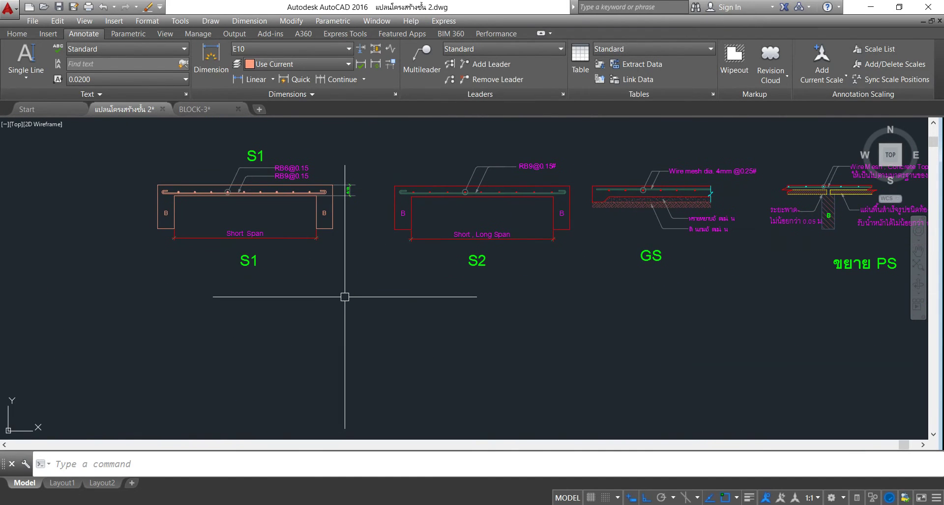
- Add a 0.10 linear thickness dimension beside the S2 slab section
text(d)
key(Return)
click(631, 148)
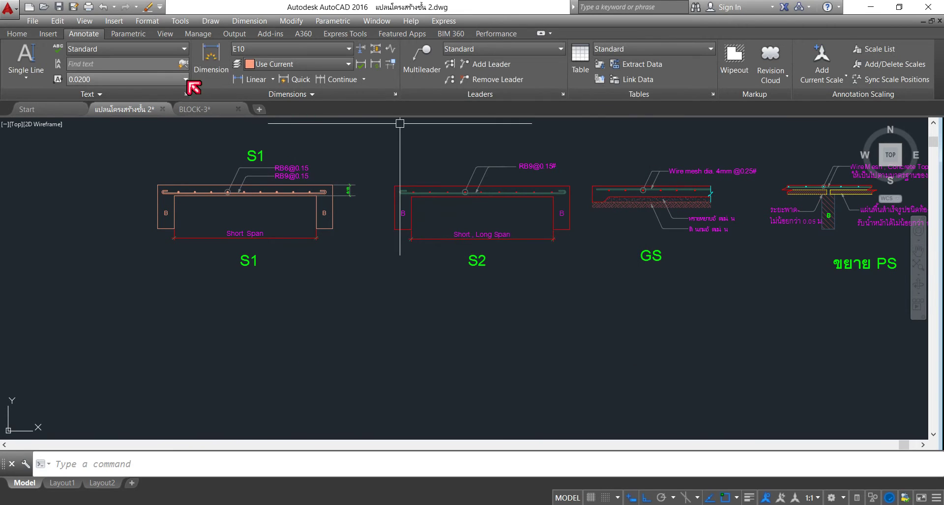
click(249, 79)
scroll(507, 146, up, 5)
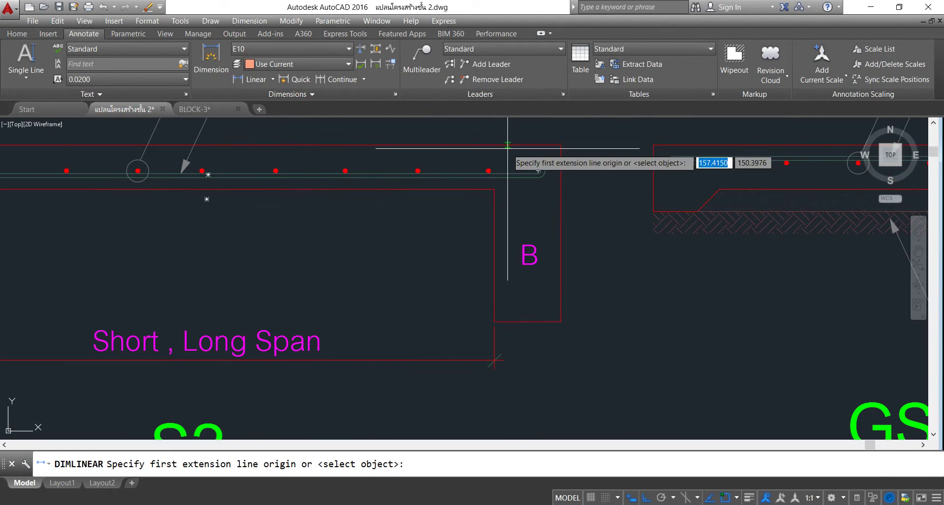
click(560, 145)
click(494, 189)
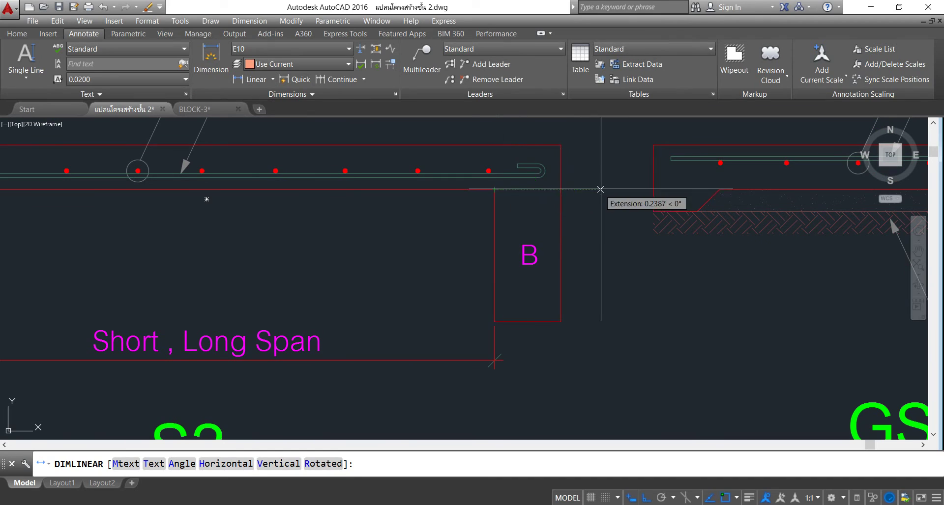
click(603, 167)
- Add a 0.10 linear thickness dimension beside the GS slab section
scroll(570, 192, down, 4)
middle_drag(585, 210, 457, 261)
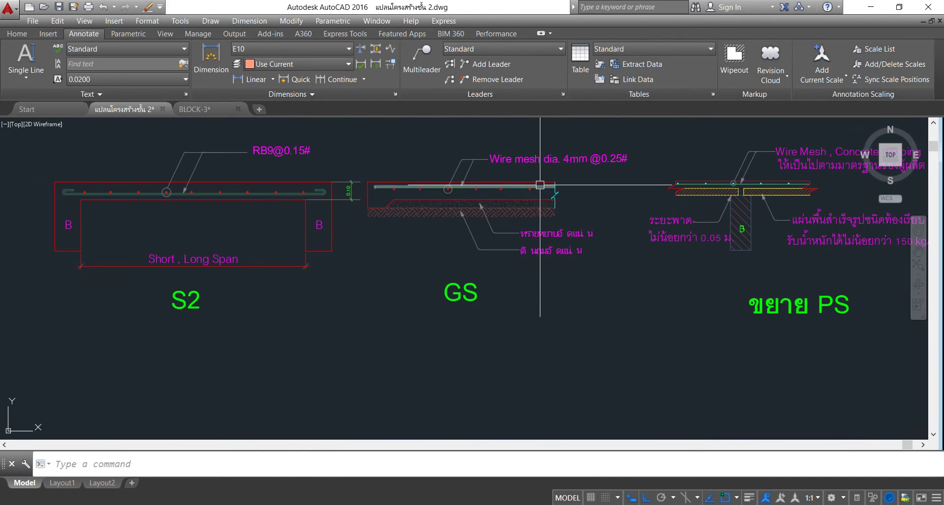
scroll(537, 197, up, 4)
right_click(611, 183)
click(634, 191)
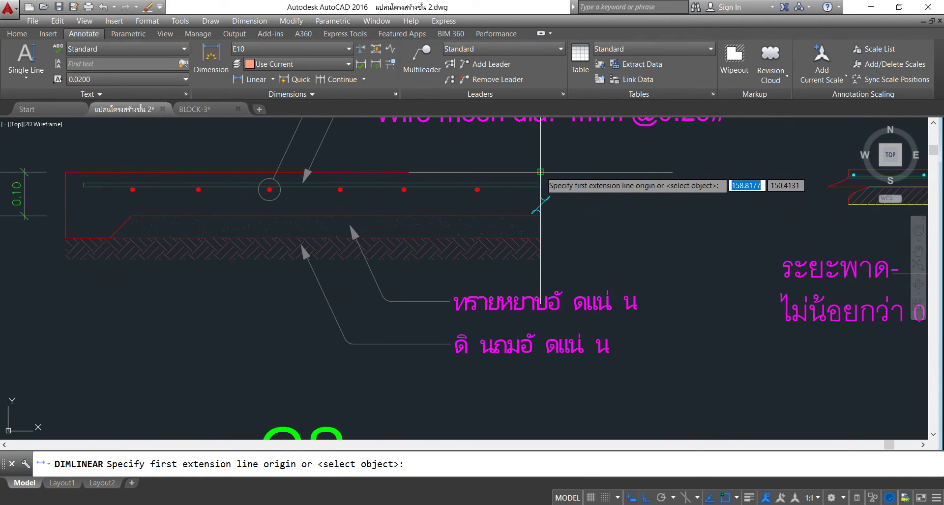
click(540, 172)
click(541, 216)
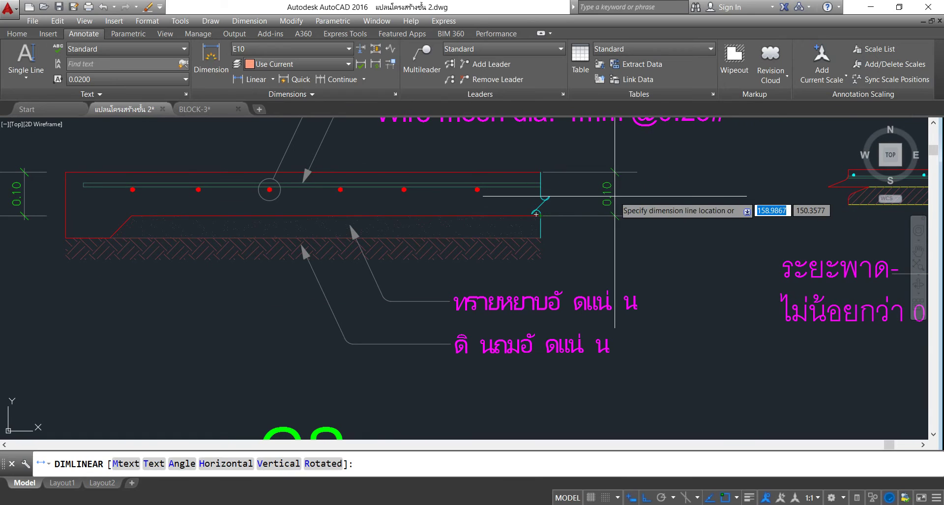
click(585, 194)
- Dimension the 0.05 layer on the GS section, then view the S2, GS and PS details
key(Return)
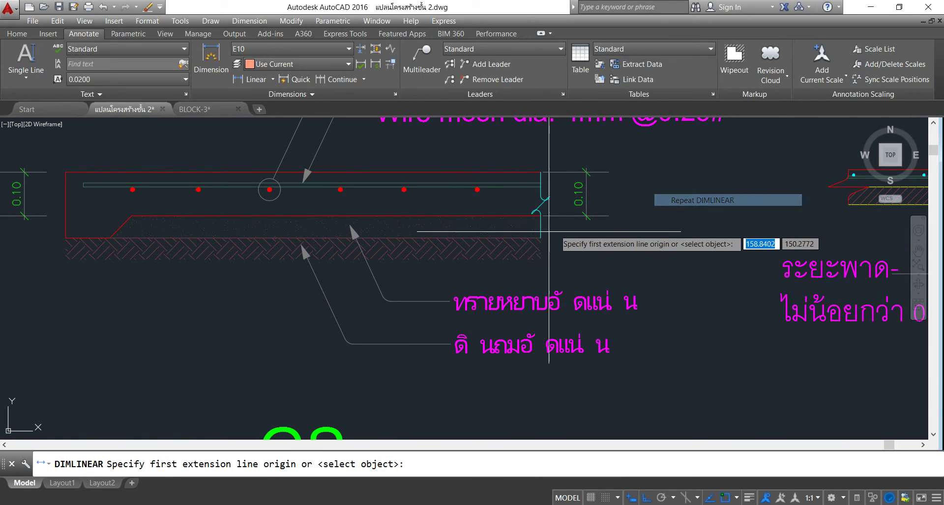
click(540, 193)
click(540, 241)
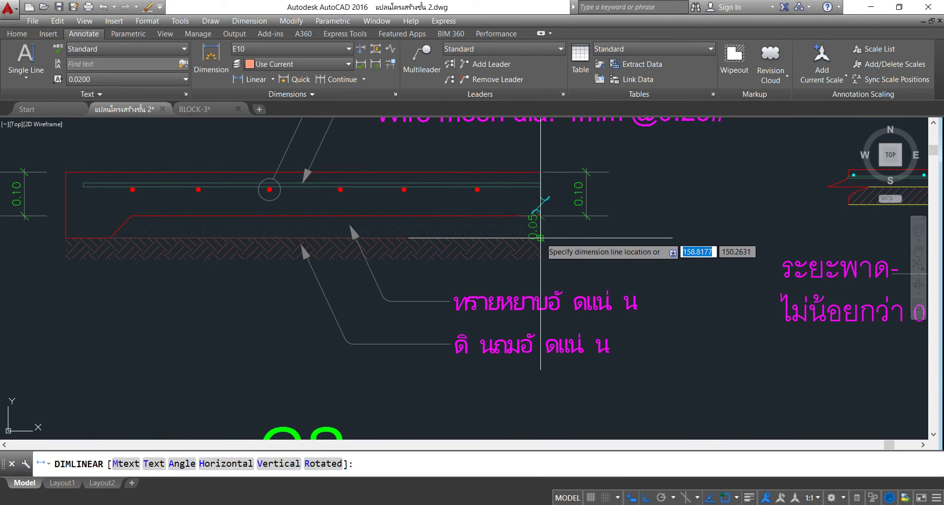
scroll(562, 220, up, 5)
scroll(541, 162, up, 3)
click(523, 137)
scroll(512, 130, down, 5)
scroll(468, 168, down, 3)
middle_drag(423, 215, 531, 230)
scroll(531, 230, down, 5)
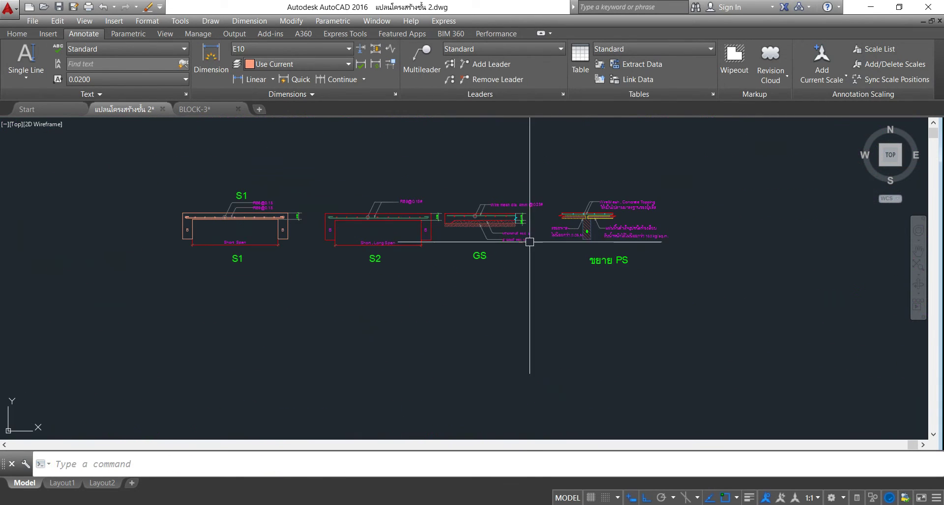
scroll(427, 312, down, 3)
scroll(408, 262, up, 4)
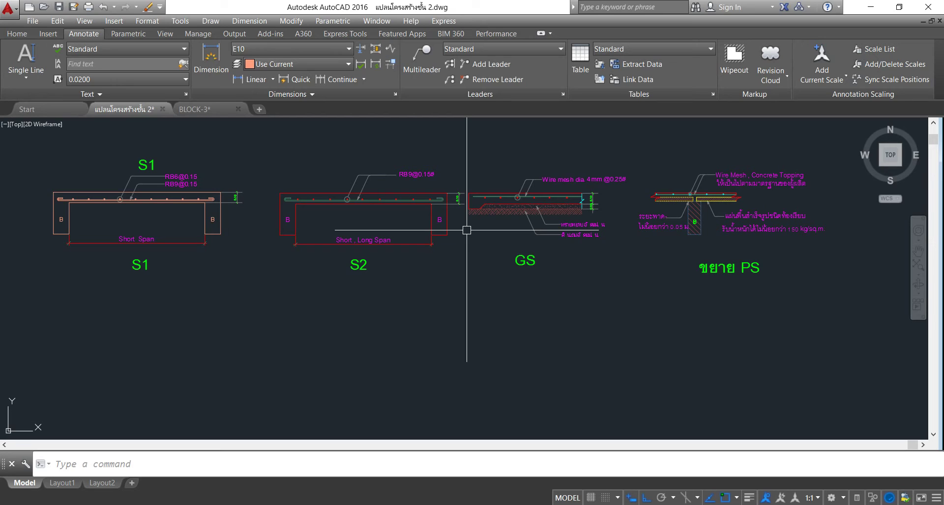
mouse_move(371, 322)
middle_down()
mouse_move(434, 312)
mouse_move(392, 308)
middle_up()
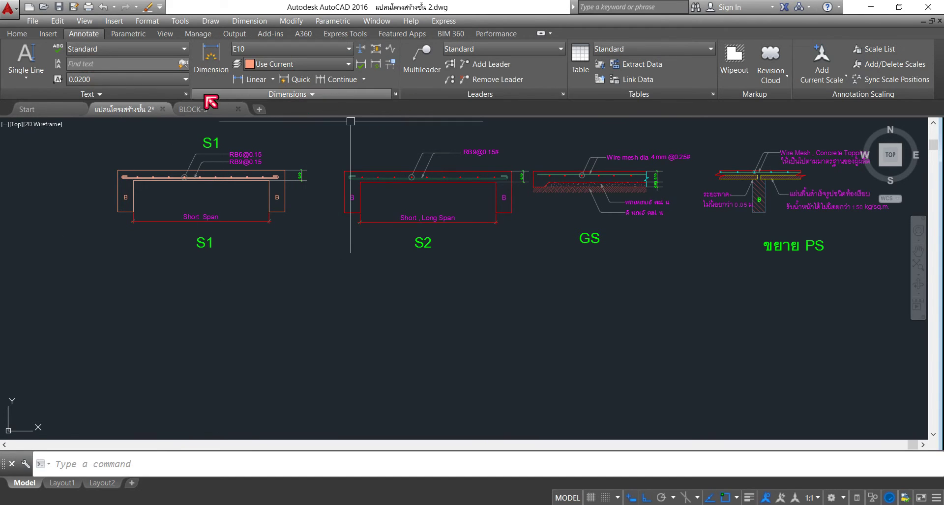
click(17, 33)
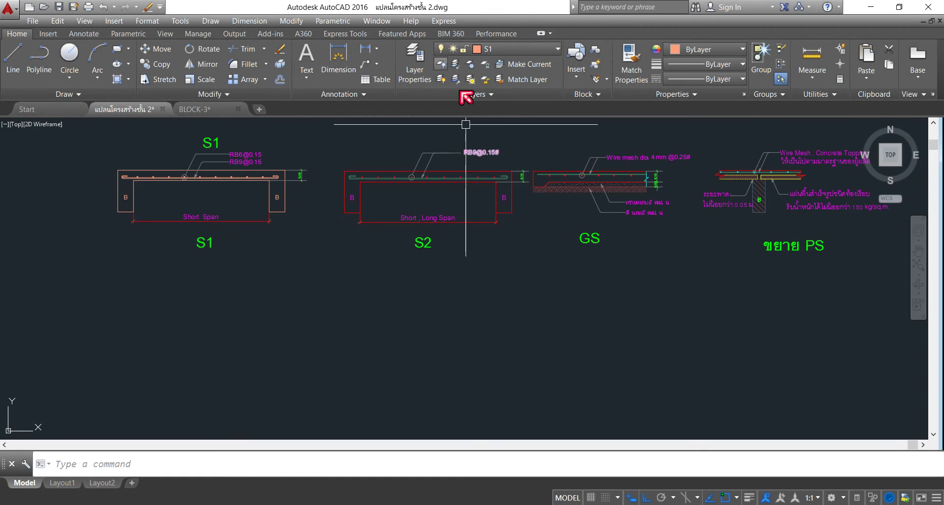
- Add layer B in Layer Properties and select it as current in the Layer dropdown
click(412, 77)
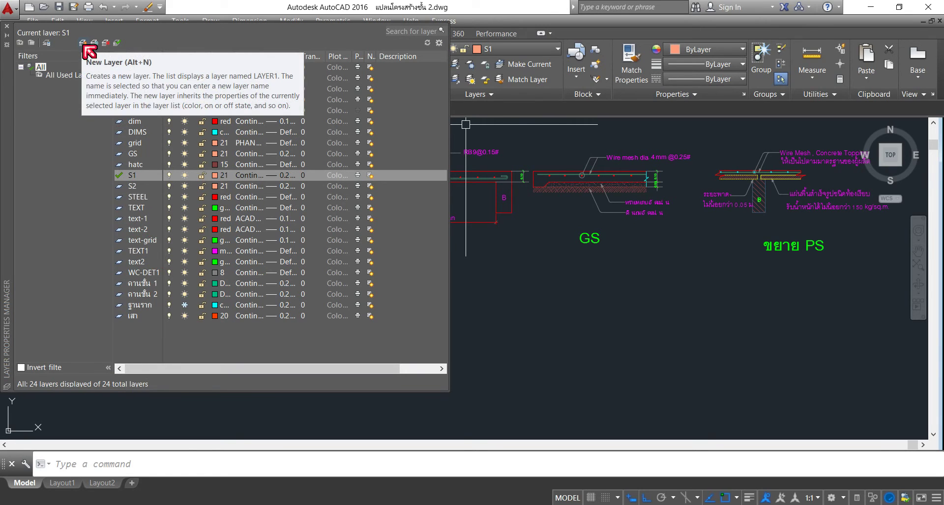
click(83, 44)
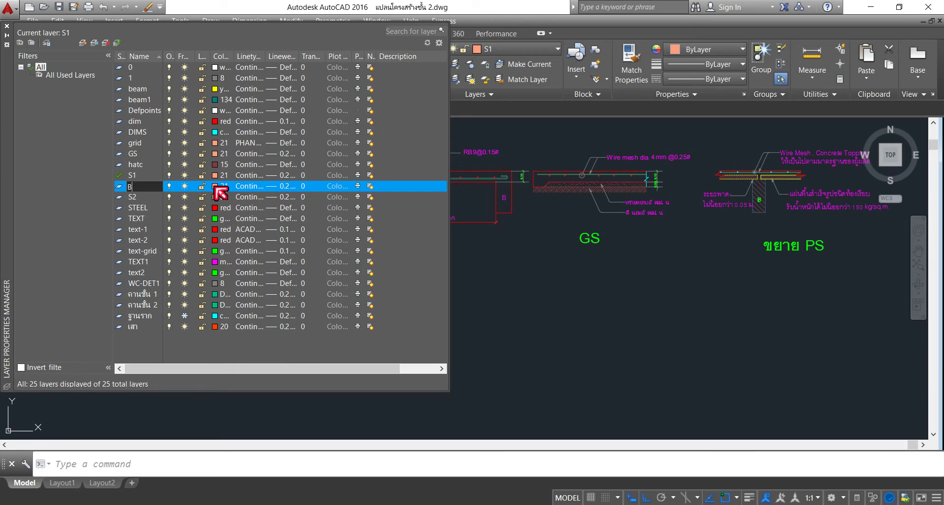
text(B)
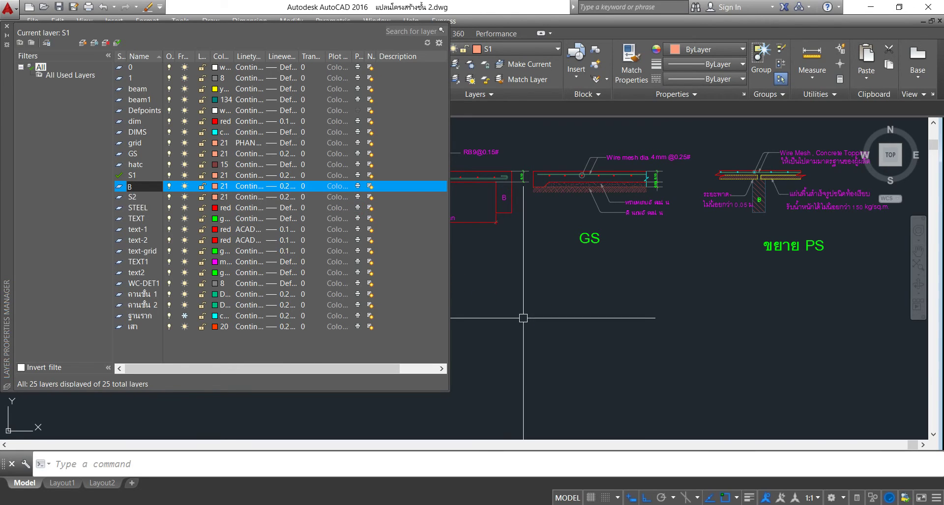
click(7, 26)
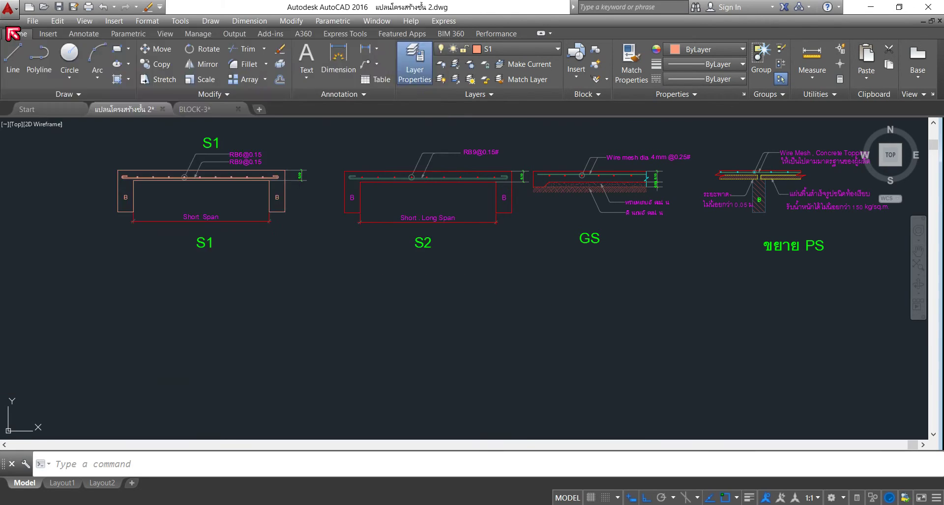
click(531, 49)
click(530, 94)
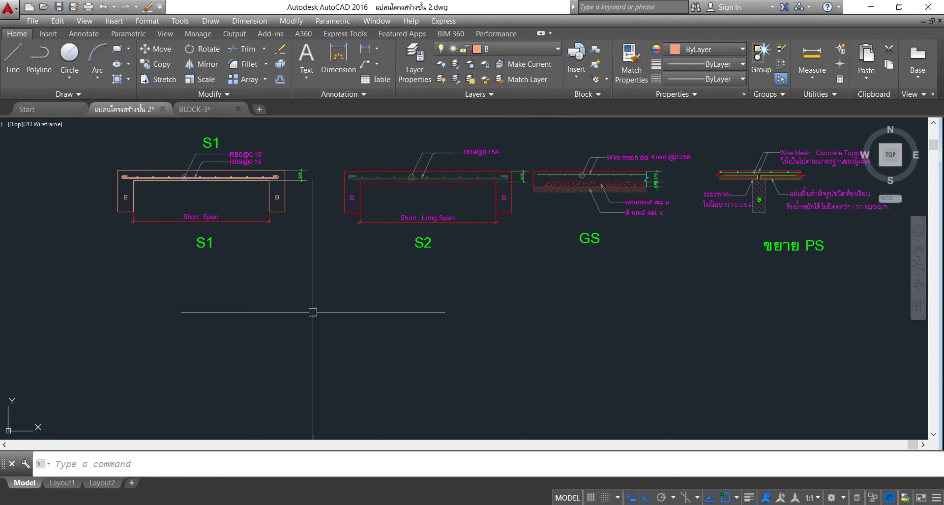
- Draw a tall rectangle 0.4 wide near the S1 section using exact dimensions
click(117, 49)
middle_drag(347, 323, 417, 306)
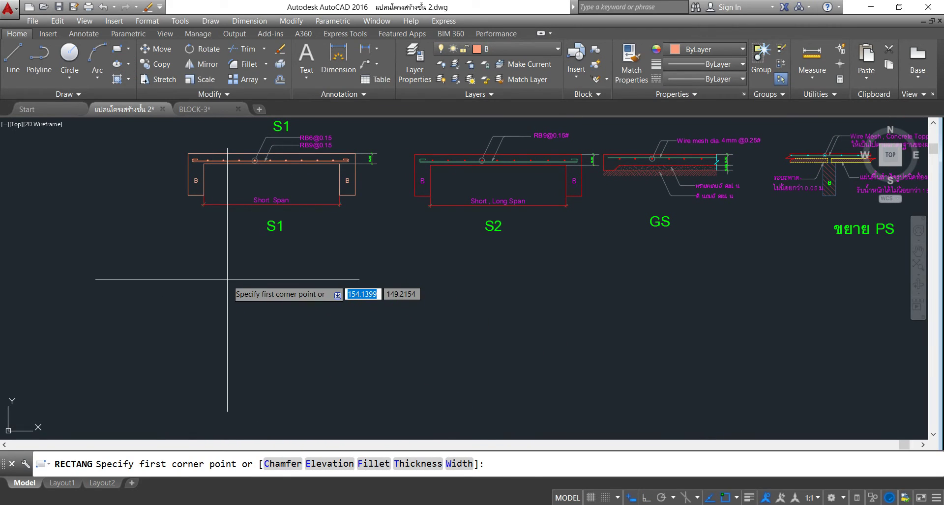
click(214, 266)
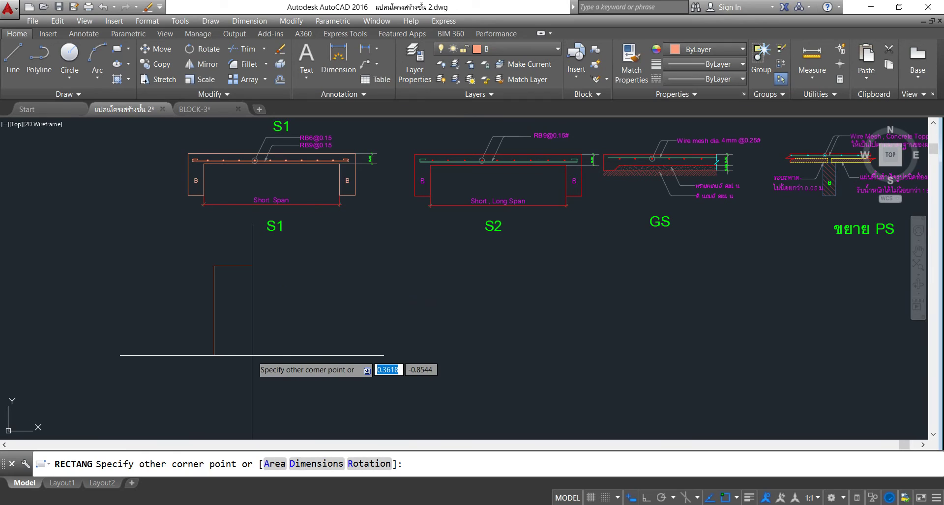
text(D)
key(Return)
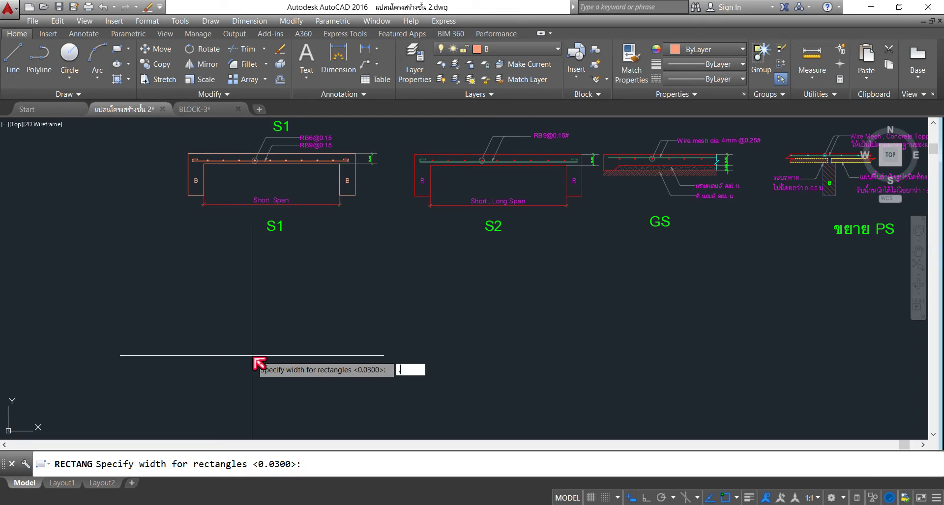
text(.4)
key(Return)
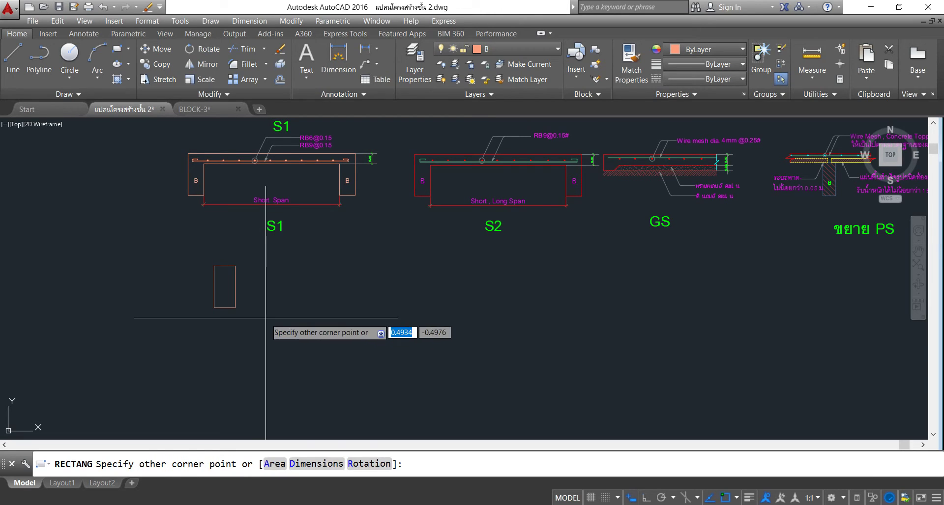
click(250, 310)
scroll(248, 301, up, 4)
middle_drag(249, 302, 268, 325)
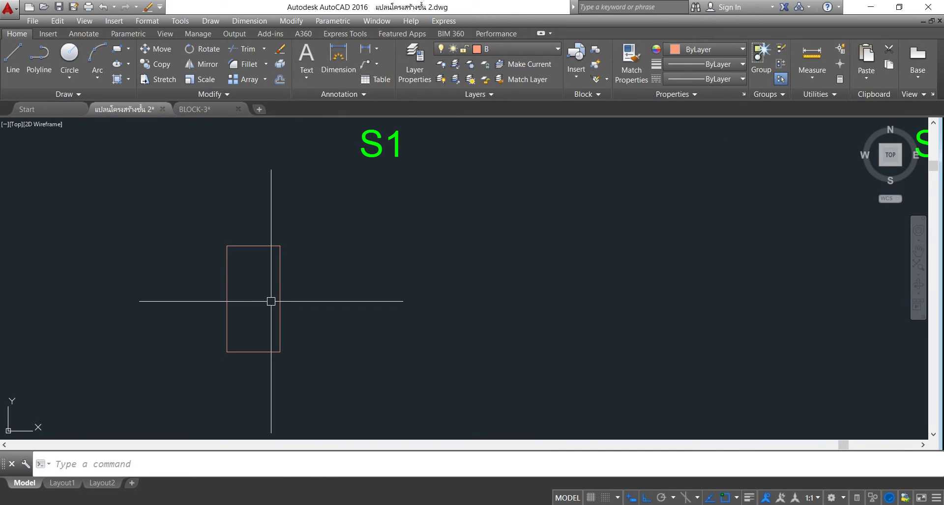
scroll(270, 301, down, 5)
scroll(274, 280, down, 4)
scroll(274, 290, up, 5)
scroll(274, 290, up, 2)
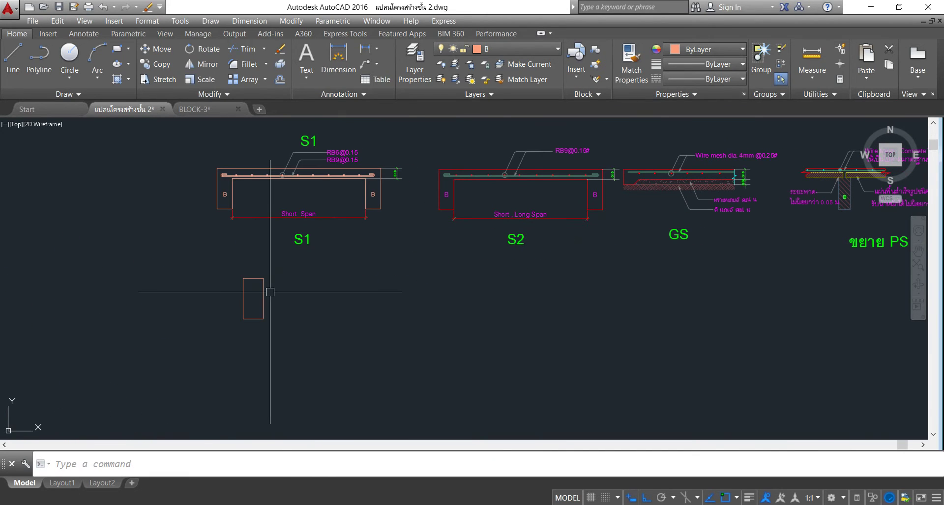
scroll(259, 299, up, 2)
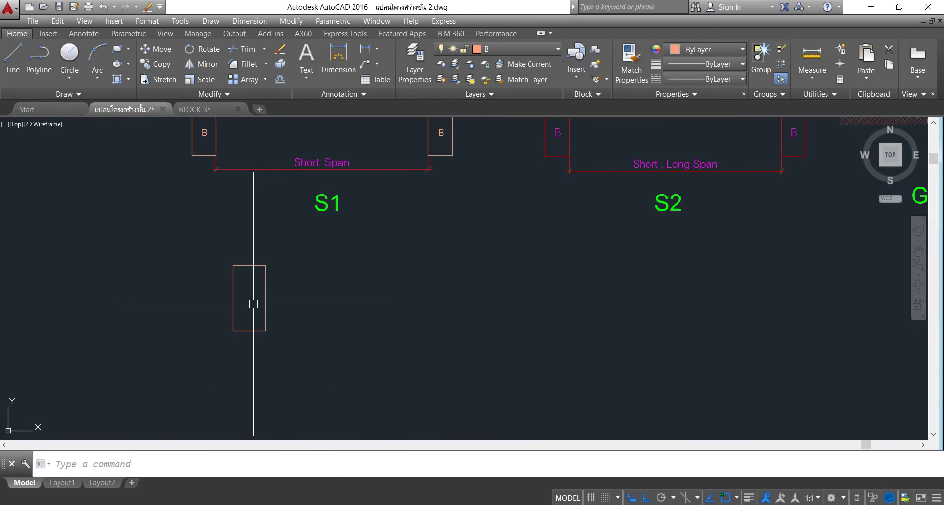
middle_drag(263, 303, 276, 302)
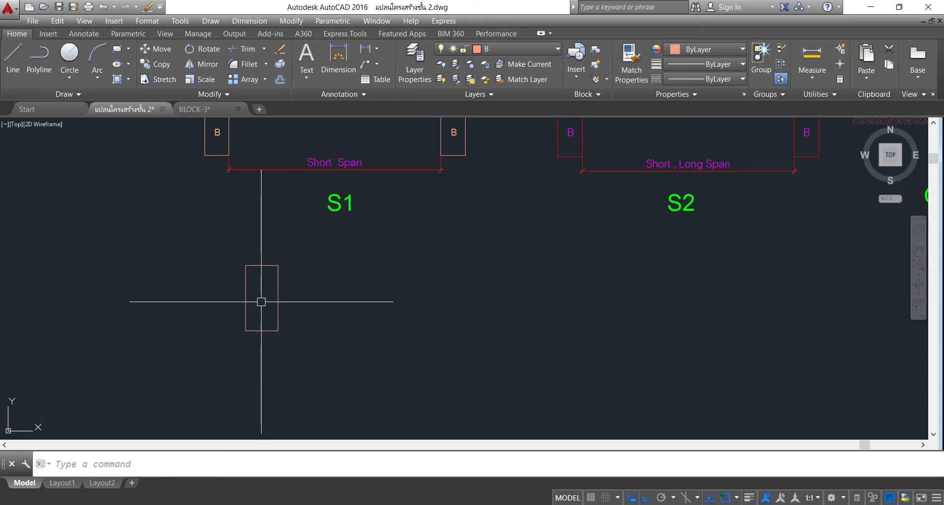
scroll(257, 301, up, 2)
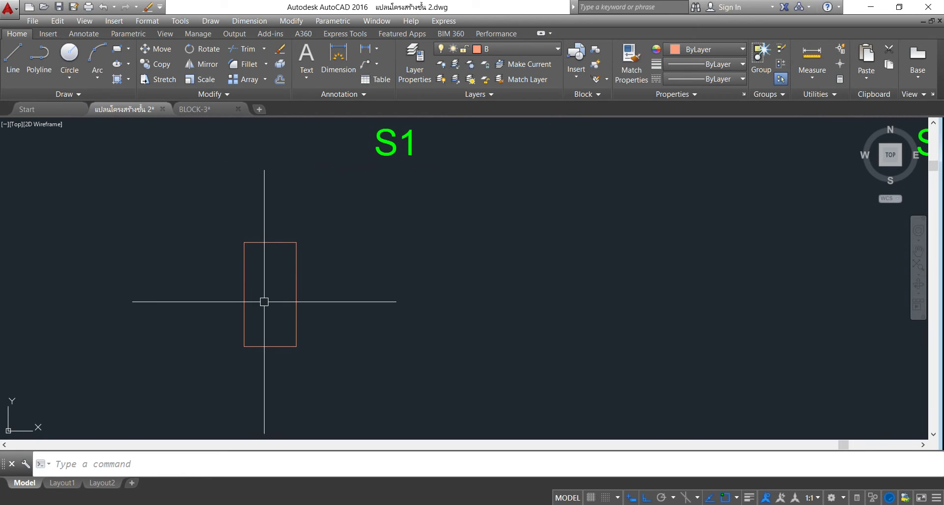
scroll(264, 301, up, 2)
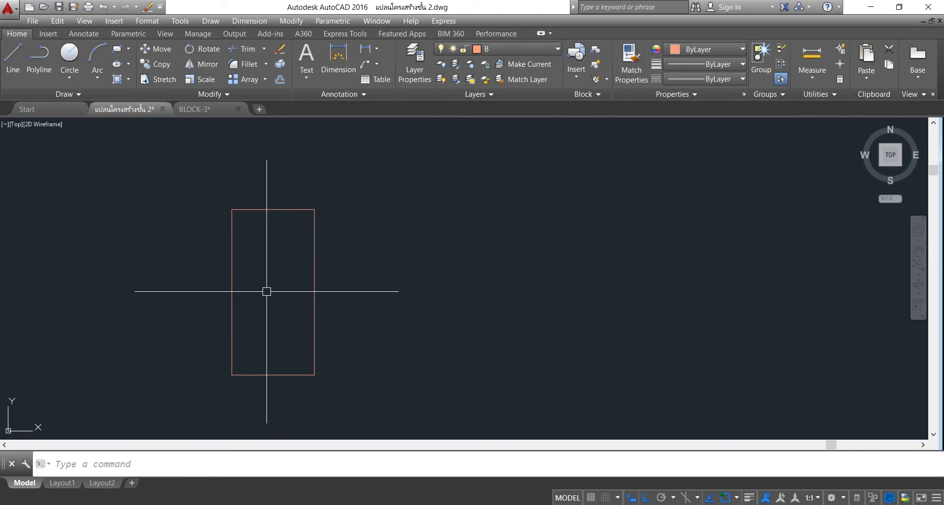
middle_drag(267, 287, 262, 248)
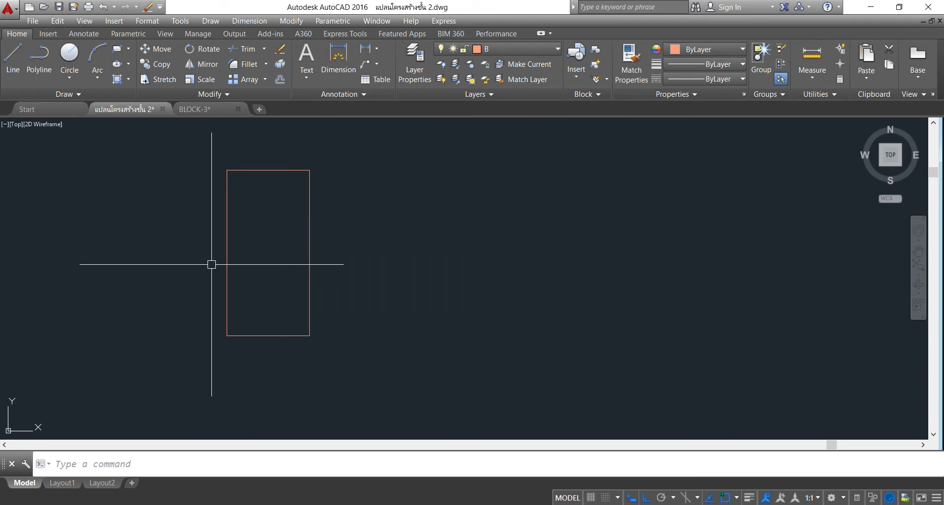
scroll(261, 234, down, 2)
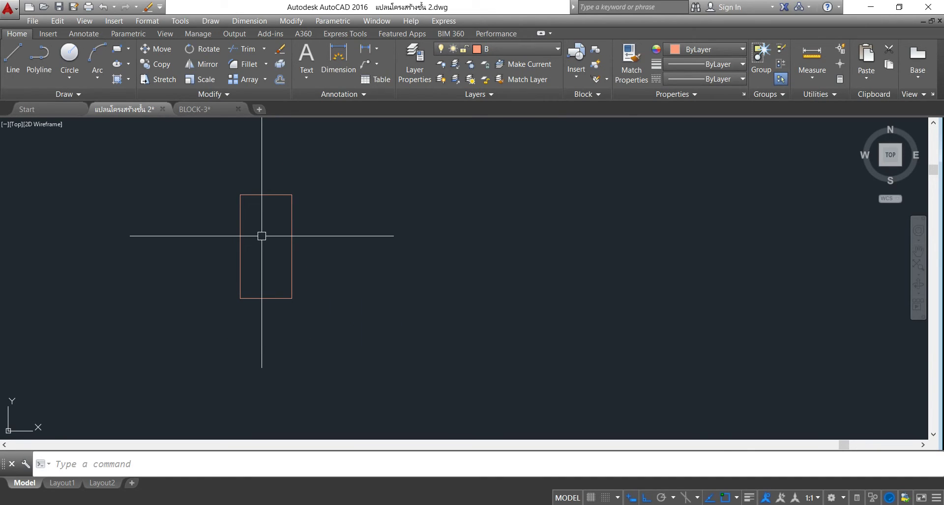
scroll(288, 162, down, 2)
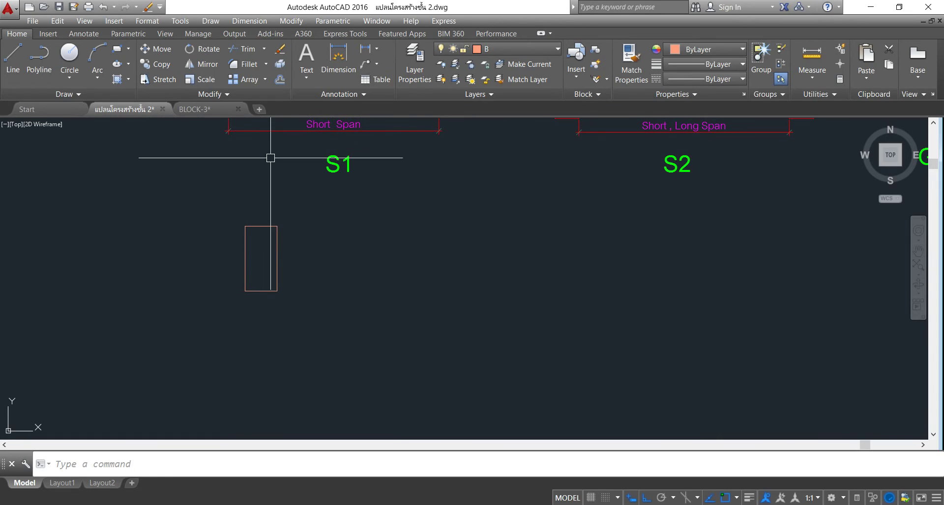
- Offset the rectangle 0.03 inward to create a nested inner rectangle
click(279, 79)
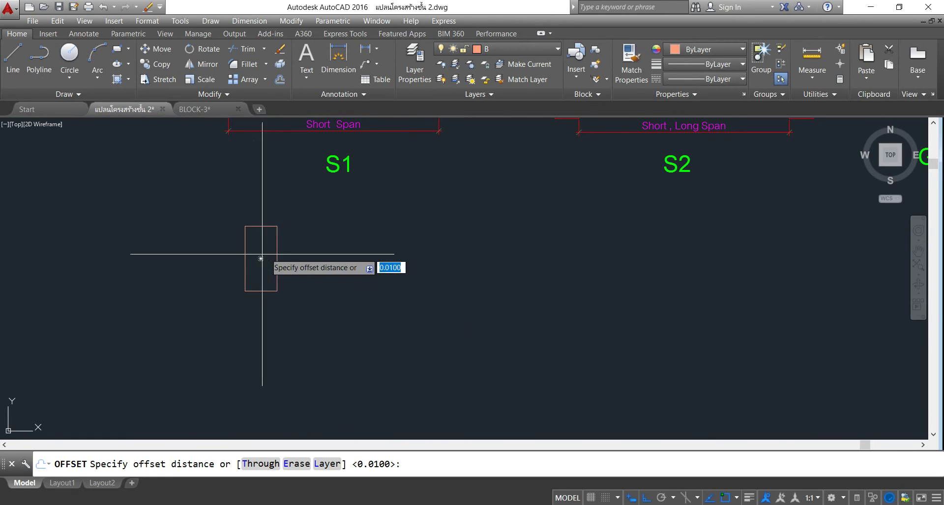
scroll(262, 255, up, 4)
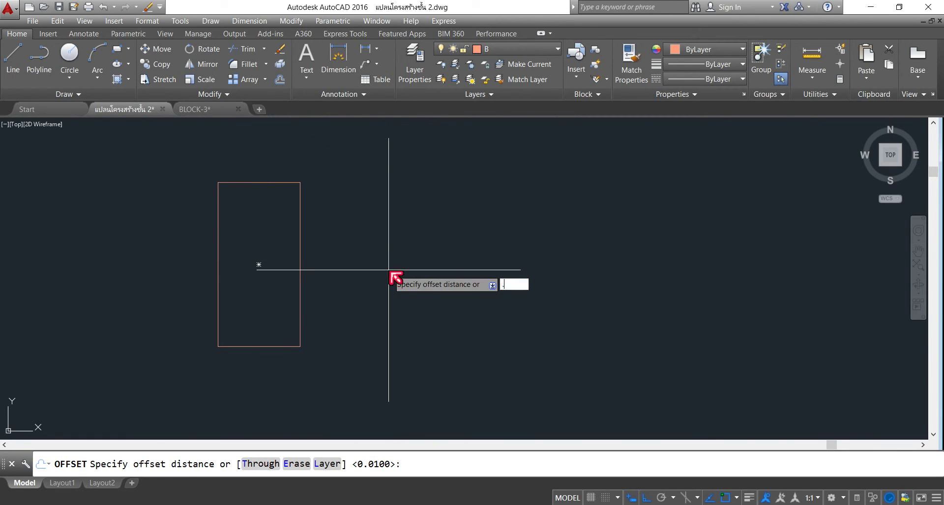
text(03)
key(Return)
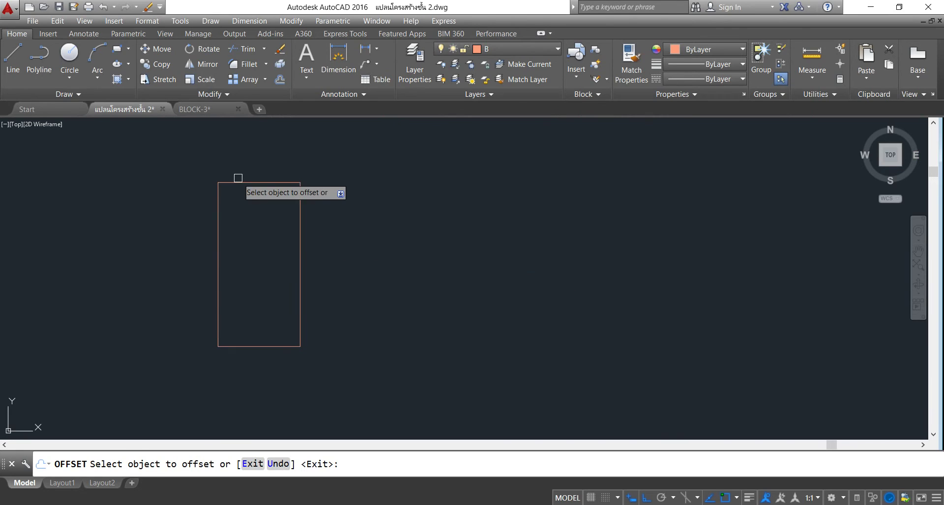
click(254, 182)
click(259, 239)
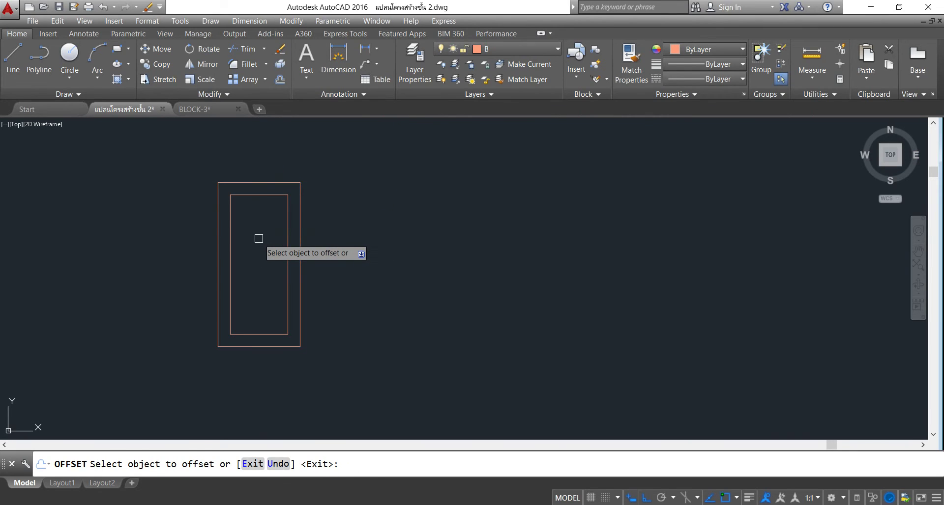
scroll(253, 234, up, 2)
key(Escape)
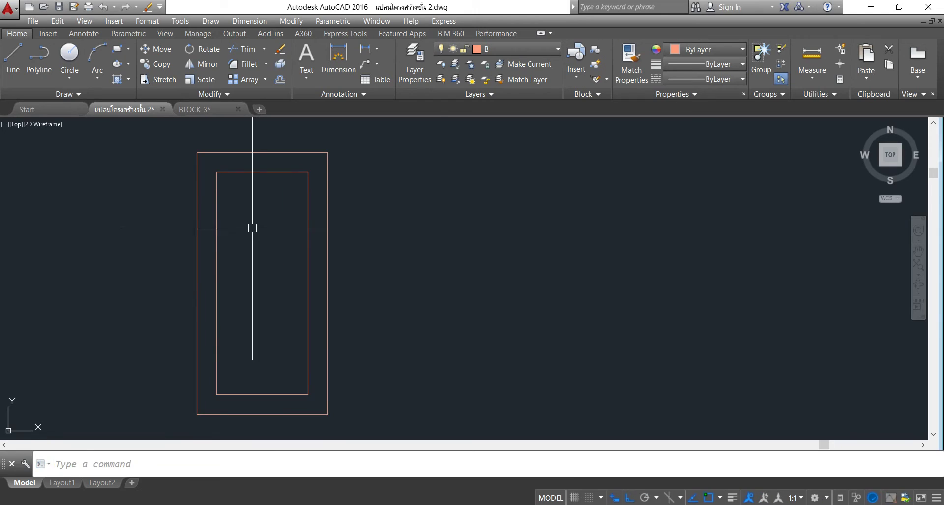
scroll(245, 164, up, 3)
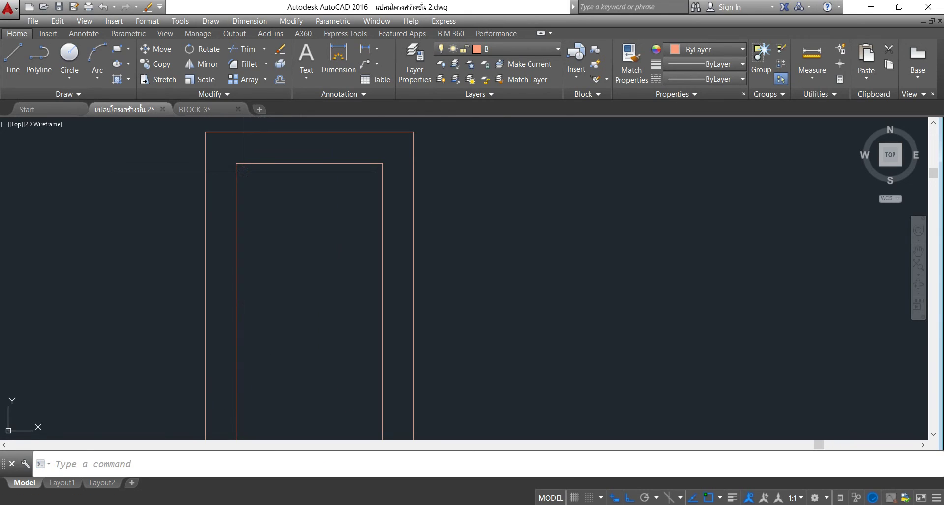
- Fillet the inner rectangle's top-right and top-left corners with a 0.015 radius
click(240, 65)
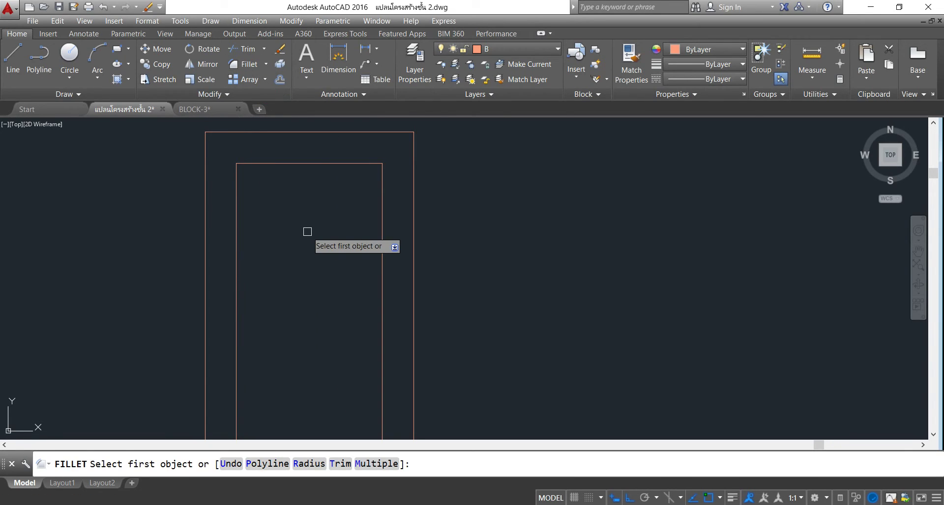
click(309, 464)
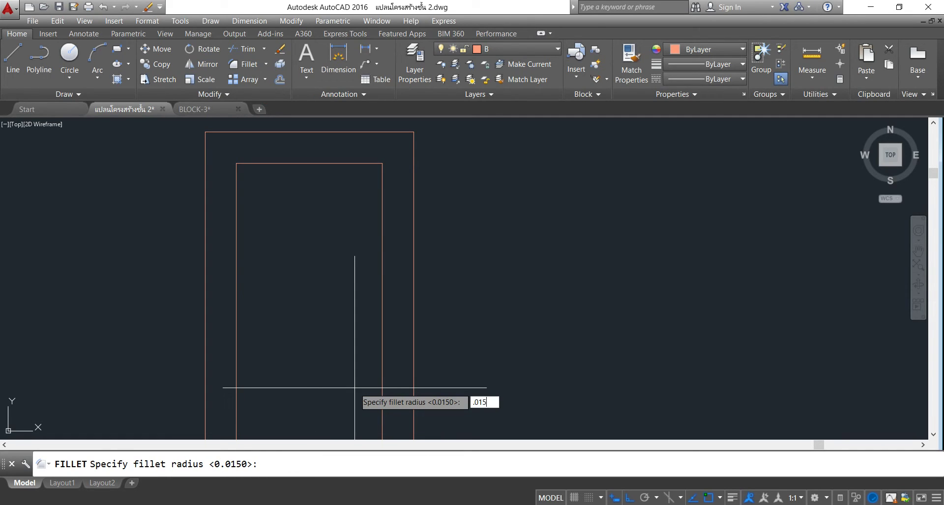
key(Return)
click(371, 164)
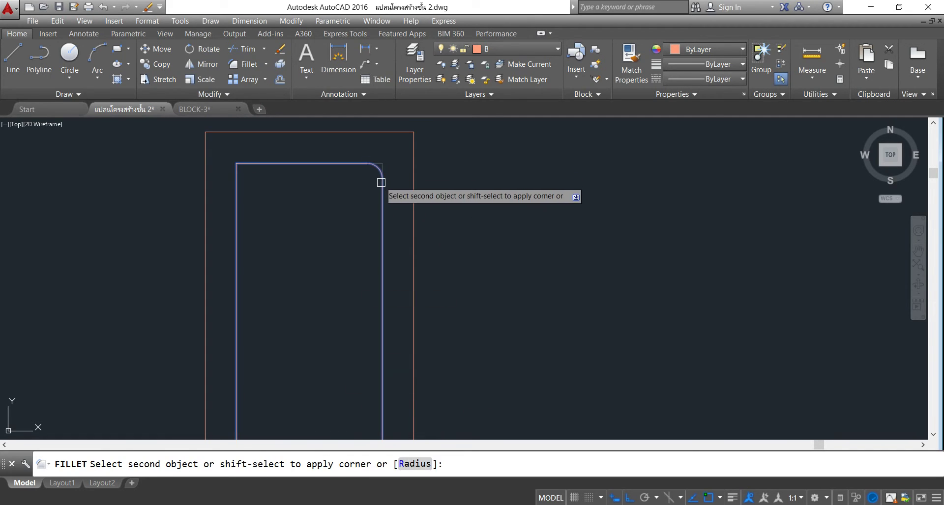
click(381, 183)
right_click(305, 179)
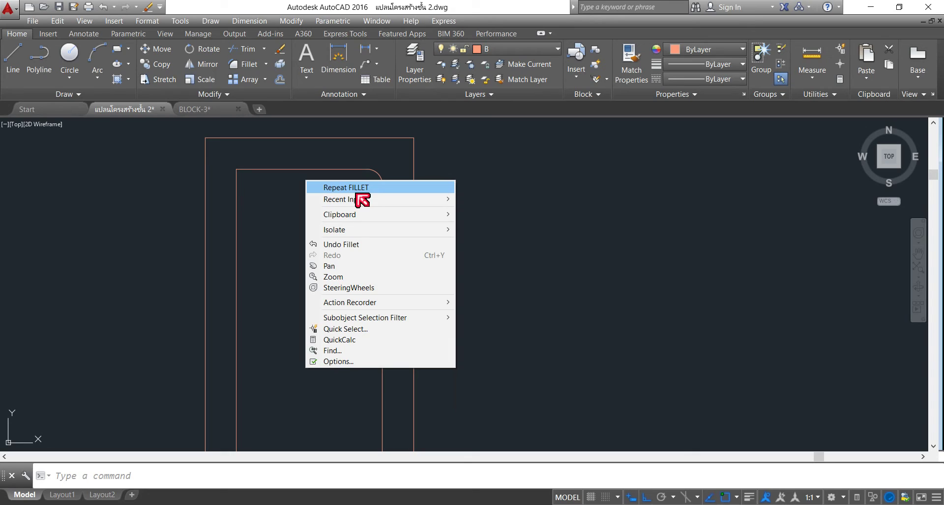
click(357, 188)
click(252, 171)
click(237, 195)
- Fillet the inner rectangle's bottom-left and bottom-right corners with the same 0.015 radius
right_click(297, 190)
click(320, 197)
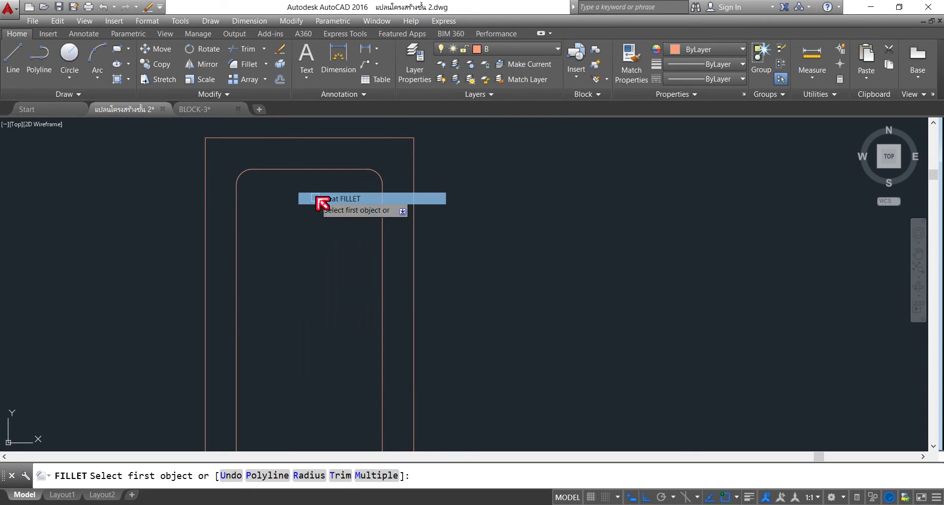
scroll(321, 162, down, 2)
middle_drag(301, 412, 310, 318)
scroll(310, 318, up, 2)
click(259, 252)
click(295, 284)
right_click(371, 222)
click(380, 228)
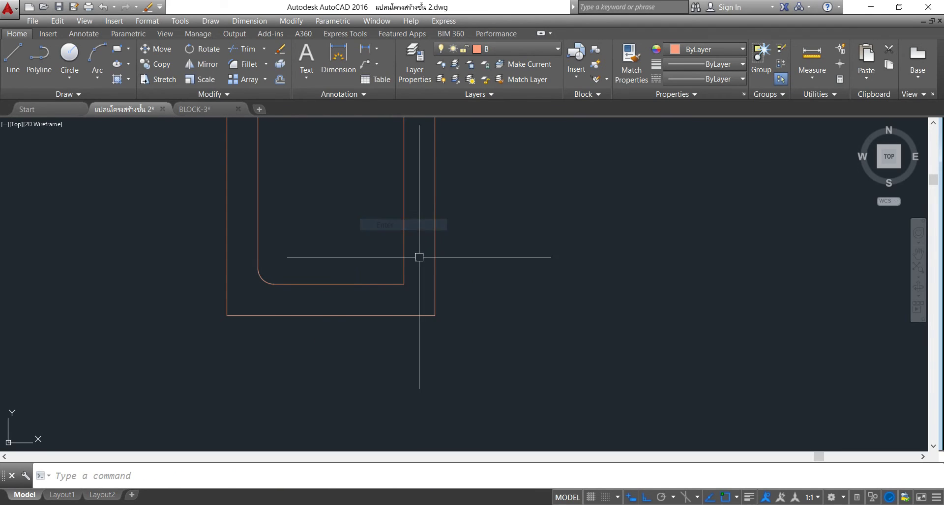
right_click(350, 213)
click(376, 221)
click(404, 246)
click(378, 283)
scroll(327, 243, down, 6)
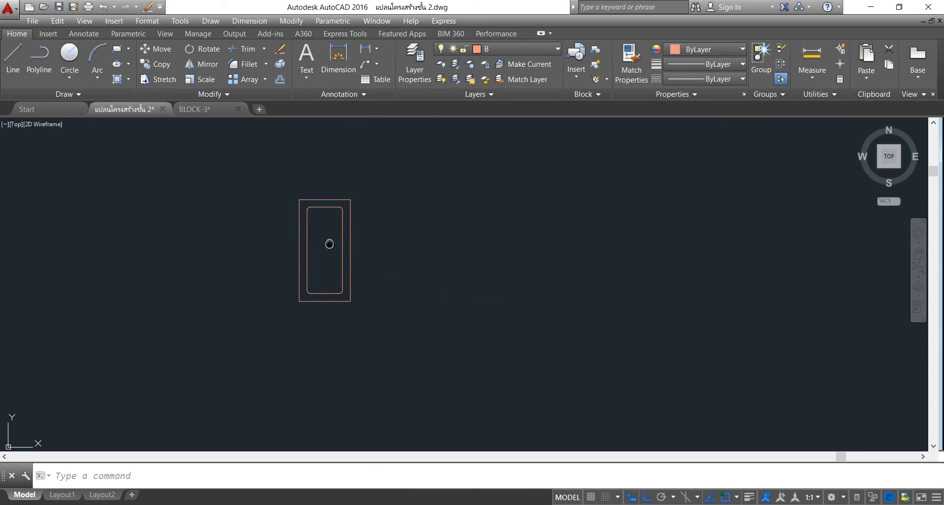
scroll(318, 252, up, 2)
- Offset the rounded inner rectangle 0.01 inward to make a third outline
click(280, 79)
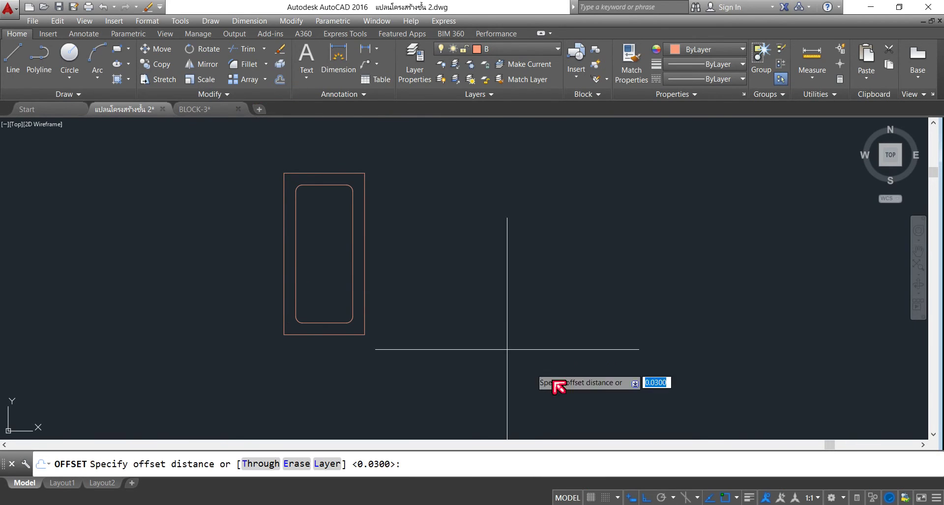
key(Return)
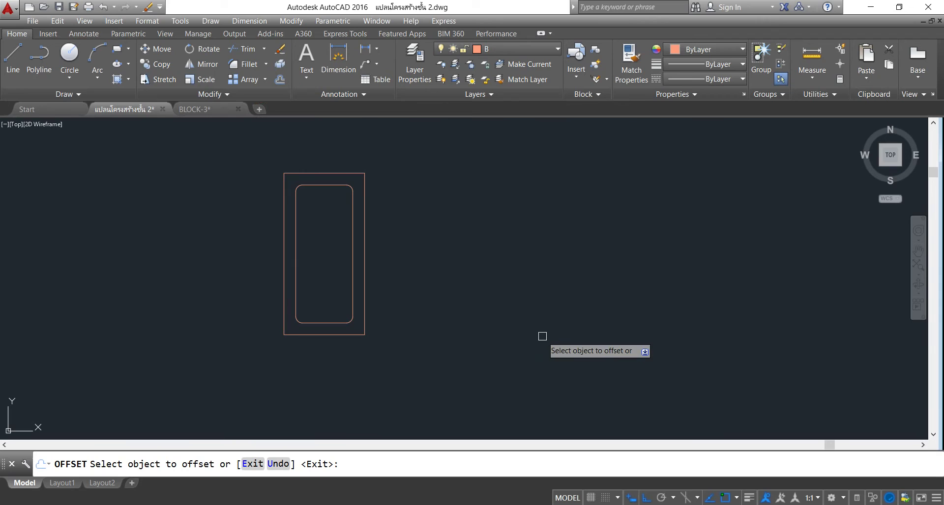
click(352, 227)
click(342, 228)
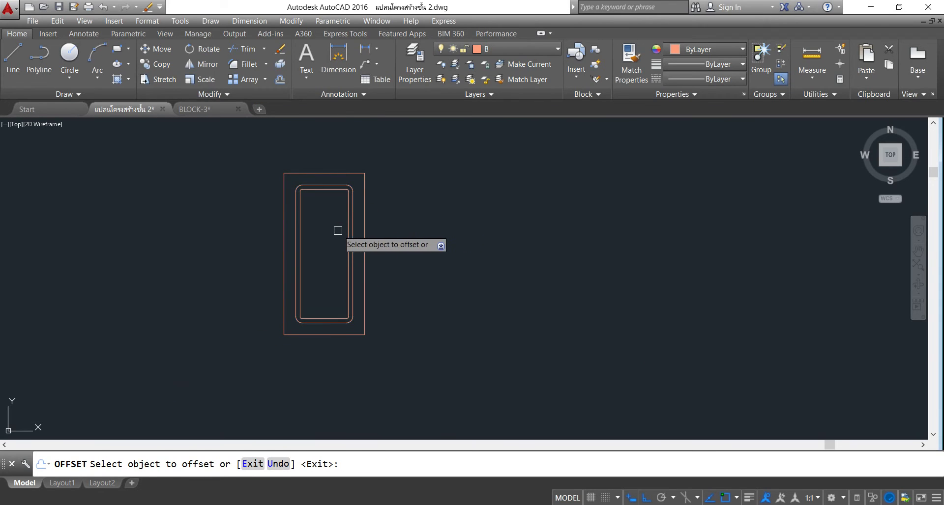
scroll(312, 195, up, 4)
scroll(313, 195, down, 2)
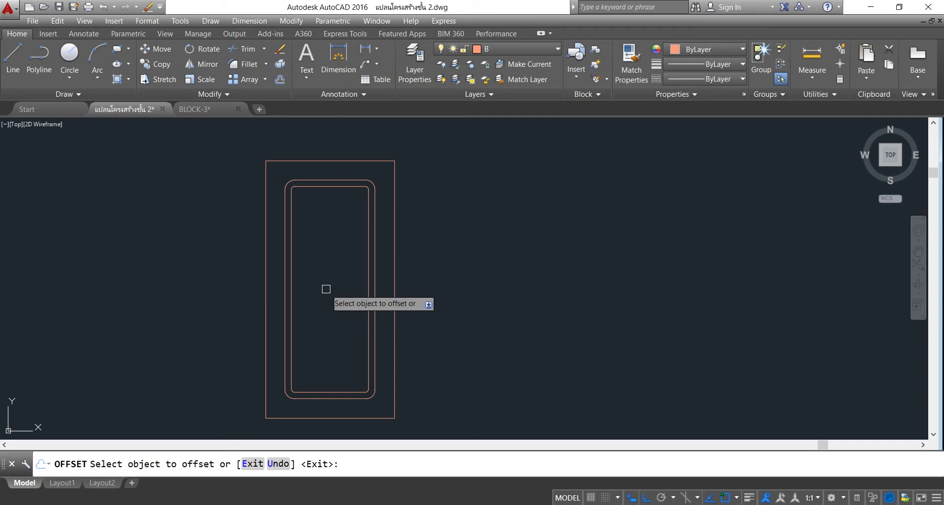
key(Escape)
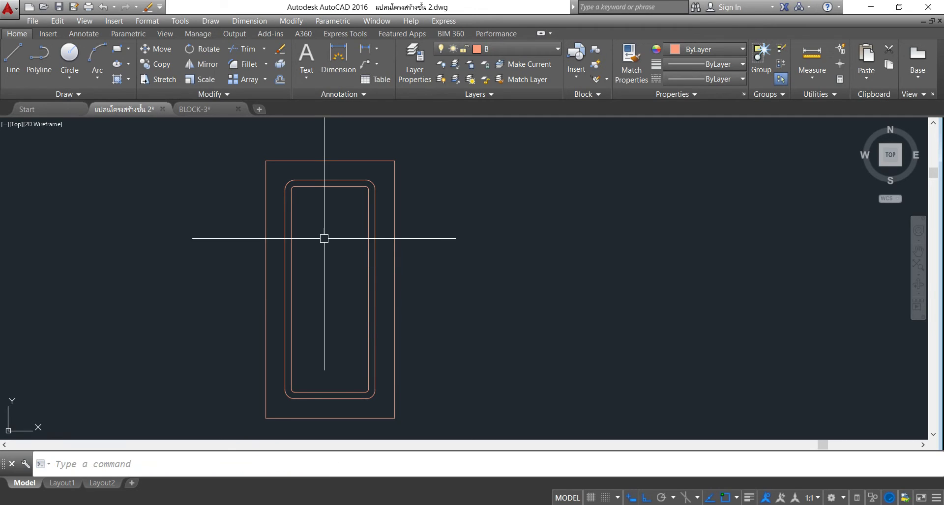
scroll(298, 189, up, 2)
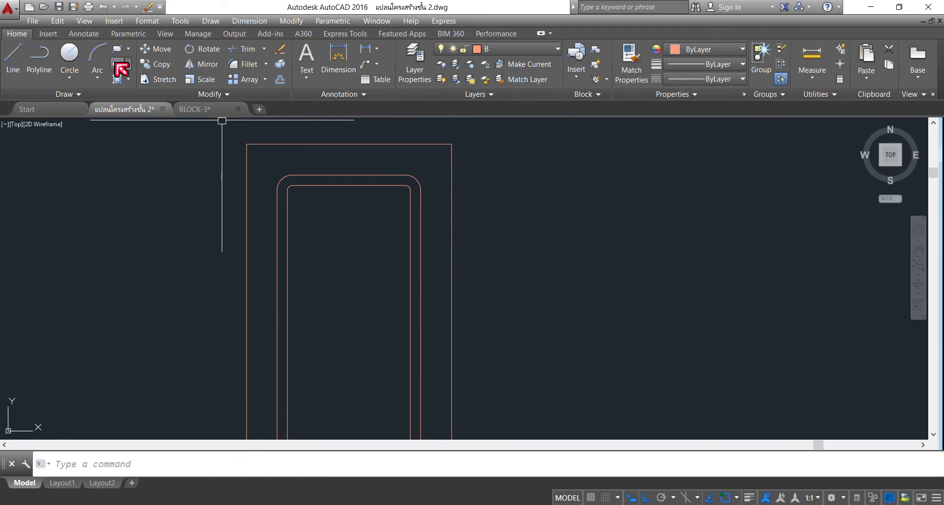
- Draw a default-radius circle at the section's rounded corner, then select the top-left small circle
click(70, 55)
scroll(295, 200, up, 2)
scroll(282, 172, up, 2)
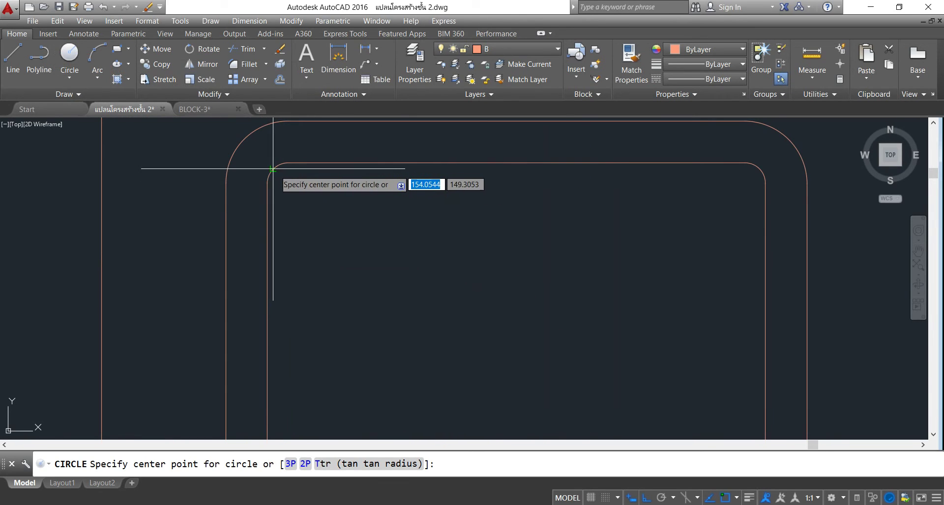
click(288, 184)
text(.01)
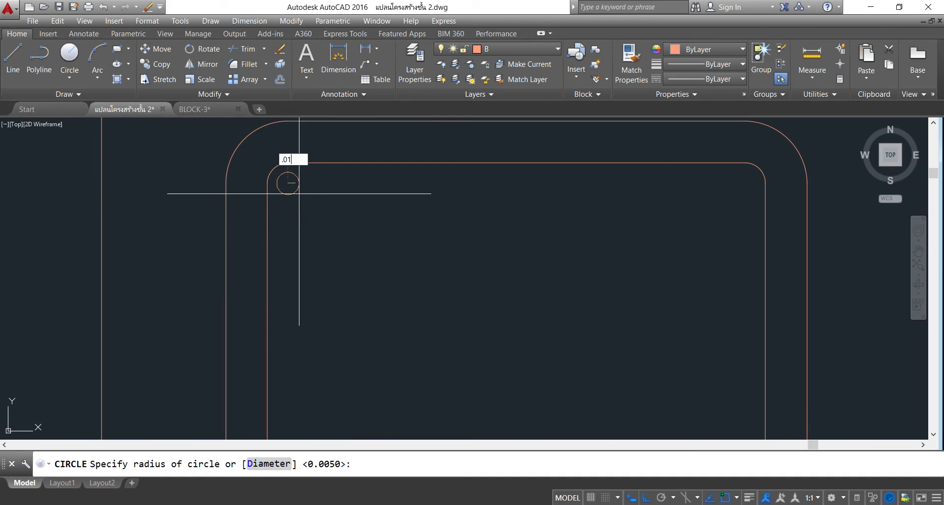
key(Return)
scroll(297, 192, down, 6)
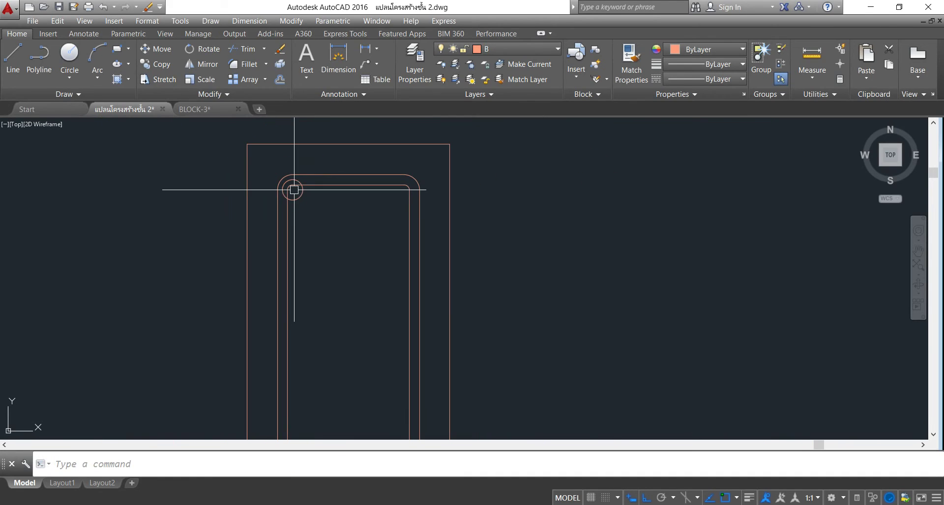
scroll(295, 187, down, 4)
scroll(292, 183, up, 4)
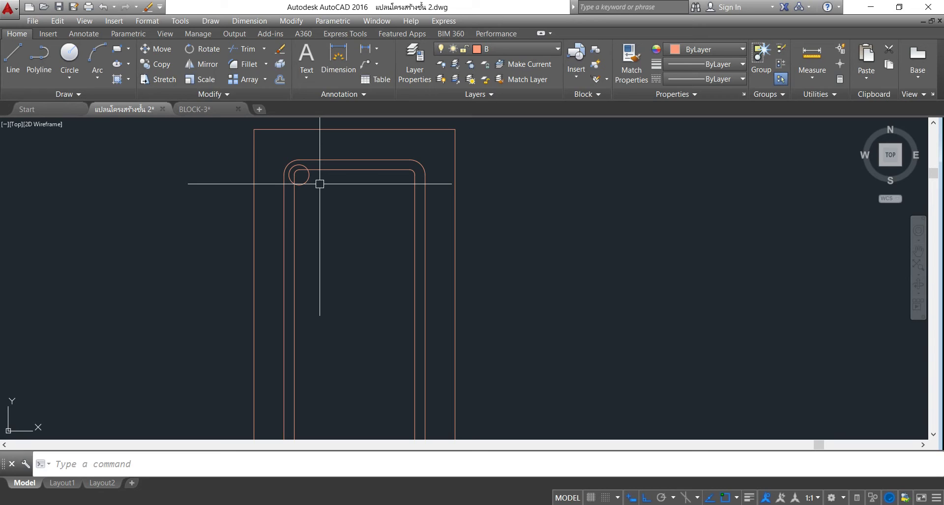
click(298, 177)
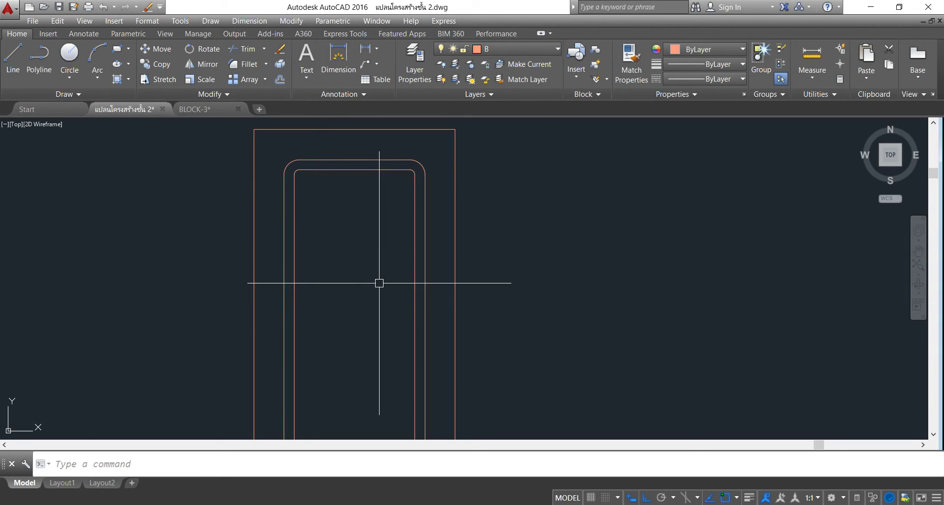
- Draw a 0.01-diameter rebar circle at the section's inner top-left corner
click(69, 53)
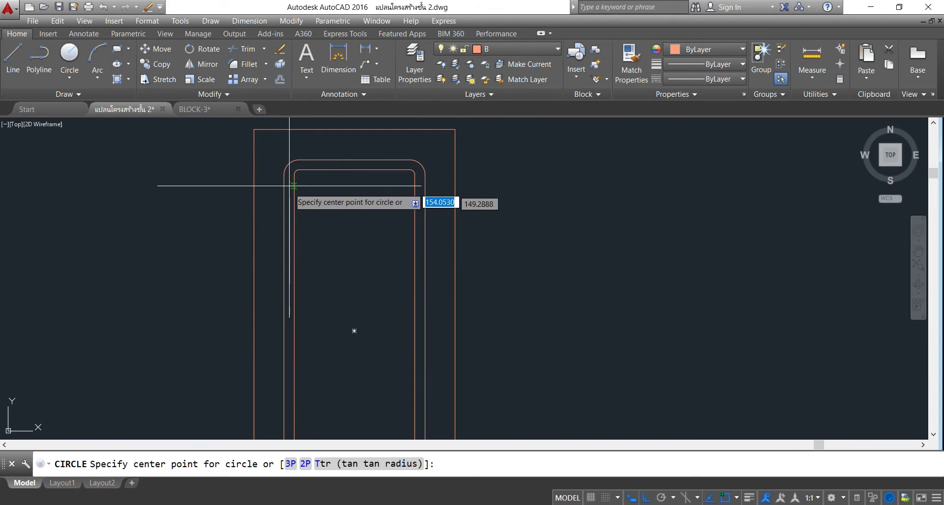
click(298, 174)
text(d)
key(Return)
text(0.01)
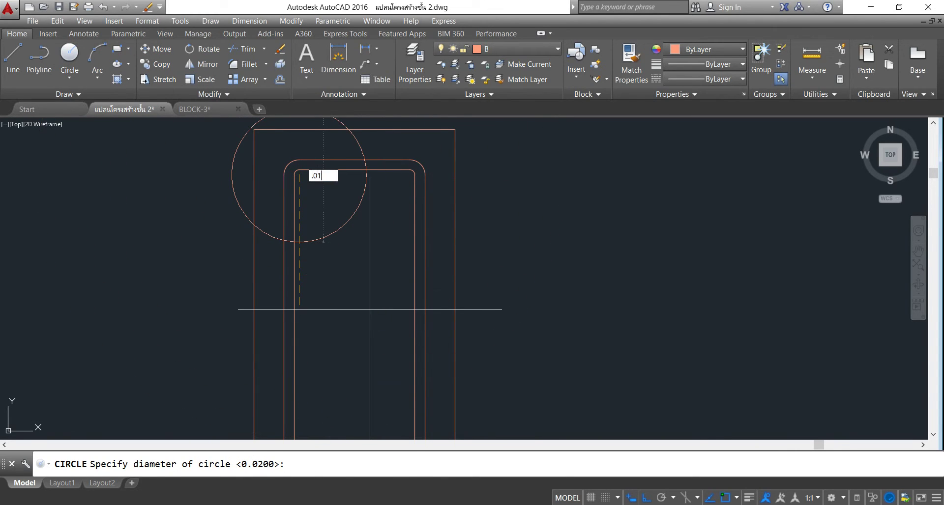
key(Return)
scroll(350, 167, down, 4)
scroll(345, 178, up, 6)
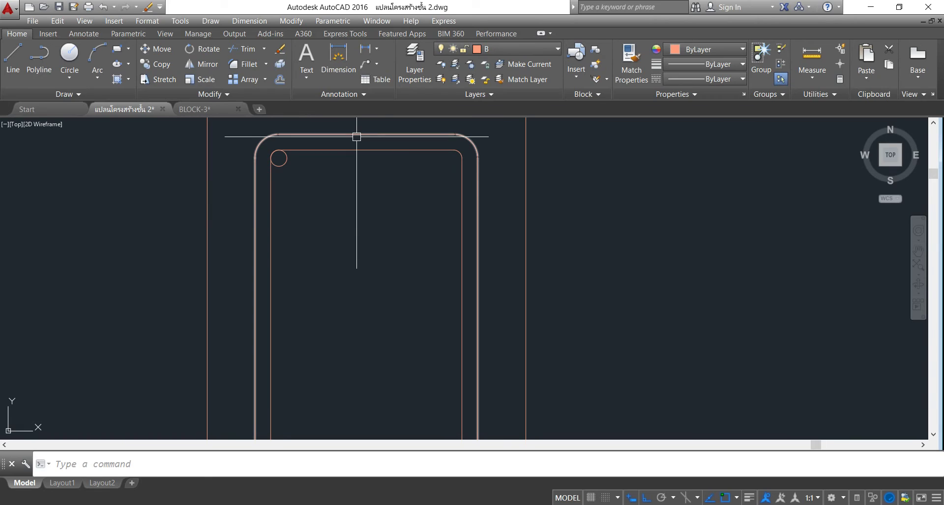
- Pick two points for a linear dimension, then cancel it
click(364, 48)
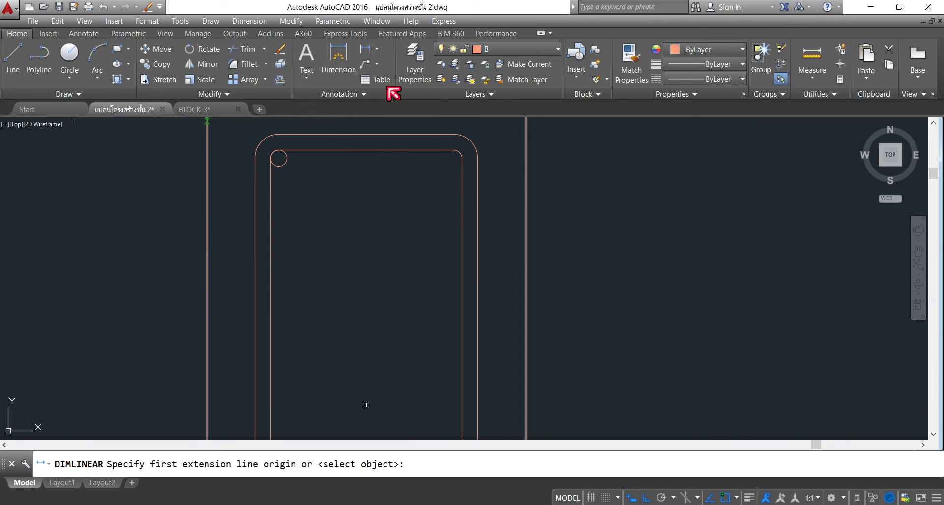
click(366, 134)
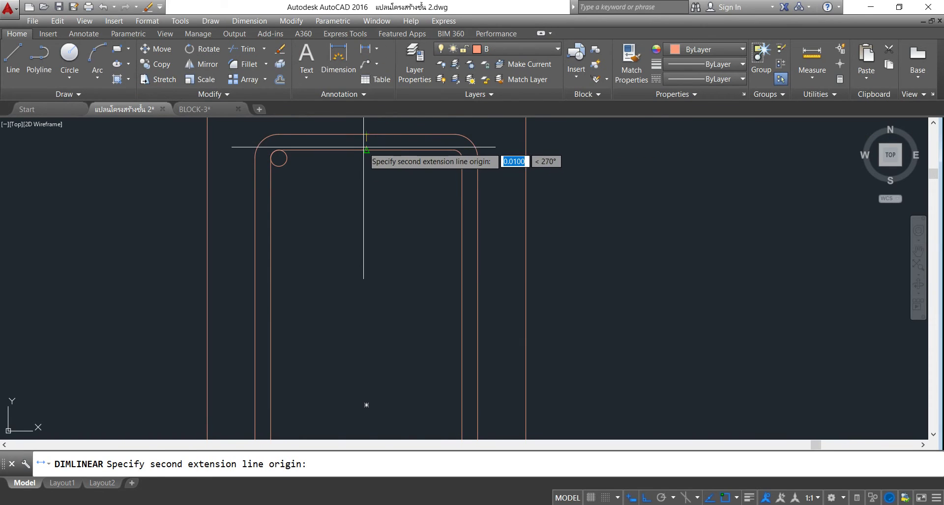
click(366, 150)
scroll(386, 223, down, 2)
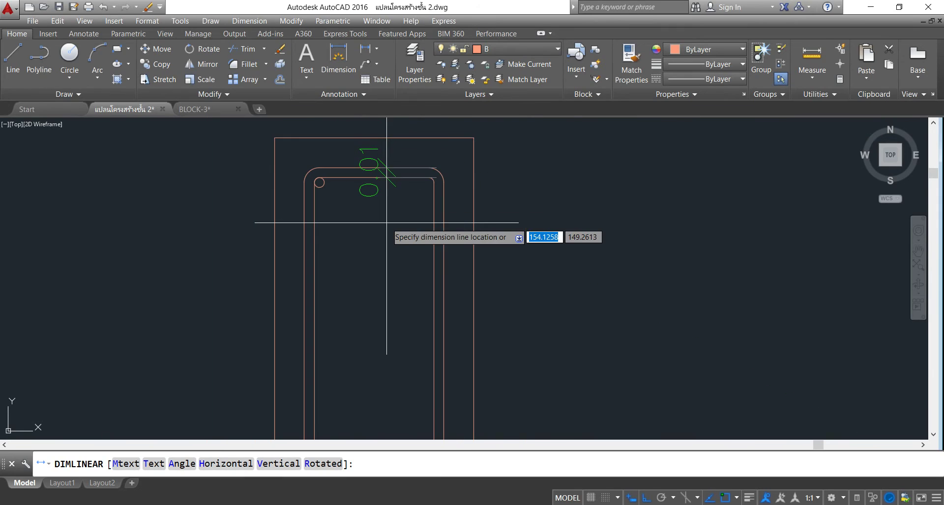
key(Escape)
scroll(386, 223, up, 1)
scroll(386, 206, up, 2)
scroll(347, 177, up, 2)
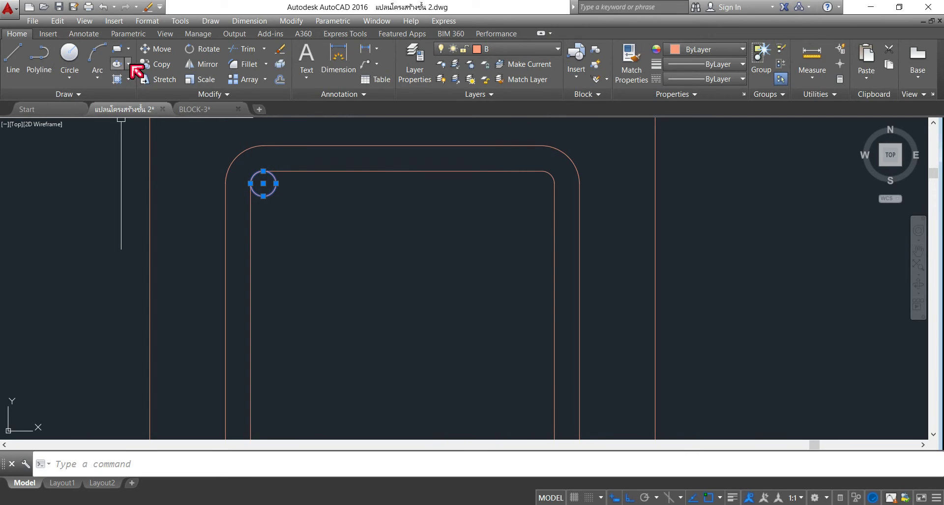
- Copy the top-left rebar circle to the inner top-right corner
click(163, 66)
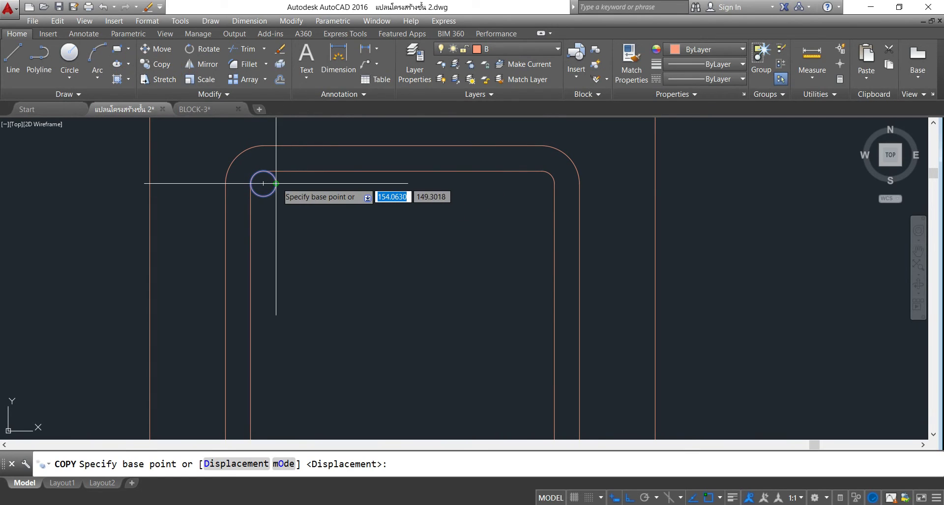
click(263, 184)
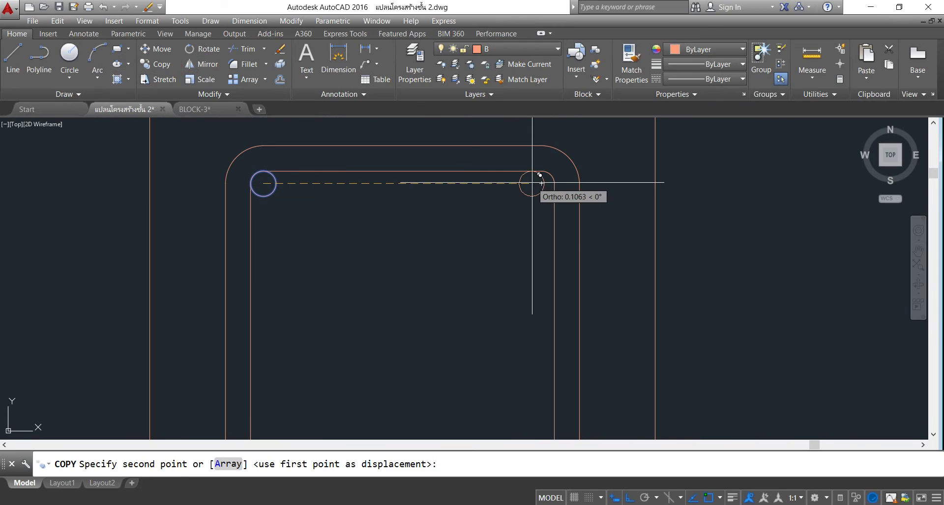
click(541, 184)
key(Return)
scroll(344, 185, down, 4)
mouse_move(347, 185)
middle_down()
mouse_move(317, 145)
mouse_move(337, 220)
middle_up()
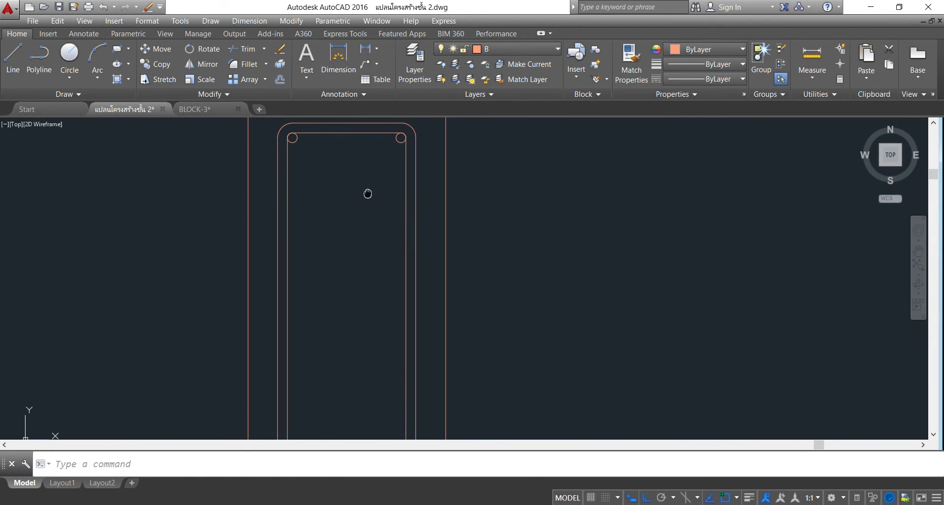
- Mirror both top rebar circles about the horizontal midline, keeping the originals
click(199, 64)
click(258, 159)
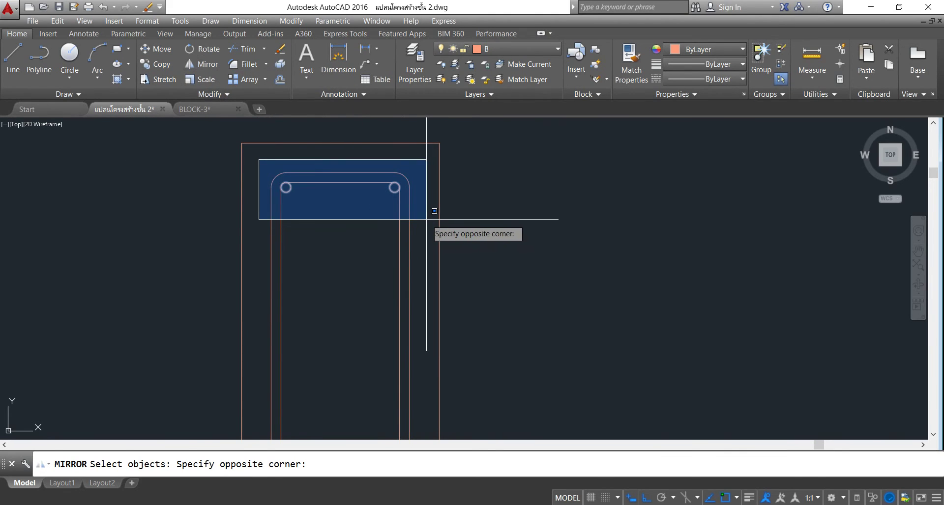
click(442, 234)
key(Return)
scroll(303, 277, down, 2)
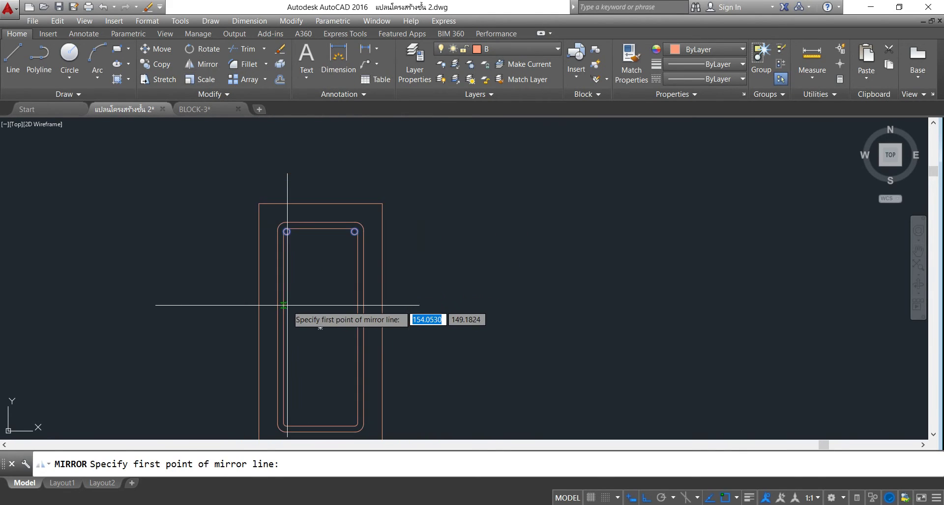
click(283, 327)
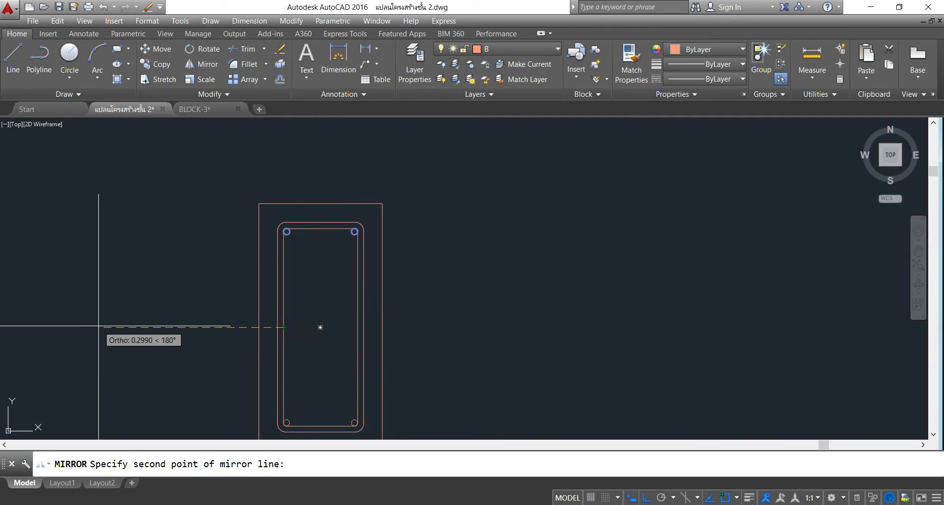
click(99, 326)
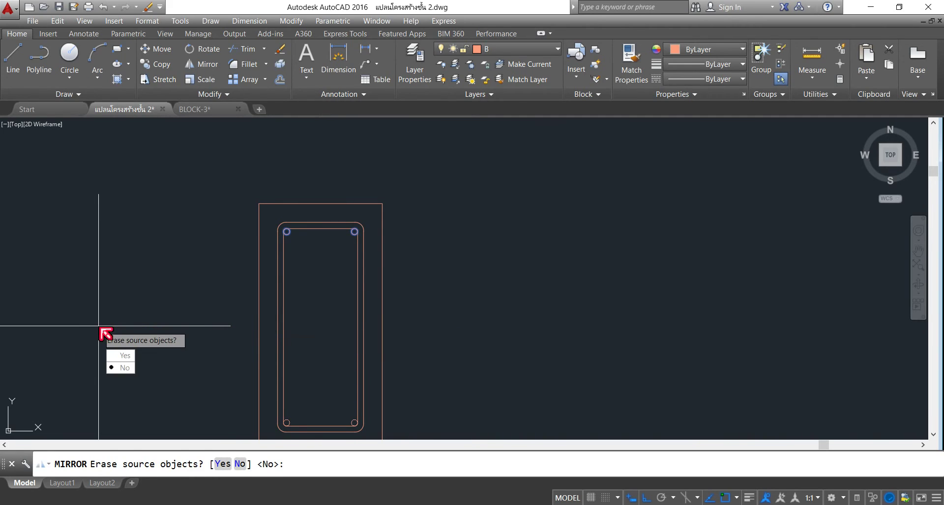
click(126, 367)
scroll(341, 263, down, 2)
middle_drag(341, 263, 342, 234)
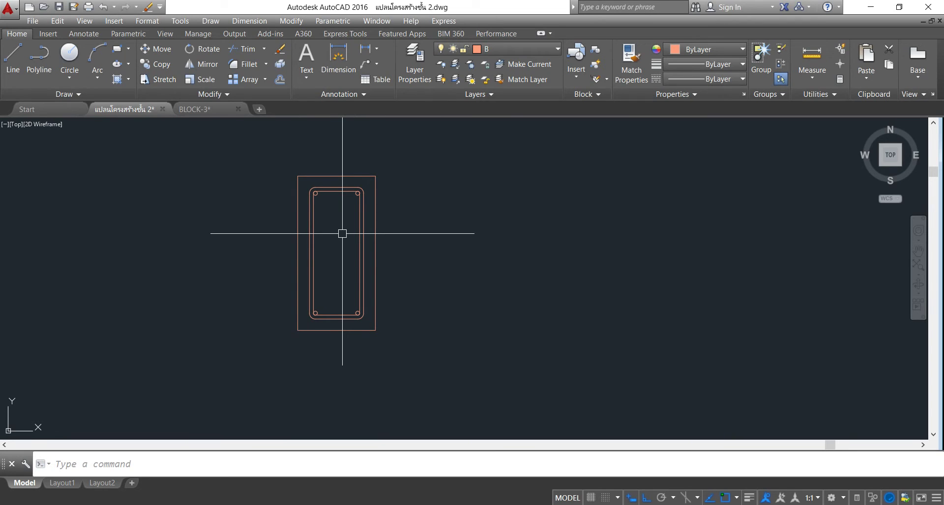
scroll(337, 251, up, 1)
scroll(323, 243, down, 1)
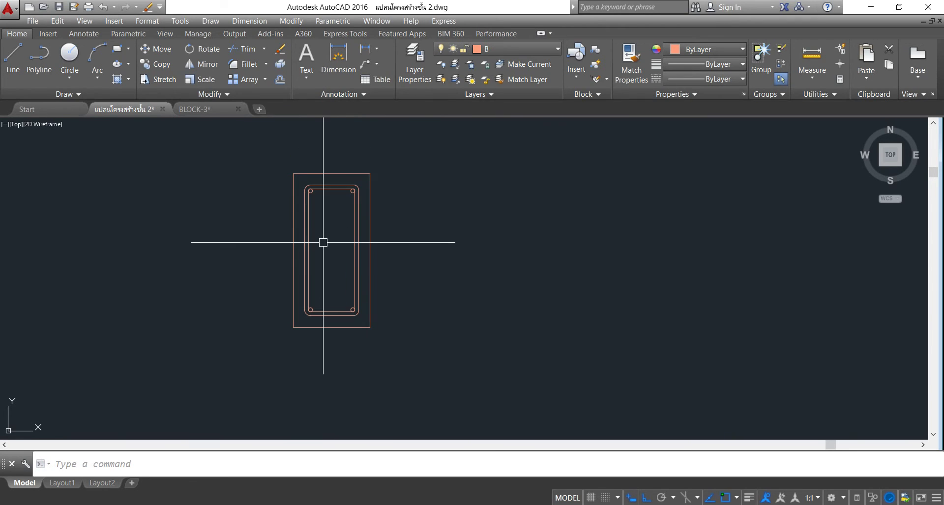
- Copy the B label to just below the column section, with Ortho off
scroll(323, 243, down, 3)
middle_drag(322, 246, 320, 274)
scroll(273, 249, down, 1)
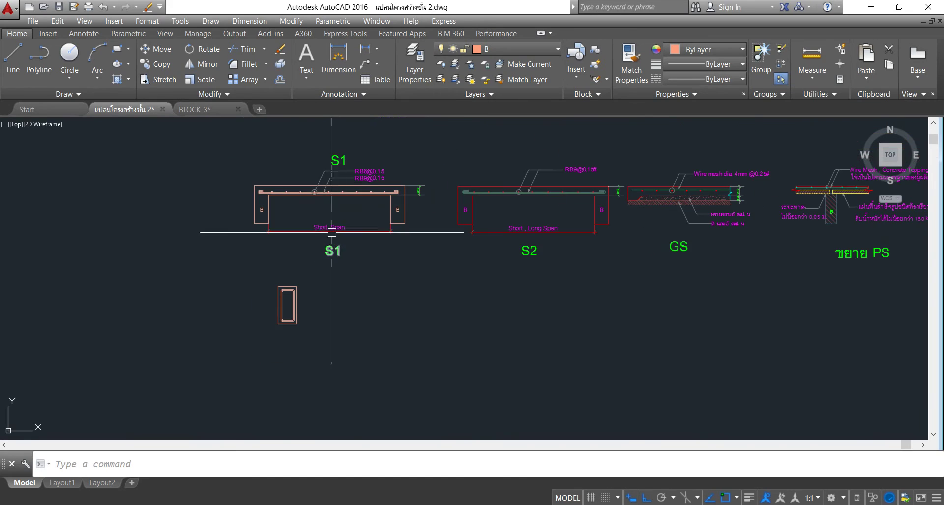
scroll(292, 256, up, 3)
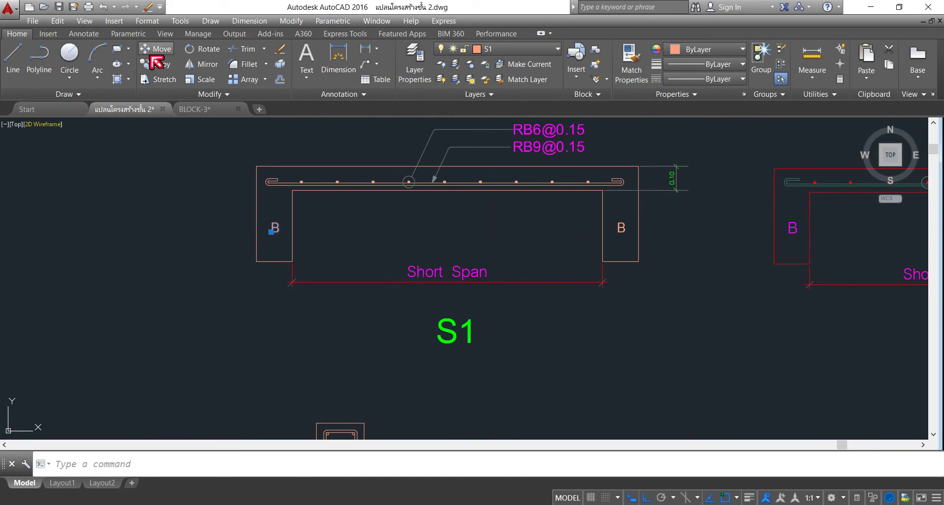
click(155, 69)
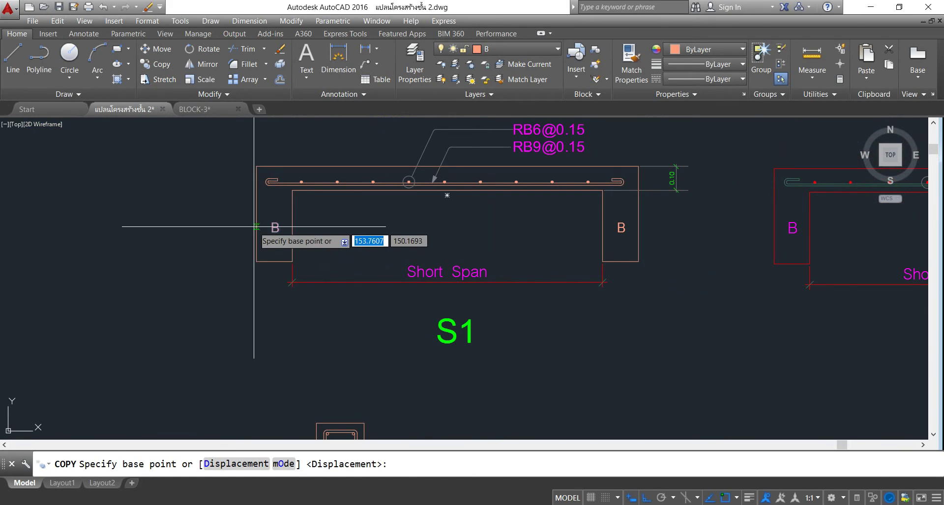
click(256, 227)
scroll(200, 363, down, 3)
scroll(252, 287, up, 4)
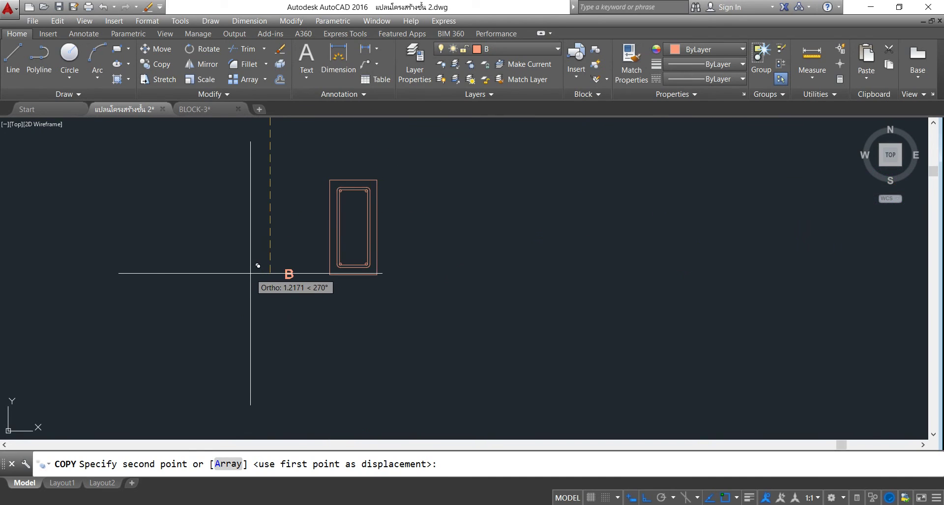
key(F8)
middle_drag(339, 322, 283, 278)
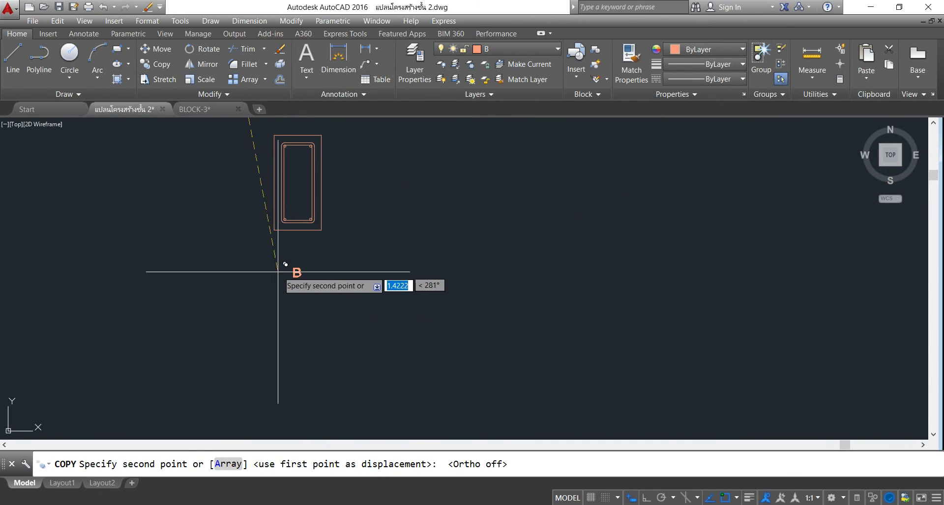
click(281, 274)
key(Return)
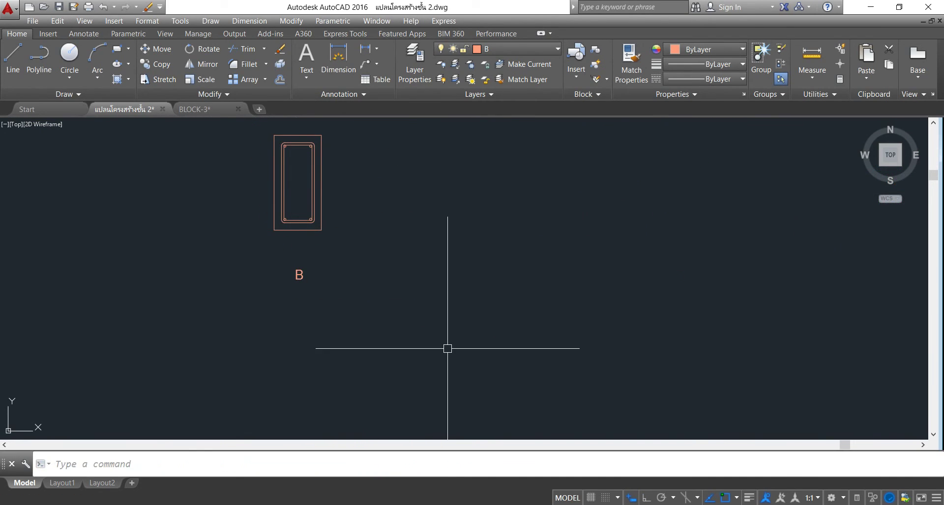
- Edit the copied label's text to read B1
double_click(296, 274)
text(B1)
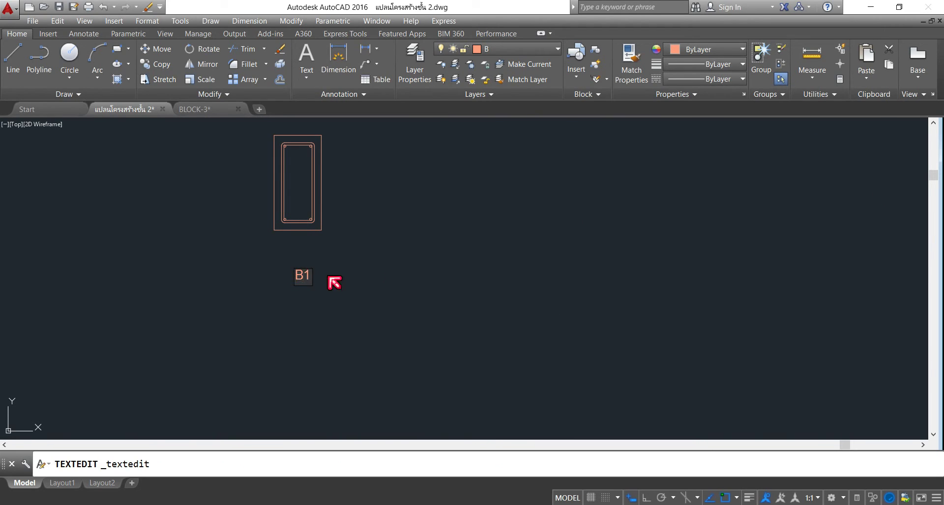
key(Escape)
scroll(301, 263, down, 3)
scroll(275, 265, up, 3)
scroll(360, 265, down, 3)
scroll(353, 280, down, 2)
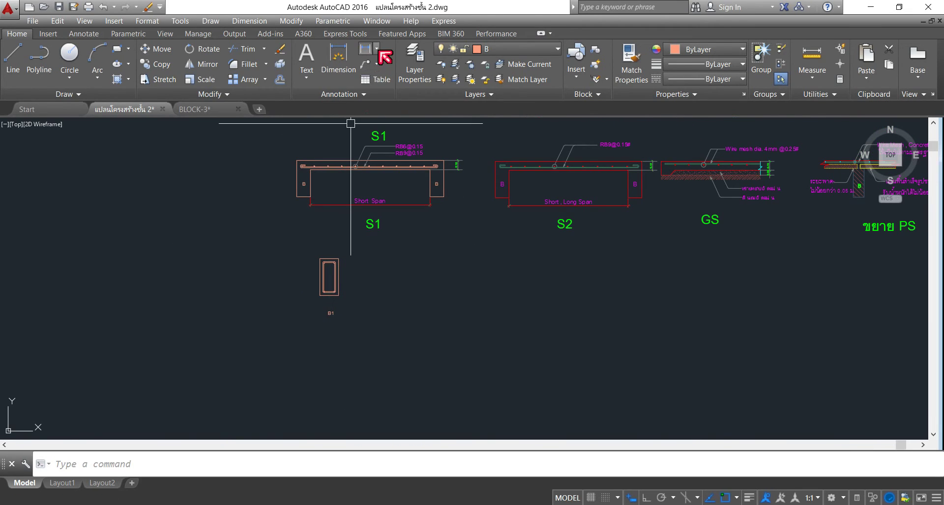
- Add the 0.40 vertical height dimension on the left side of B1
click(366, 50)
scroll(327, 269, up, 3)
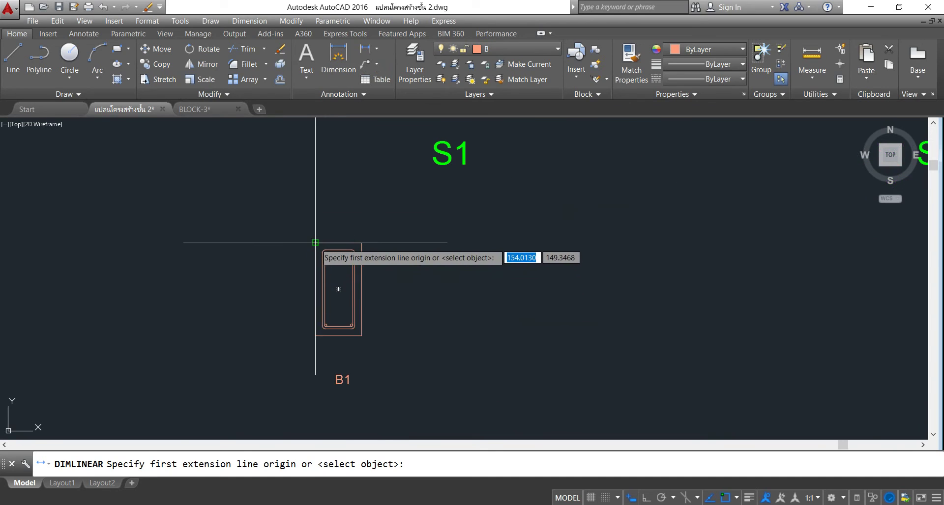
click(315, 243)
click(315, 336)
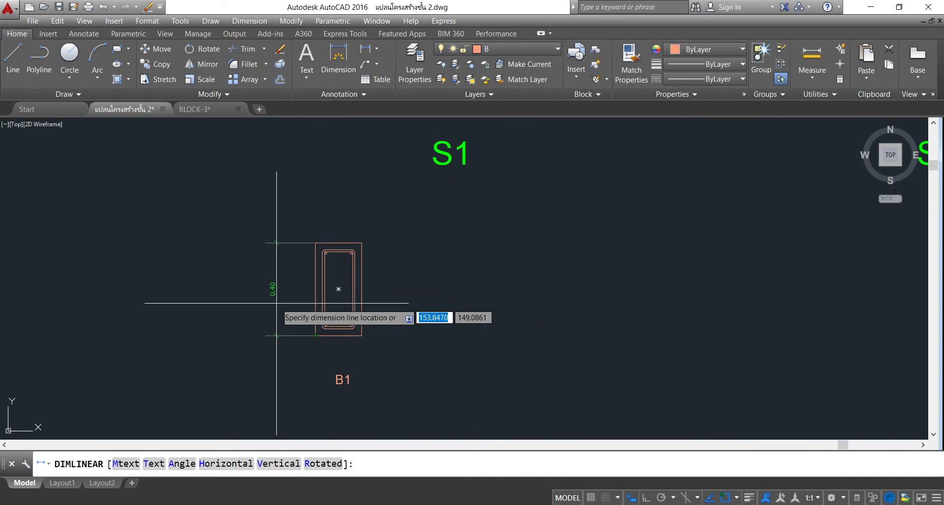
click(287, 288)
key(Return)
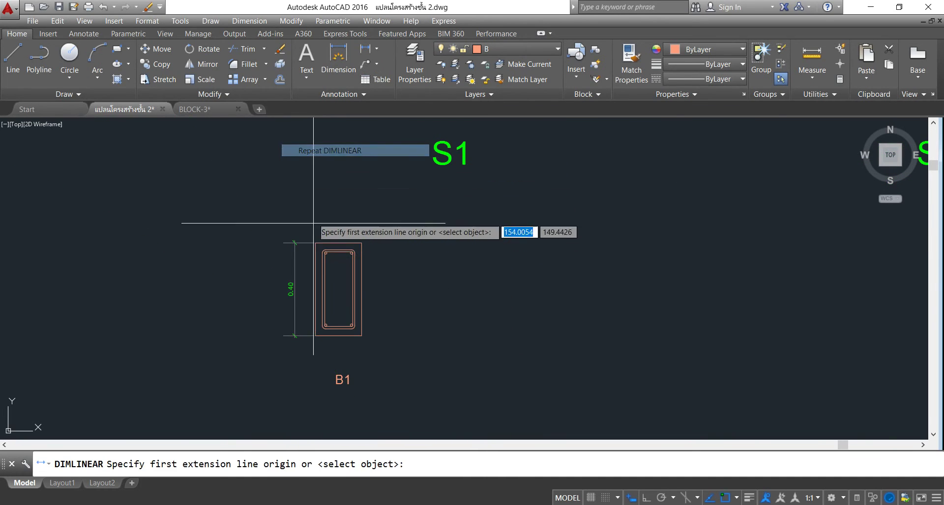
- Add the 0.20 horizontal width dimension above B1's top edge
scroll(321, 243, up, 5)
click(331, 279)
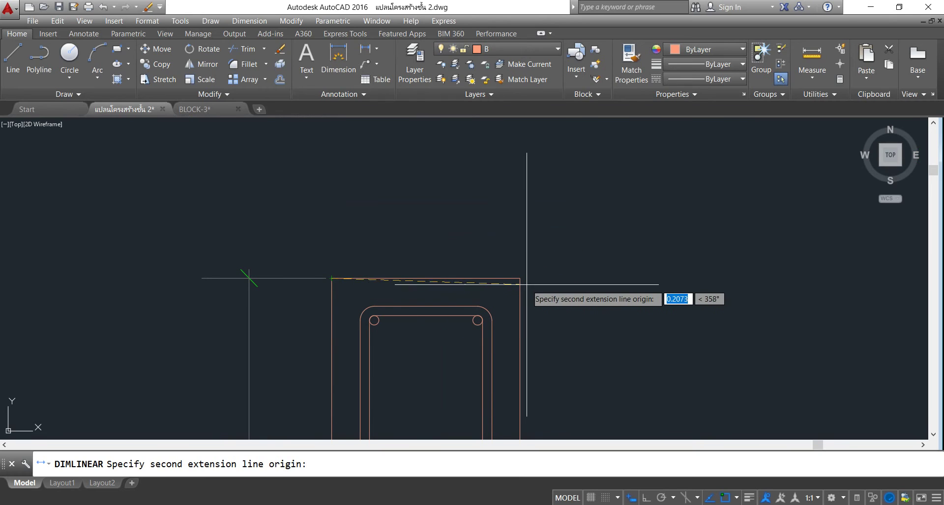
click(520, 278)
scroll(421, 204, down, 3)
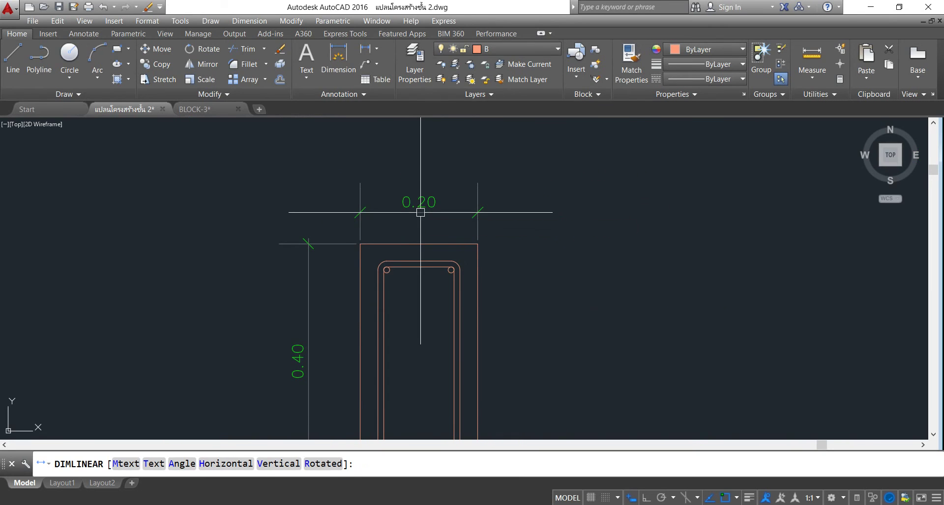
scroll(333, 172, down, 3)
click(333, 171)
scroll(333, 172, down, 2)
scroll(343, 251, up, 2)
scroll(306, 214, down, 1)
scroll(310, 230, up, 1)
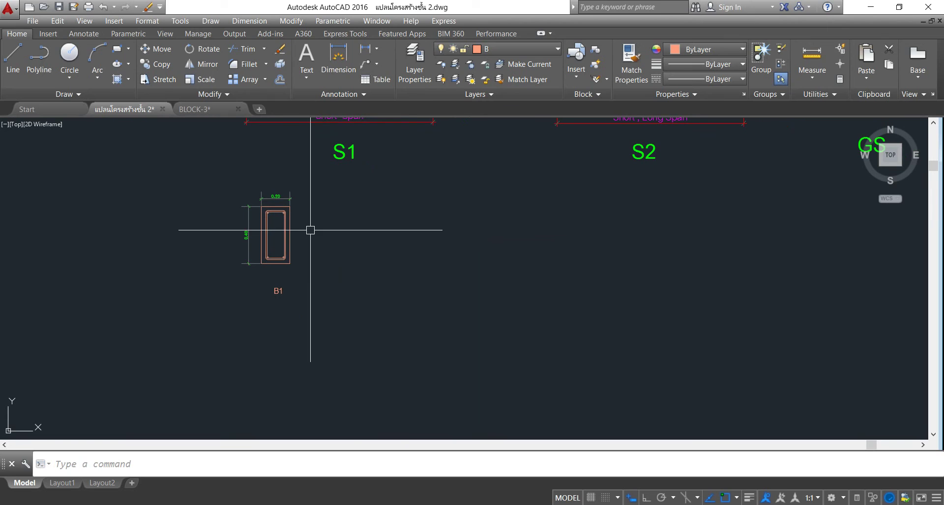
middle_drag(322, 261, 327, 303)
scroll(316, 274, down, 1)
scroll(377, 263, up, 1)
scroll(377, 263, down, 1)
scroll(270, 305, up, 1)
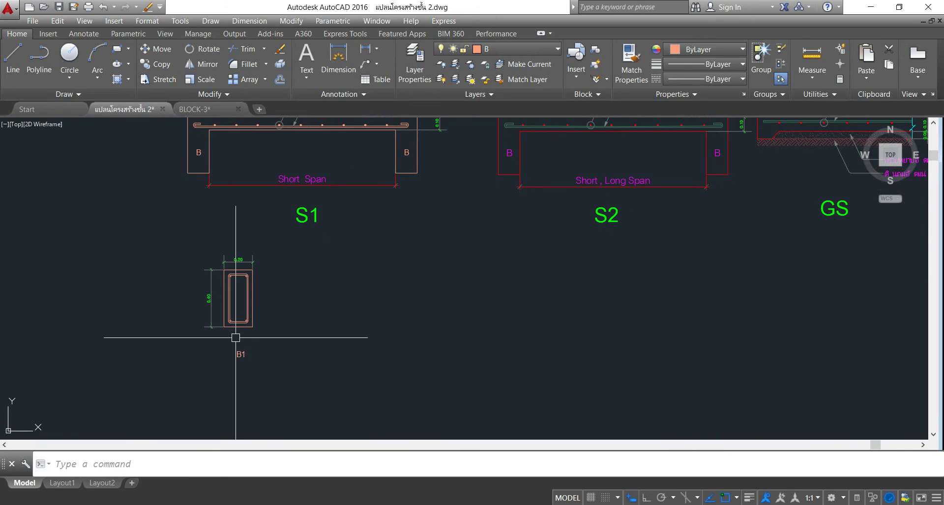
- In BLOCK-3.dwg, window-select the row of B1, B1C, B2, B2C, B3, Ba and Bx sections
click(199, 111)
scroll(246, 155, down, 5)
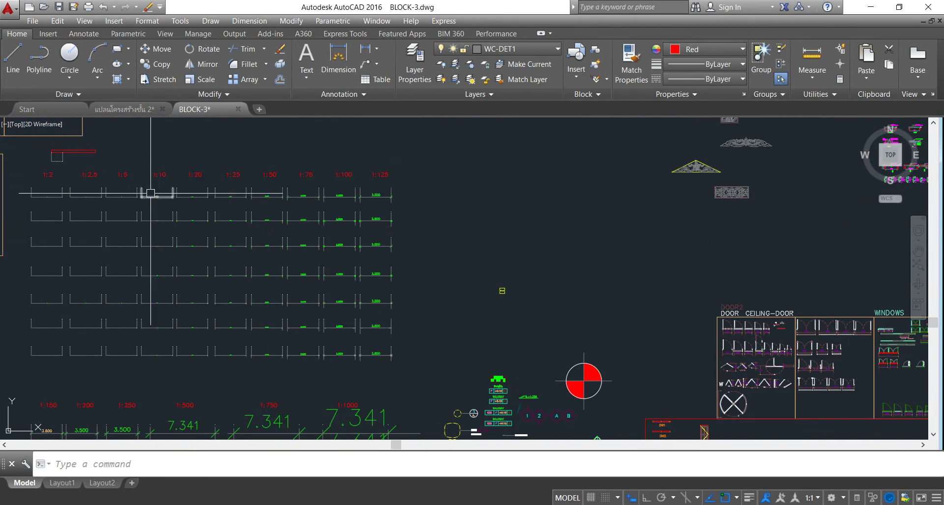
scroll(297, 253, down, 3)
middle_drag(295, 261, 389, 273)
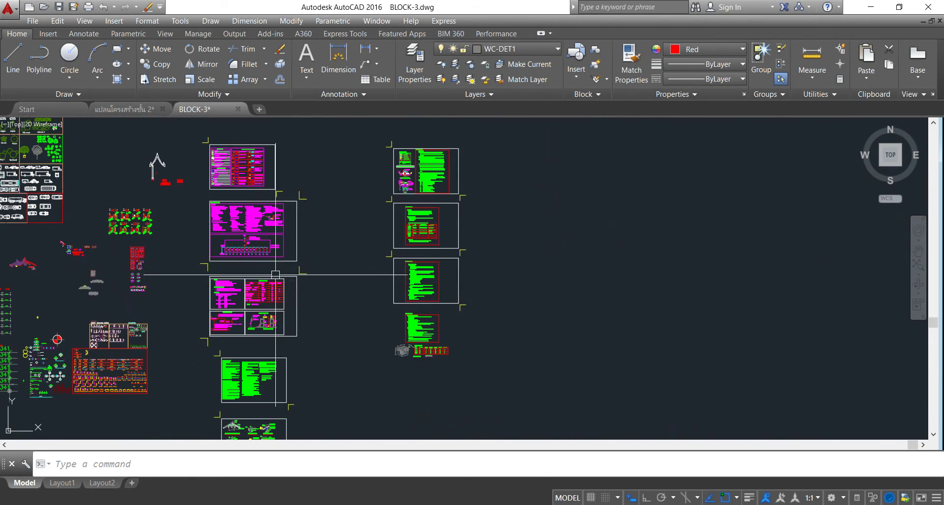
scroll(389, 274, up, 4)
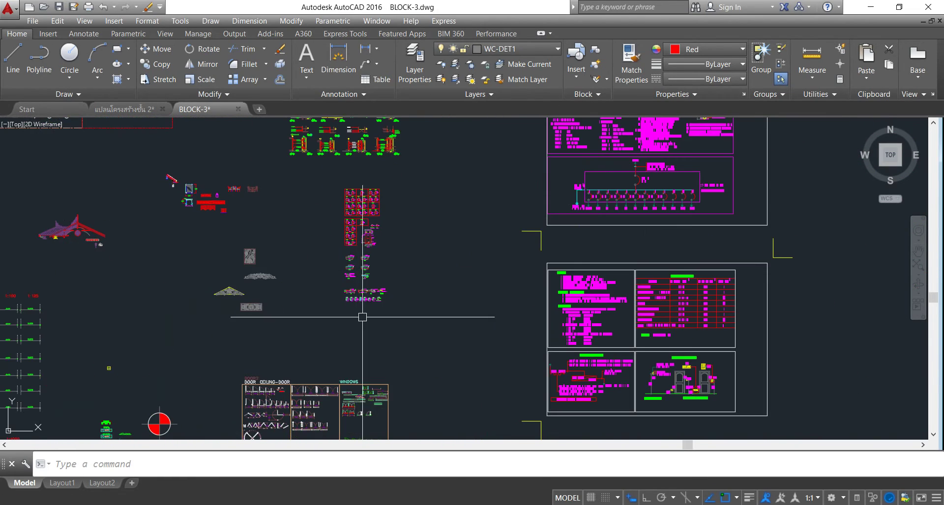
scroll(363, 317, up, 3)
scroll(245, 275, up, 3)
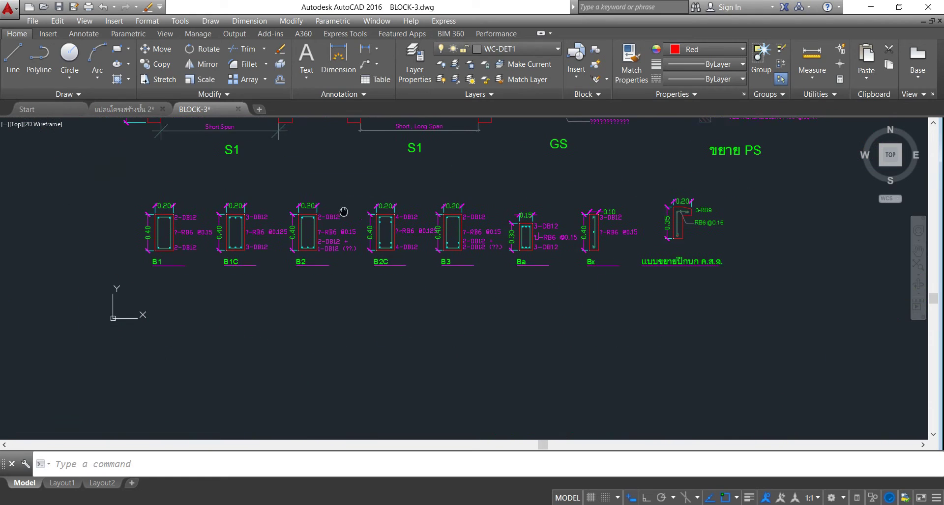
scroll(217, 238, up, 4)
scroll(217, 237, down, 2)
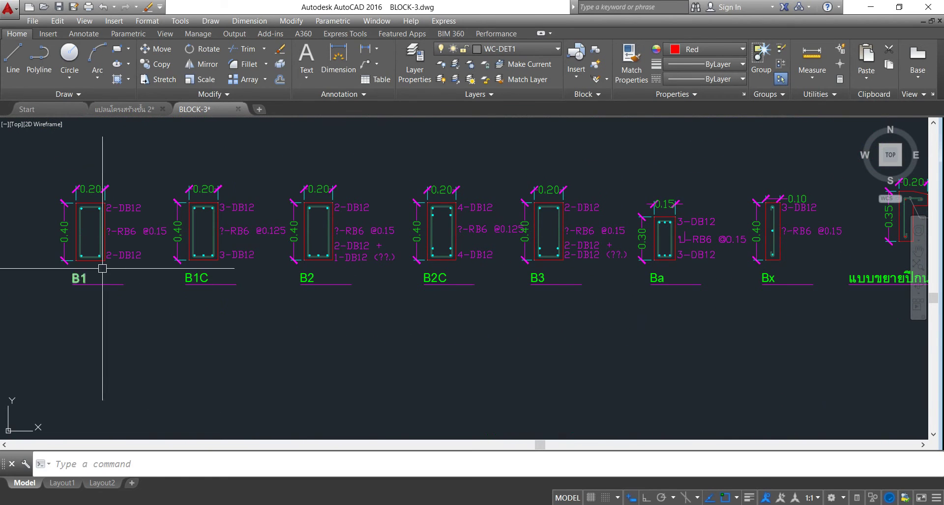
scroll(270, 237, down, 4)
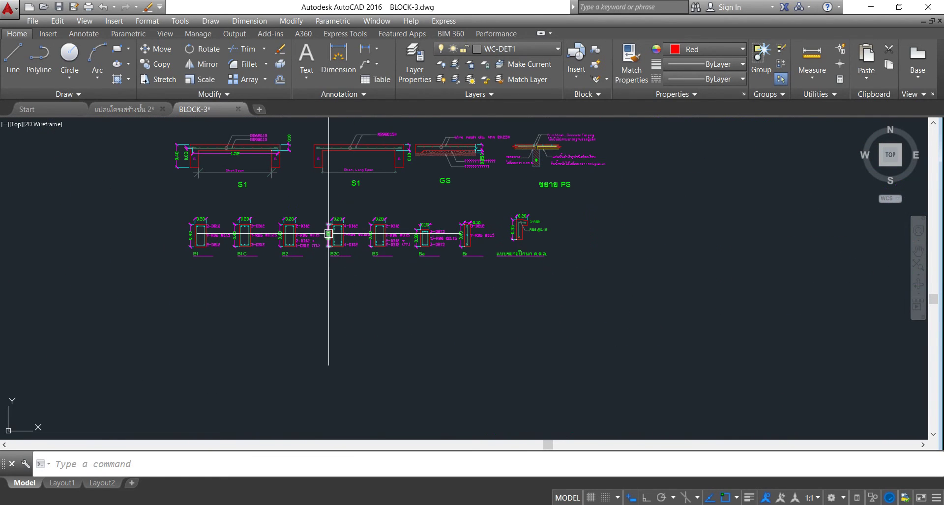
click(162, 196)
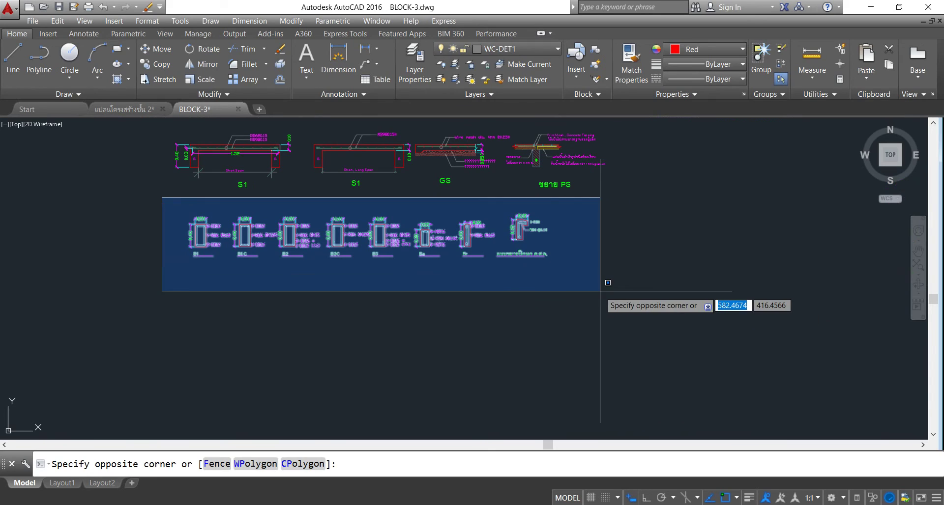
click(610, 295)
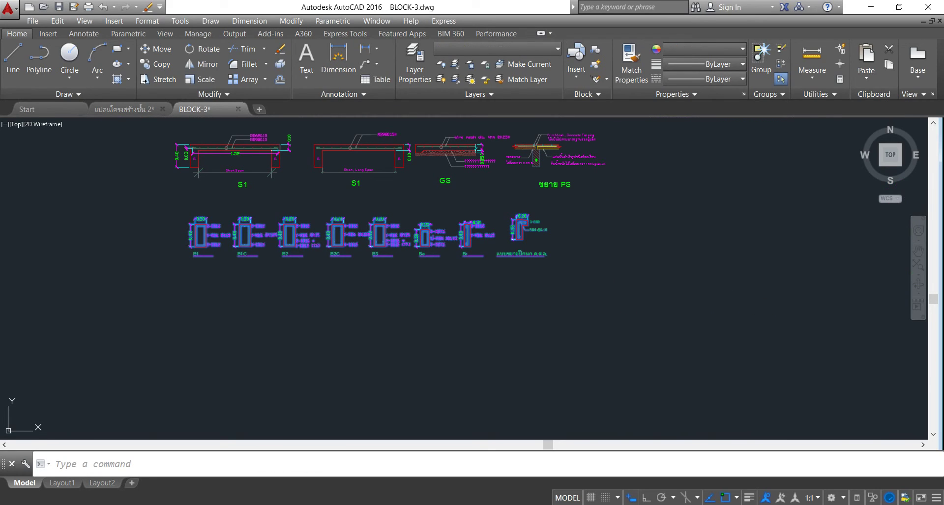
- Paste the copied beam sections into the second-floor drawing beside B1
click(129, 109)
scroll(316, 262, down, 4)
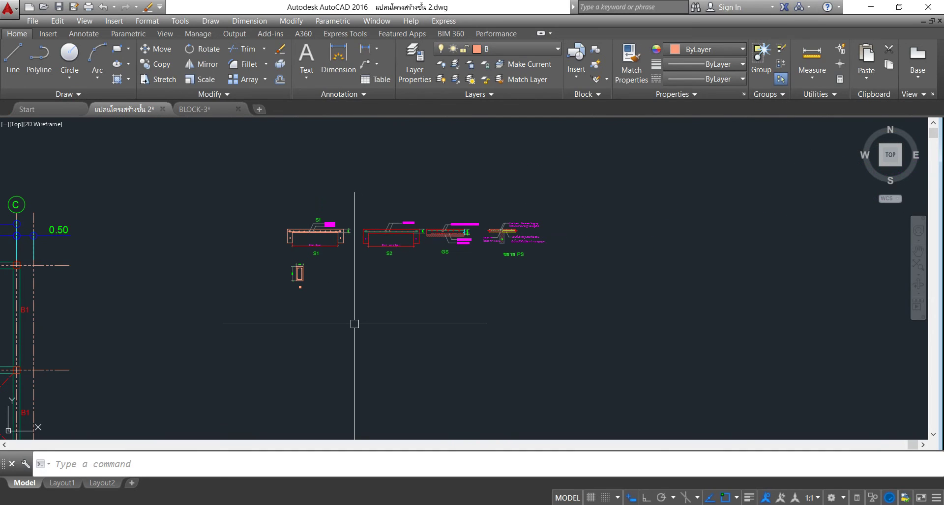
key(ctrl+v)
scroll(354, 324, up, 2)
scroll(331, 295, up, 2)
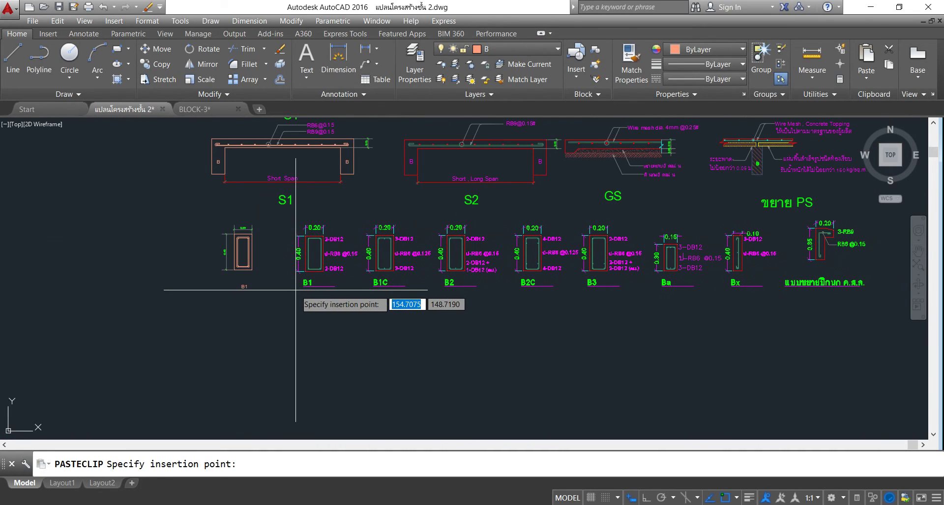
click(264, 288)
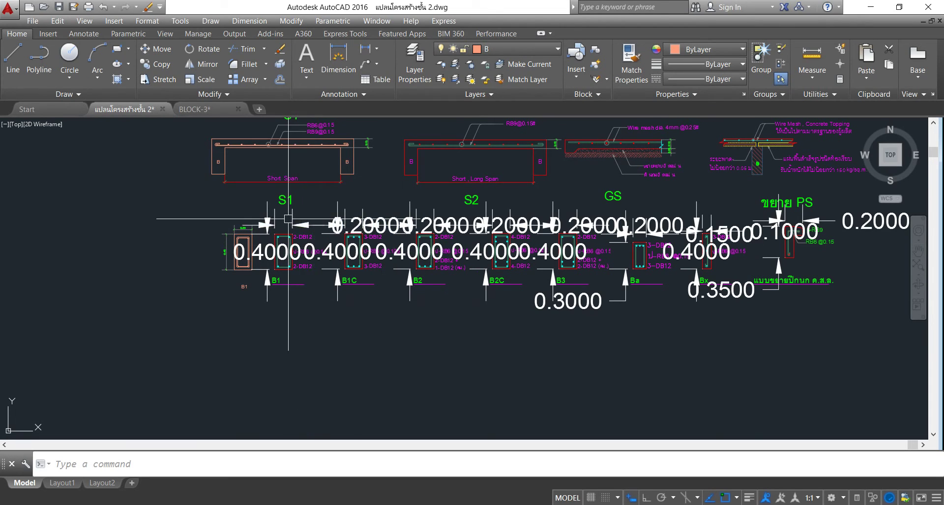
- Delete the 0.4000 and 0.2000 dimensions at the B1 section
middle_drag(282, 210, 231, 190)
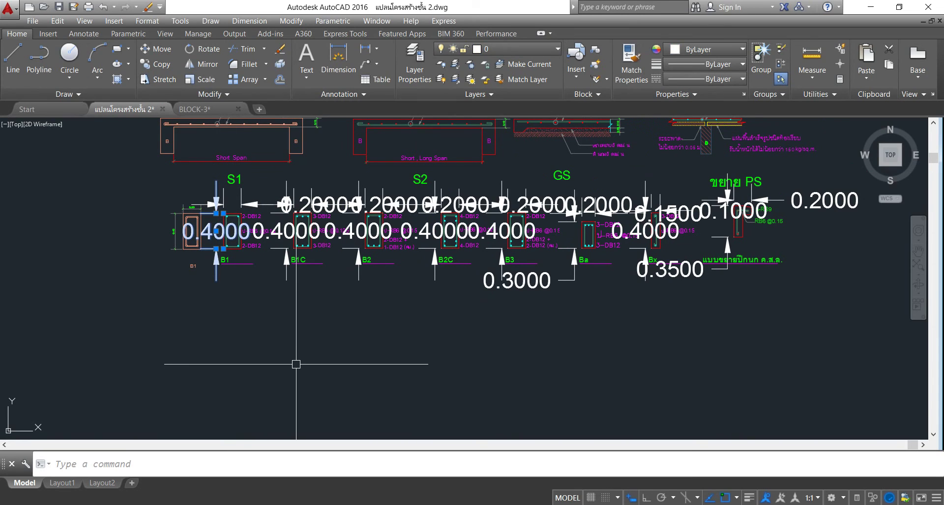
key(Delete)
click(347, 216)
click(272, 195)
key(Delete)
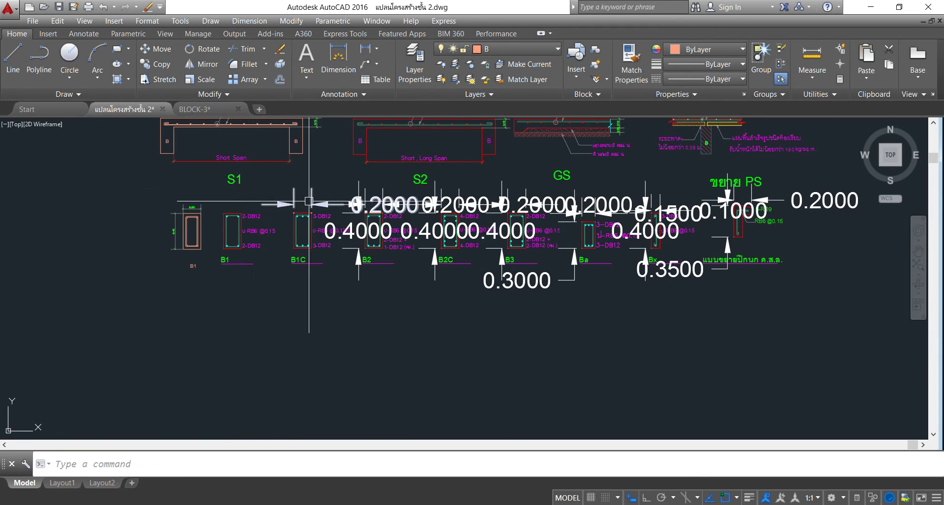
scroll(338, 231, up, 4)
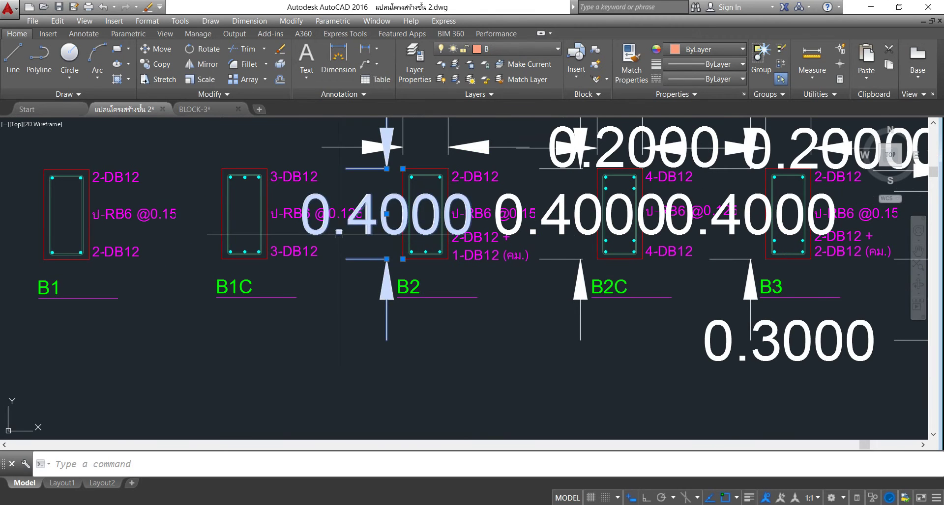
- Delete the 0.2000 dimensions above the B2C and B3 sections
middle_drag(385, 282, 308, 320)
click(492, 182)
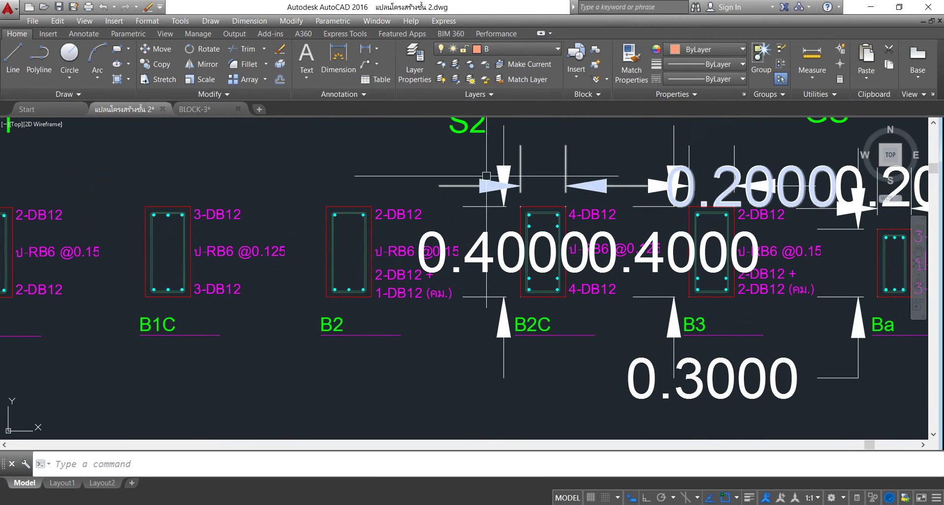
scroll(320, 225, down, 2)
scroll(321, 225, down, 1)
key(Delete)
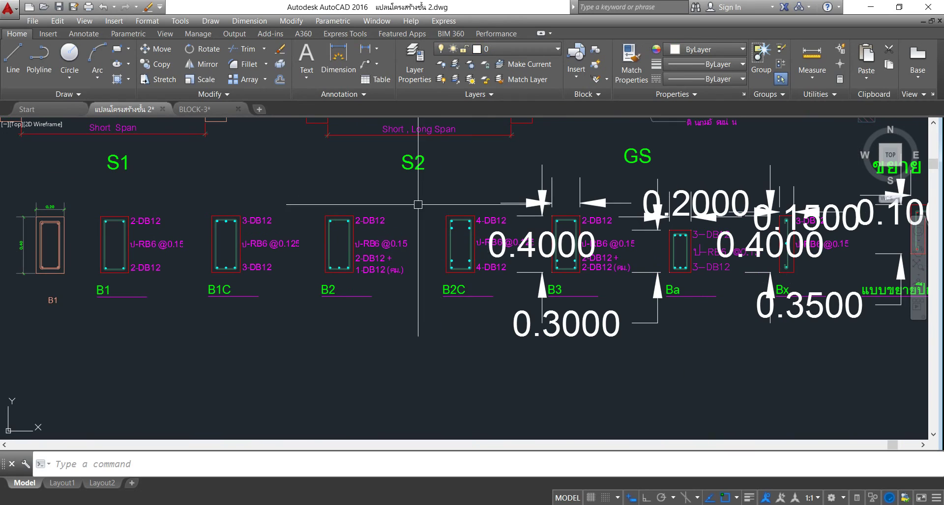
scroll(344, 223, down, 4)
scroll(425, 214, up, 4)
click(404, 234)
key(Delete)
- Delete the 0.3000 dimension by Ba and the 0.1500 and 0.4000 dimensions near Bx
click(525, 241)
key(Delete)
click(538, 248)
key(Delete)
click(637, 268)
key(Delete)
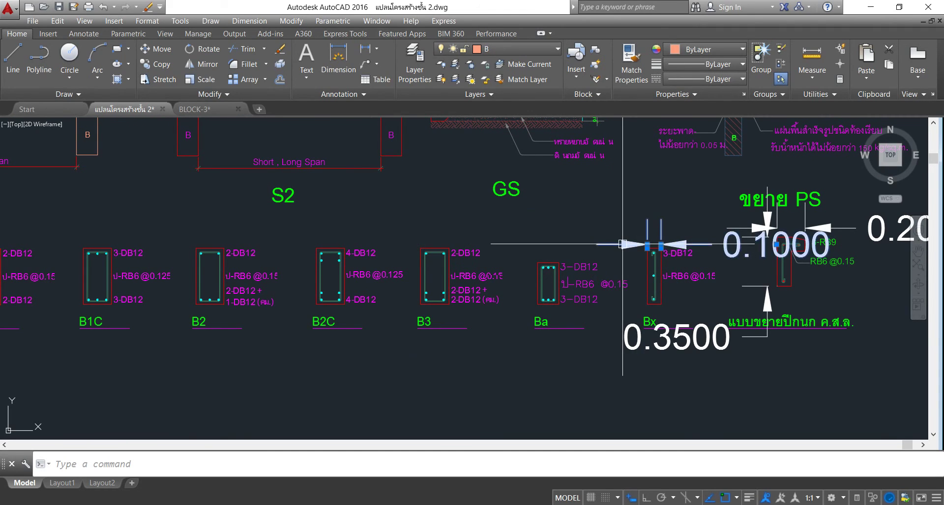
scroll(621, 258, down, 3)
scroll(517, 211, up, 3)
- Delete the 0.3500 dimension beside Bx and the last remaining 0.2000 dimension
middle_drag(516, 211, 356, 288)
scroll(356, 288, up, 2)
click(355, 288)
key(Delete)
scroll(326, 343, down, 3)
click(458, 214)
key(Delete)
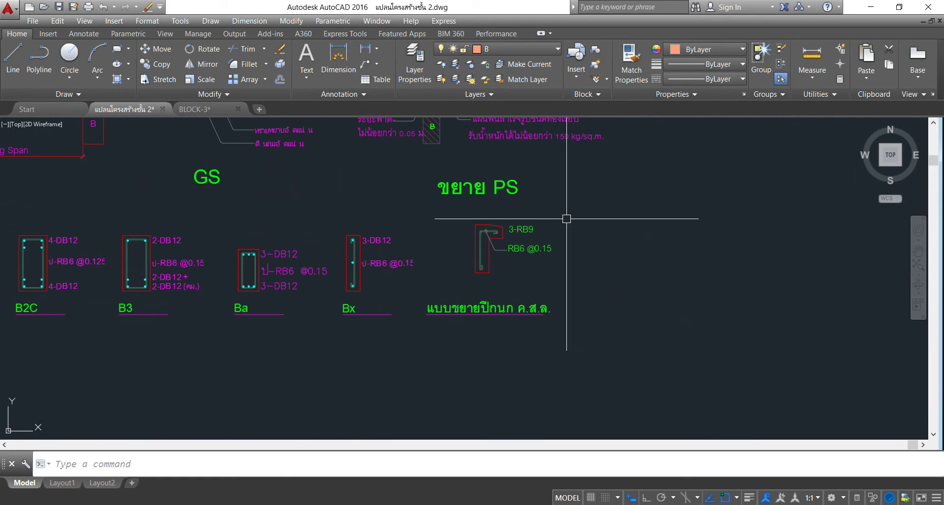
scroll(595, 202, down, 4)
scroll(546, 208, up, 2)
scroll(543, 209, down, 2)
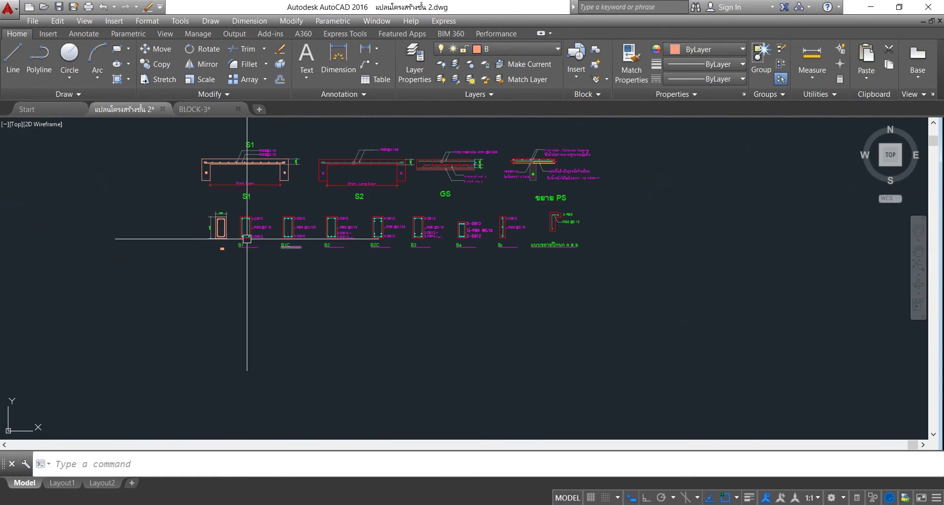
- Move all beam sections and the PS detail slightly downward
click(181, 206)
click(644, 305)
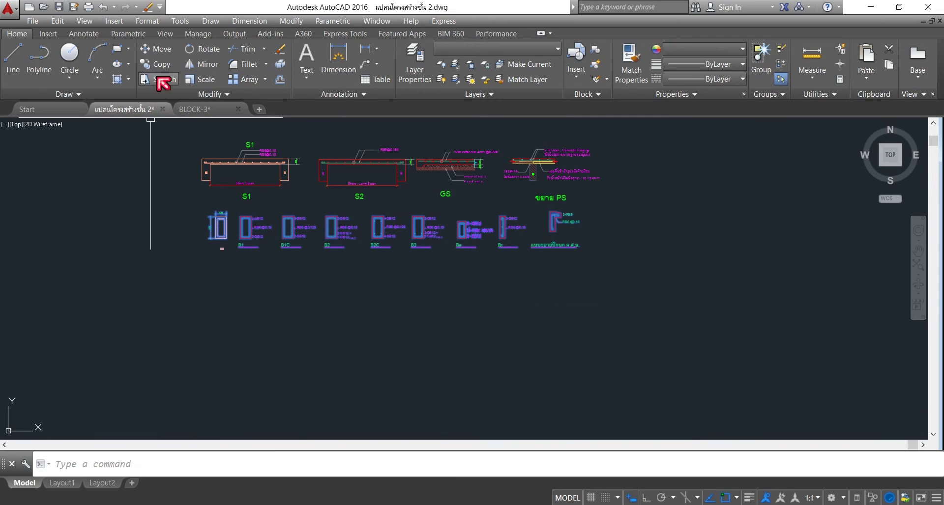
click(158, 56)
click(107, 181)
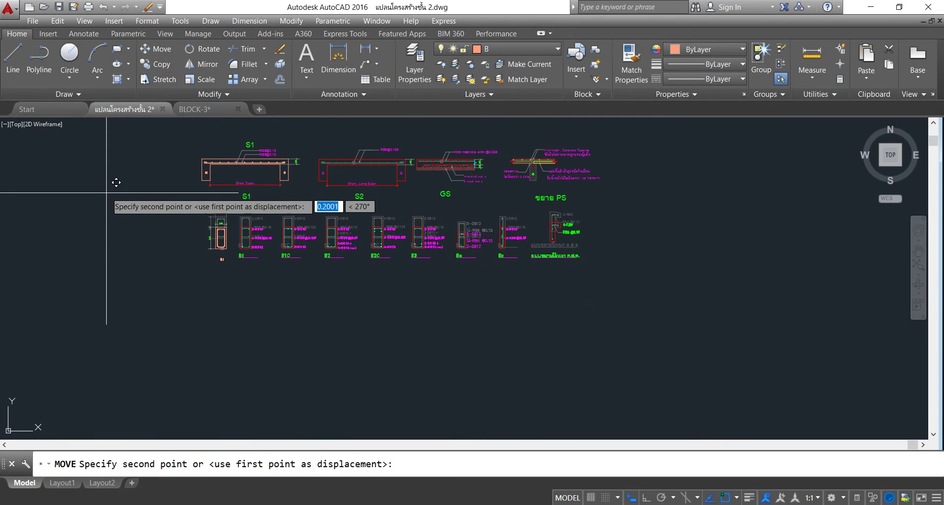
click(106, 193)
scroll(220, 229, up, 3)
scroll(322, 308, up, 2)
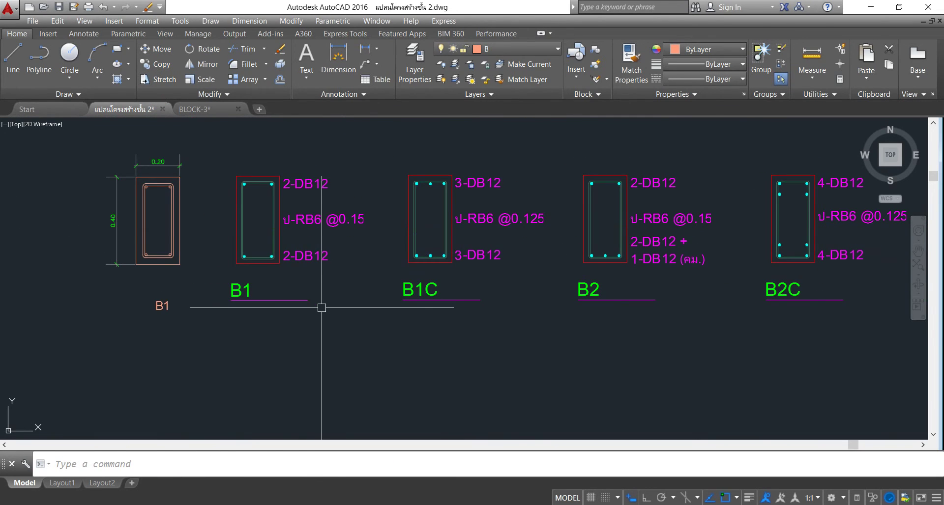
middle_drag(219, 225, 240, 223)
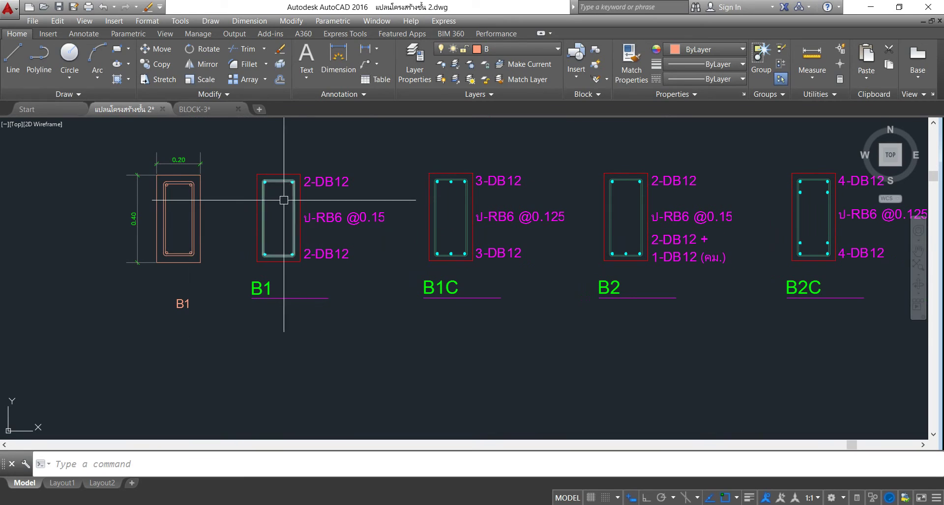
scroll(267, 196, up, 2)
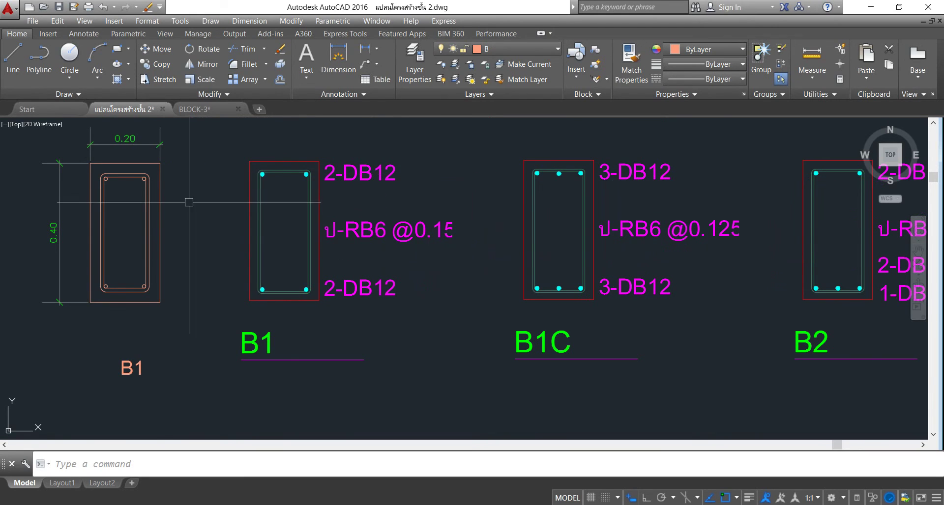
scroll(319, 179, down, 2)
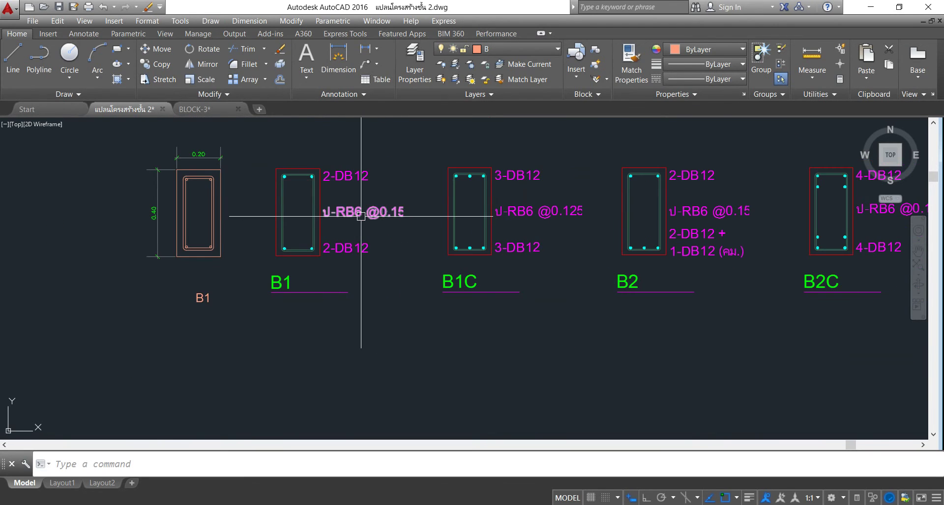
- Move the three B1 rebar labels beside the dimensioned 0.20×0.40 section
click(447, 145)
click(344, 263)
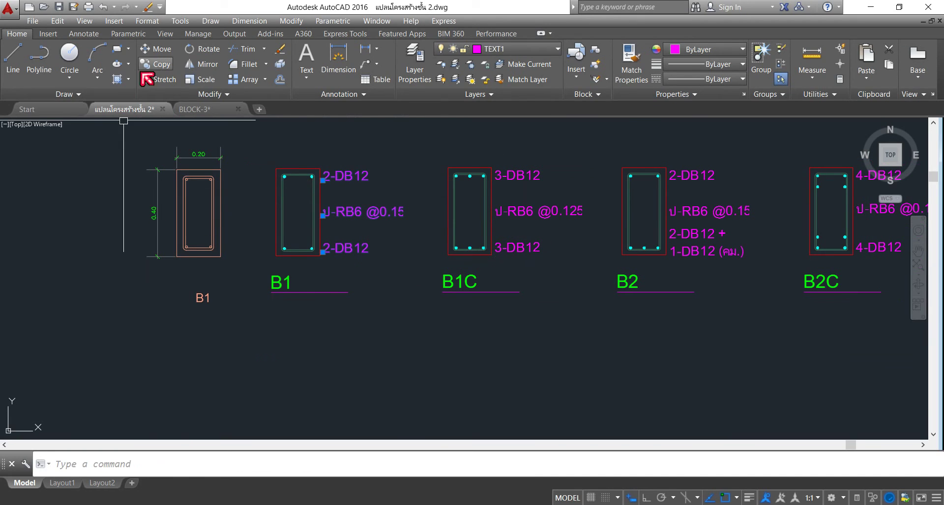
click(163, 56)
click(383, 362)
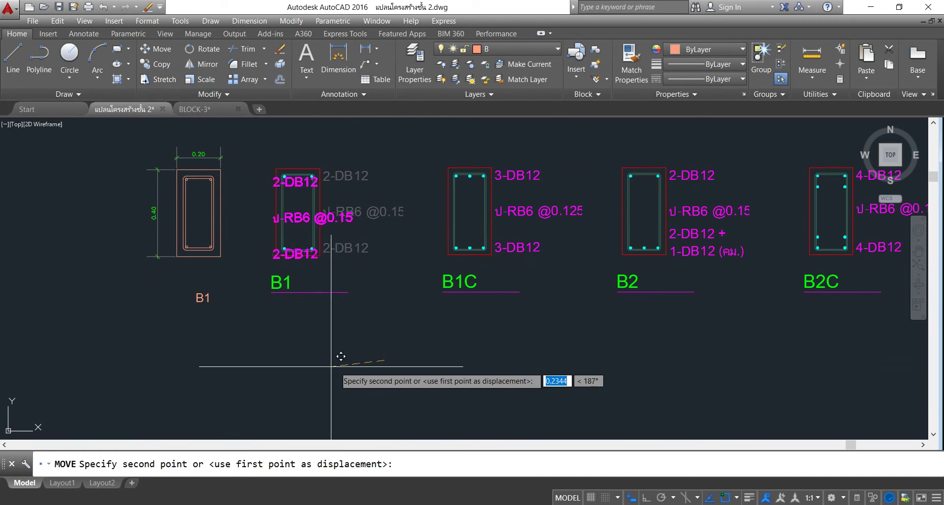
click(287, 362)
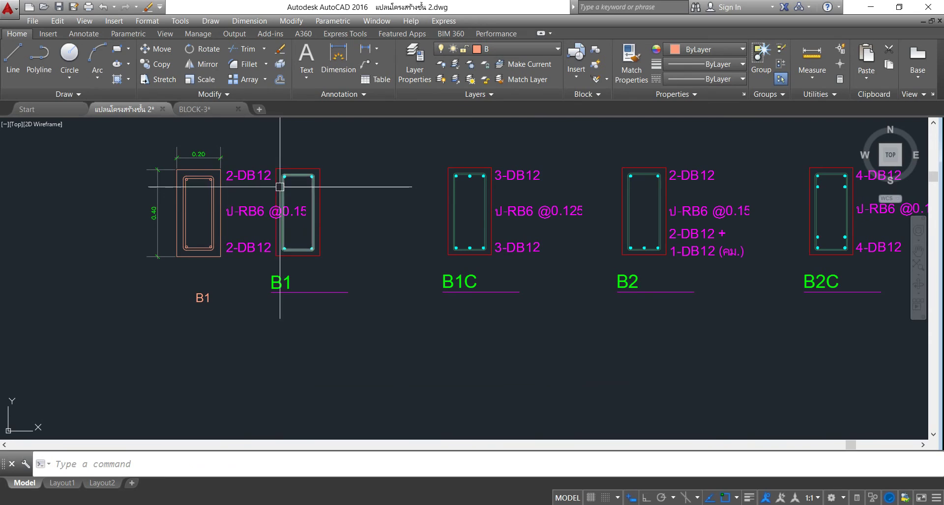
- Erase the old red B1 section and its green B1 title and underline
click(273, 154)
click(379, 359)
key(Delete)
click(374, 289)
click(295, 271)
key(Delete)
scroll(242, 312, down, 4)
scroll(242, 312, up, 4)
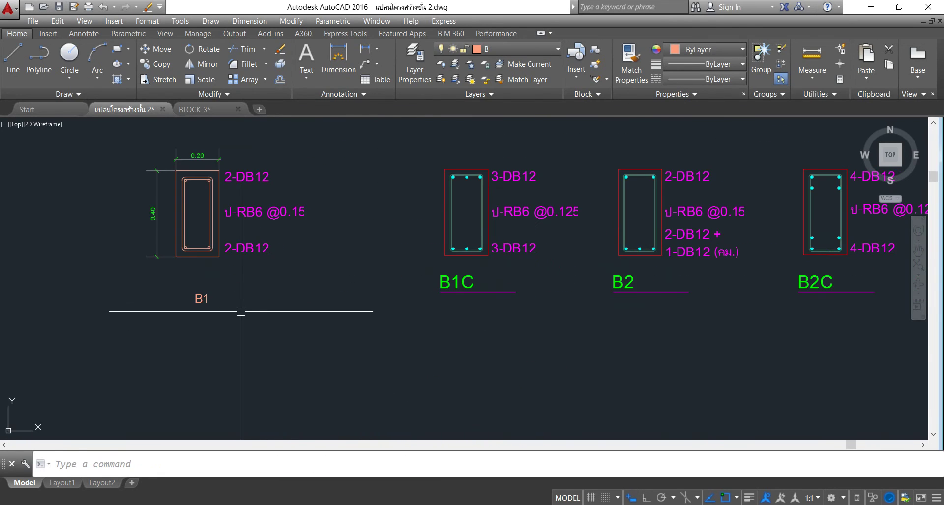
click(199, 301)
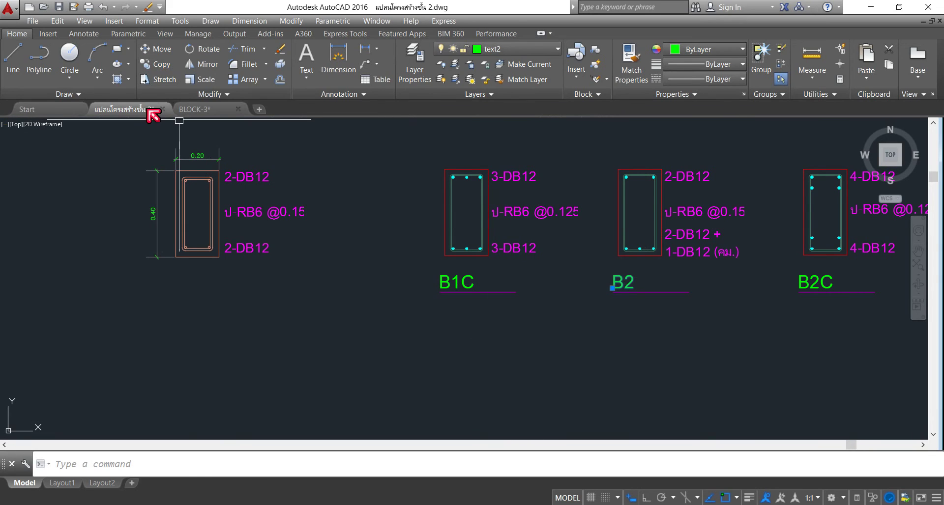
- Copy the green B2 title under the dimensioned section and edit it to read B1
click(151, 64)
click(668, 360)
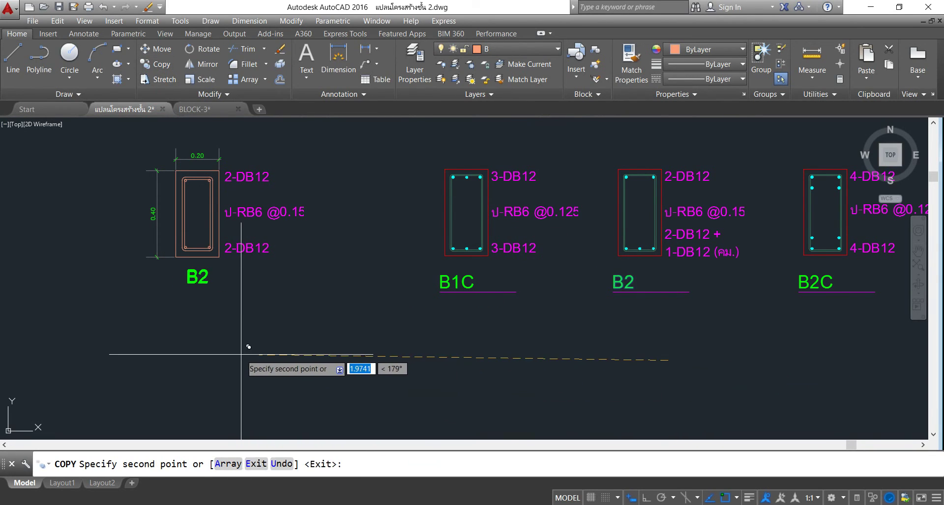
click(241, 354)
key(Return)
double_click(204, 280)
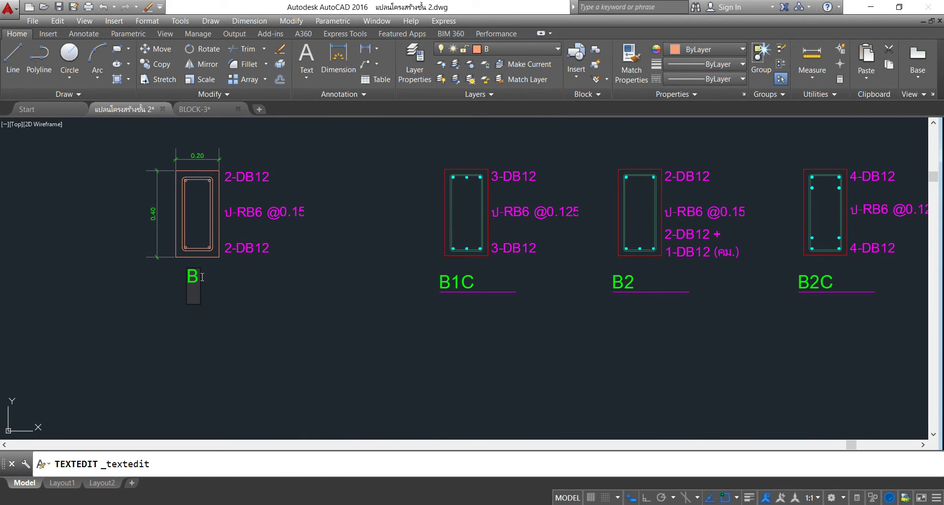
text(1)
key(Return)
key(Return)
scroll(181, 211, down, 5)
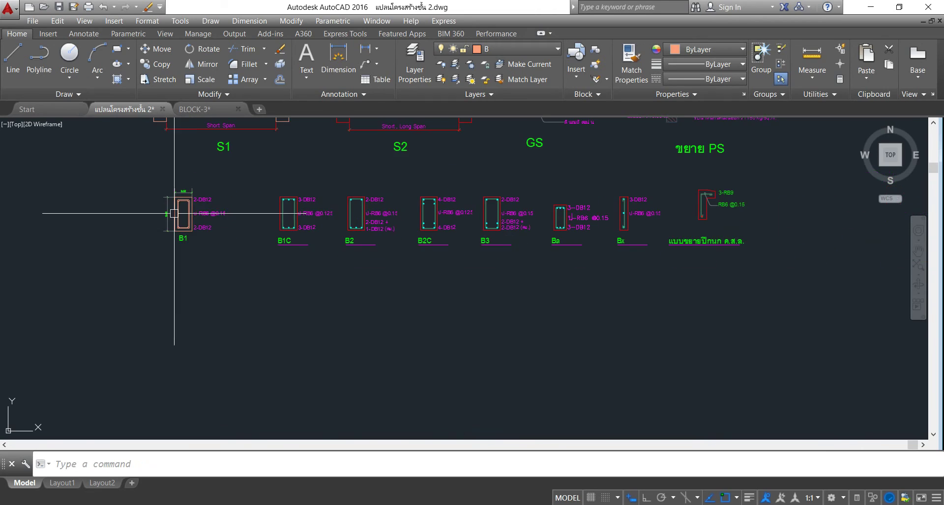
- Move beams B1C through the PS detail left so they sit beside B1
middle_drag(178, 211, 164, 280)
click(222, 214)
click(787, 348)
click(153, 53)
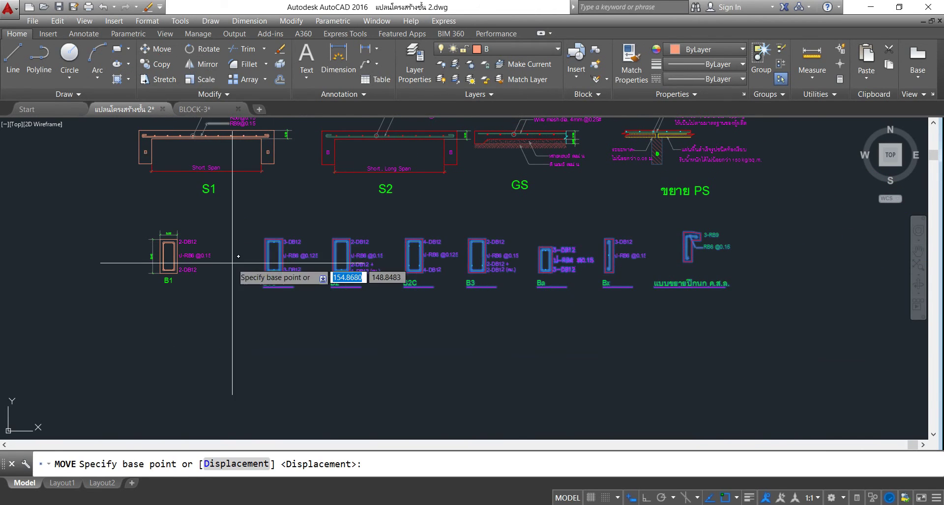
scroll(233, 265, up, 2)
click(339, 366)
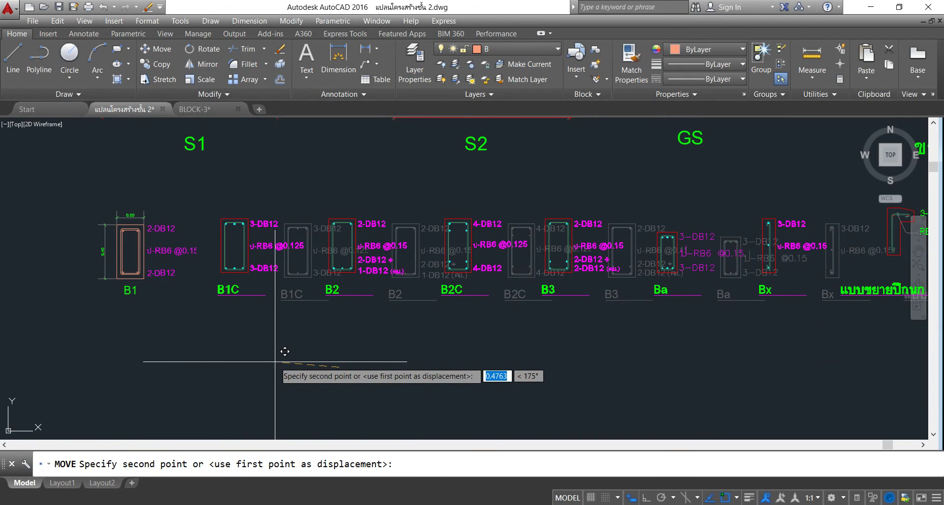
click(285, 356)
scroll(401, 281, down, 3)
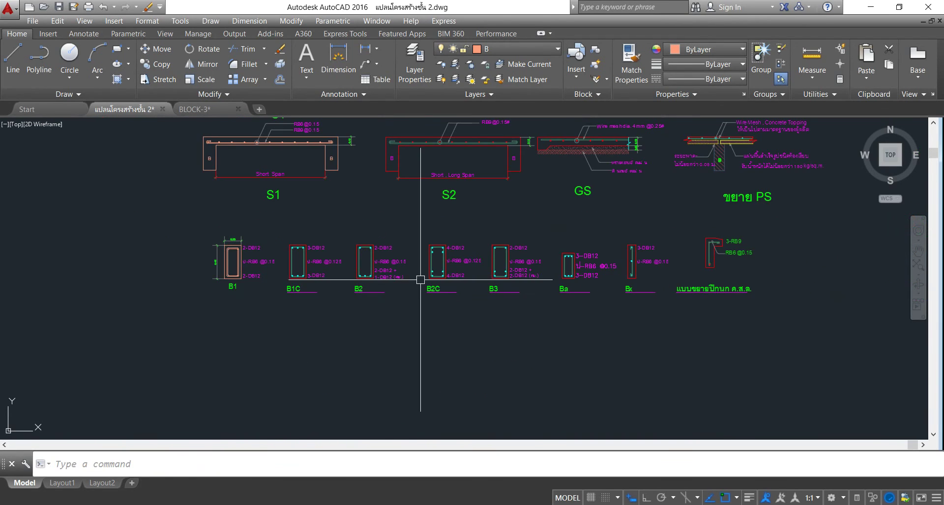
- Delete the purple underlines beneath the B2, B2C, B3 and other beam titles
middle_drag(538, 264, 515, 251)
scroll(263, 295, up, 2)
click(375, 277)
click(535, 273)
click(637, 274)
middle_drag(741, 274, 557, 253)
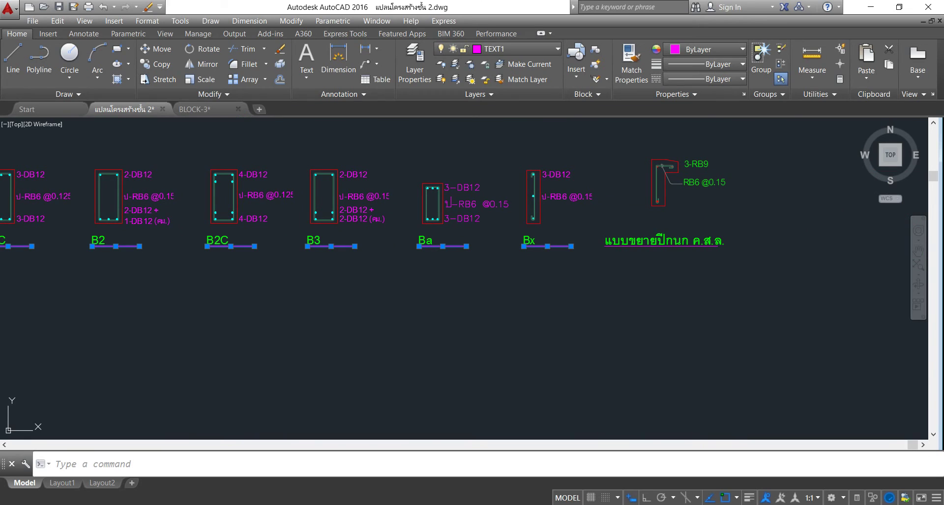
key(Delete)
middle_drag(170, 247, 515, 283)
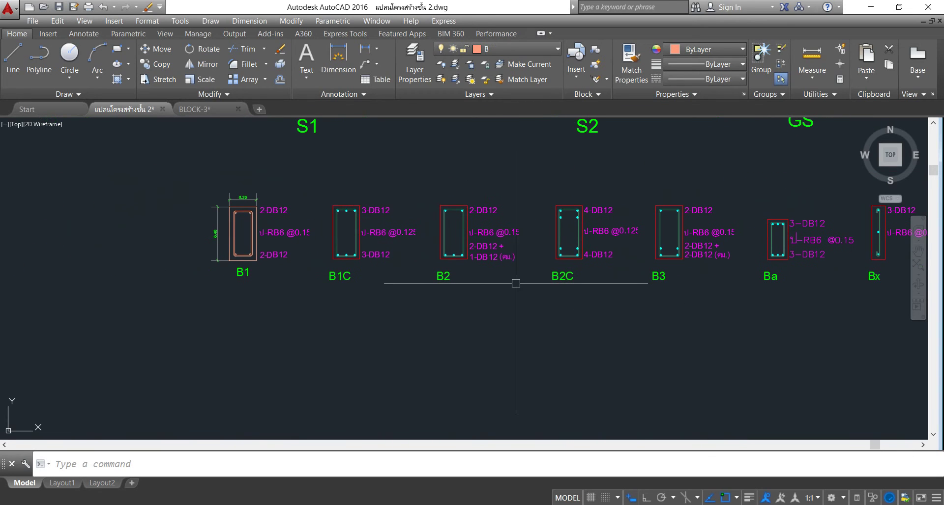
scroll(290, 231, up, 2)
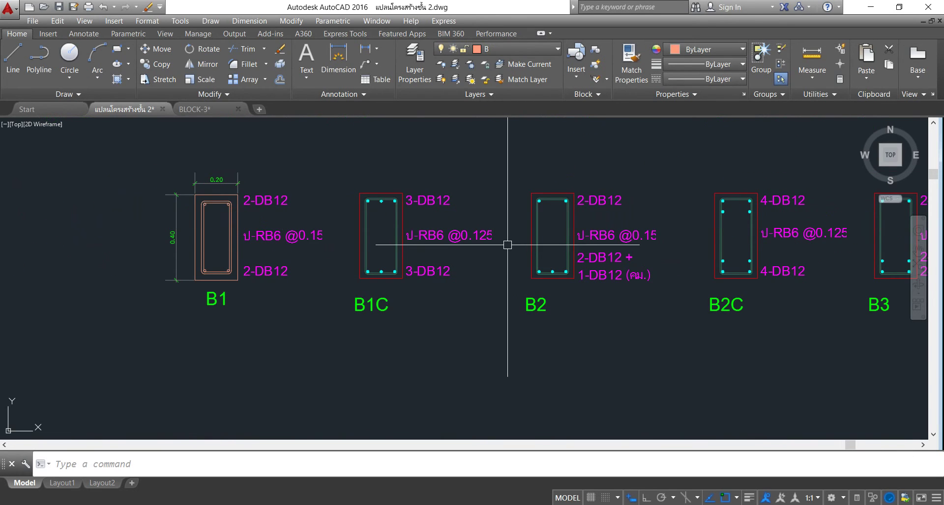
middle_drag(505, 244, 419, 249)
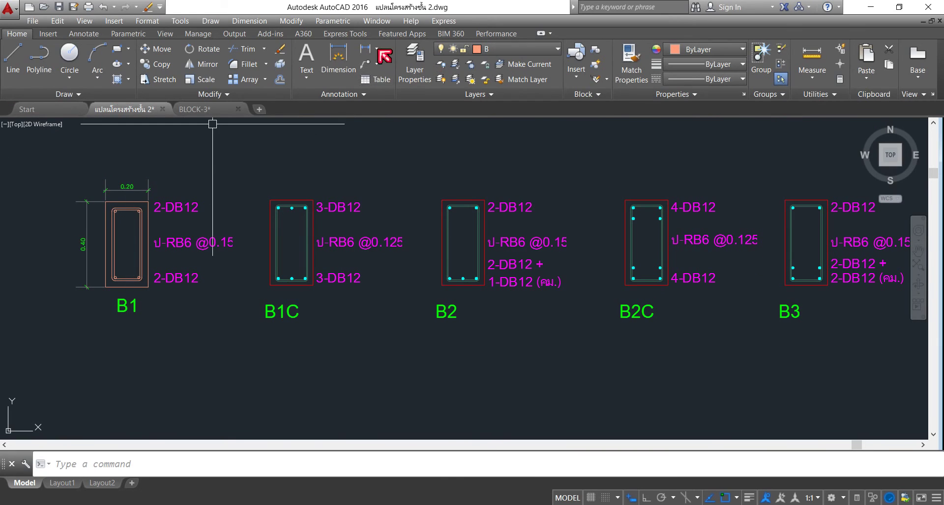
- Dimension the B1C section with a 0.20 width above and 0.40 depth on the left
click(365, 49)
click(271, 201)
click(313, 200)
scroll(272, 198, up, 4)
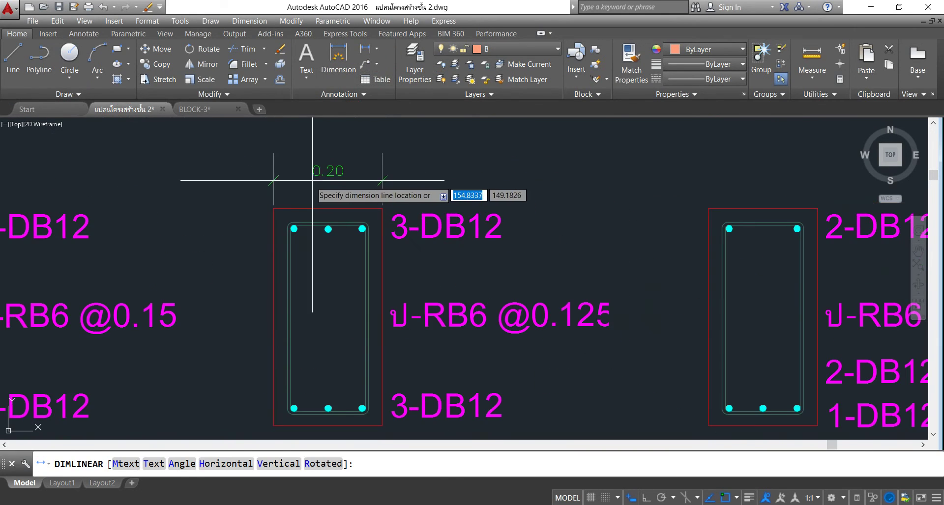
scroll(339, 169, down, 2)
click(346, 170)
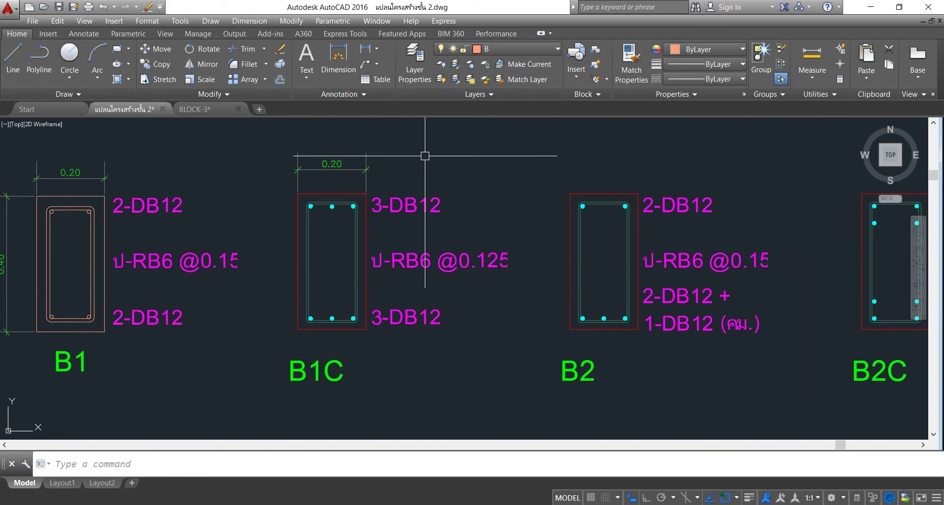
key(Return)
click(298, 194)
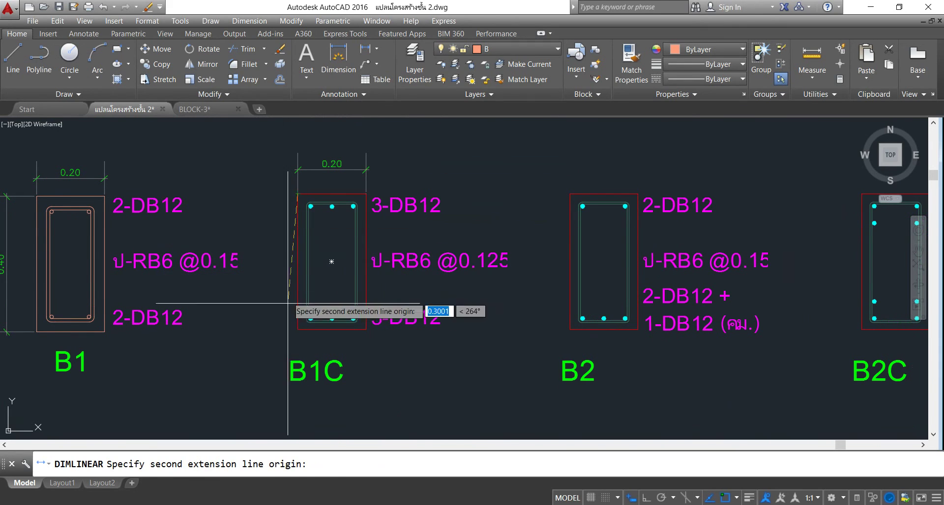
click(298, 329)
click(271, 301)
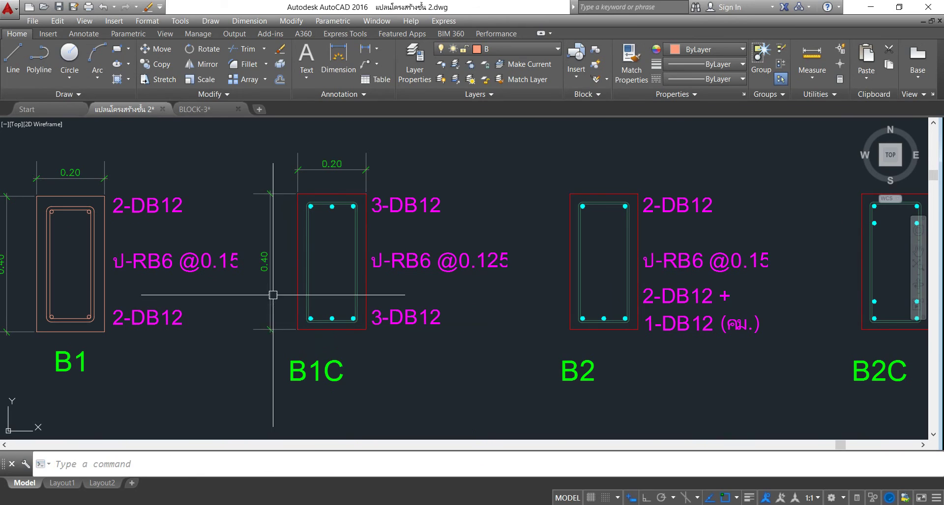
- Copy B1C's 0.20 and 0.40 dimensions onto the B2, B2C and B3 sections
click(156, 64)
click(312, 152)
click(253, 173)
key(Return)
scroll(285, 182, up, 8)
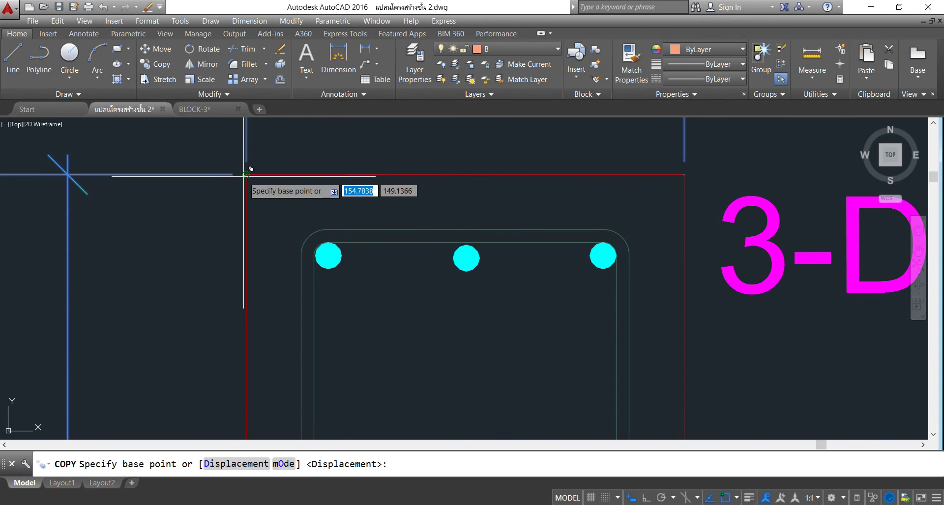
click(67, 173)
scroll(275, 207, down, 5)
scroll(423, 194, up, 3)
scroll(227, 212, up, 2)
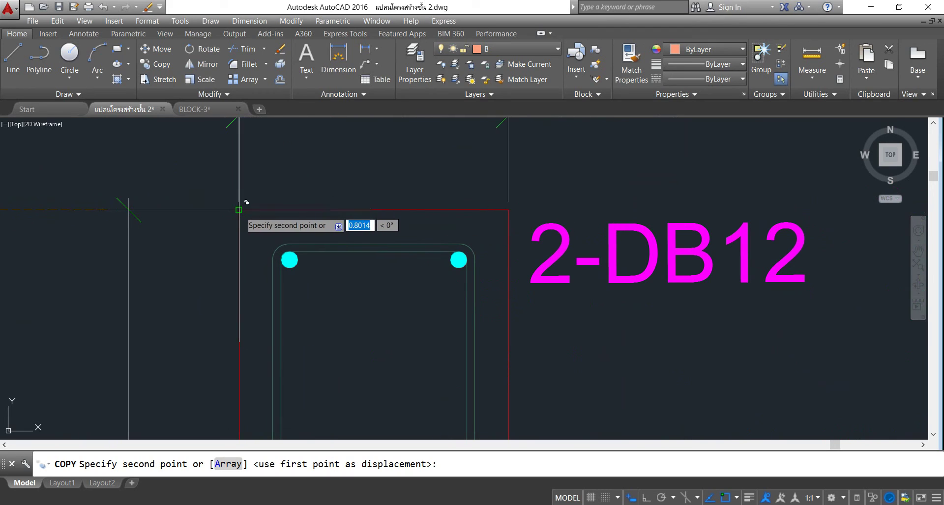
click(235, 206)
scroll(221, 205, down, 4)
scroll(536, 227, up, 6)
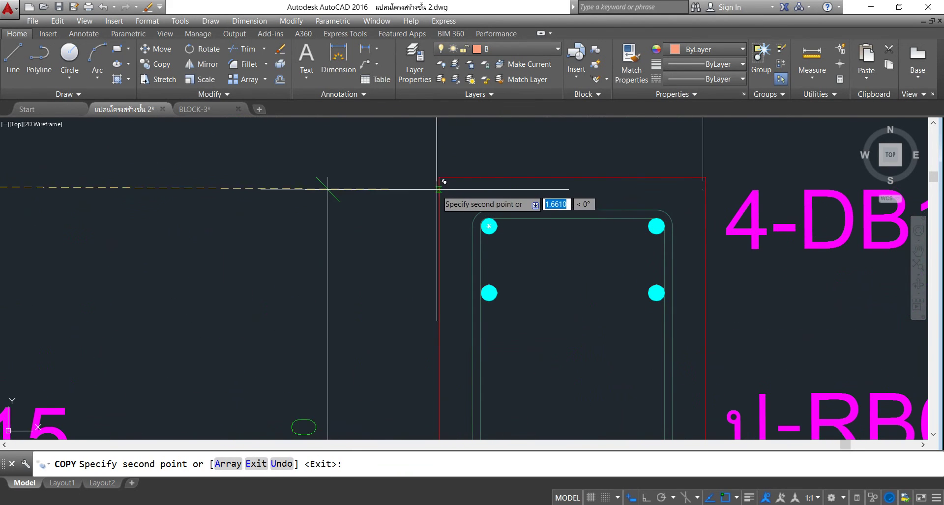
scroll(178, 238, down, 8)
scroll(394, 240, up, 5)
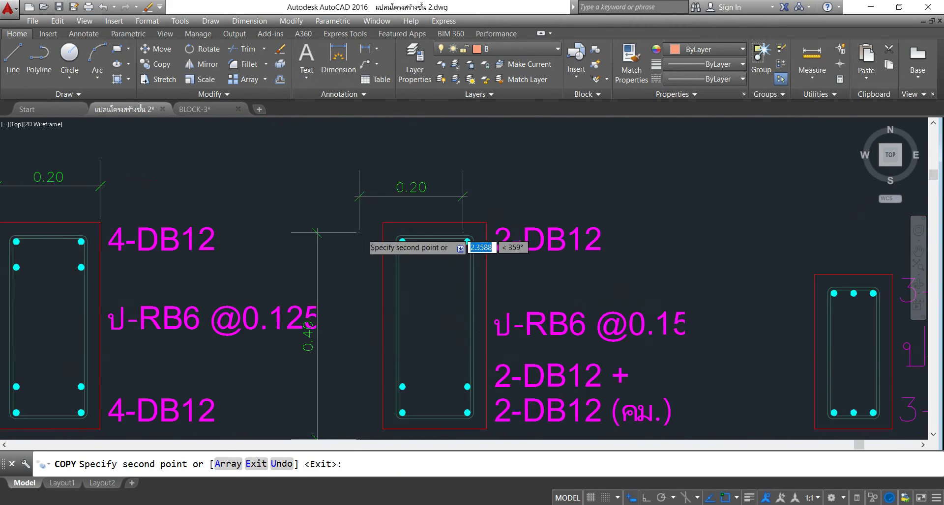
scroll(401, 209, up, 2)
scroll(208, 192, down, 3)
scroll(211, 197, down, 5)
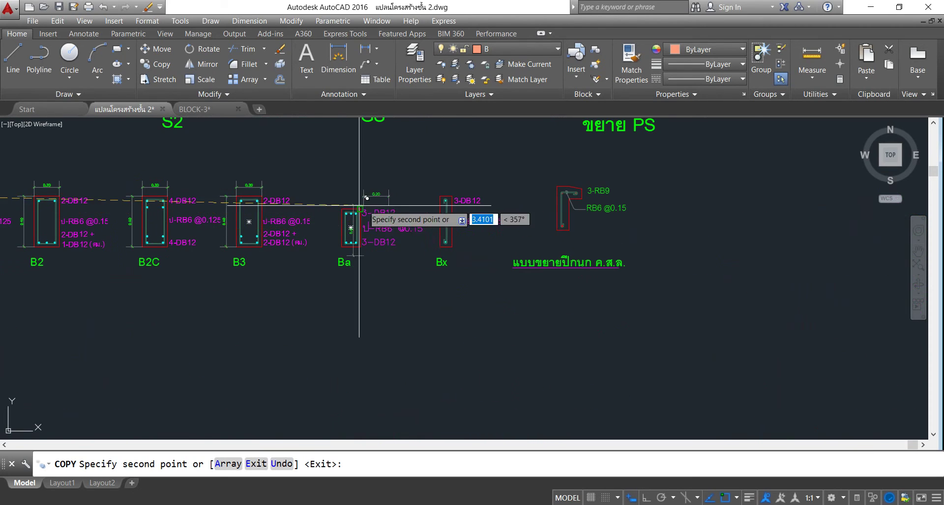
scroll(369, 207, up, 5)
key(Escape)
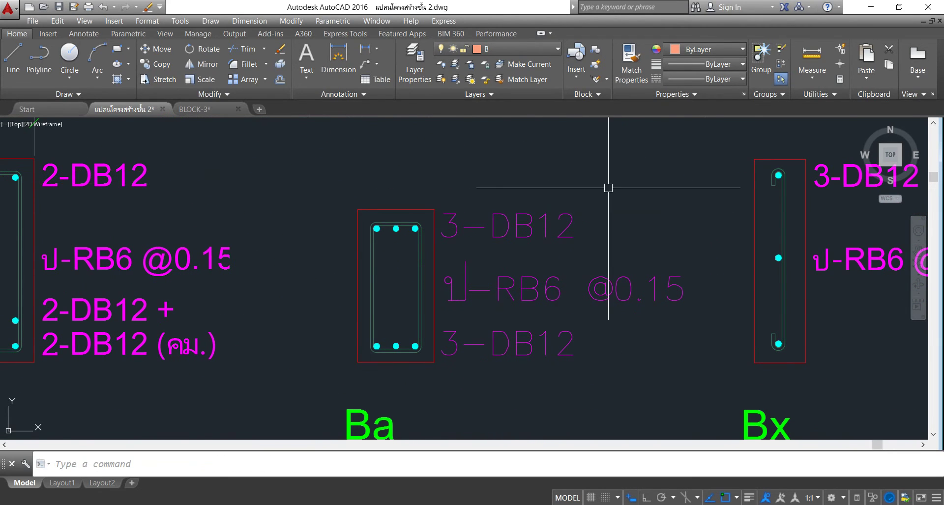
- Dimension the Ba section with a 0.15 width and 0.30 depth
click(372, 52)
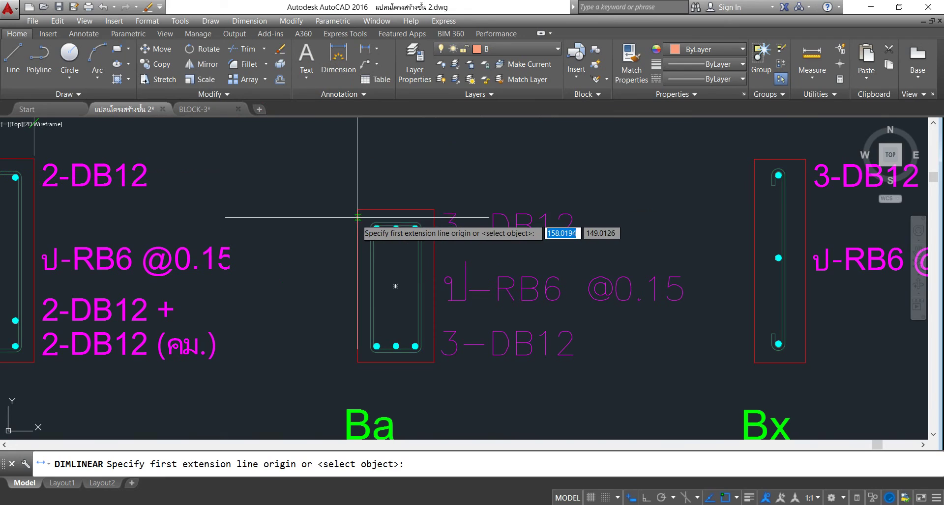
click(358, 210)
click(433, 209)
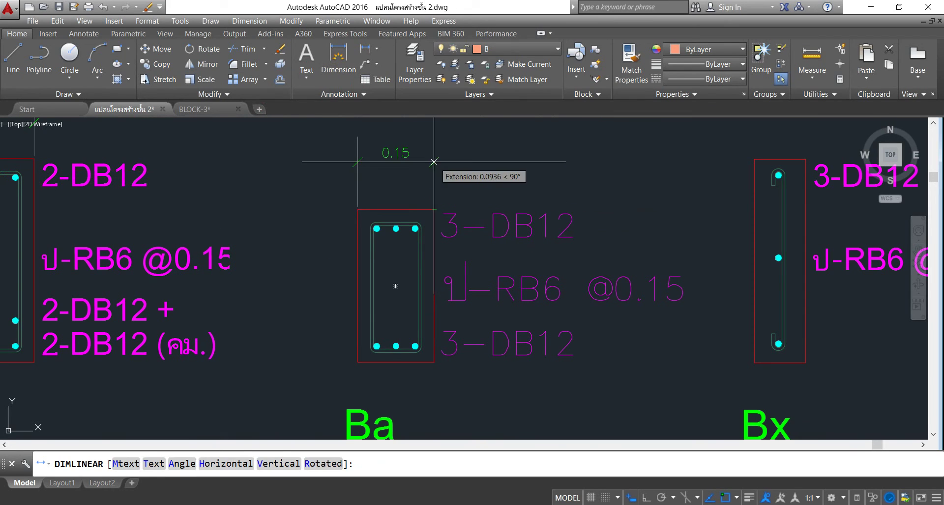
click(428, 158)
right_click(497, 145)
click(516, 152)
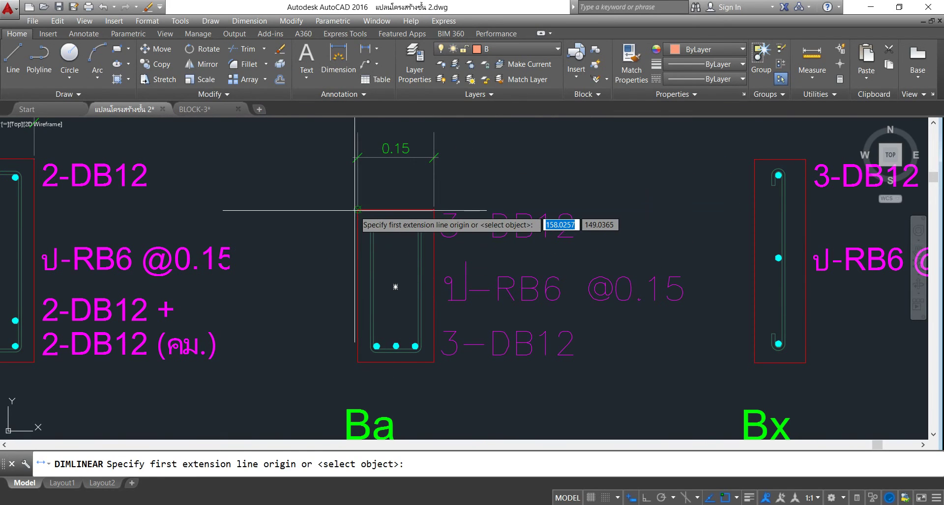
click(358, 210)
click(358, 363)
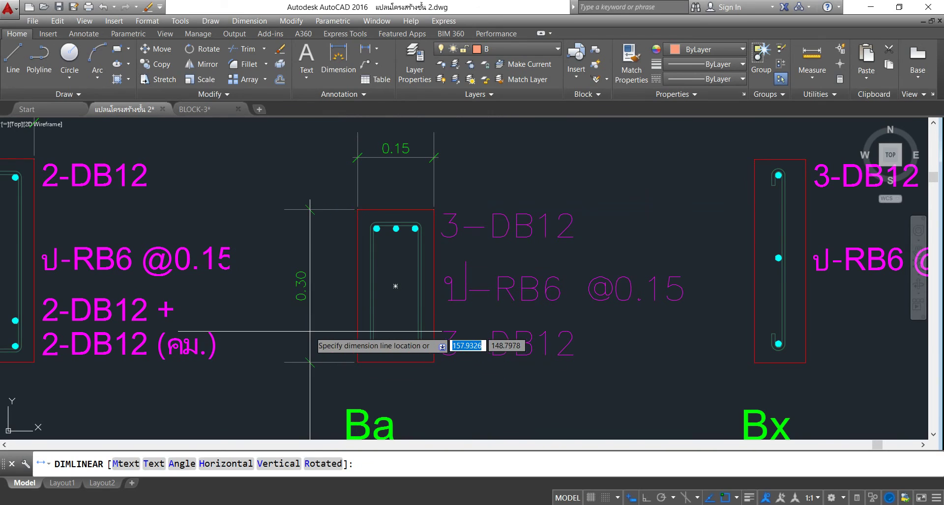
click(310, 331)
key(Return)
- Dimension the Bx section with a 0.10 width and 0.40 depth
middle_drag(767, 295, 299, 345)
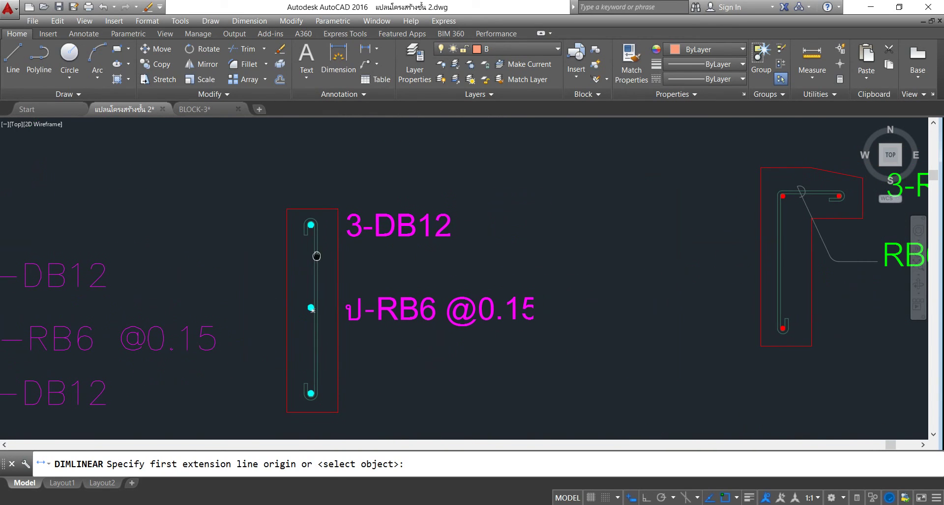
click(286, 209)
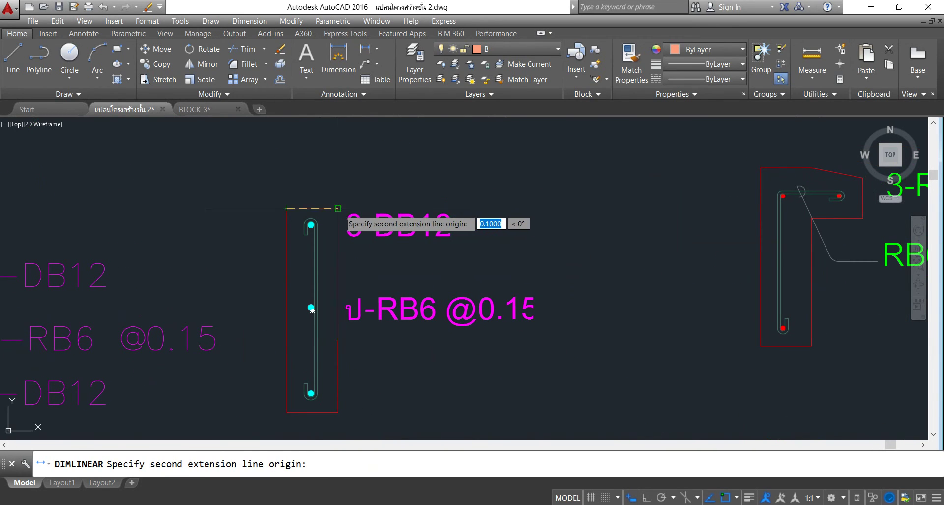
click(337, 209)
click(328, 176)
key(Return)
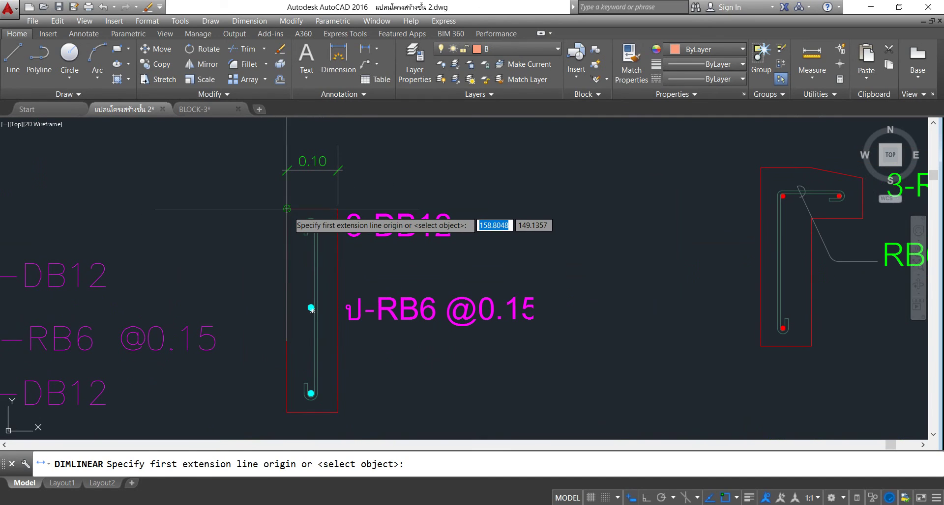
click(287, 208)
click(286, 413)
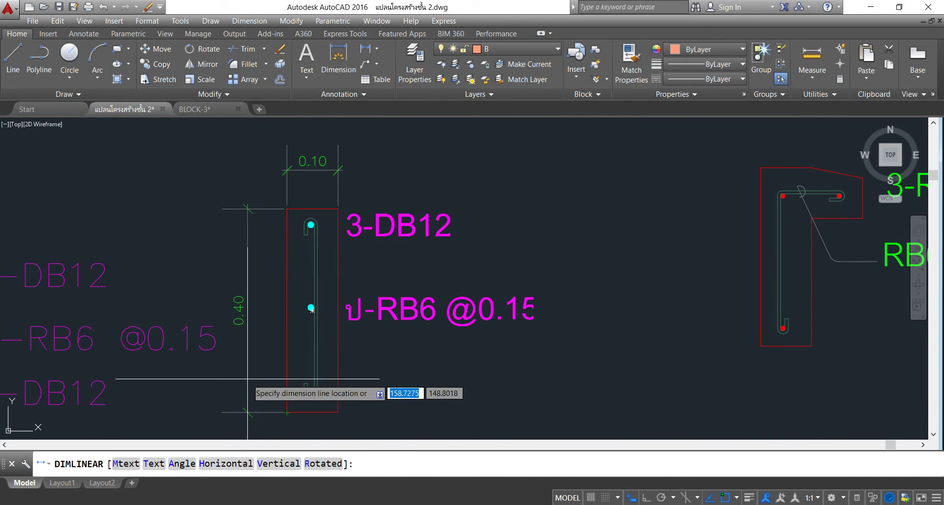
click(237, 381)
scroll(403, 223, down, 5)
scroll(404, 223, down, 1)
- Dimension the RB9 extension detail with a 0.20 width and 0.35 depth
key(Return)
scroll(400, 213, up, 6)
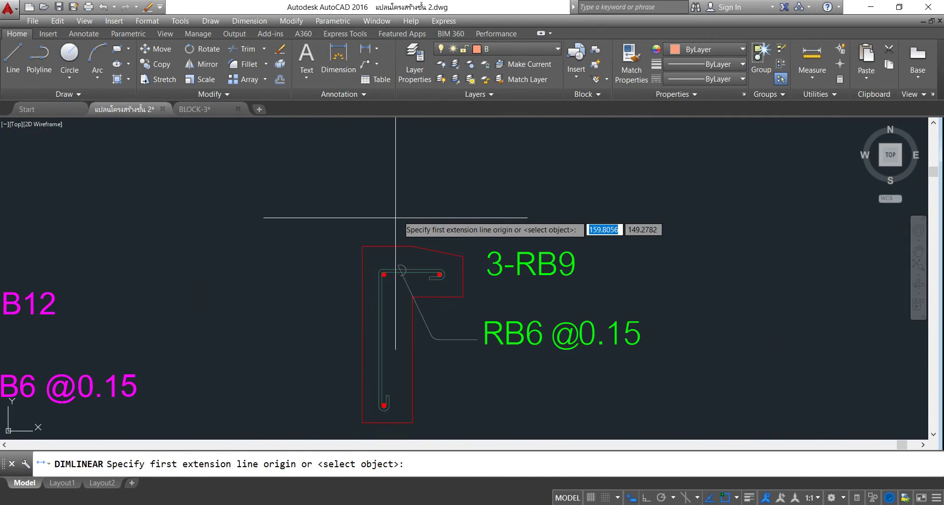
click(362, 247)
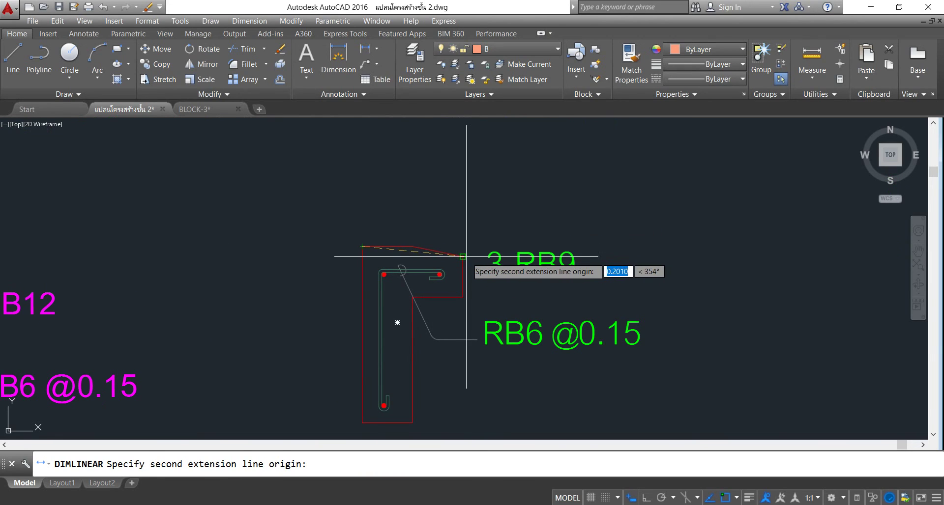
click(462, 256)
click(410, 175)
key(Return)
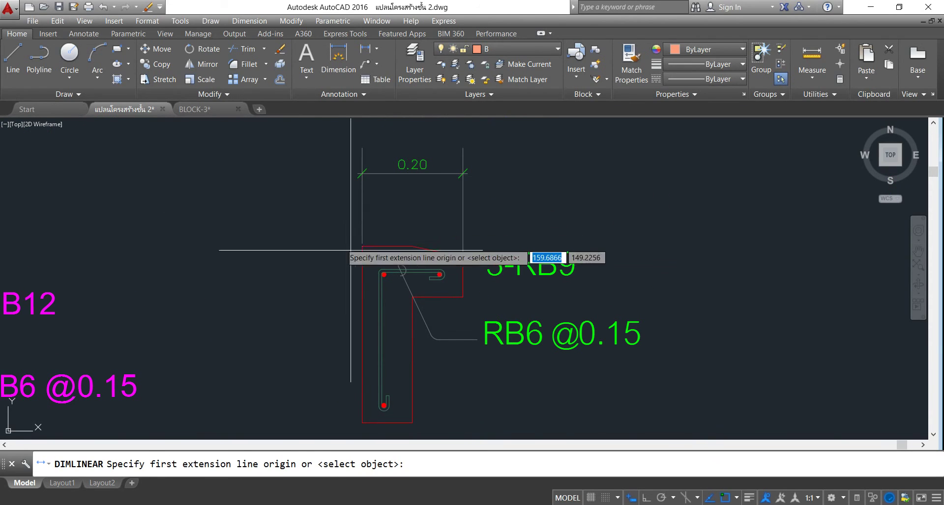
click(362, 246)
scroll(369, 255, down, 2)
click(376, 410)
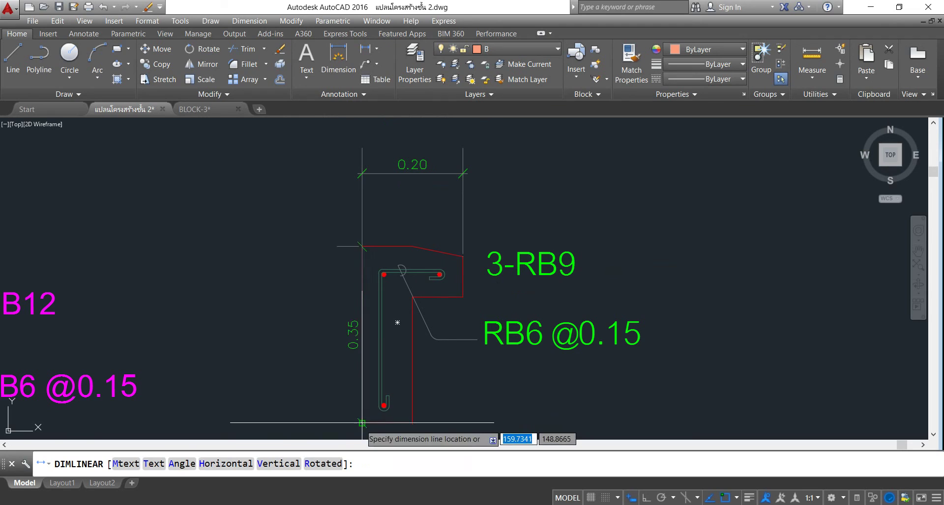
click(284, 327)
scroll(411, 260, down, 4)
scroll(411, 260, down, 2)
scroll(464, 264, down, 2)
scroll(403, 268, up, 2)
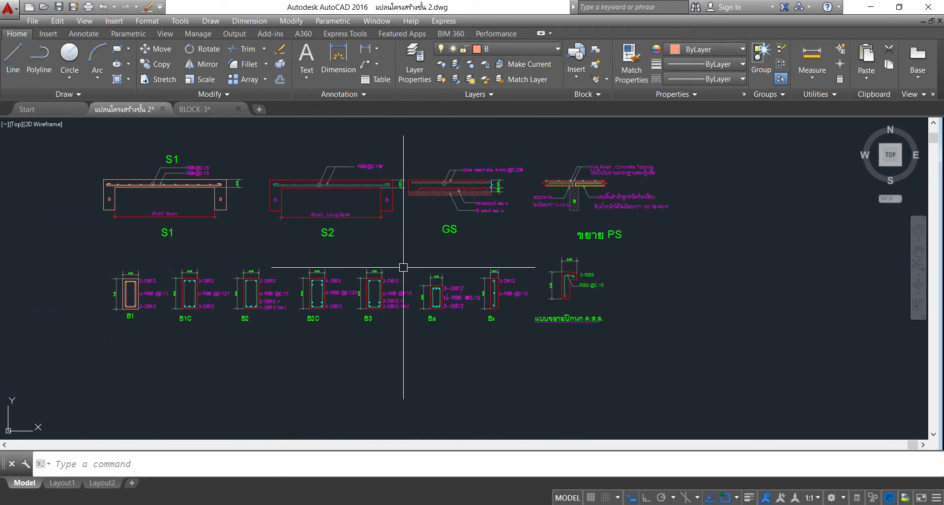
middle_drag(403, 268, 378, 274)
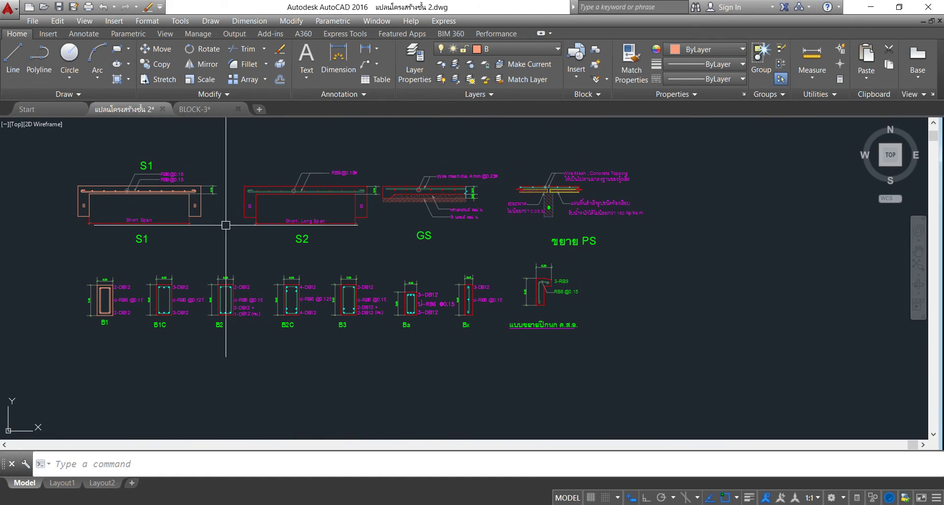
scroll(289, 210, down, 2)
scroll(276, 209, down, 1)
scroll(245, 206, down, 2)
scroll(493, 217, up, 1)
scroll(342, 213, up, 1)
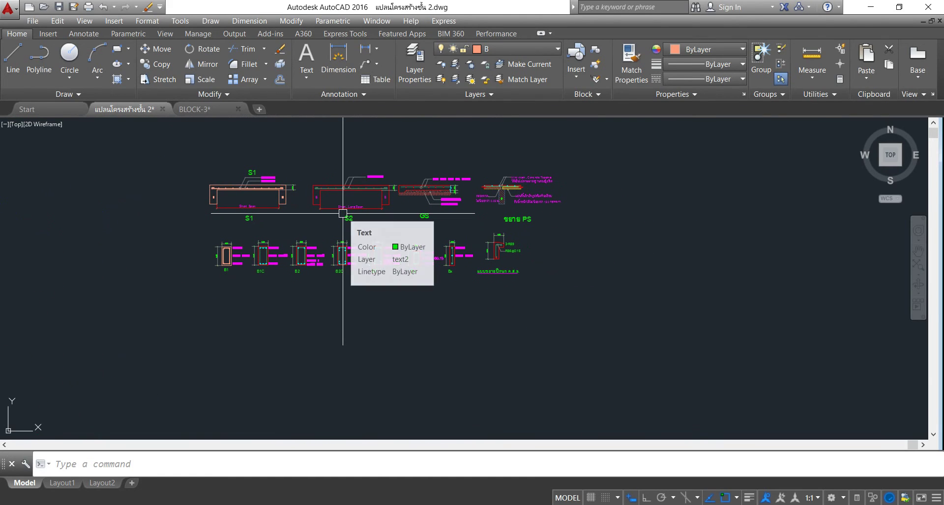
drag(342, 213, 418, 213)
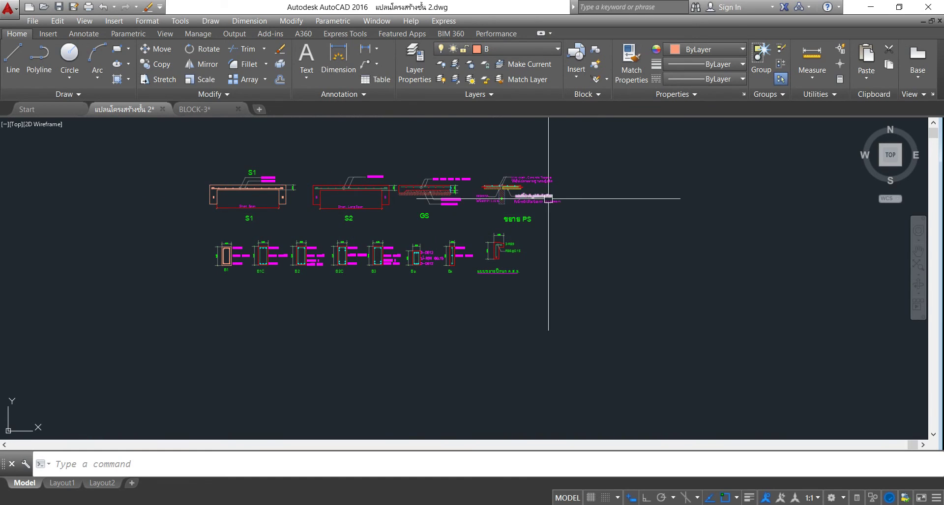
scroll(547, 178, up, 3)
scroll(382, 256, down, 3)
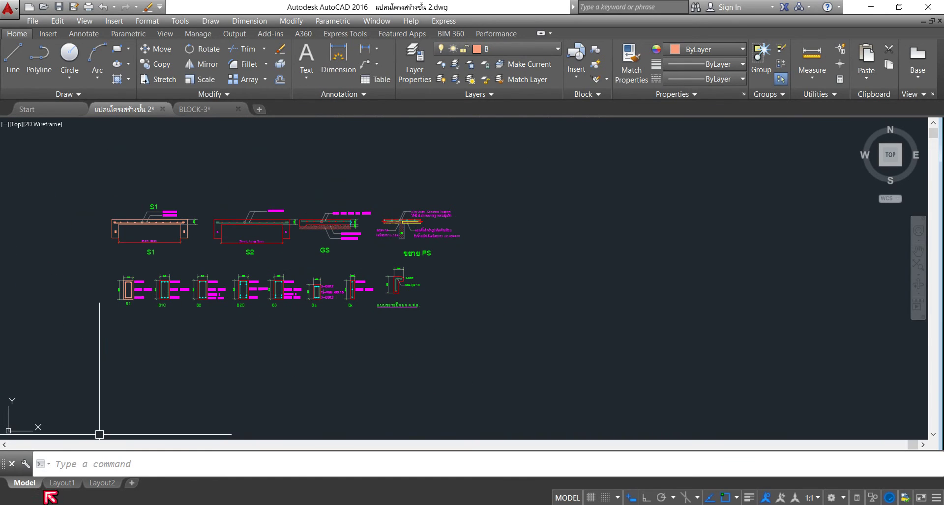
click(62, 483)
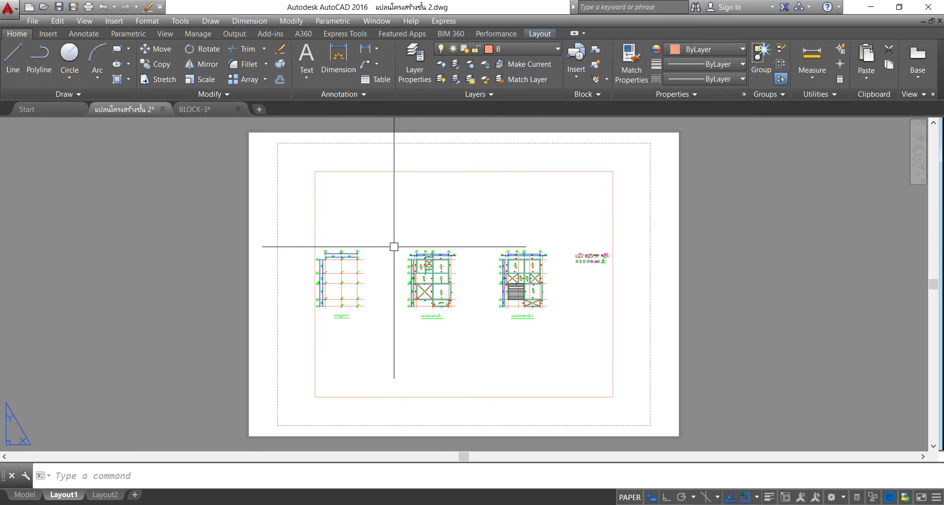
- Rename the Layout1 paper sheet tab to ISO-A3-M
middle_drag(440, 194, 393, 230)
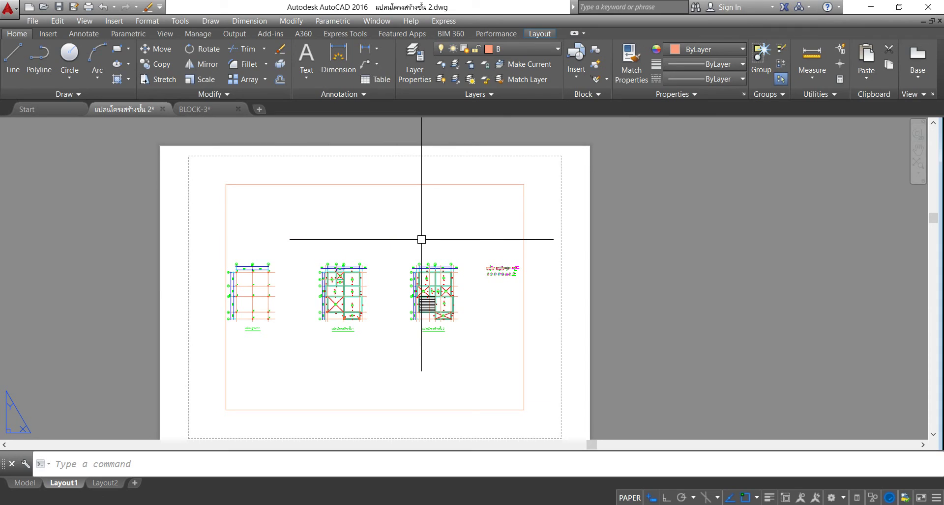
middle_drag(422, 231, 419, 215)
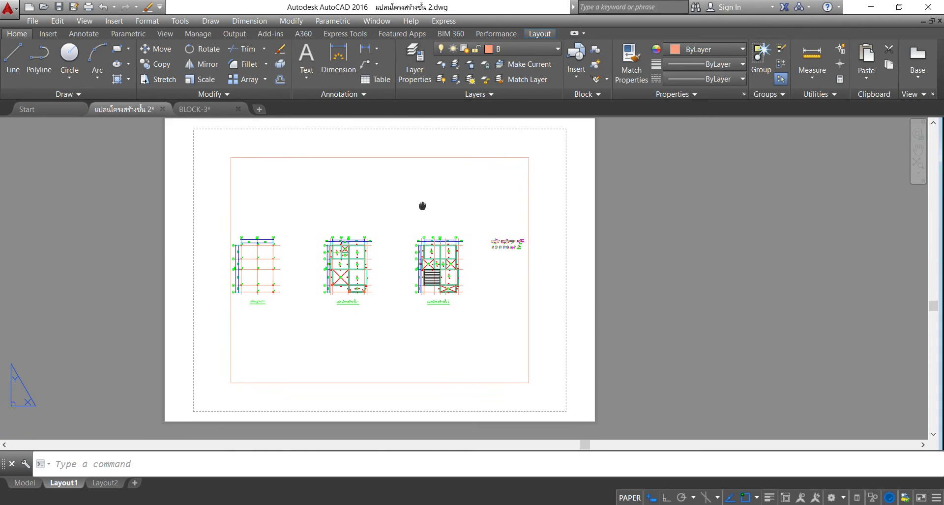
right_click(64, 483)
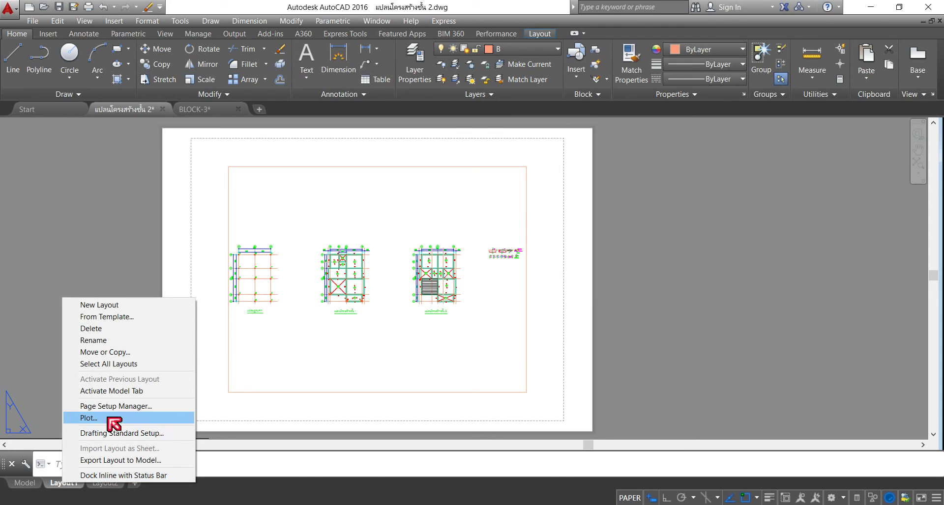
click(111, 341)
text(ISO-A3-M)
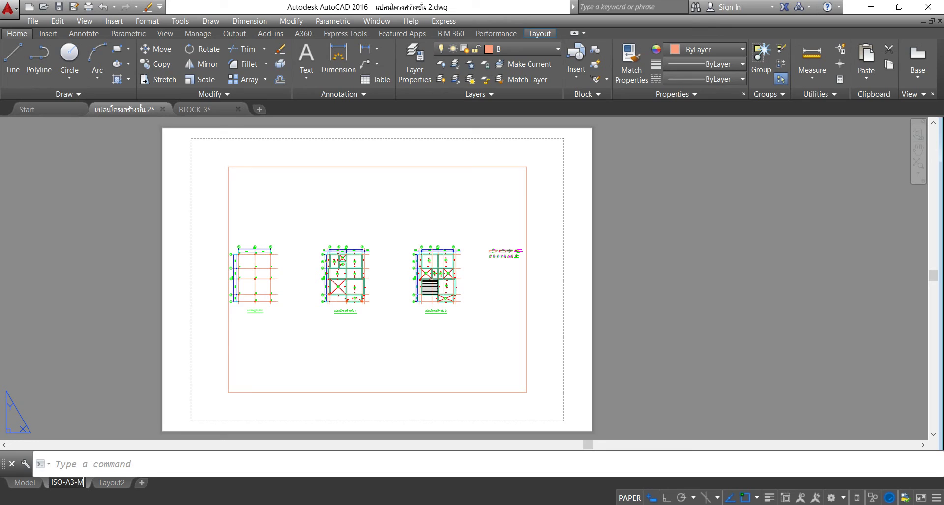
click(283, 329)
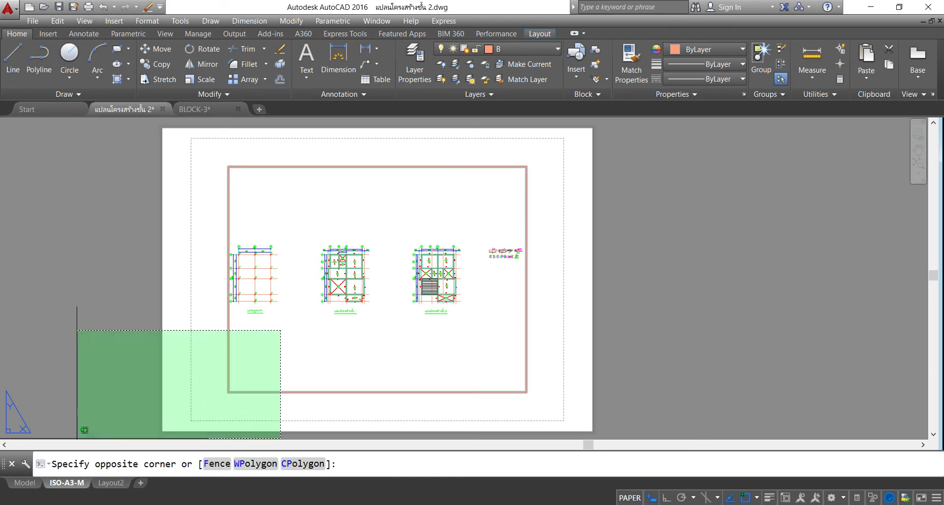
- Delete the existing floor-plan viewport from the ISO-A3-M sheet, leaving blank paper
click(284, 339)
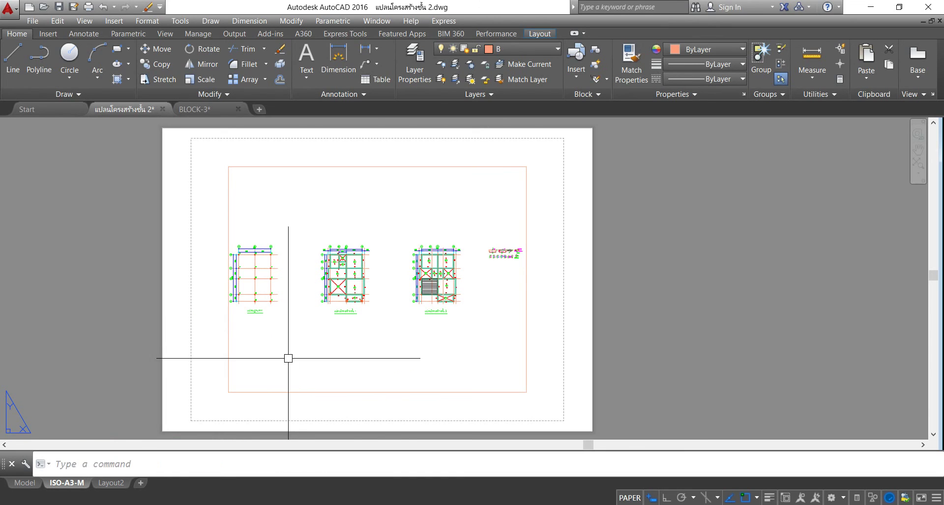
right_click(64, 484)
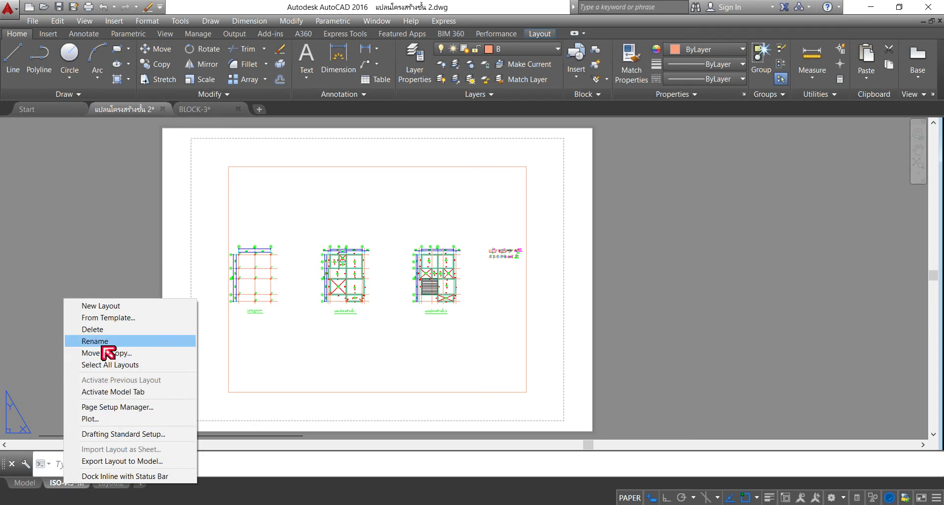
key(Escape)
click(228, 311)
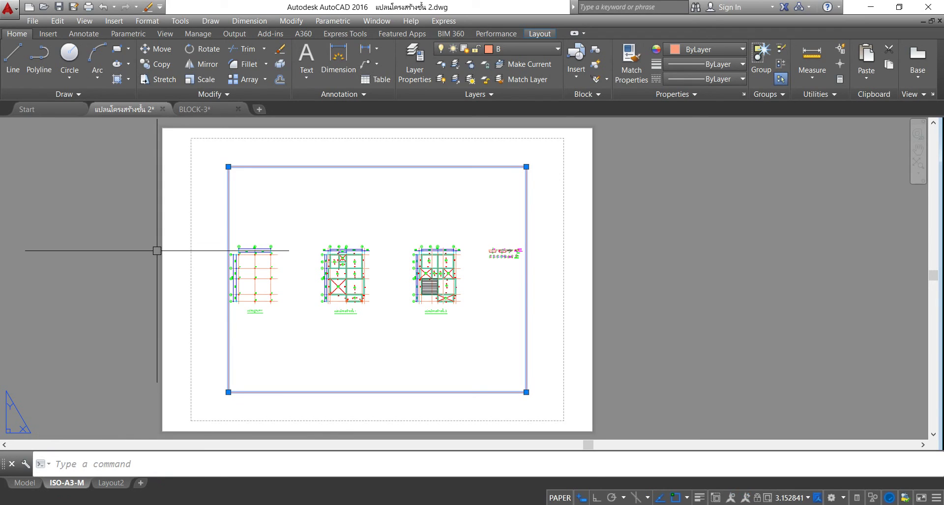
key(Delete)
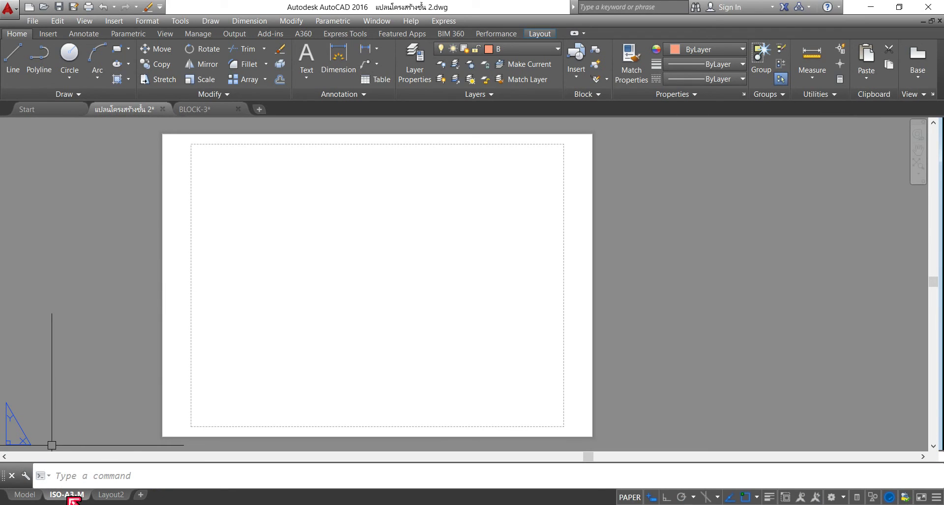
right_click(69, 497)
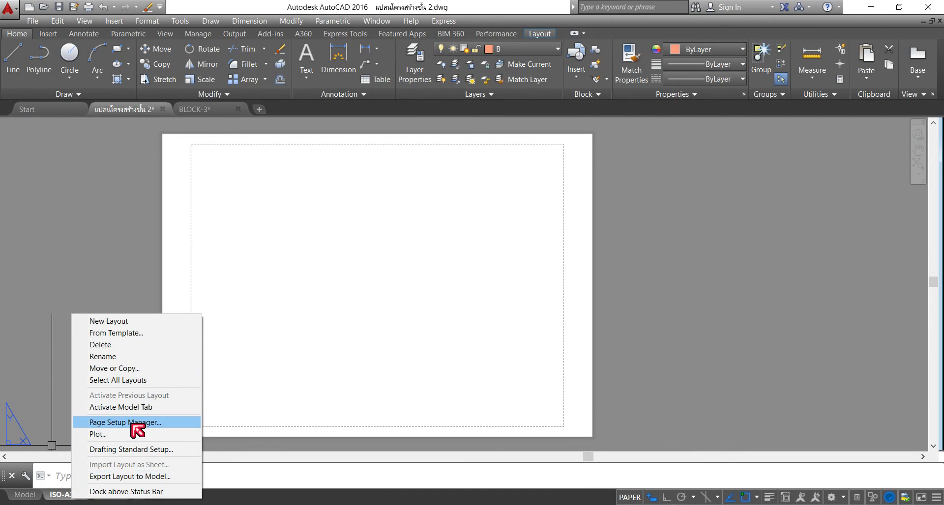
- Edit the ISO-A3-M page setup, trying the Brother MFC-J2320 printer and cancelling its PC3 update prompt
click(138, 424)
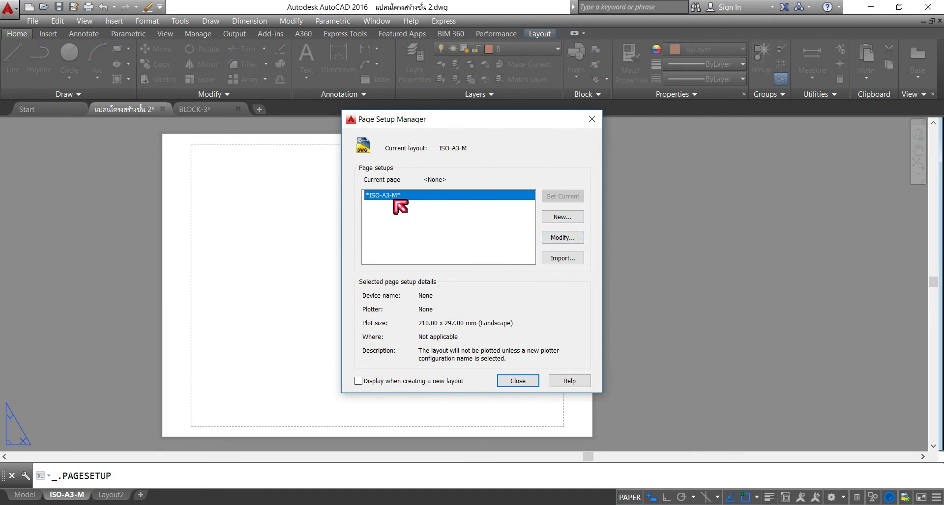
click(570, 236)
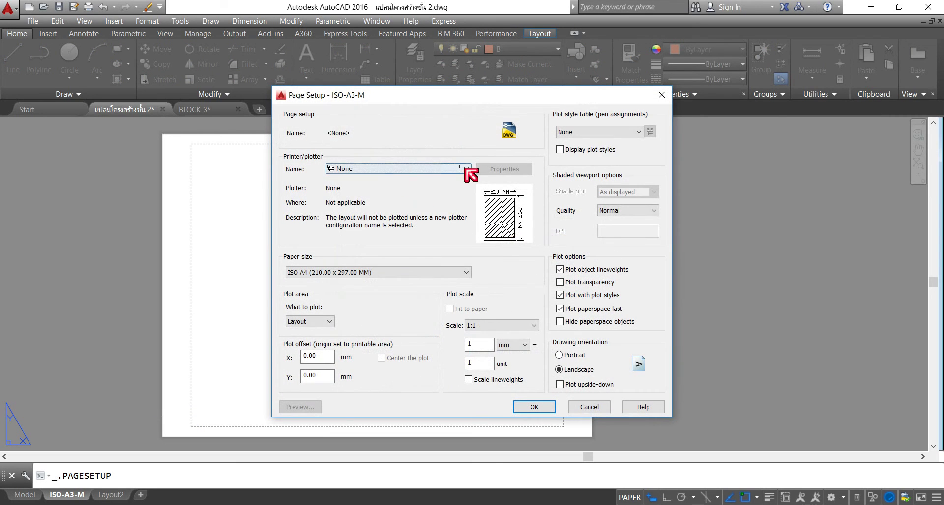
click(465, 169)
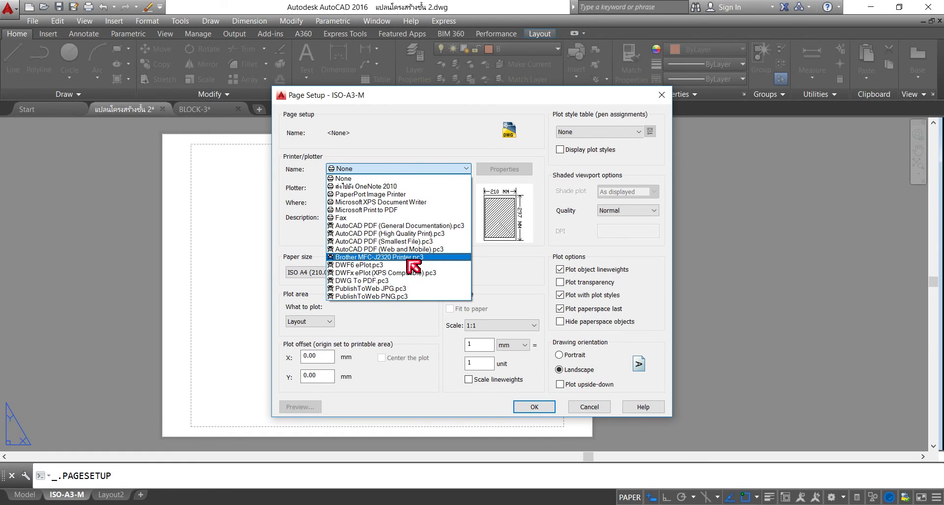
click(414, 266)
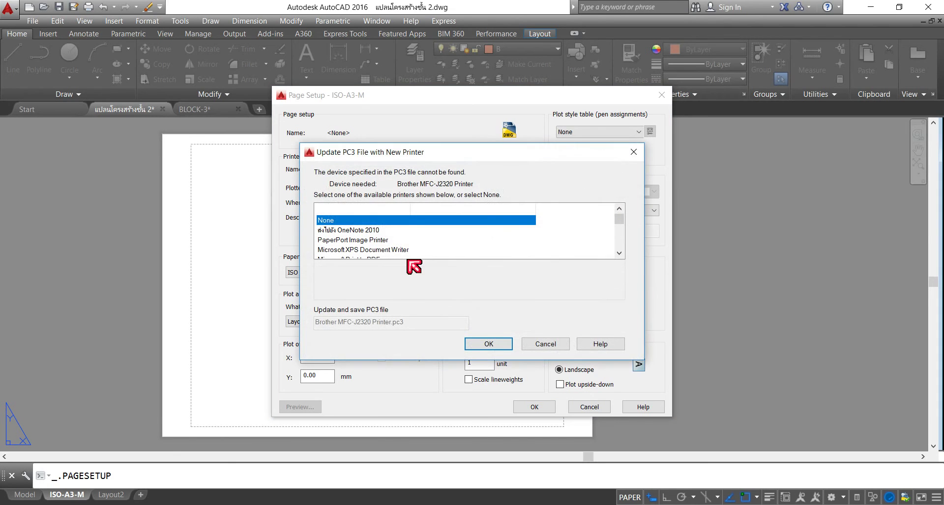
click(640, 158)
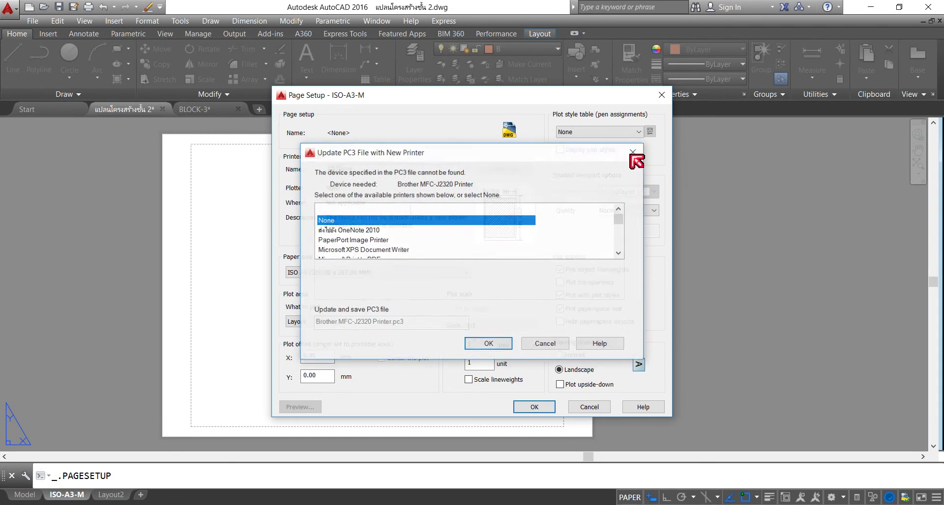
click(462, 170)
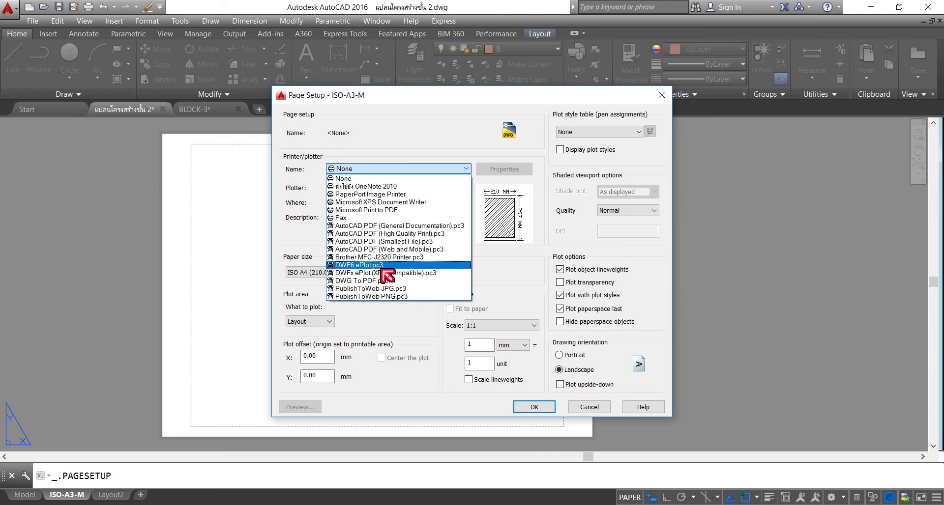
- Configure DWF6 ePlot.pc3, ISO full bleed A3 paper, 1000 mm = 1 unit and acad.ctb
click(381, 266)
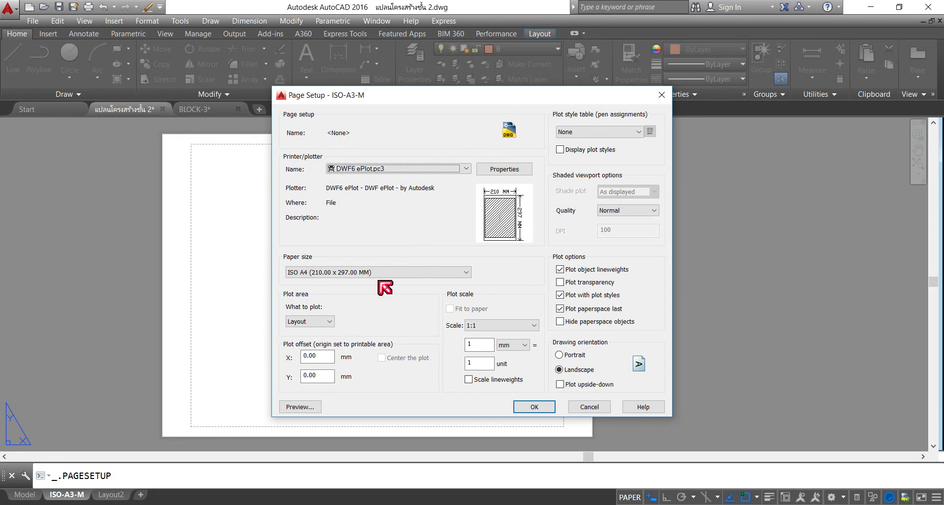
click(465, 273)
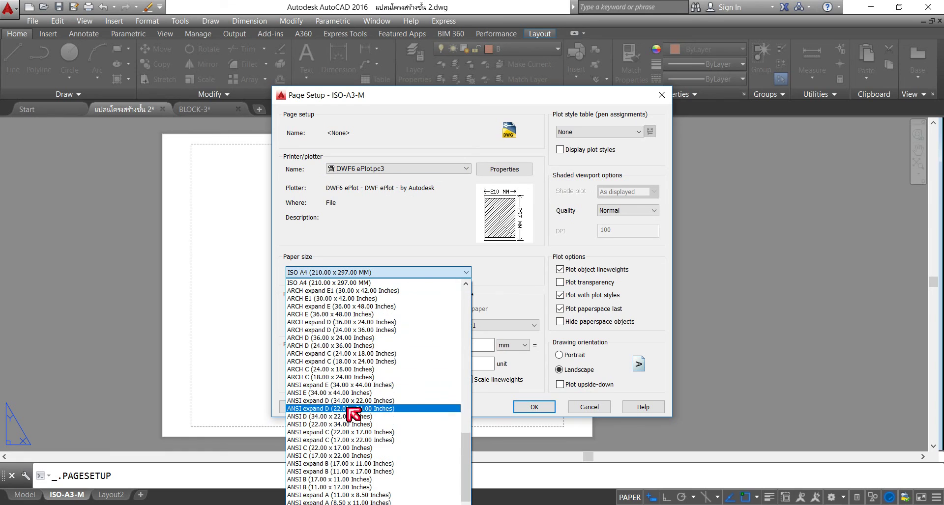
mouse_move(466, 443)
mouse_down()
mouse_move(473, 294)
mouse_move(464, 477)
mouse_move(481, 285)
mouse_move(470, 289)
mouse_up()
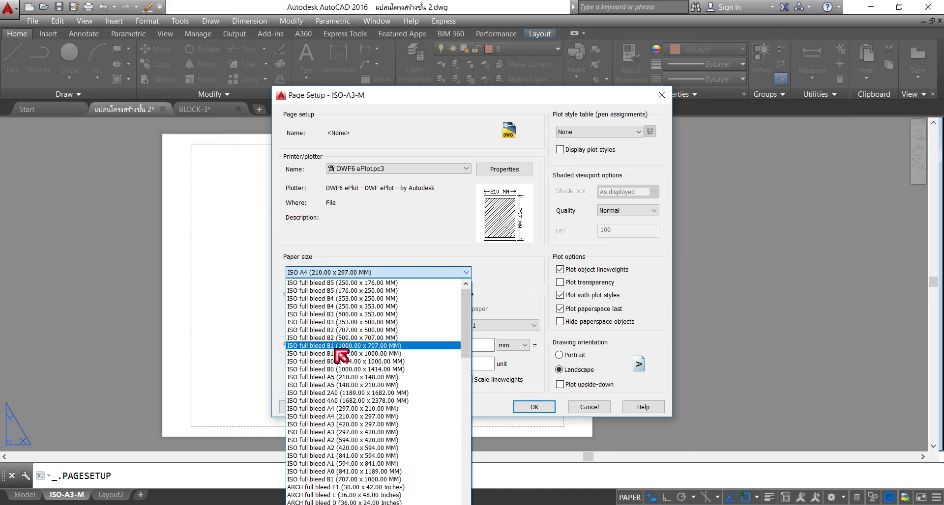
drag(467, 318, 471, 357)
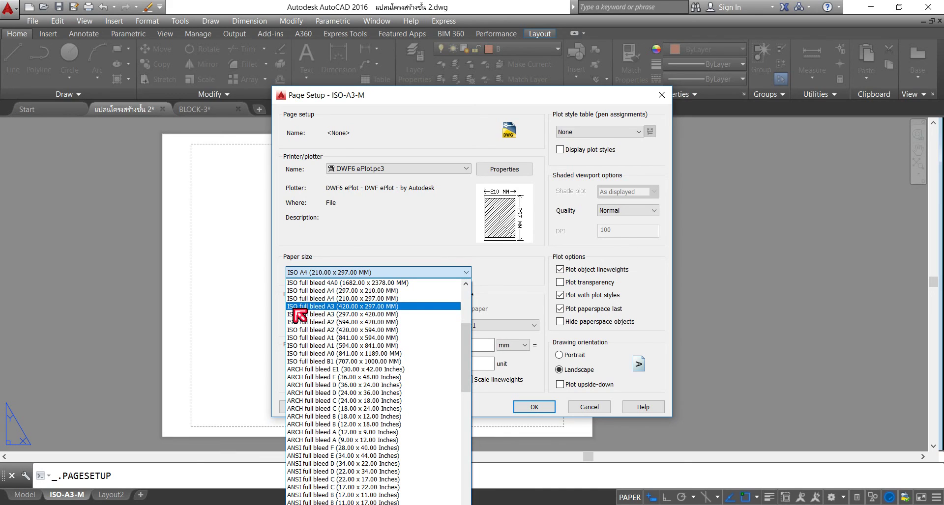
click(358, 306)
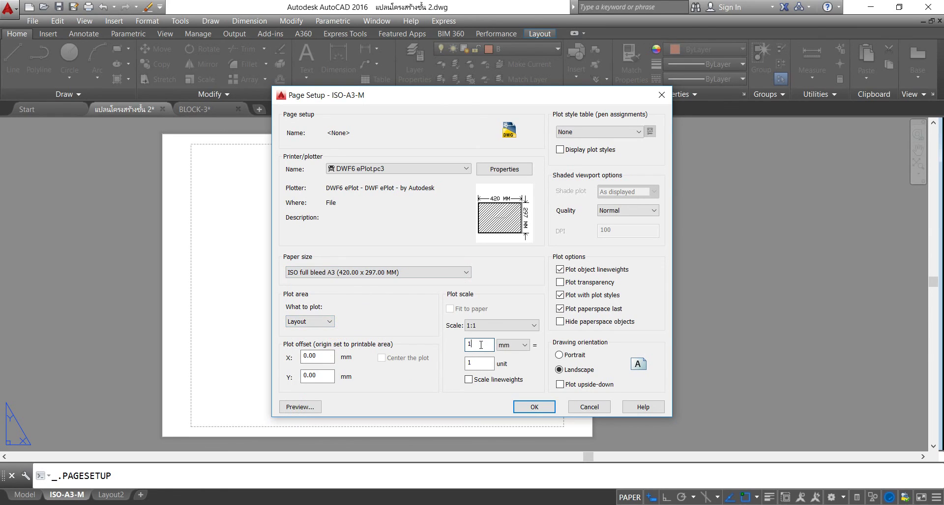
text(000)
click(638, 132)
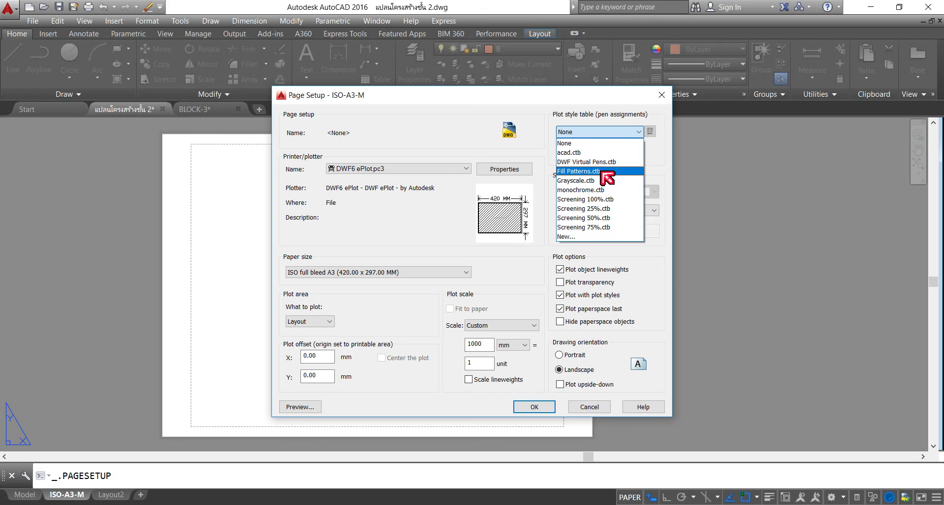
click(606, 172)
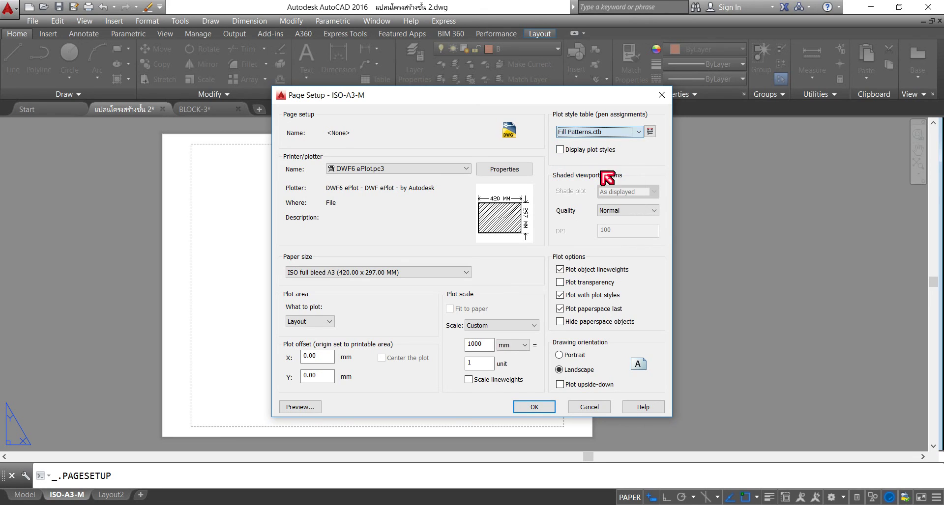
click(638, 132)
click(595, 152)
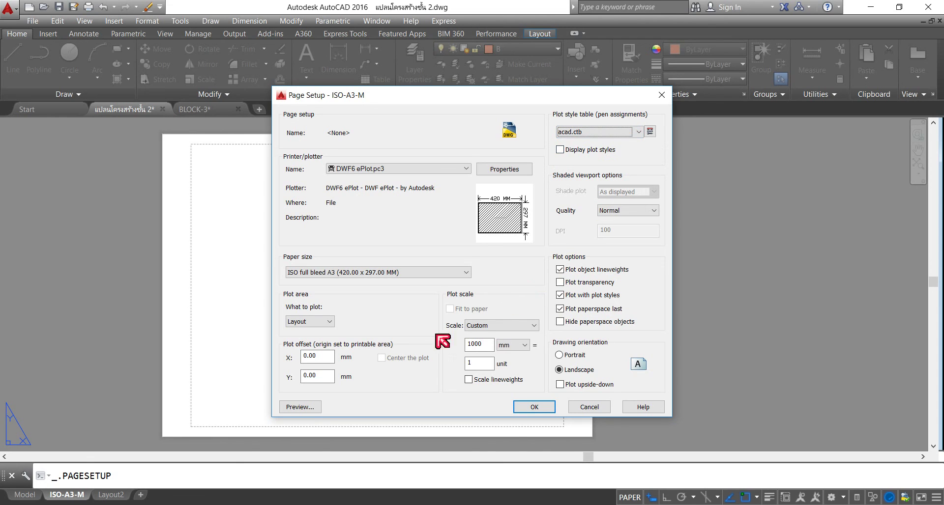
click(516, 168)
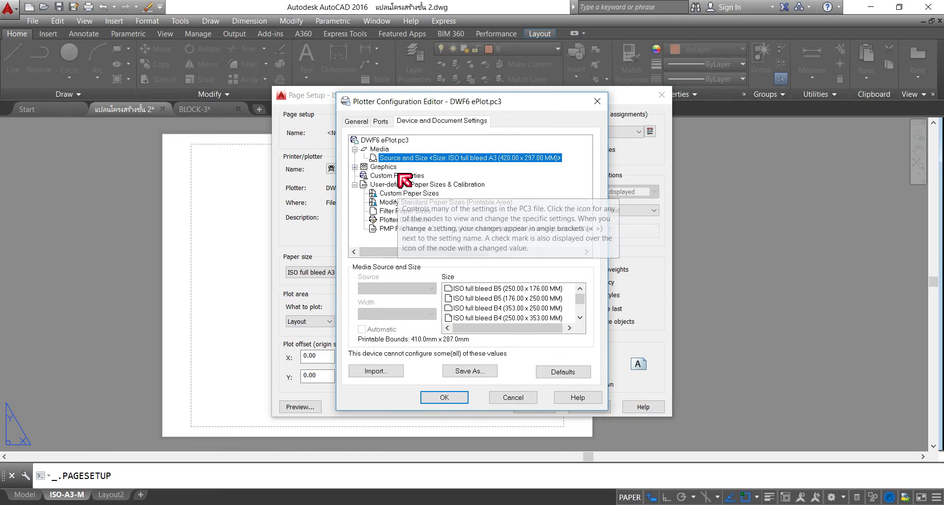
- Set the ISO full bleed A3 printable-area margins to 5 in the DWF6 ePlot configuration
click(411, 202)
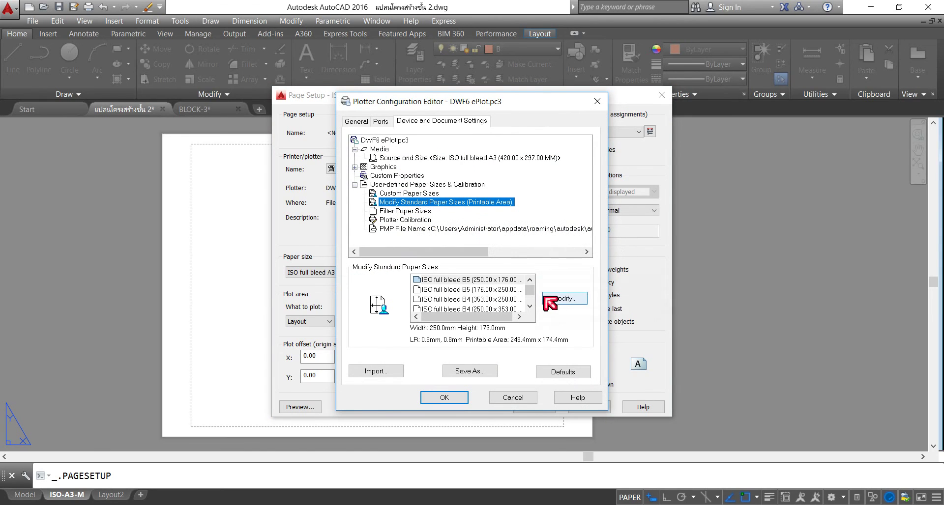
double_click(529, 307)
drag(529, 306, 530, 306)
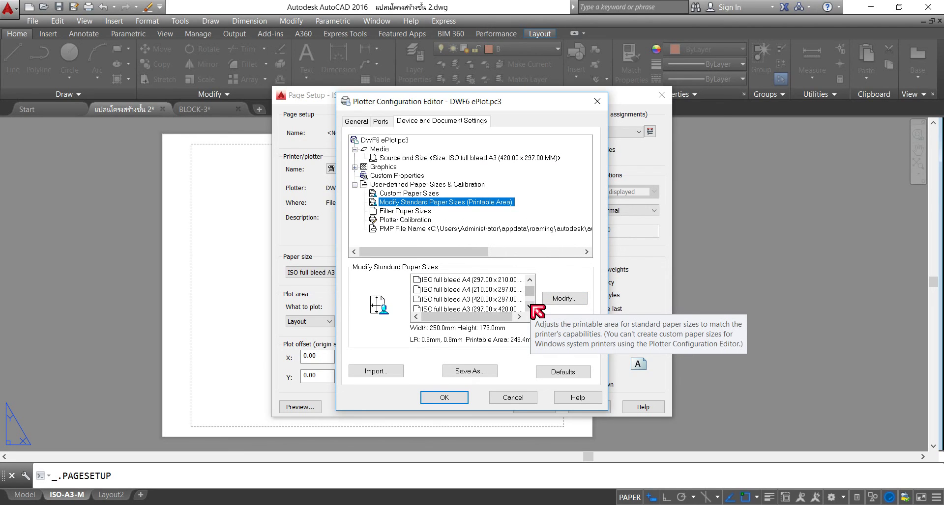
click(454, 300)
click(560, 299)
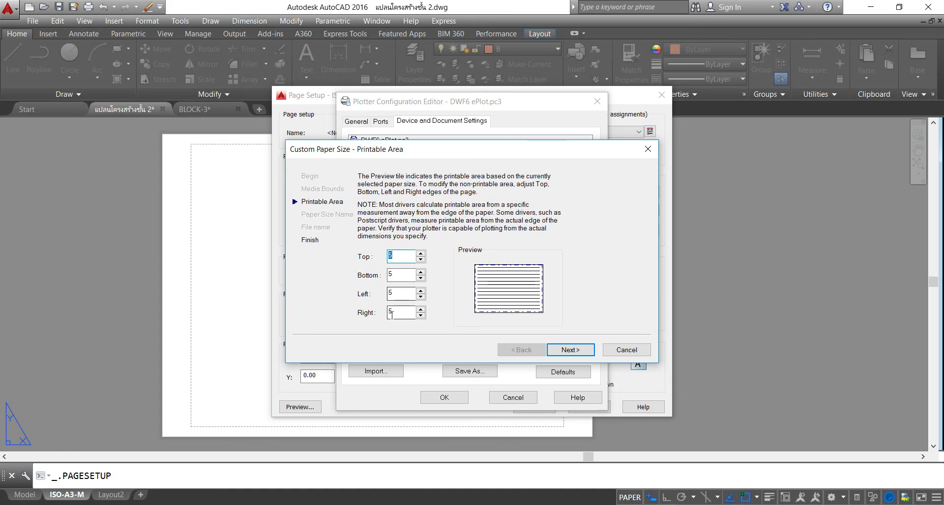
click(575, 350)
click(575, 351)
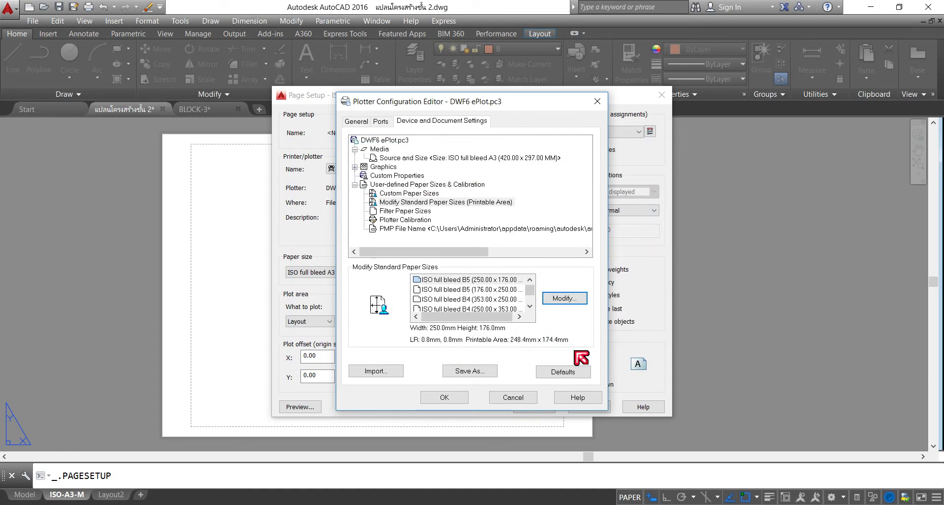
- Save the modified DWF6 ePlot.pc3 configuration and apply the page setup
click(471, 372)
click(812, 120)
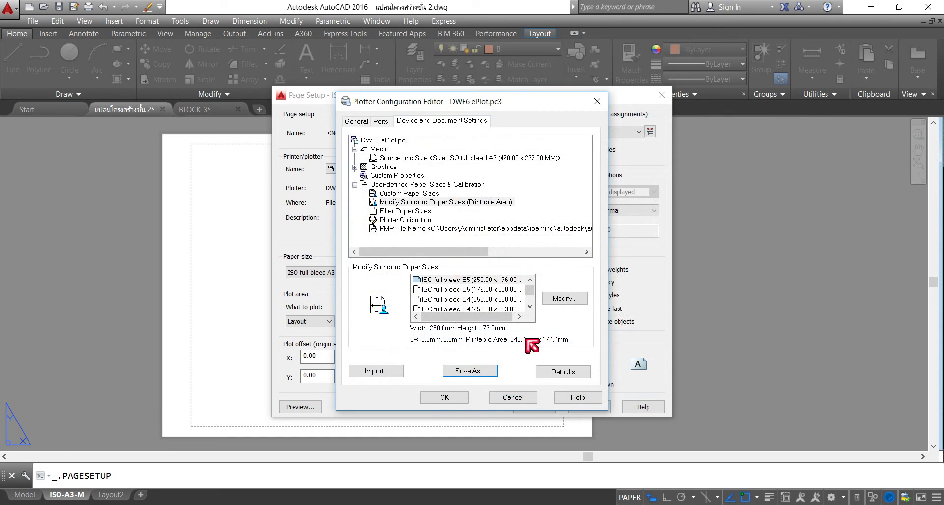
click(445, 402)
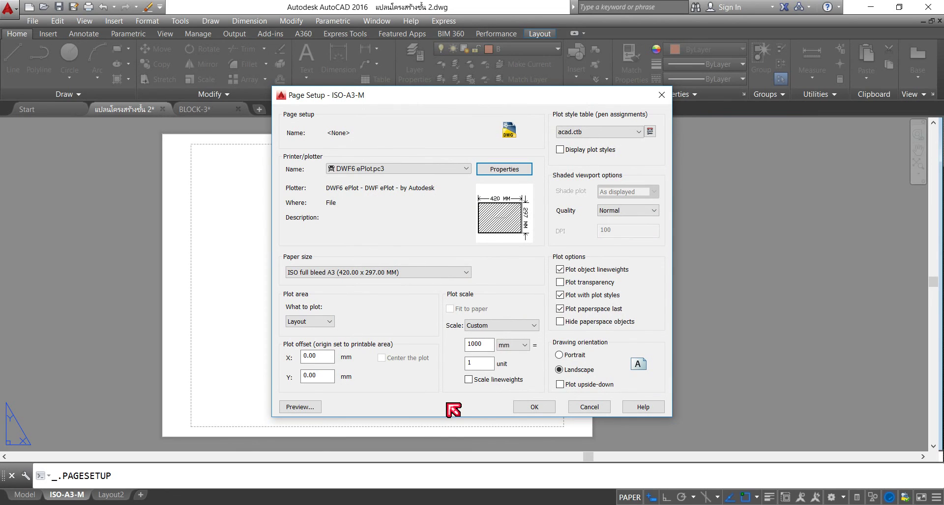
click(539, 408)
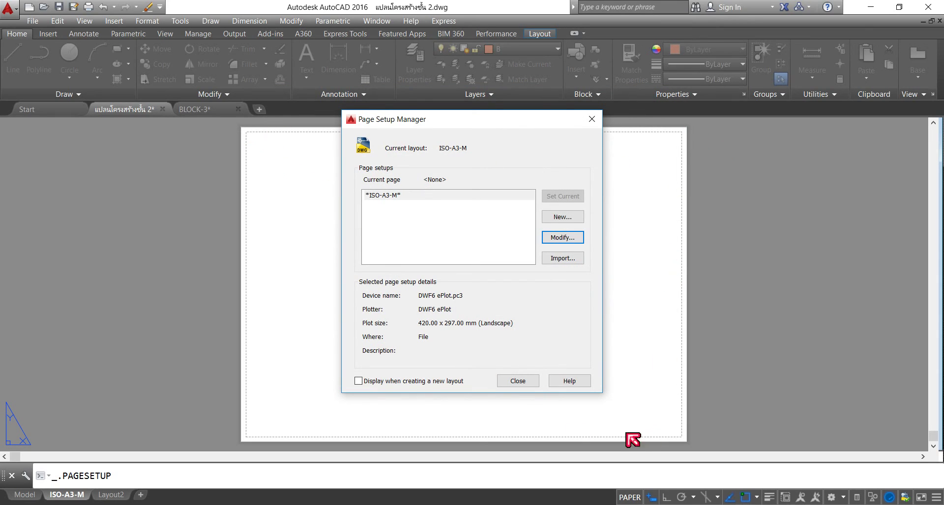
- Close the Page Setup Manager, leaving ISO-A3-M a landscape 420 × 297 mm DWF6 sheet
click(519, 381)
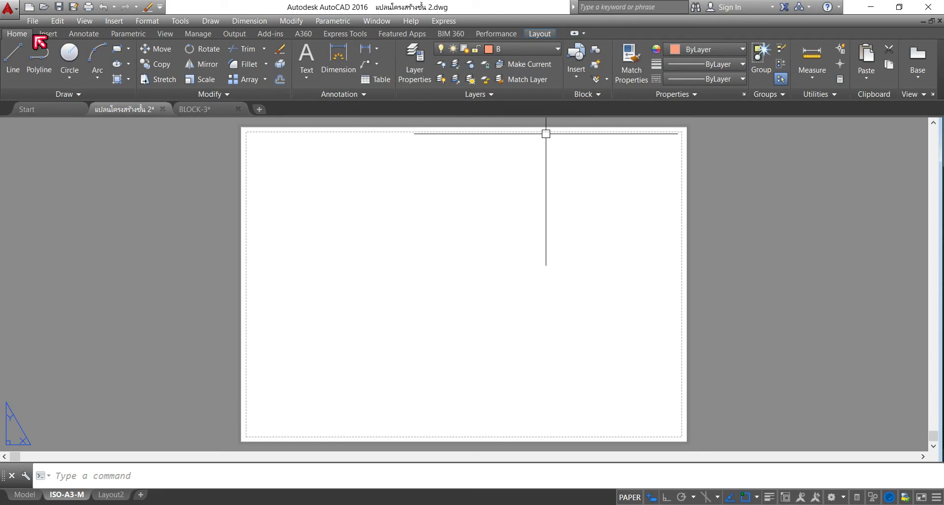
- Create a rectangular viewport spanning the ISO-A3-M sheet from top-left to bottom-right
click(540, 35)
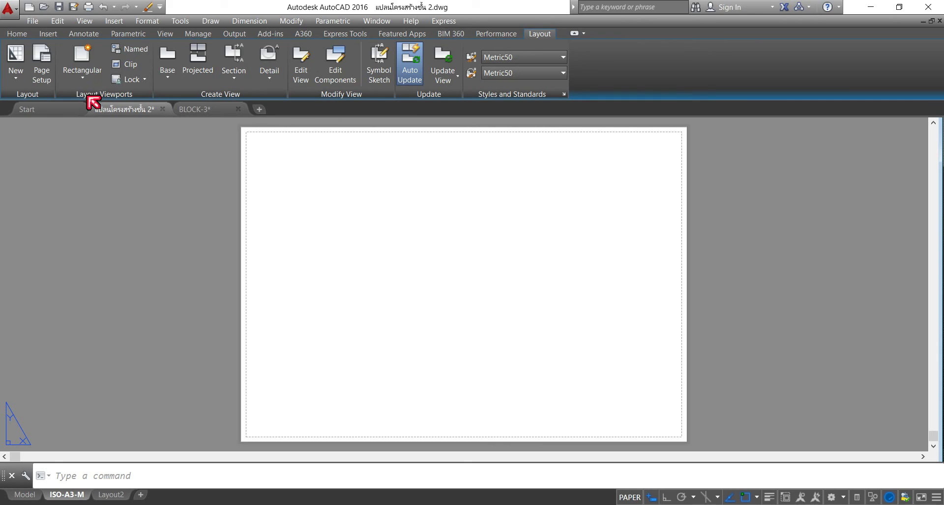
click(88, 78)
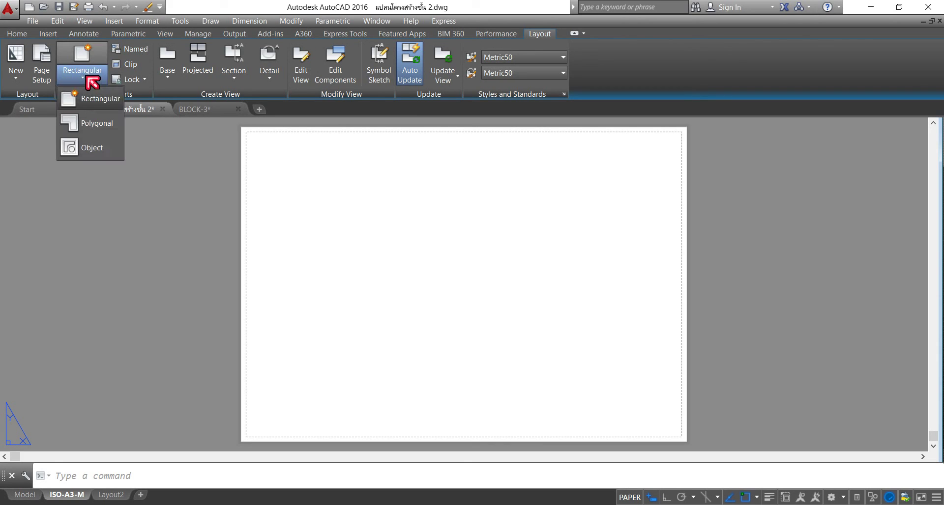
click(97, 101)
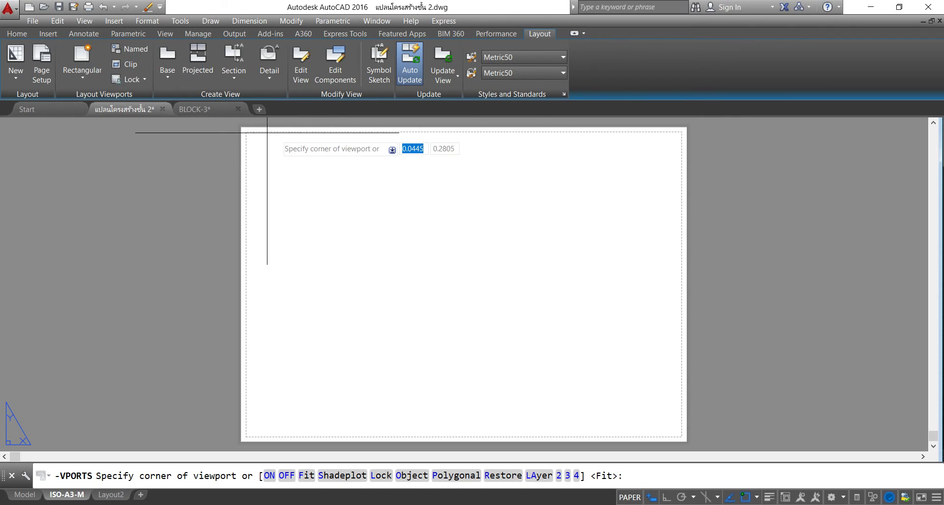
click(248, 135)
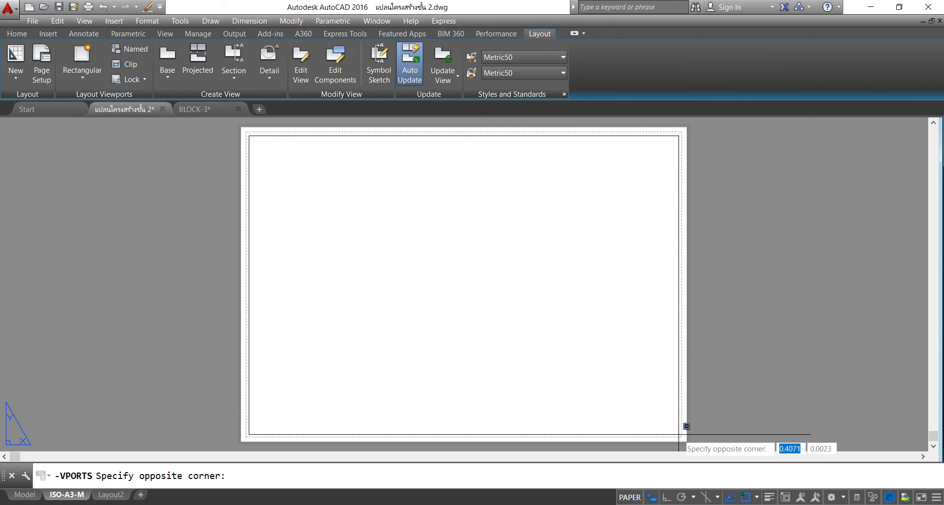
click(680, 435)
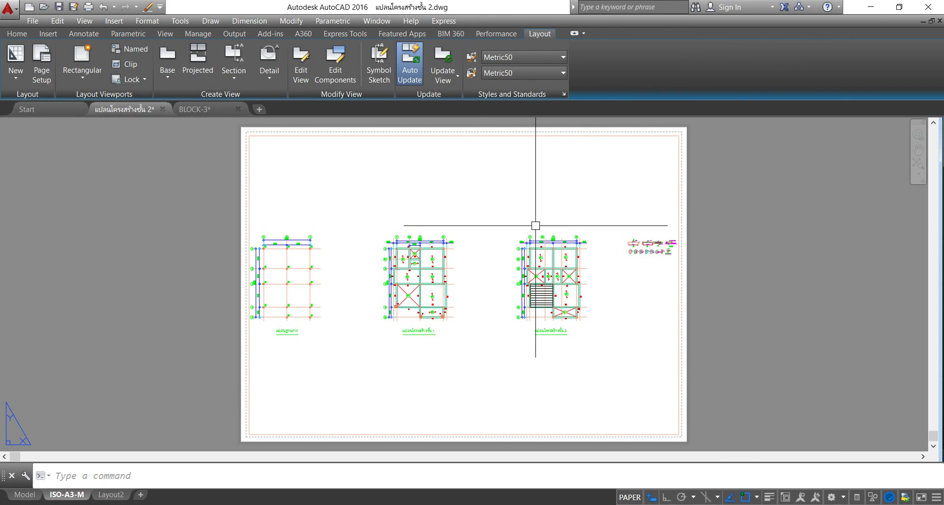
click(282, 136)
click(23, 33)
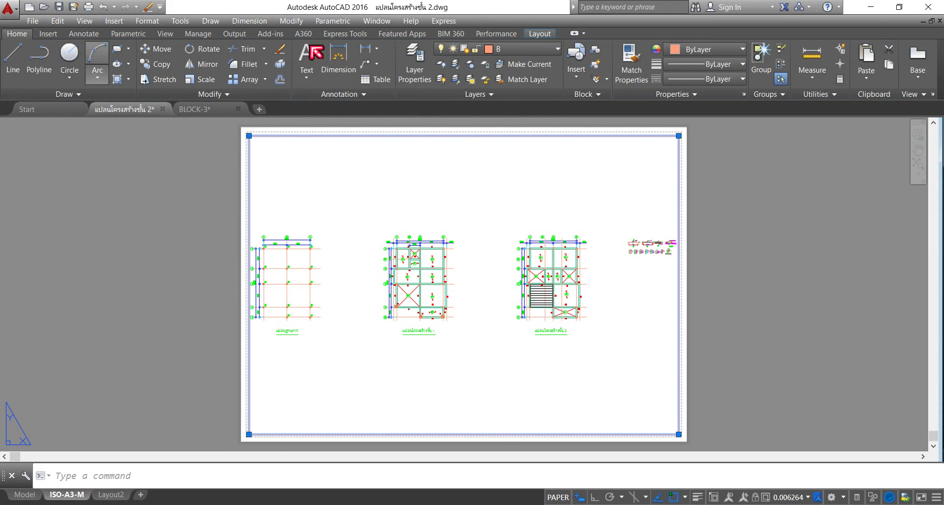
- Check the layer list, then bring up Layer Properties Manager showing all 27 layers with B current
click(539, 49)
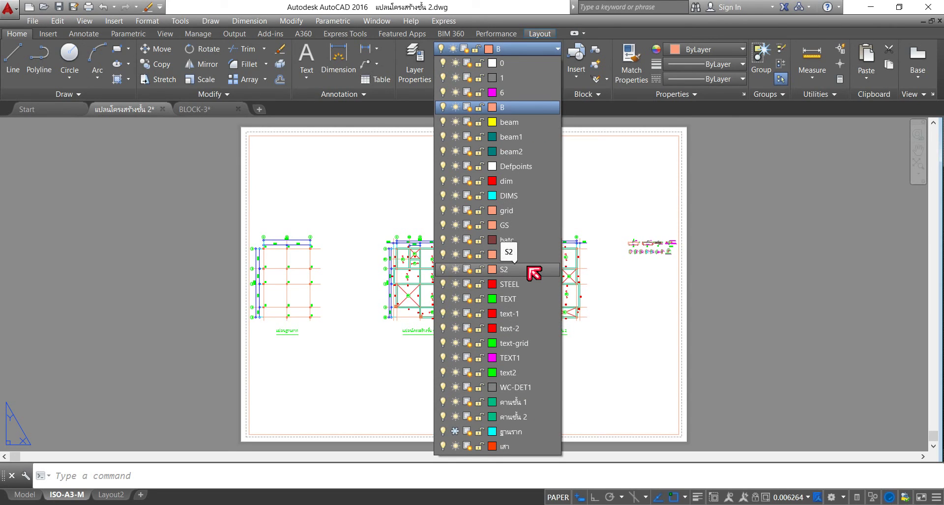
key(Escape)
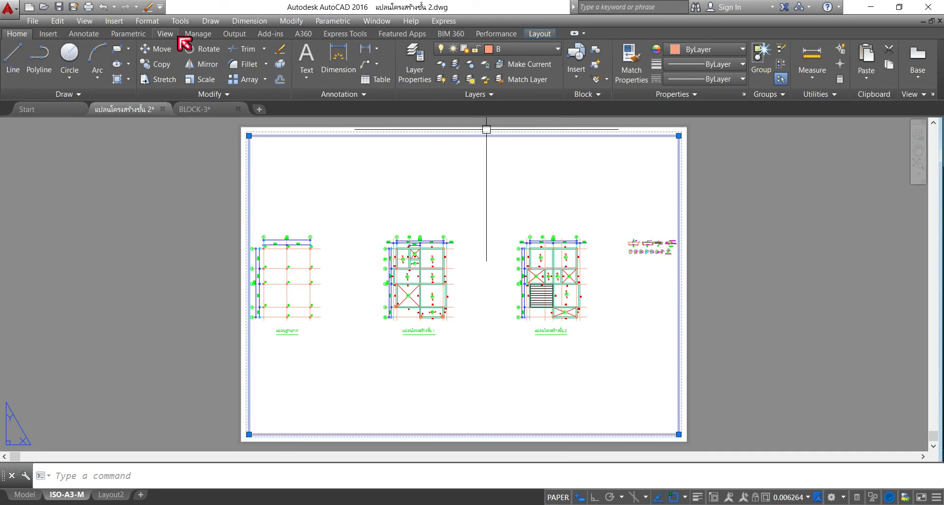
click(541, 35)
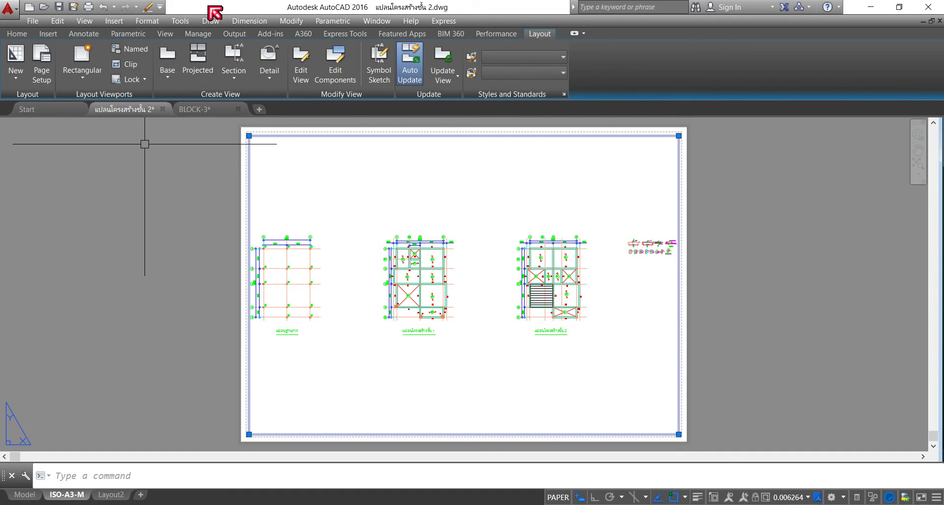
click(16, 38)
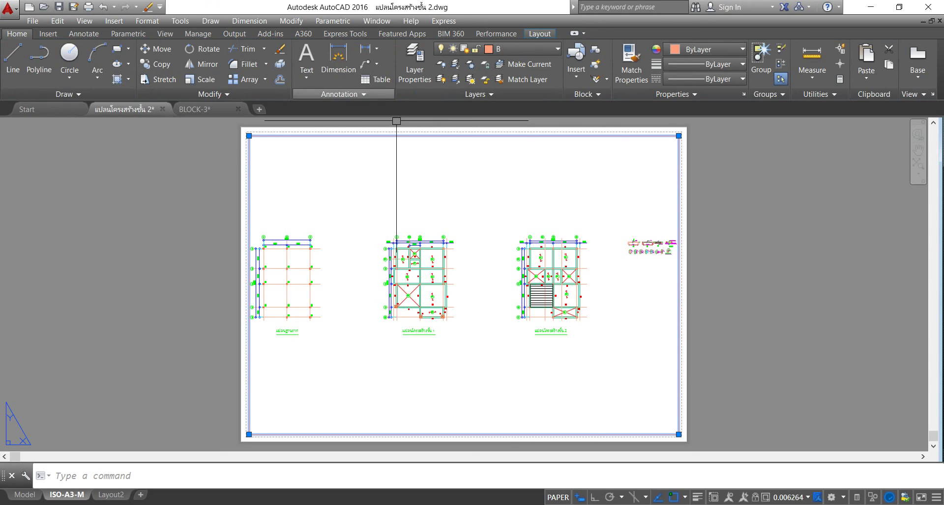
click(415, 76)
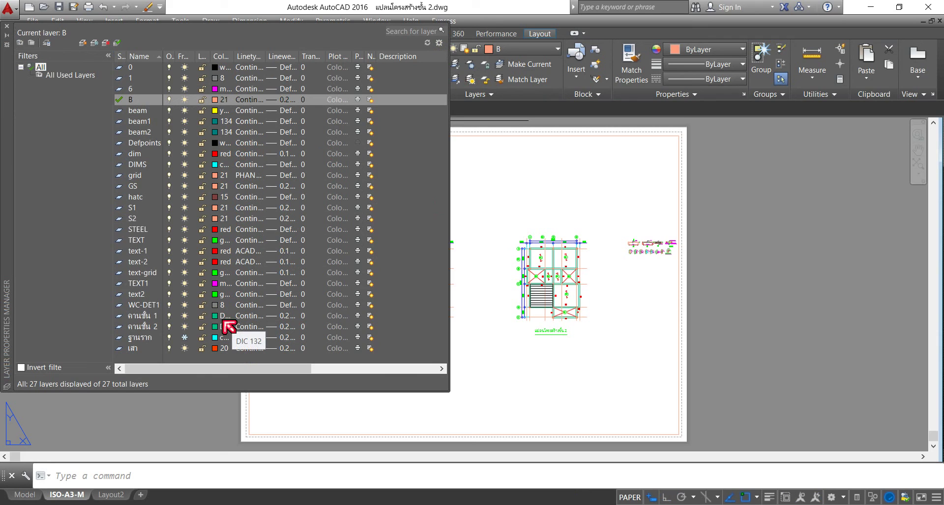
- Create a new layer named VIEW with its colour set to red
click(82, 46)
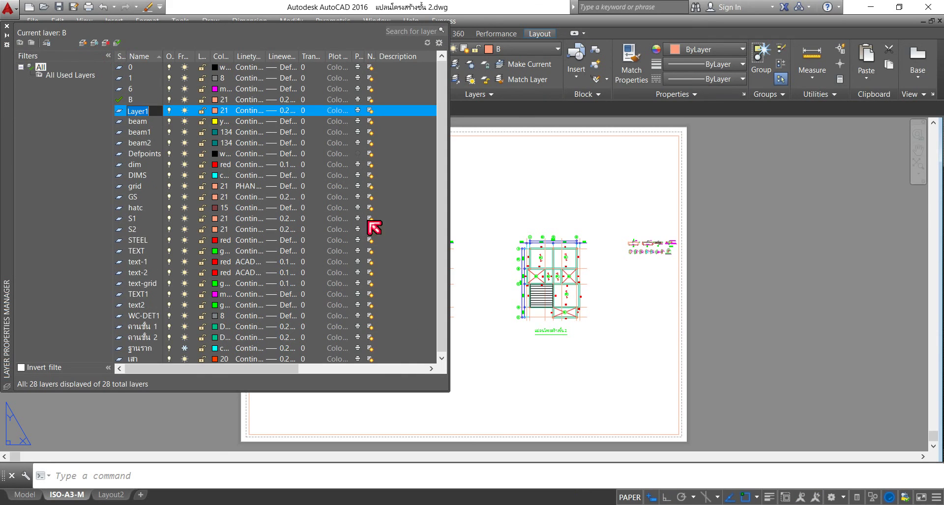
key(BackSpace)
text(VIEW)
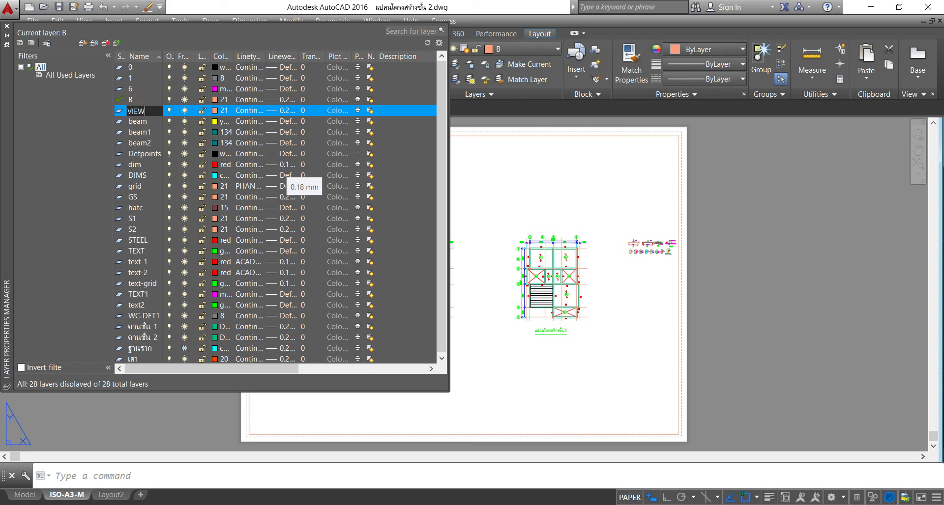
click(220, 112)
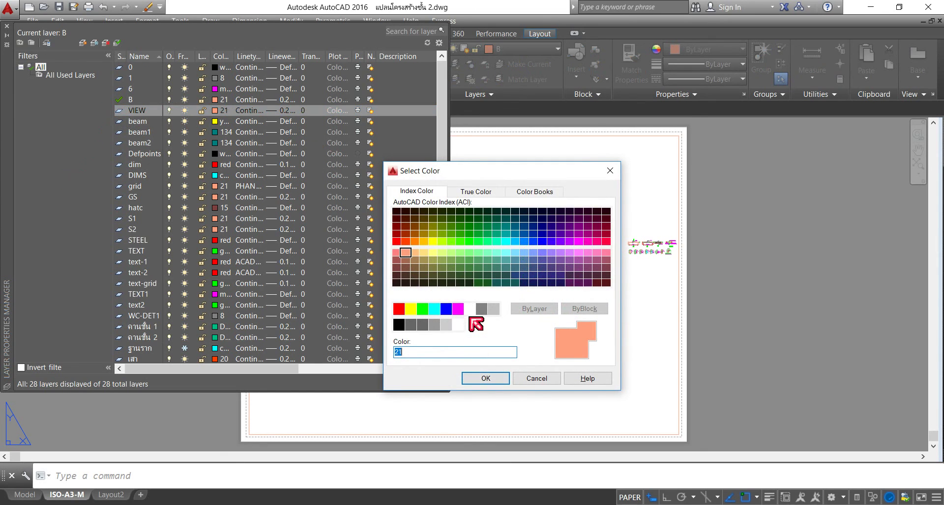
click(469, 309)
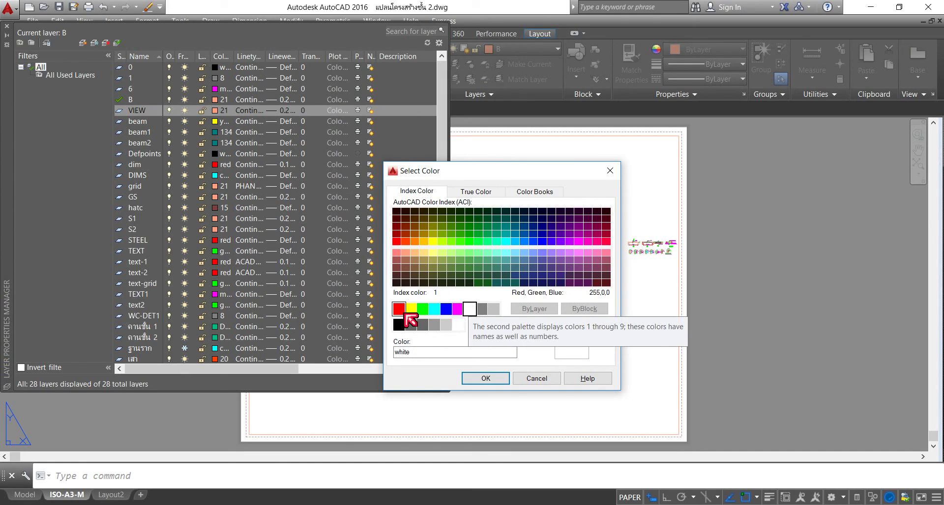
click(403, 312)
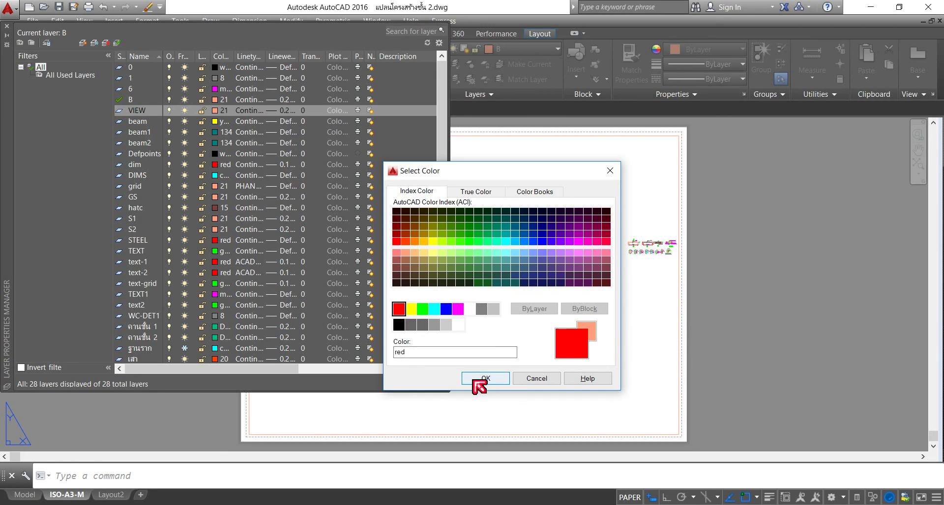
click(474, 380)
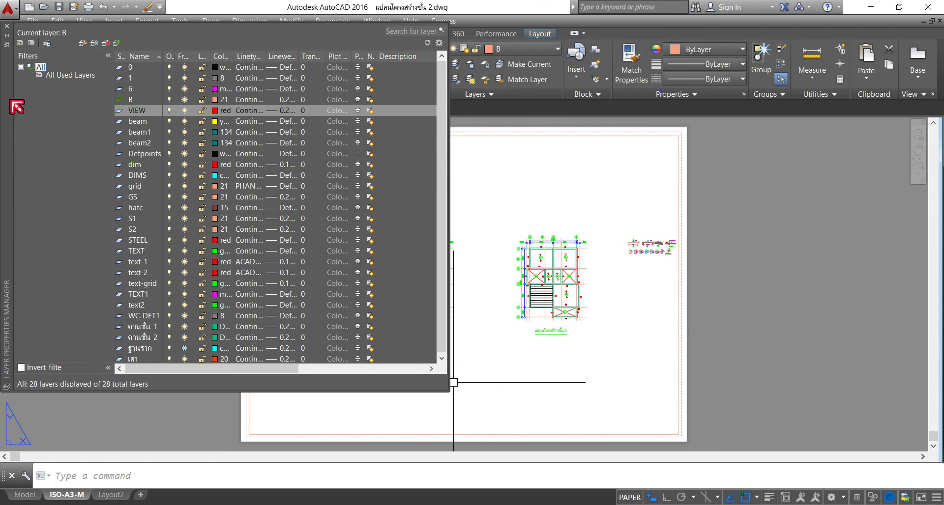
click(7, 28)
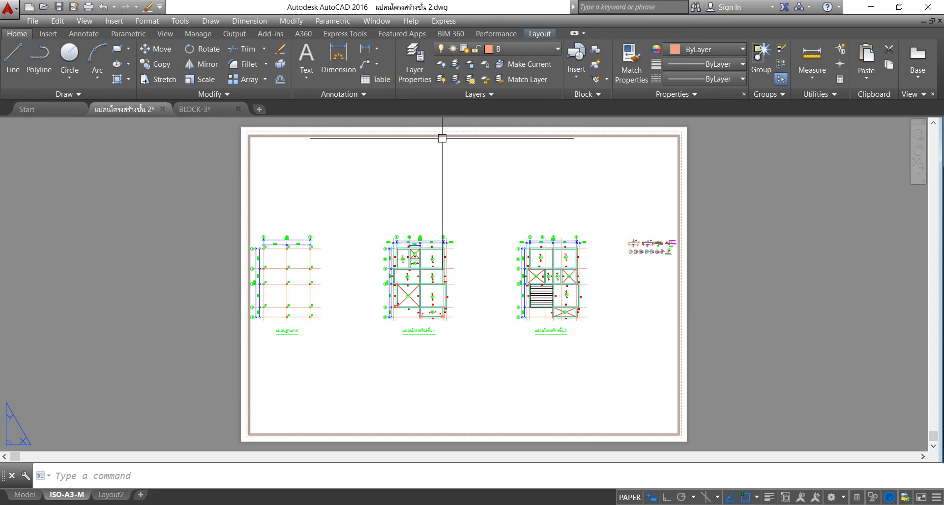
click(552, 51)
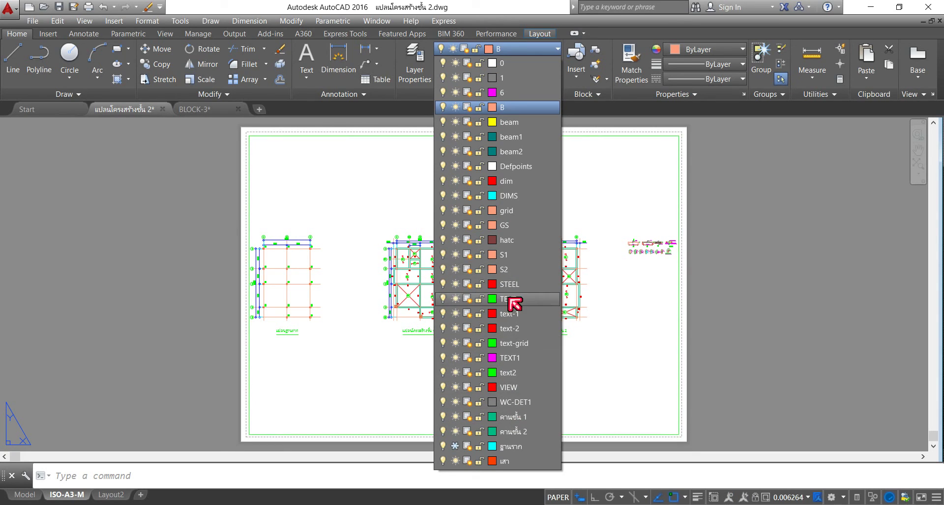
- Put the viewport on the red VIEW layer and frame the slab and beam section details inside it
click(521, 391)
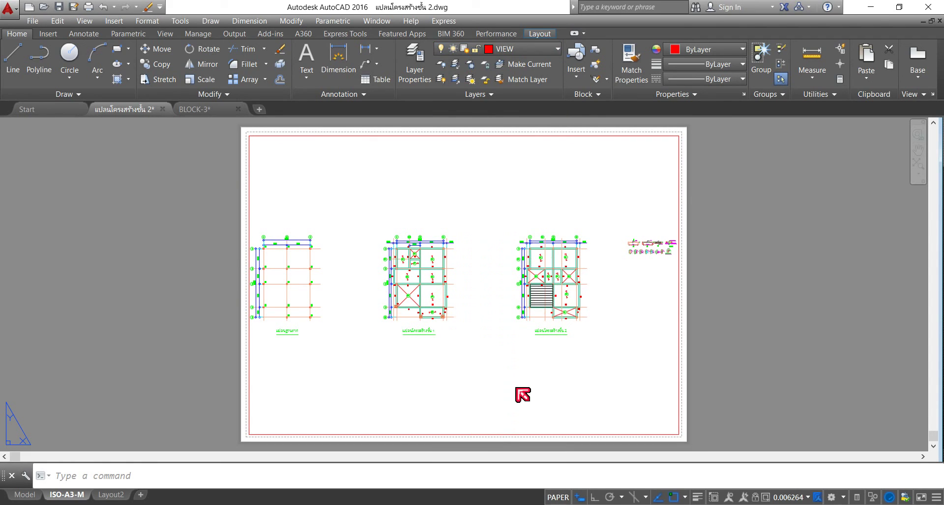
key(Escape)
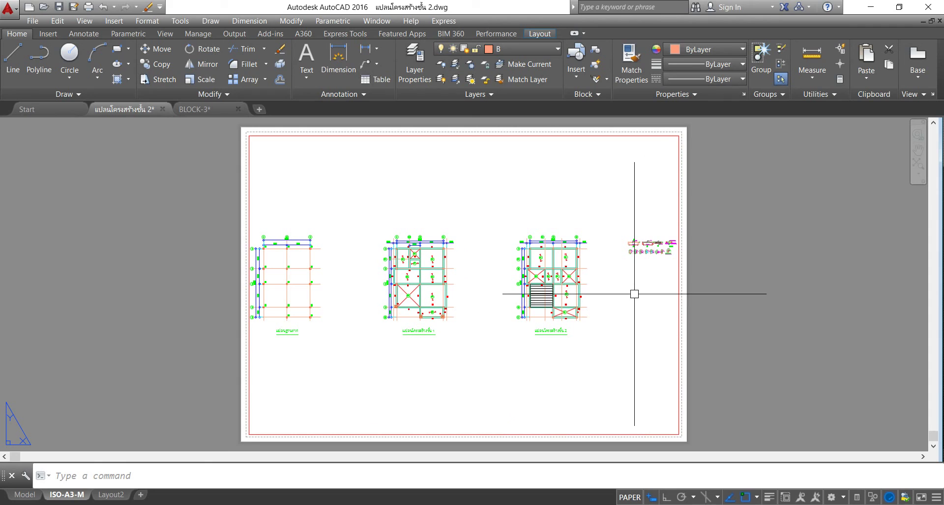
double_click(634, 294)
middle_drag(638, 294, 363, 308)
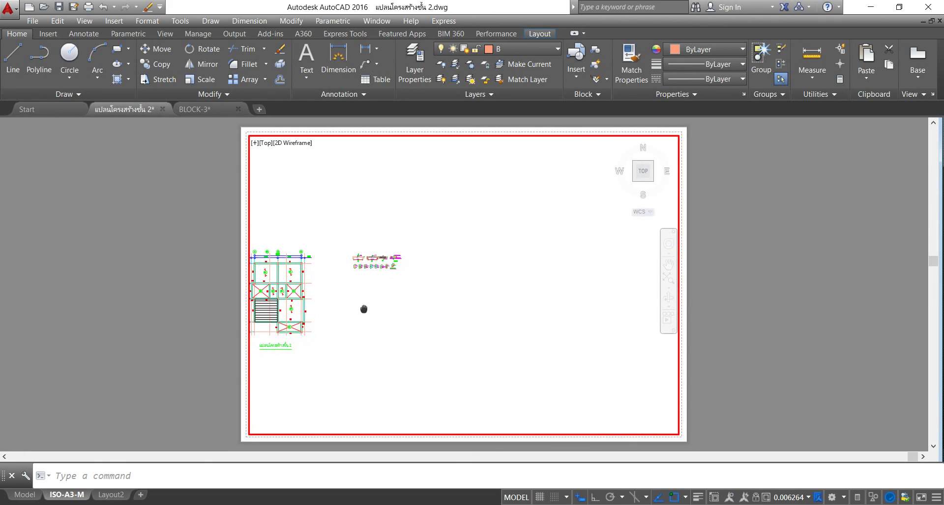
scroll(347, 262, up, 3)
scroll(421, 273, up, 4)
scroll(408, 270, up, 3)
scroll(407, 269, down, 1)
scroll(395, 236, down, 1)
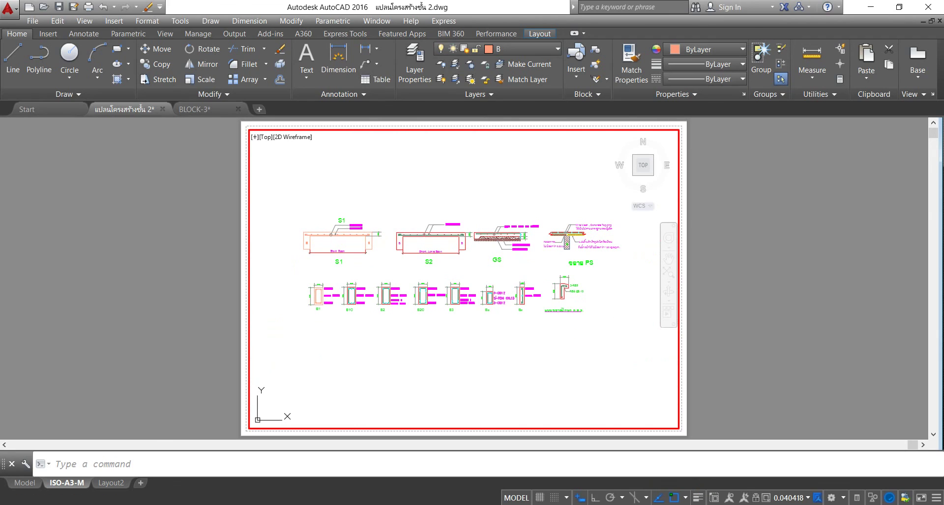
- Set the viewport scale to 1:20 and return to paper space
click(811, 499)
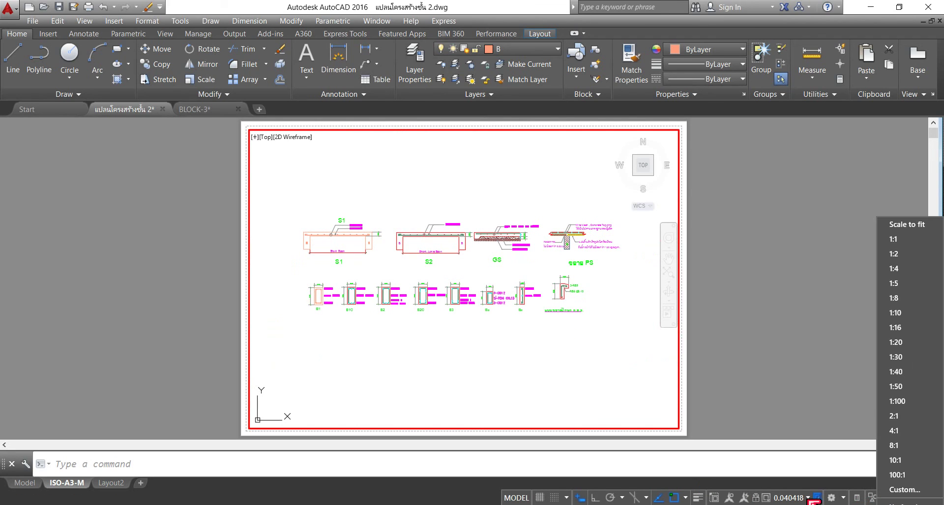
click(897, 343)
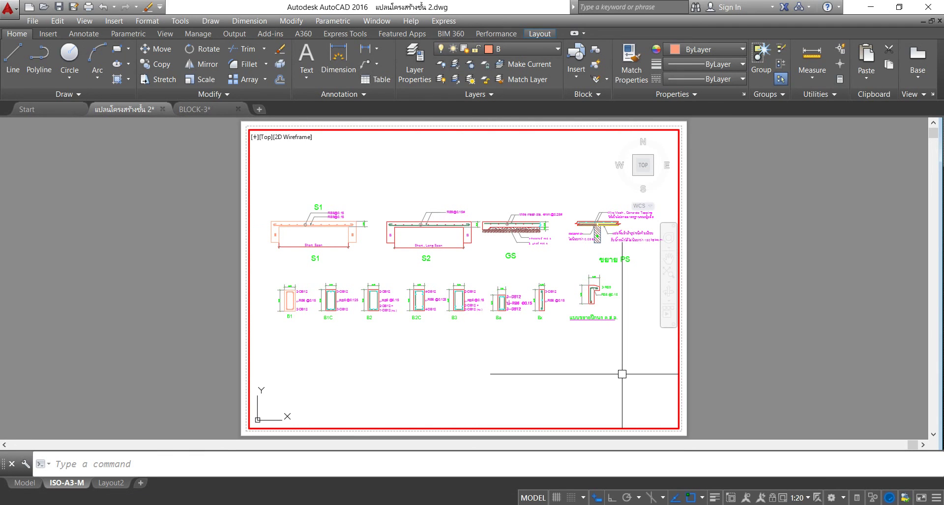
double_click(775, 312)
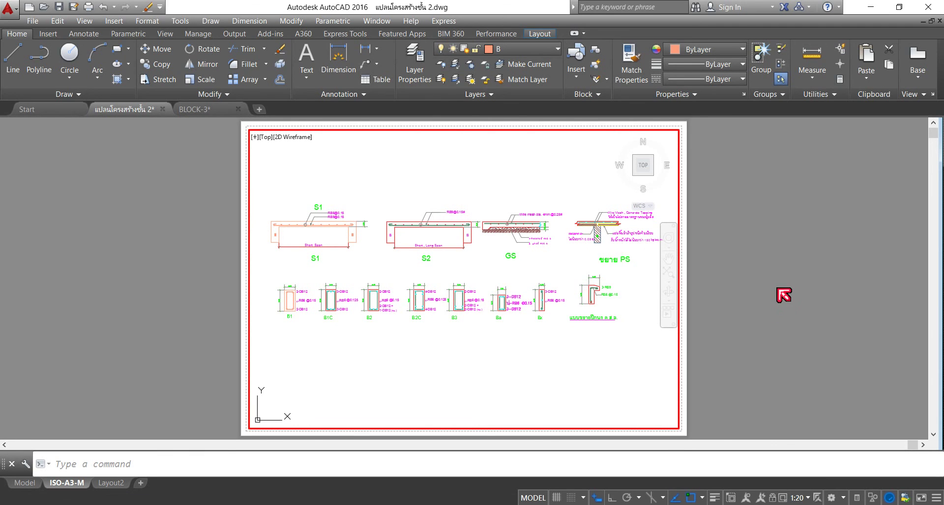
- Zoom out and recentre the whole ISO-A3-M layout sheet on screen
scroll(600, 316, up, 2)
scroll(615, 337, up, 2)
scroll(616, 336, down, 2)
scroll(291, 301, down, 1)
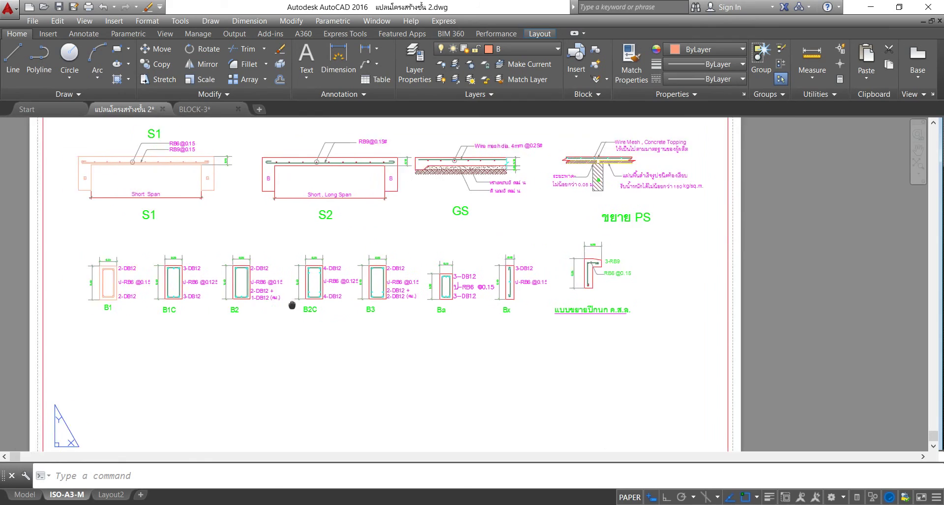
scroll(301, 305, down, 1)
scroll(308, 319, down, 1)
middle_drag(308, 319, 308, 320)
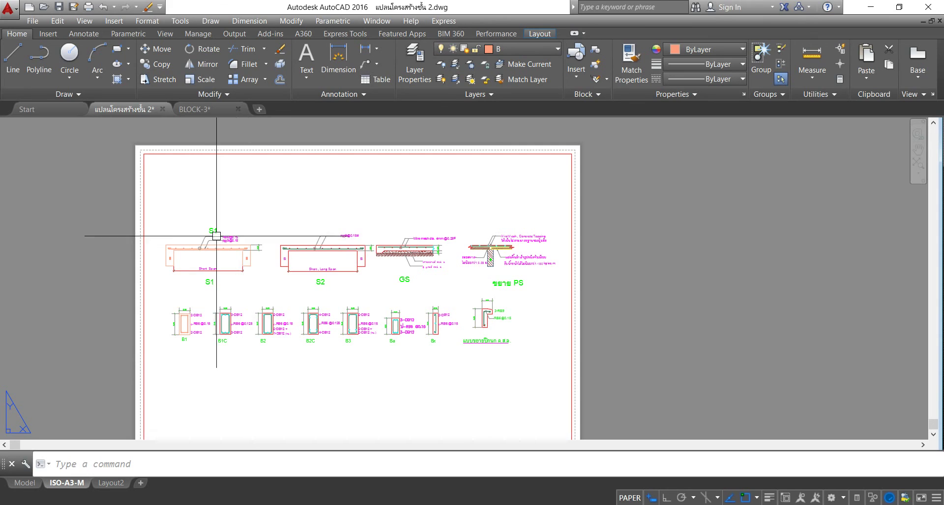
scroll(200, 256, up, 2)
scroll(249, 269, down, 4)
middle_drag(274, 249, 310, 248)
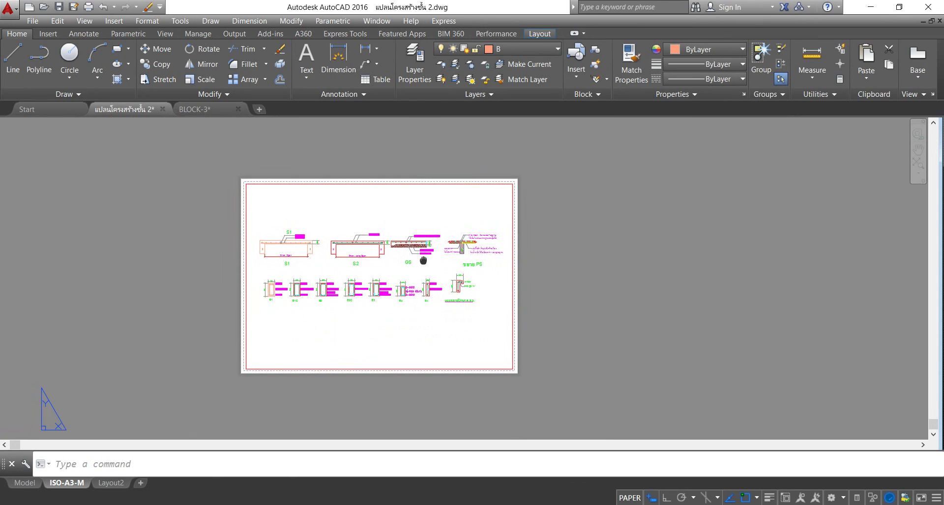
- Switch to model space and centre the S1, S2, GS slab details and B1–Bx beam sections
click(22, 483)
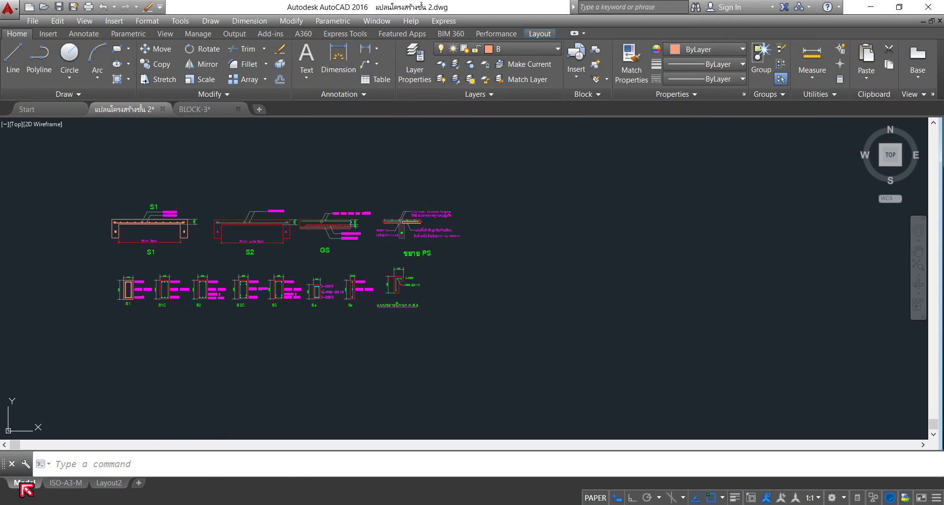
scroll(247, 273, down, 5)
mouse_move(152, 264)
middle_down()
mouse_move(428, 225)
mouse_move(446, 210)
middle_up()
scroll(426, 243, up, 3)
scroll(380, 227, up, 4)
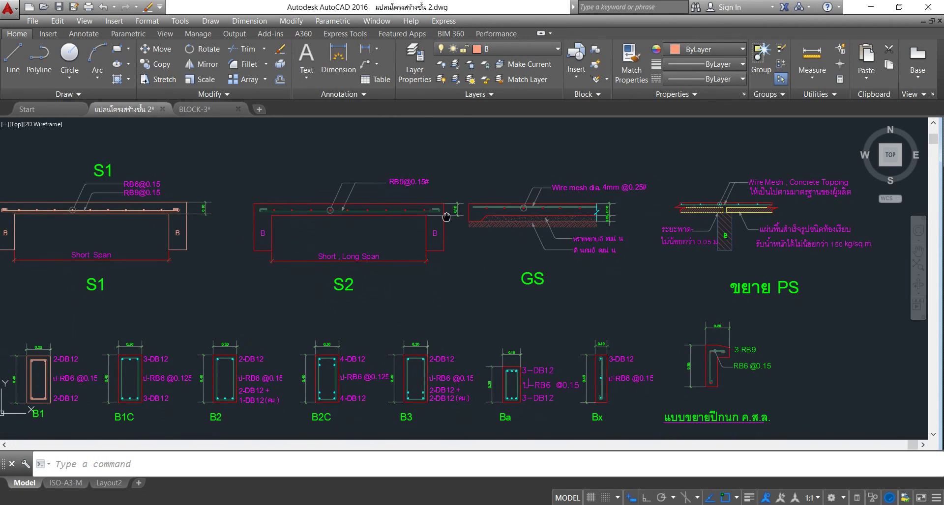
scroll(448, 211, down, 3)
scroll(375, 210, up, 3)
middle_drag(378, 219, 379, 206)
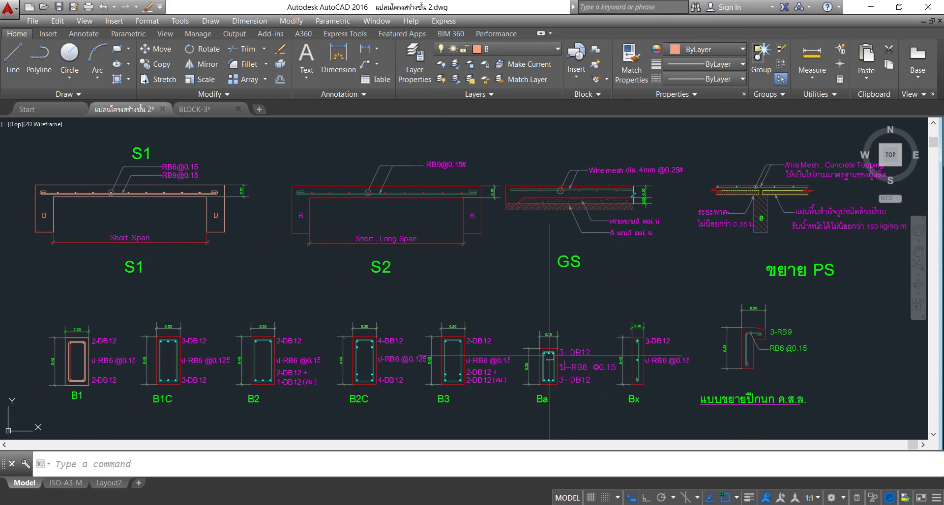